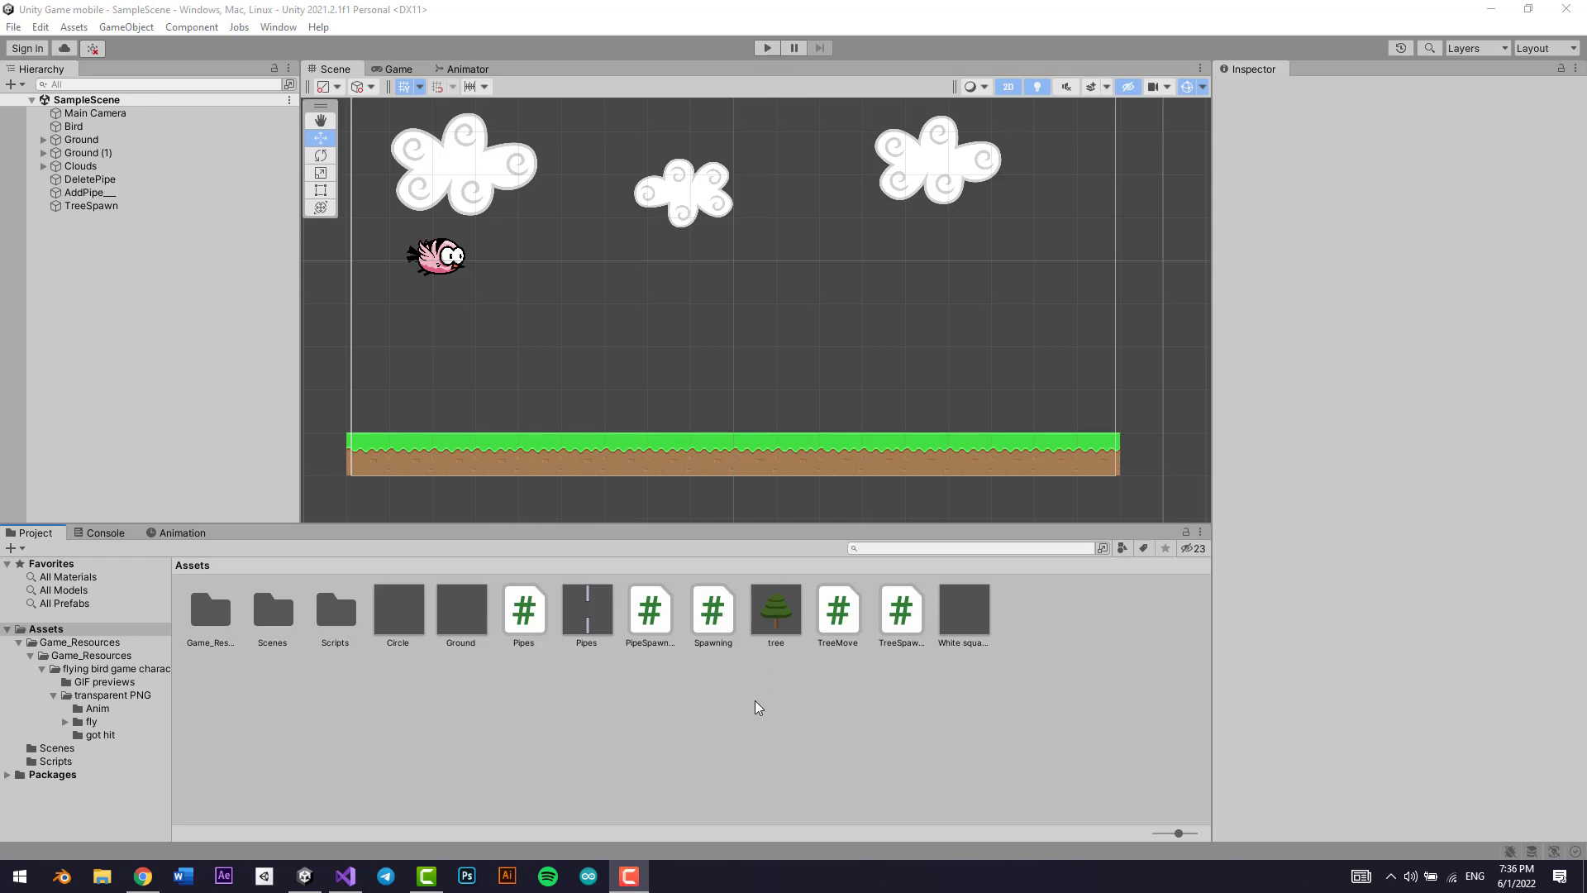
# Step: Move the Pipes, pipe spawning, Spawning, TreeMove and tree spawning scripts from Assets into the Scripts folder
pyautogui.click(521, 620)
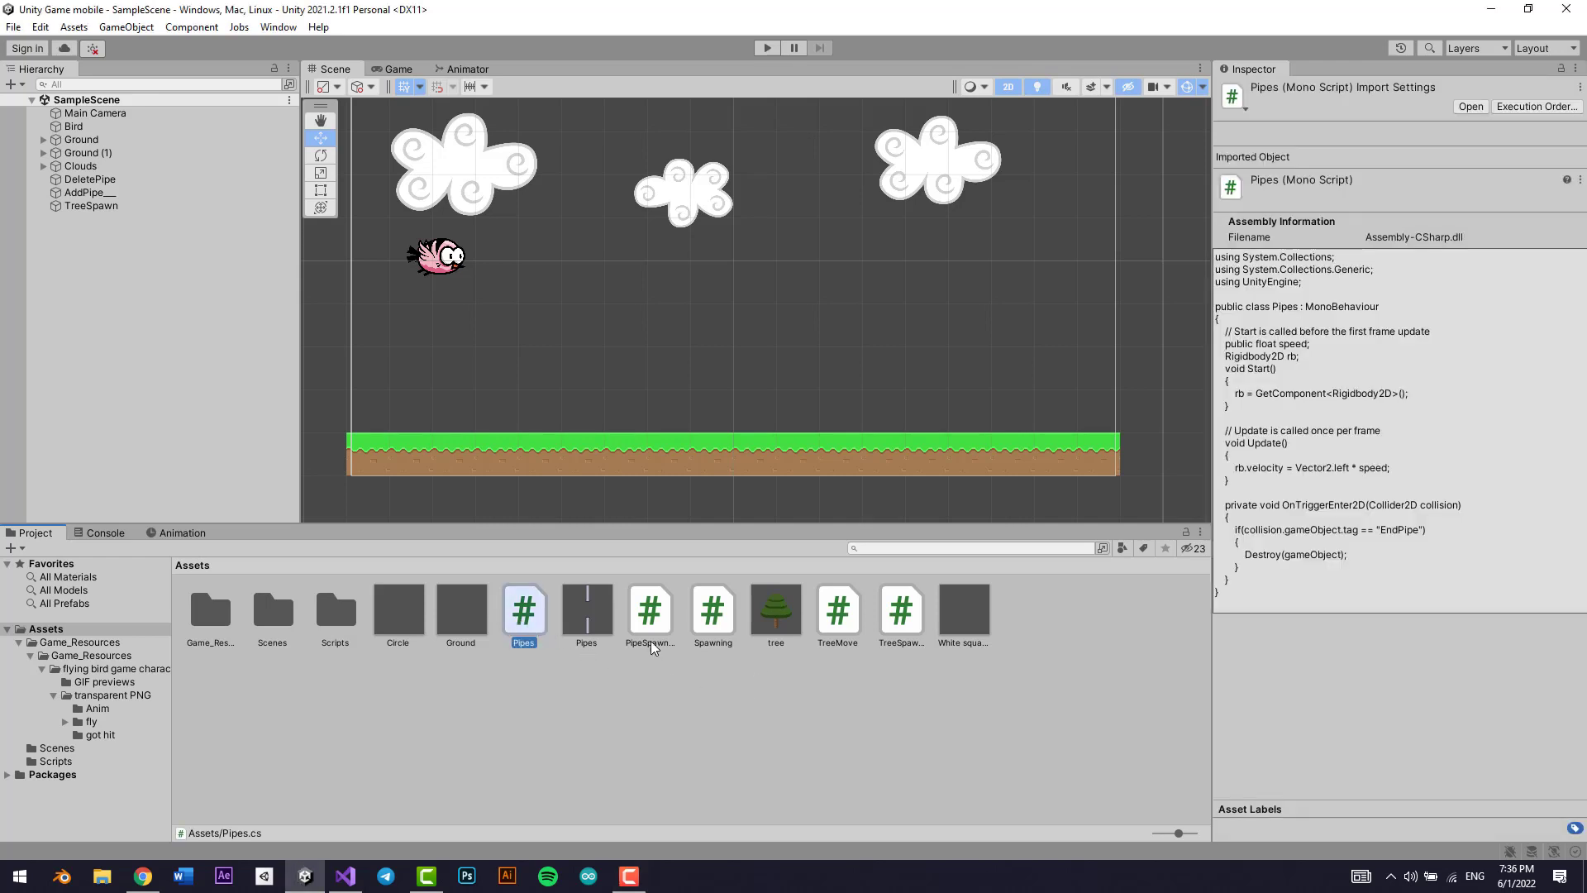
pyautogui.keyDown('ctrl'); pyautogui.click(712, 619); pyautogui.keyUp('ctrl')
pyautogui.keyDown('ctrl'); pyautogui.click(839, 621); pyautogui.keyUp('ctrl')
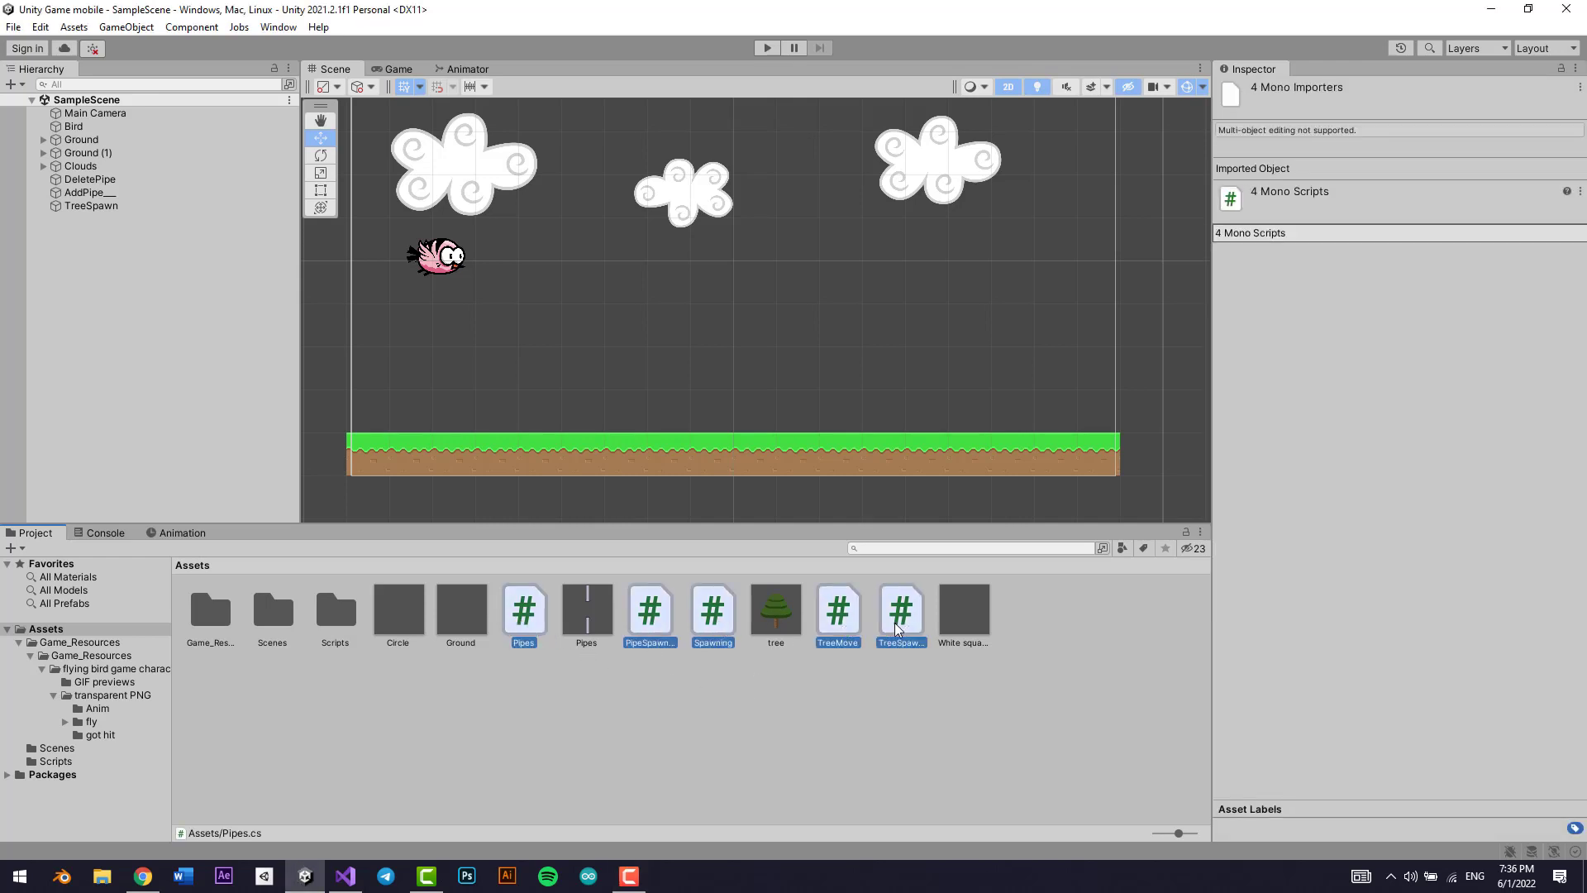
pyautogui.moveTo(896, 628); pyautogui.dragTo(328, 627)
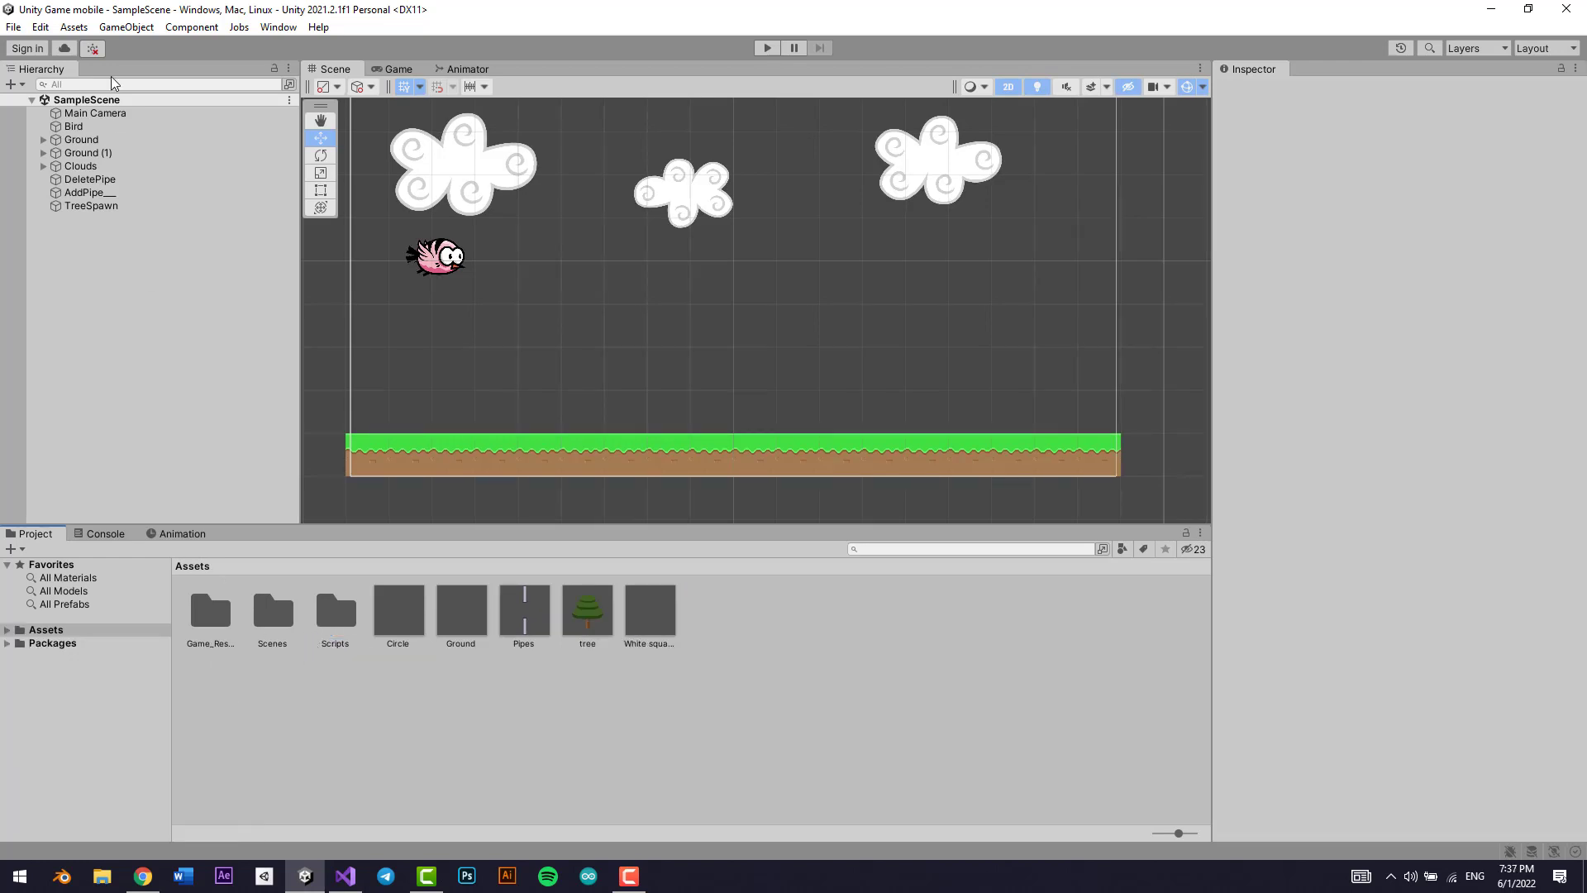
# Step: Create a new scene from the Basic 2D (Built-in) template
pyautogui.click(13, 29)
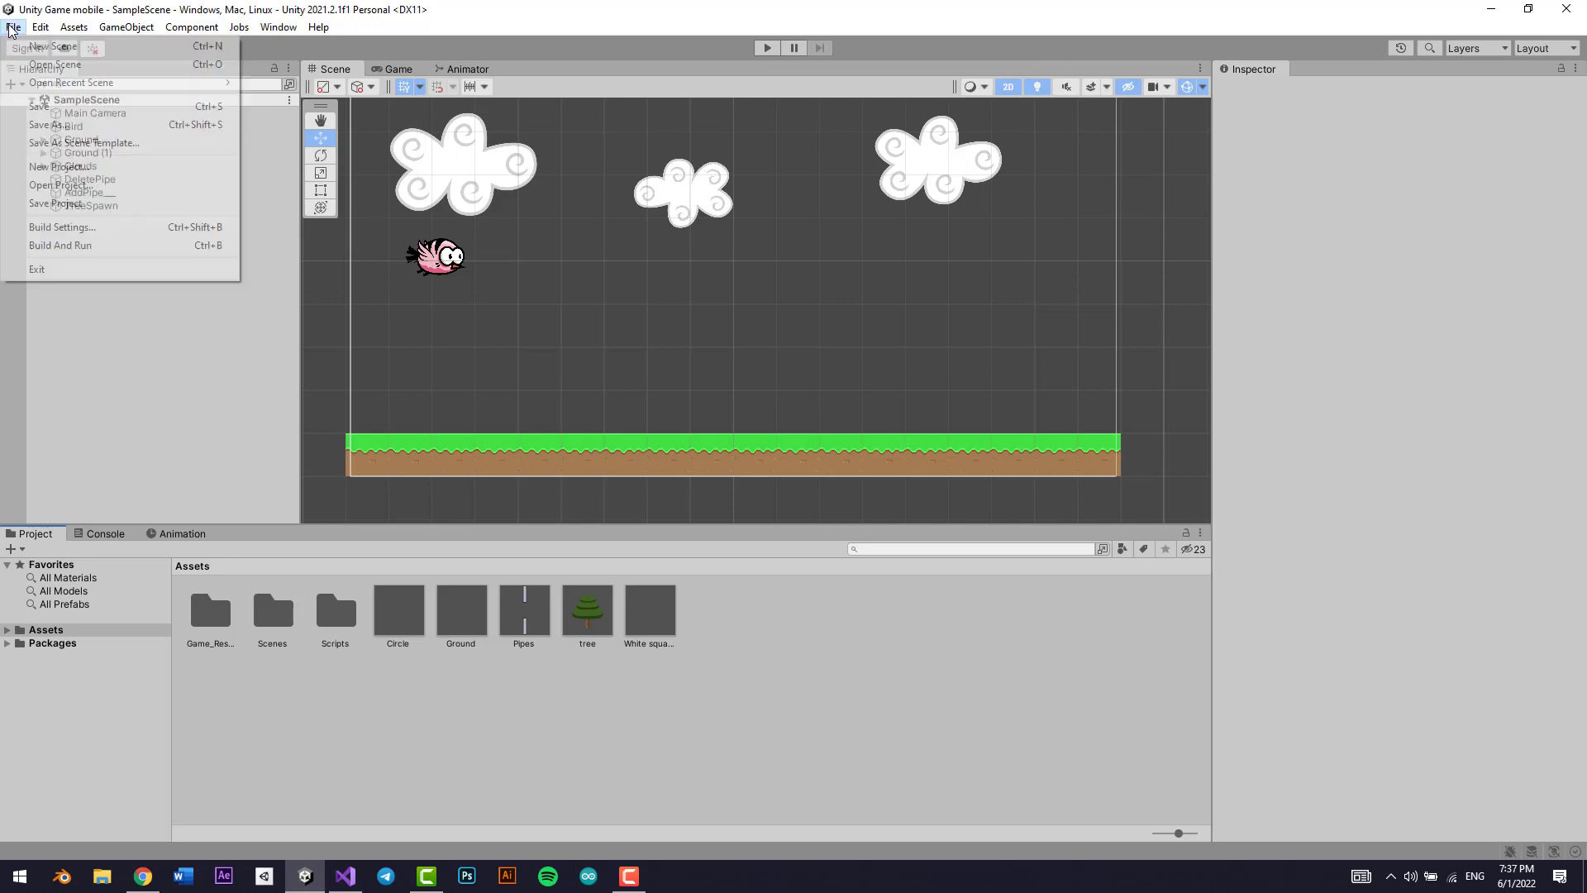
pyautogui.click(50, 46)
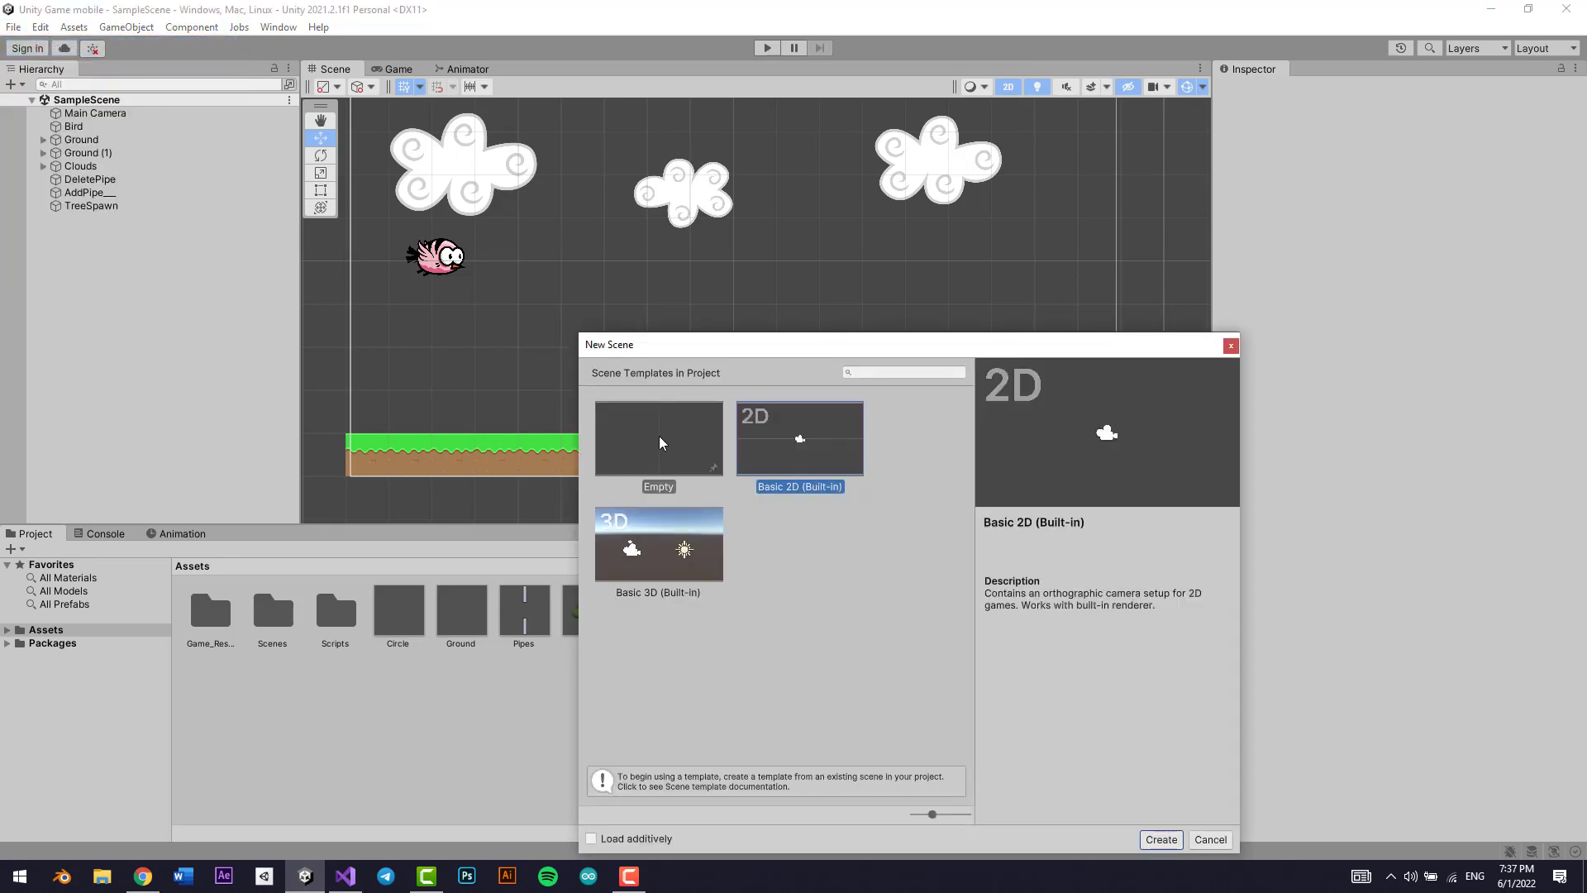
pyautogui.doubleClick(778, 453)
pyautogui.moveTo(627, 380); pyautogui.dragTo(424, 364, button='middle')
pyautogui.click(391, 69)
pyautogui.click(334, 69)
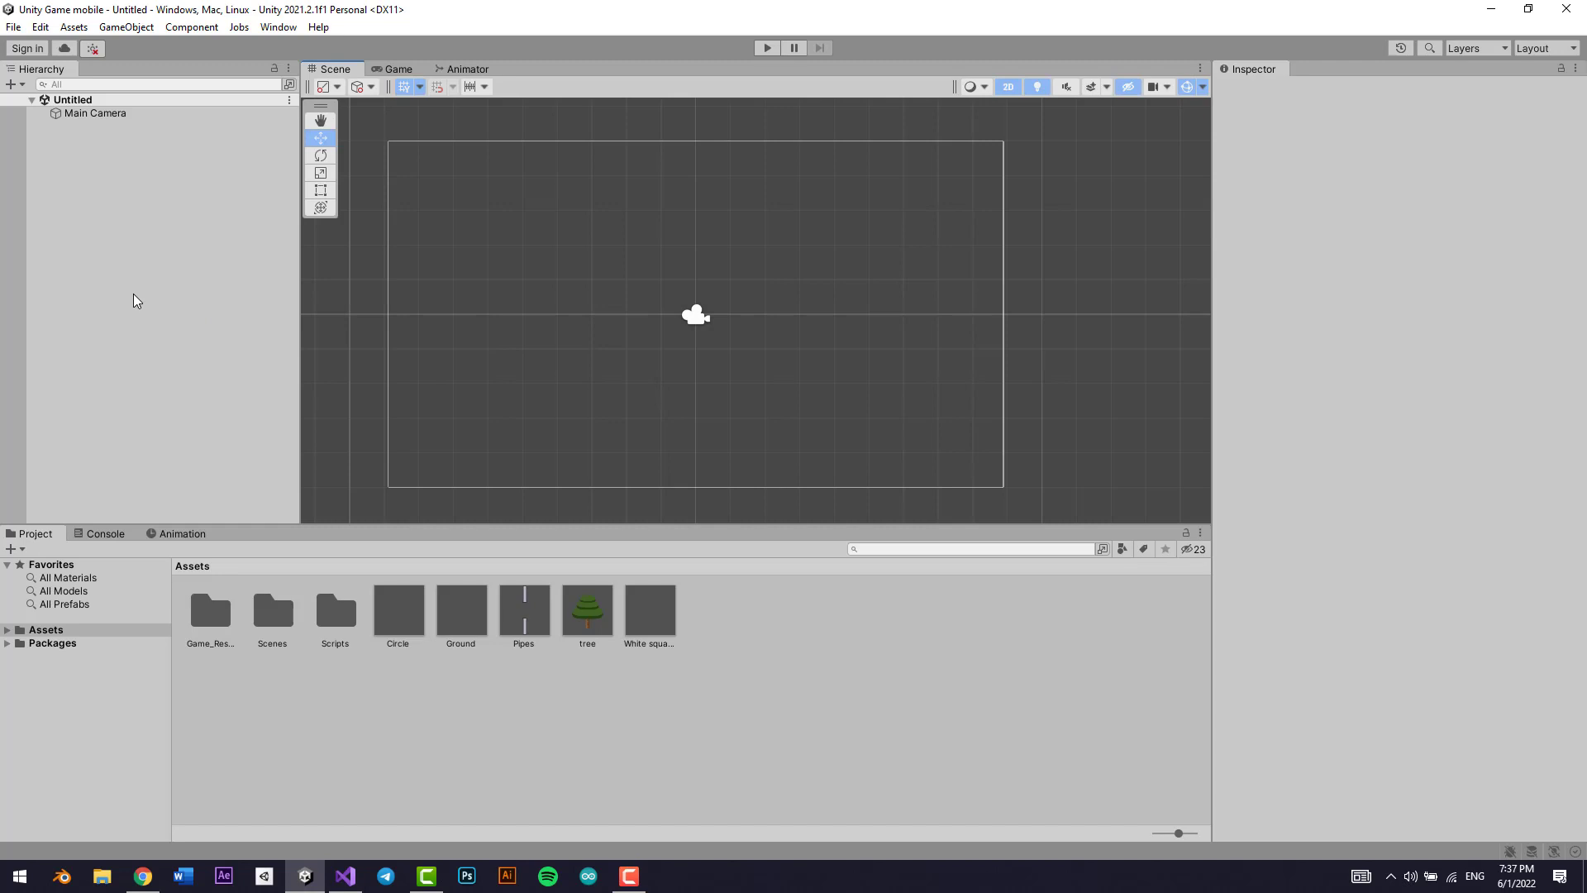
# Step: Add a UI Button to the new scene and check it in the game view
pyautogui.rightClick(124, 144)
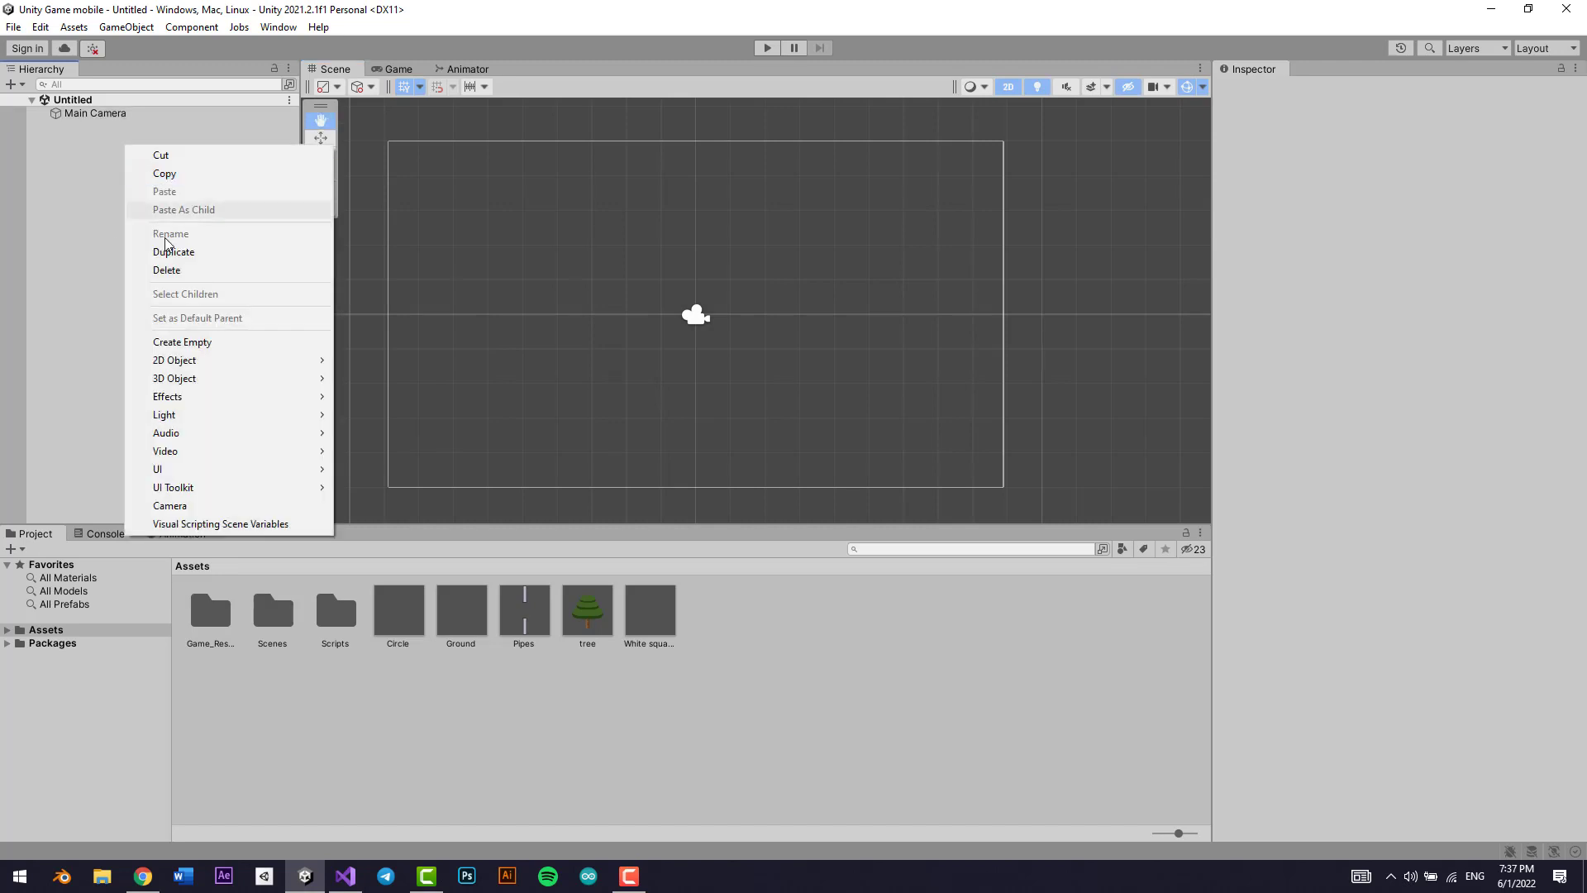
pyautogui.moveTo(270, 469)
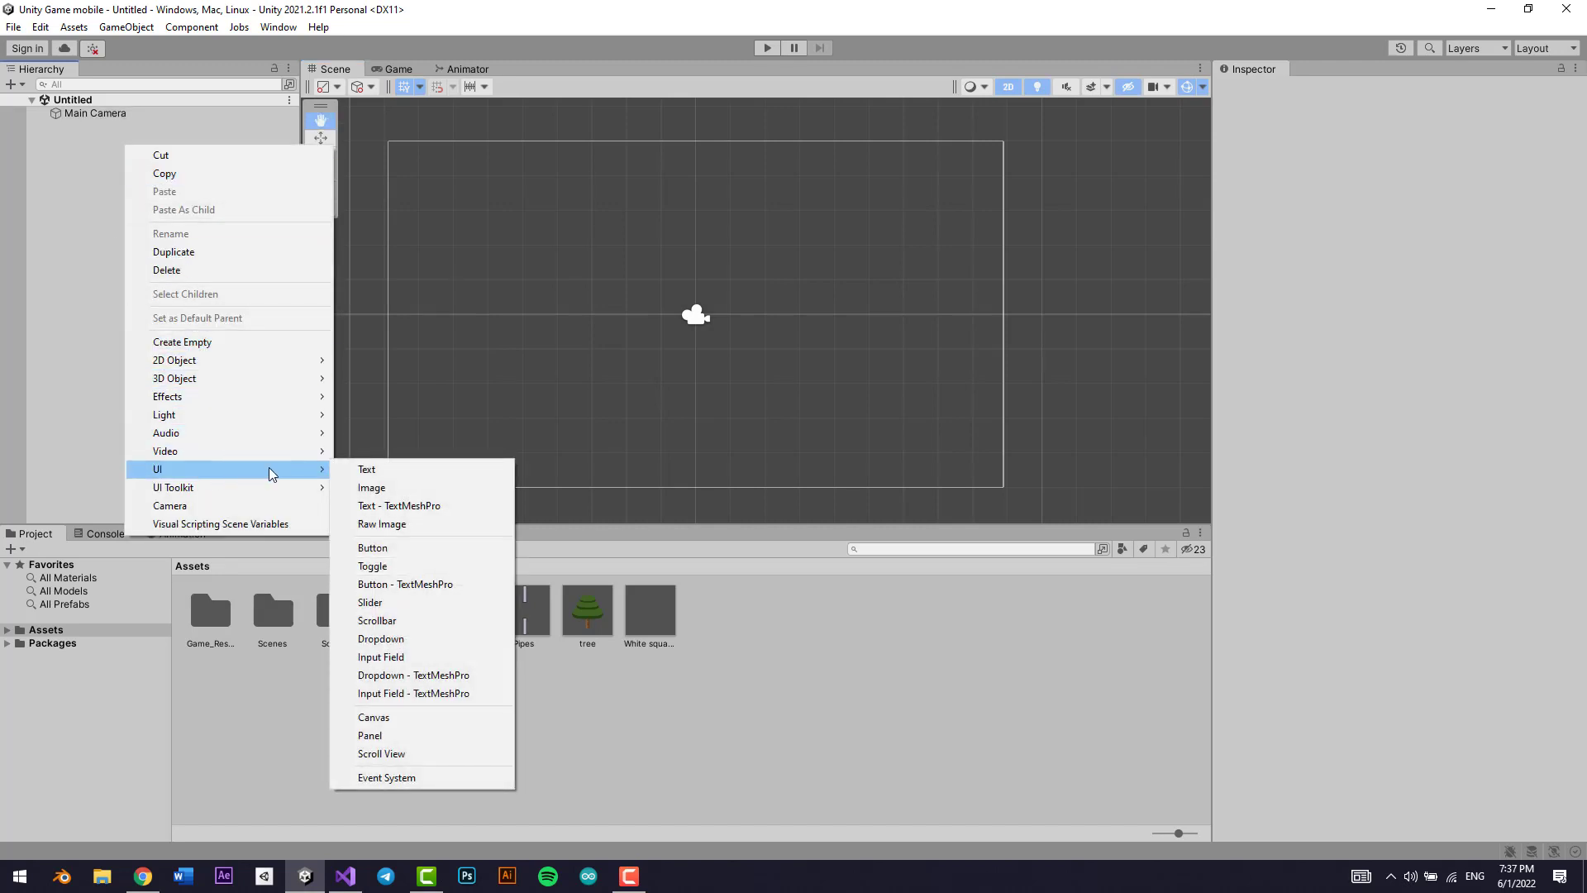
pyautogui.click(417, 547)
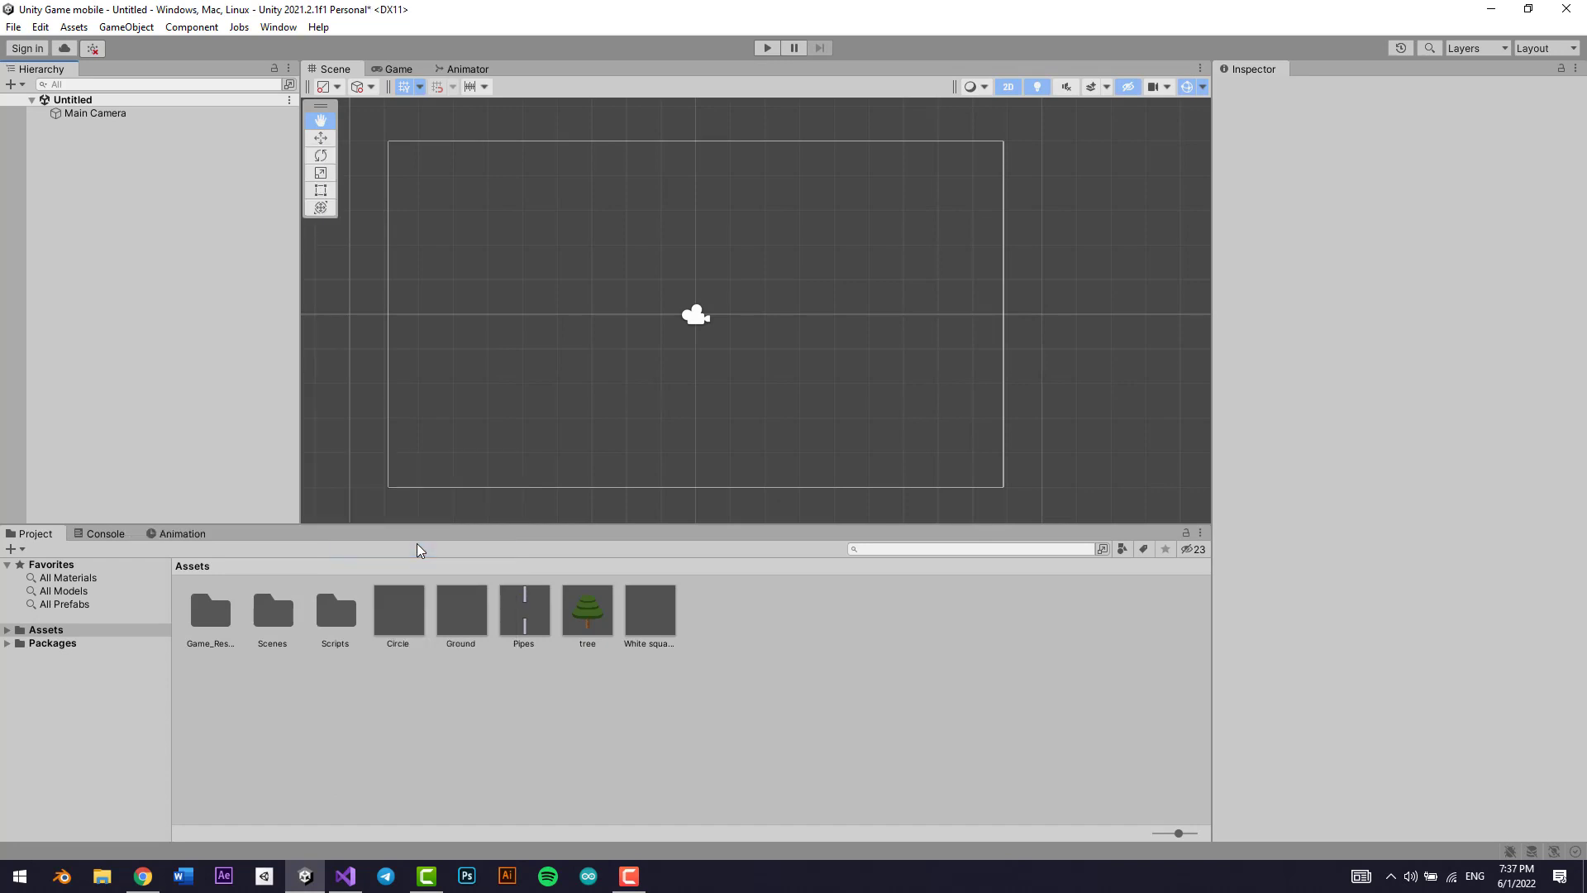
pyautogui.press('Return')
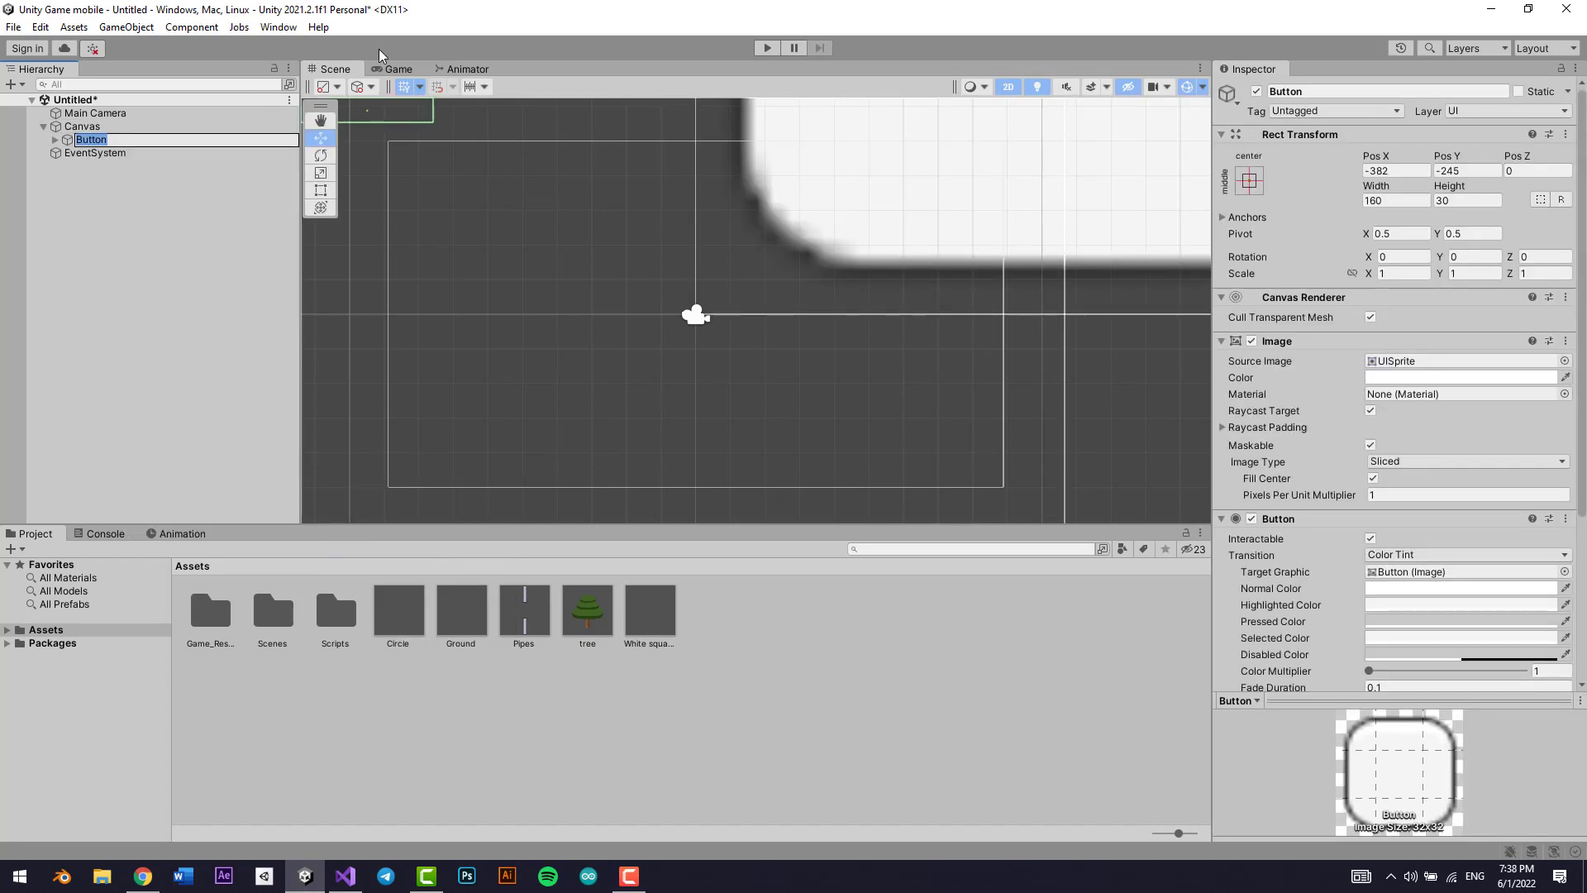
pyautogui.click(388, 69)
pyautogui.click(358, 68)
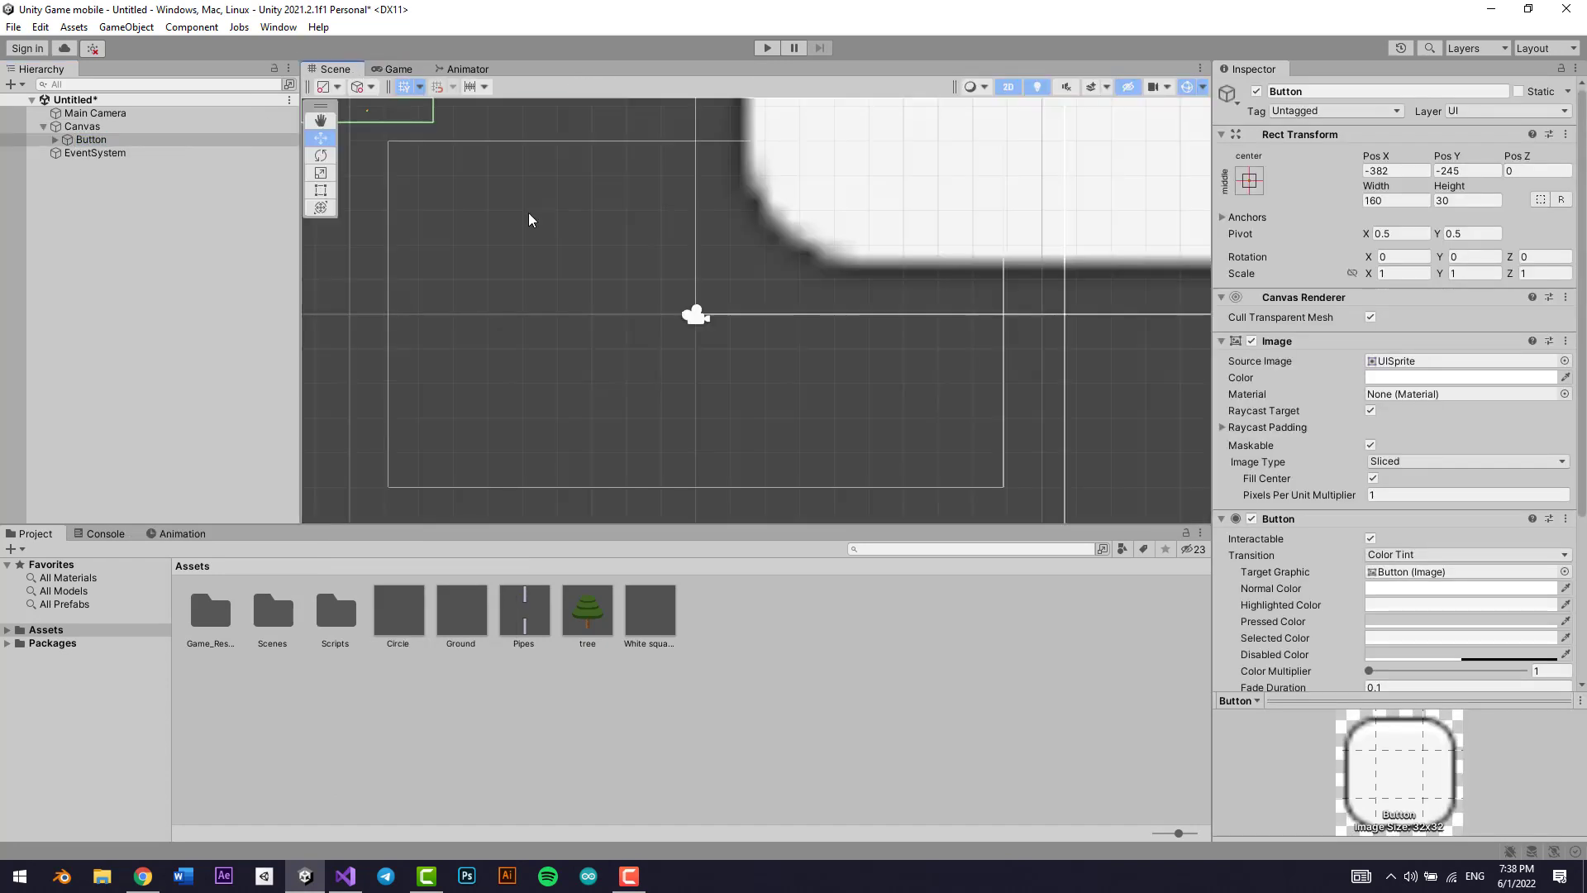
# Step: Set the canvas's render mode to Screen Space - Camera with Main Camera as its render camera
pyautogui.scroll(-5, 528, 212)
pyautogui.click(528, 212)
pyautogui.click(1471, 333)
pyautogui.click(1473, 370)
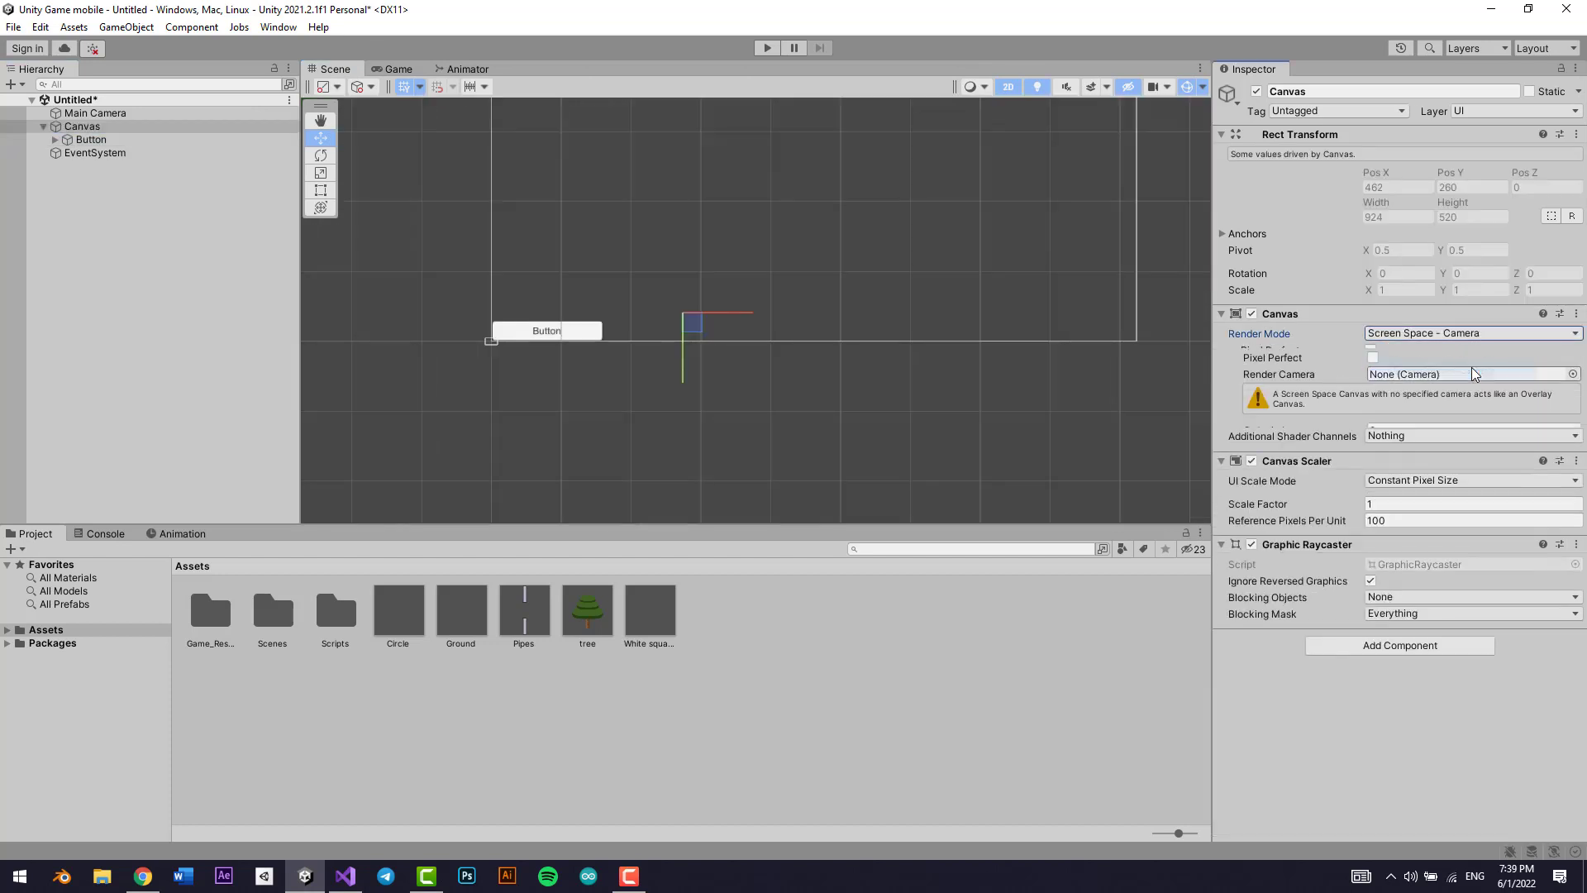
pyautogui.moveTo(93, 114); pyautogui.dragTo(1439, 367)
pyautogui.scroll(10, 523, 388)
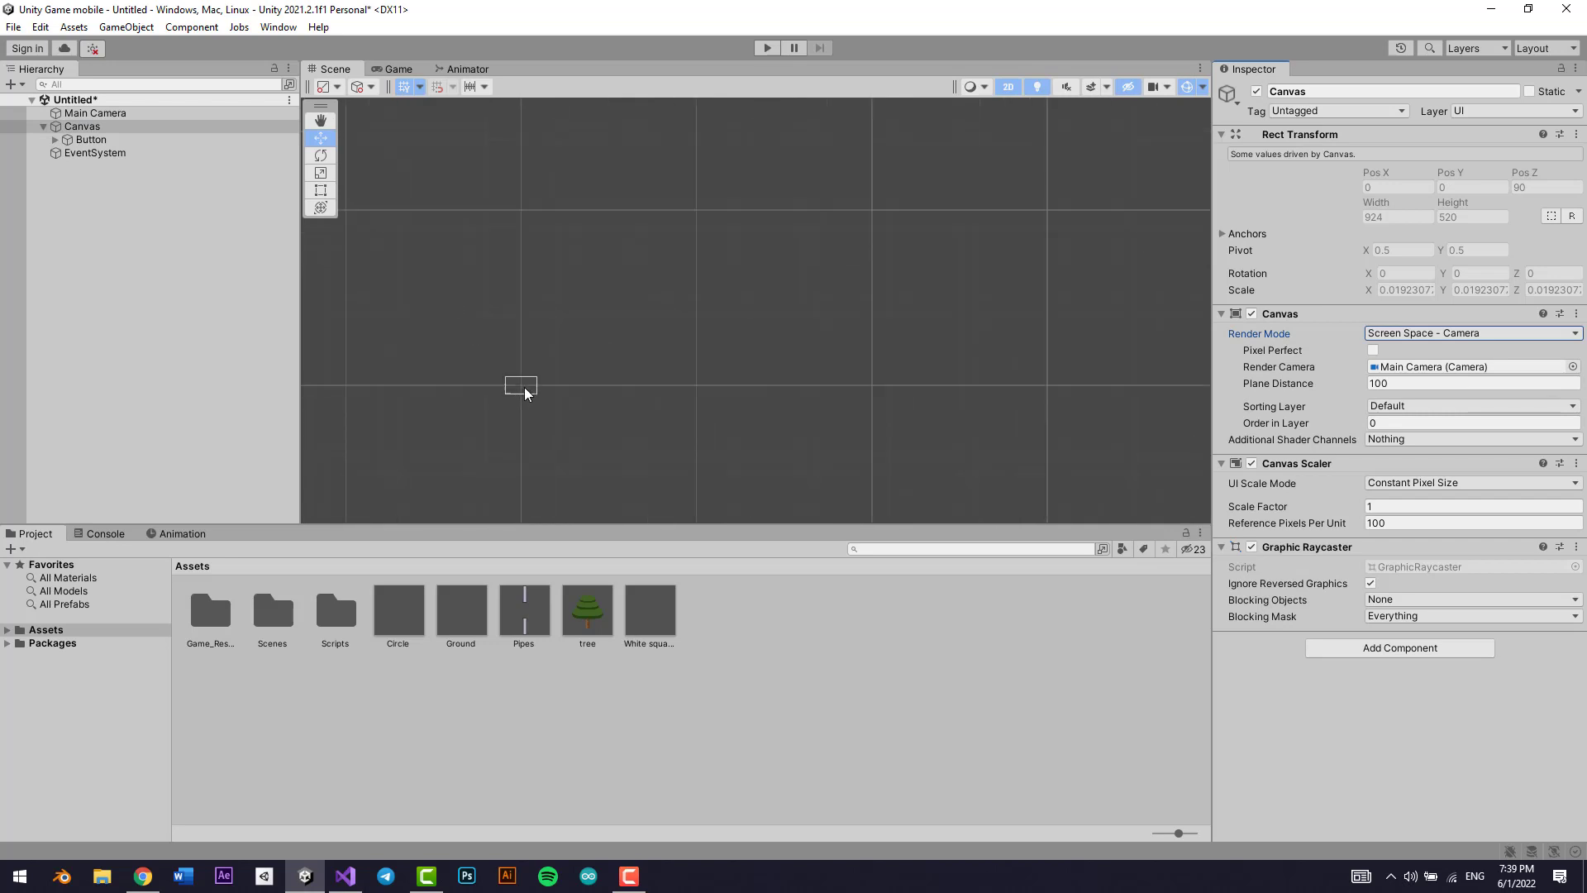
pyautogui.scroll(5, 511, 393)
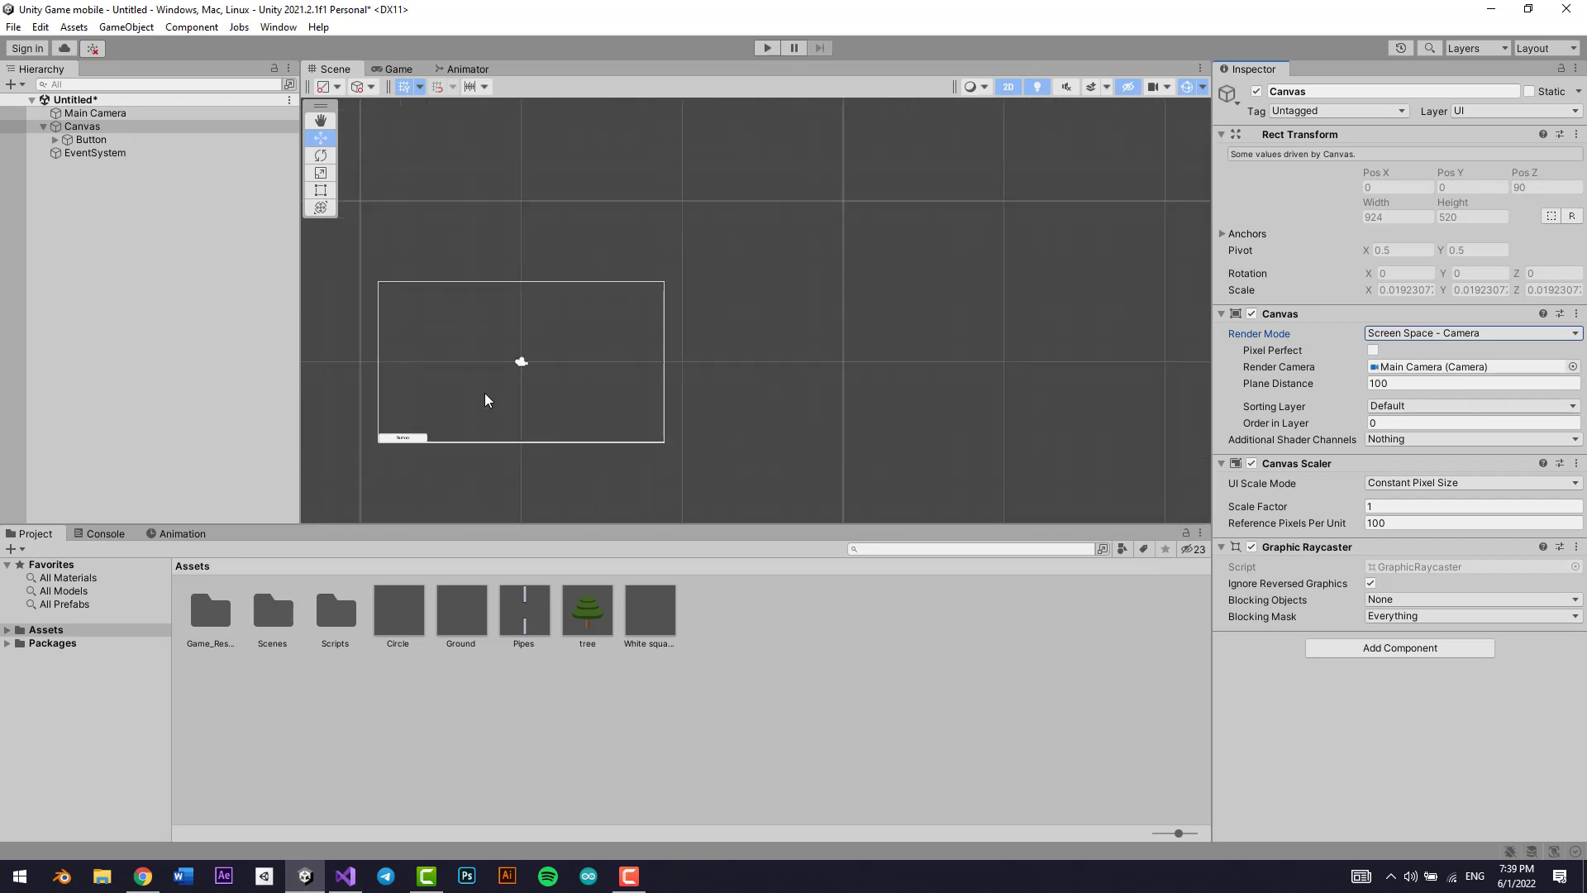
# Step: Move the button to the horizontal centre of the canvas, slightly below the middle at about Y -51
pyautogui.click(430, 410)
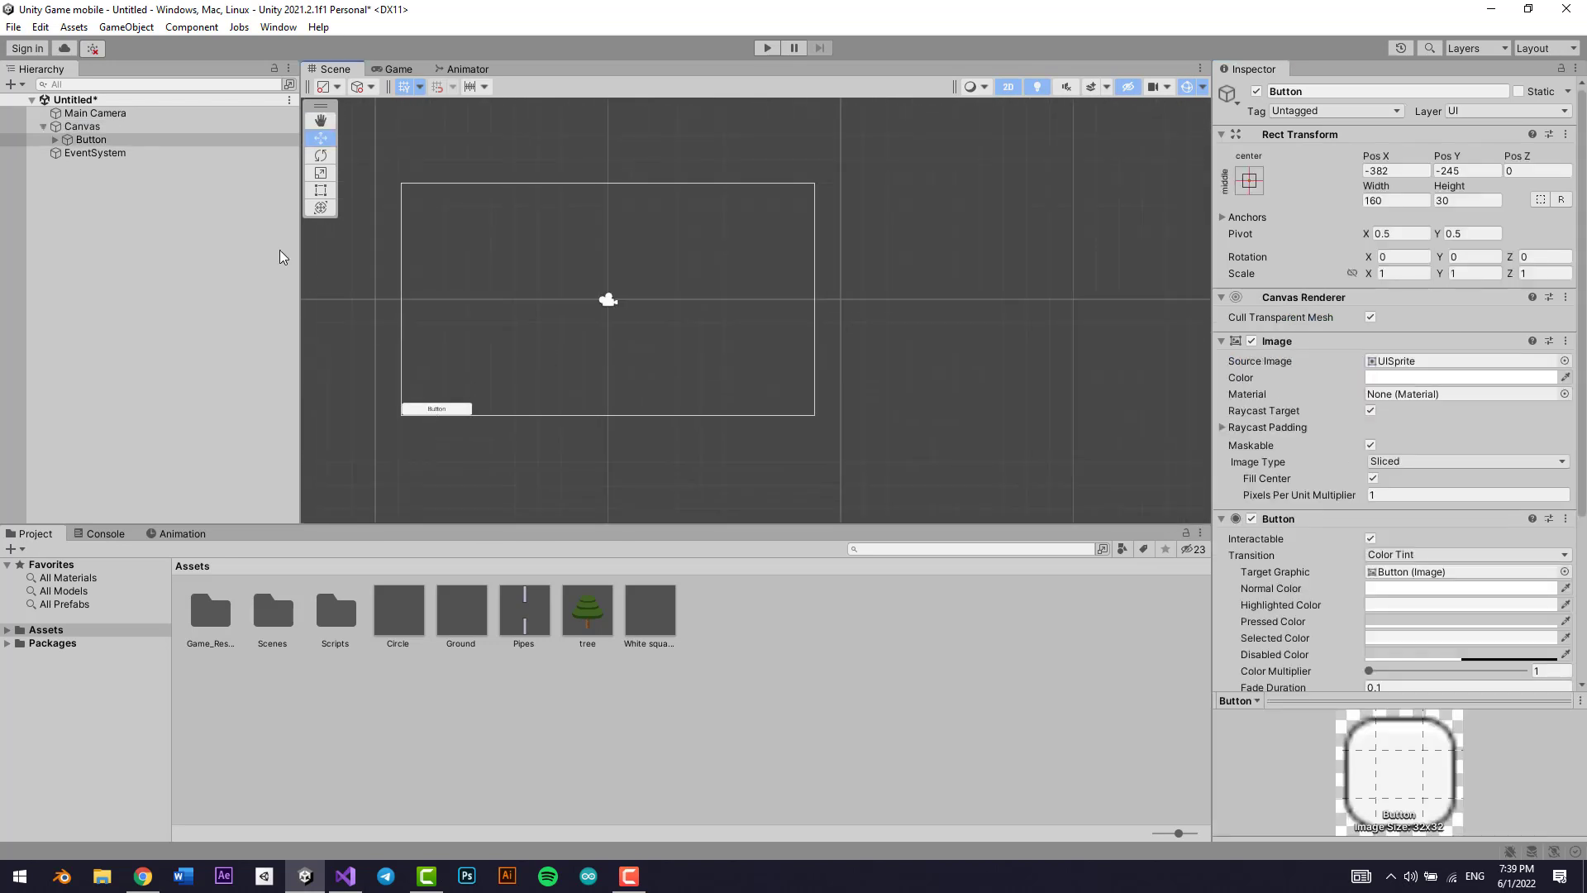
pyautogui.click(130, 137)
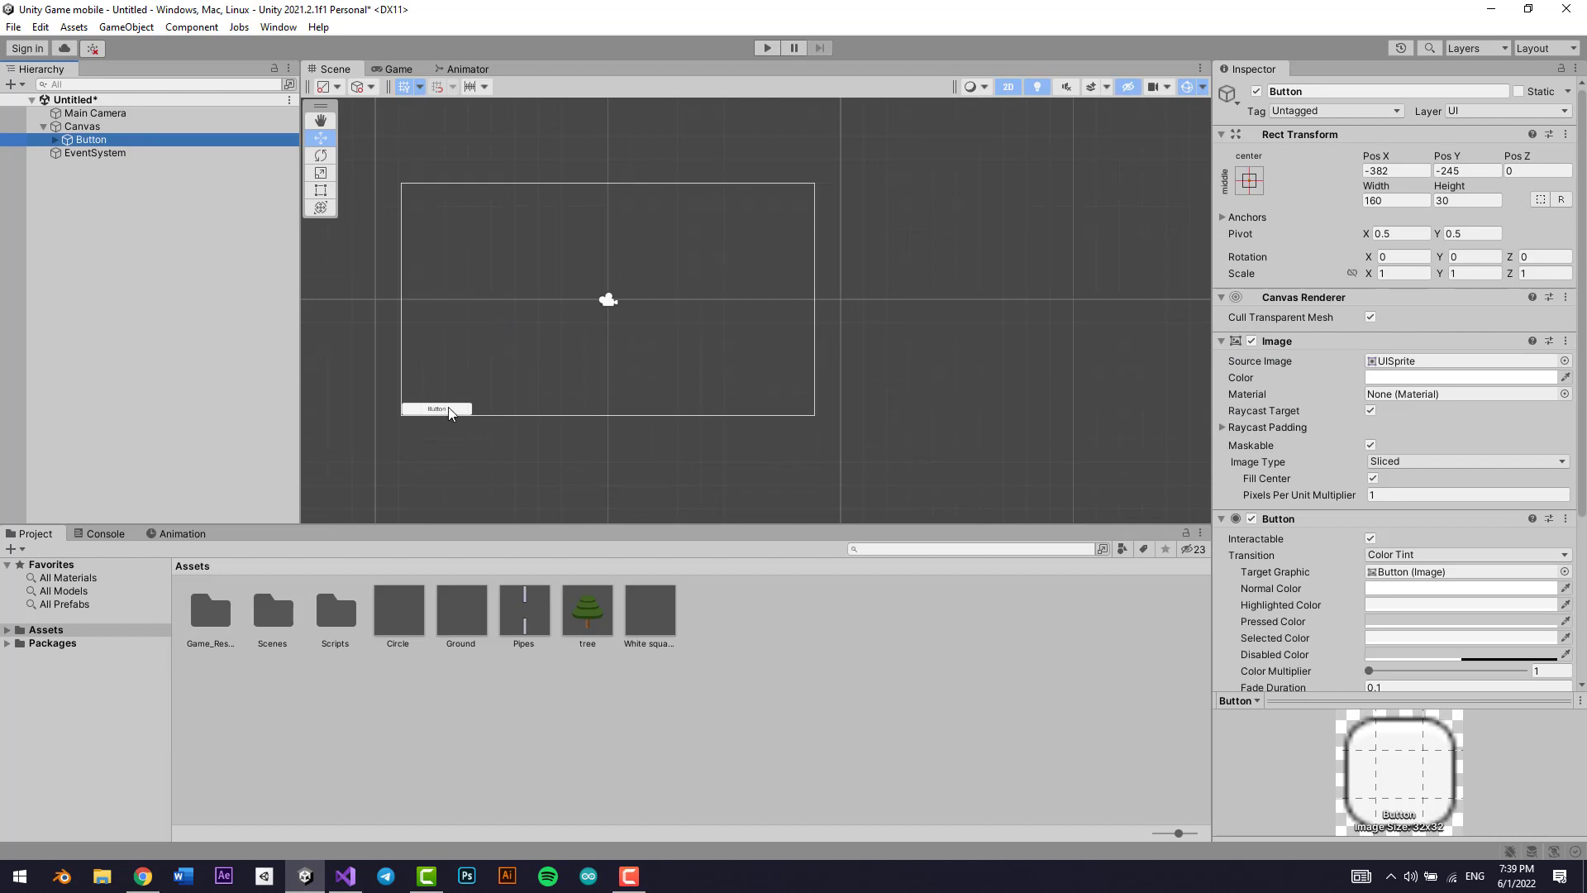
pyautogui.press('t')
pyautogui.moveTo(451, 413); pyautogui.dragTo(621, 325)
pyautogui.hotkey('ctrl', 'z')
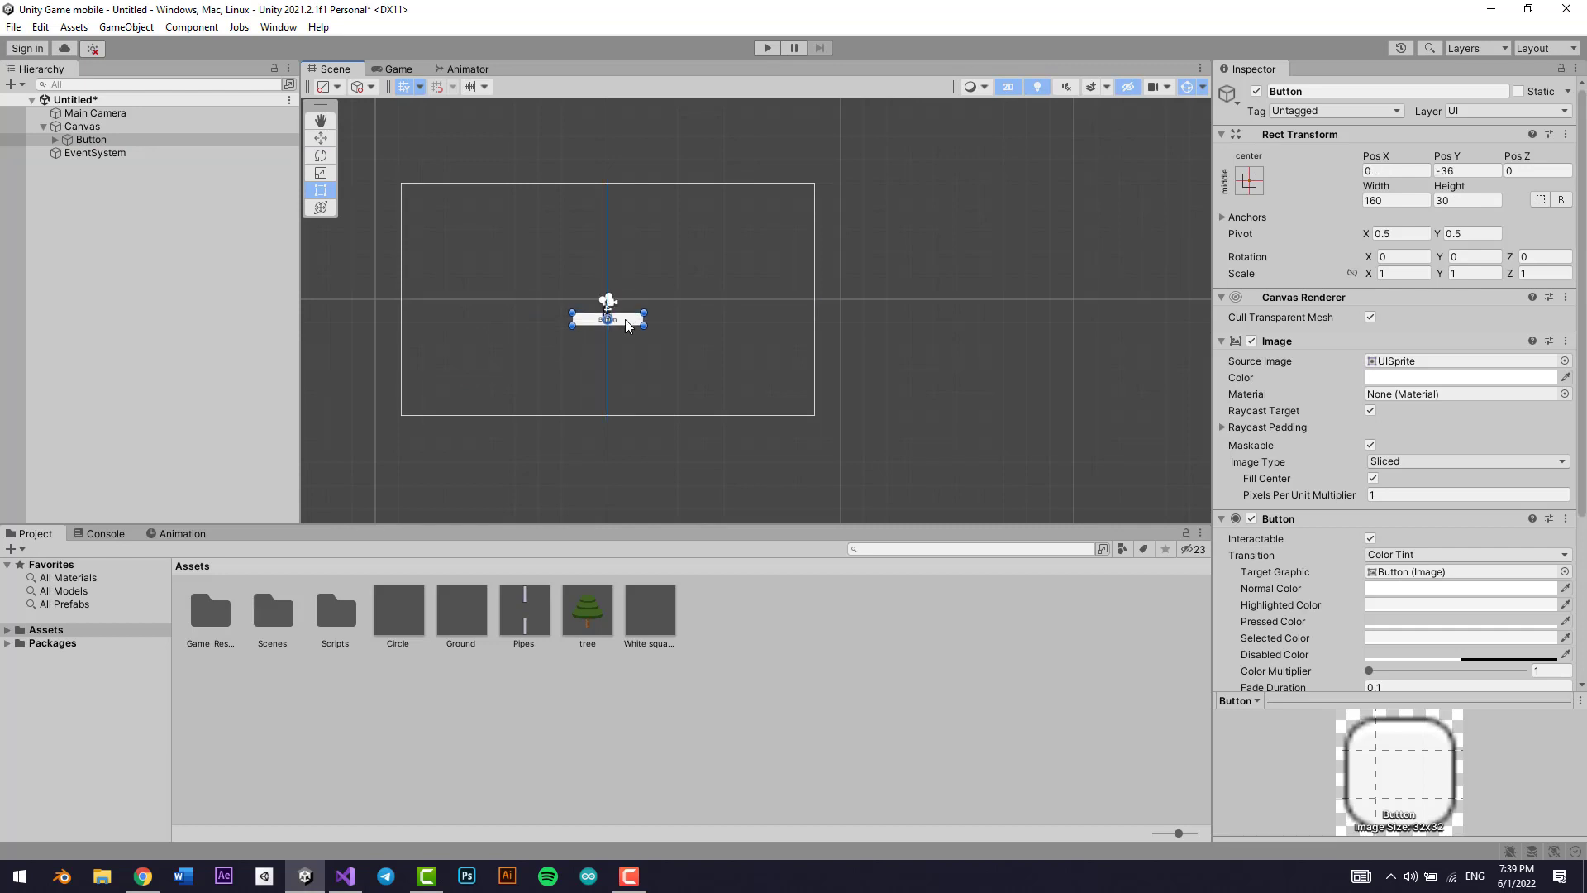
pyautogui.scroll(1, 622, 325)
pyautogui.scroll(2, 622, 325)
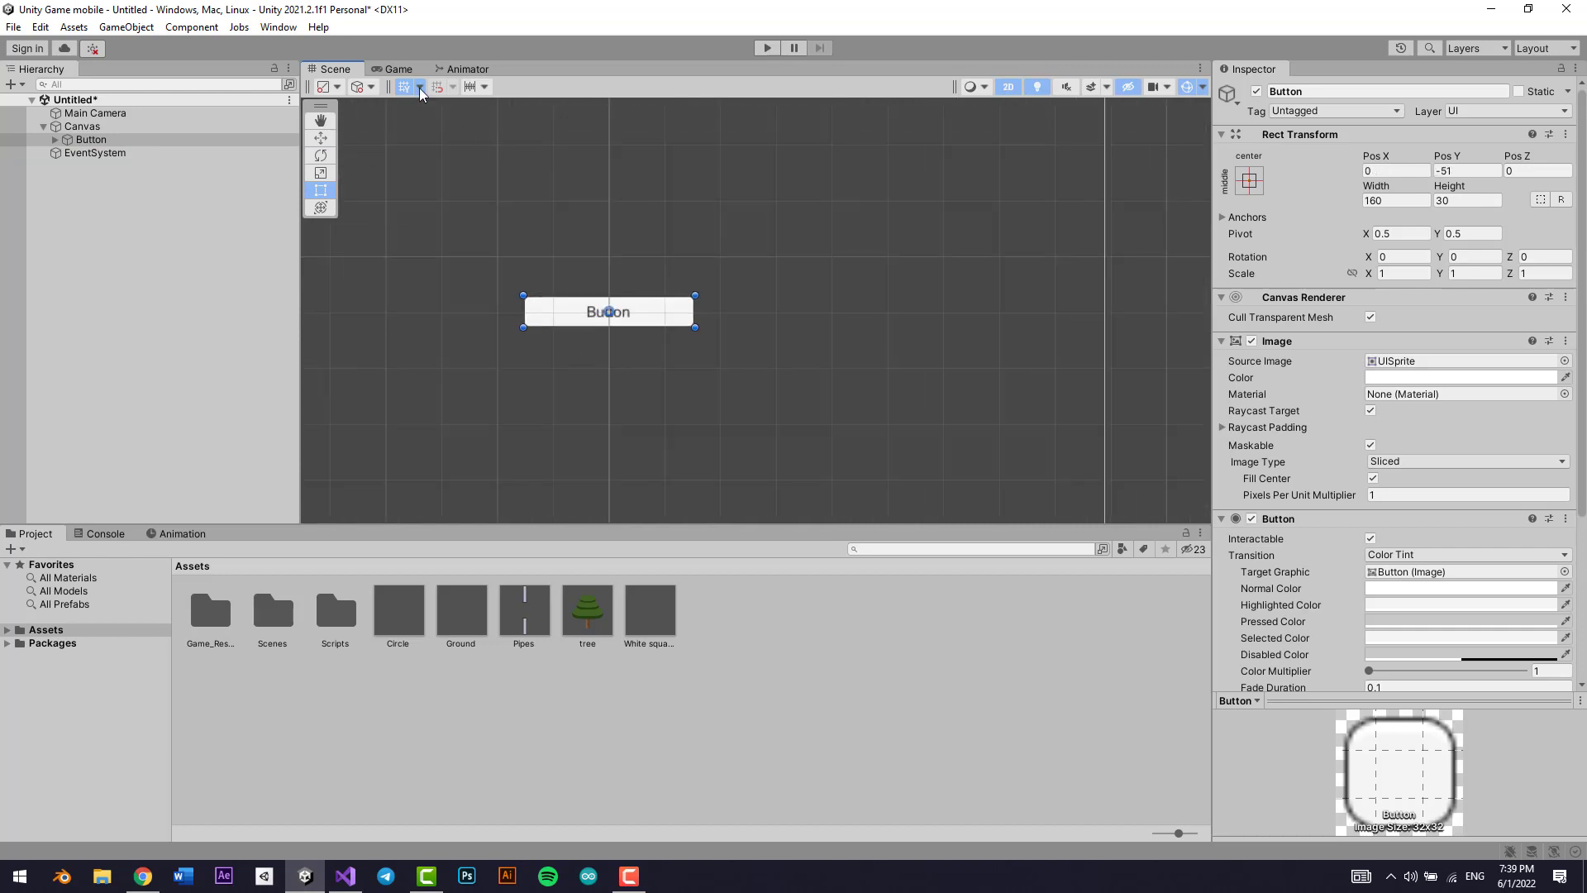
pyautogui.click(407, 71)
pyautogui.click(339, 69)
# Step: Set the button's highlighted colour to a light grey and its pressed colour to the darker grey 797979
pyautogui.scroll(-3, 1420, 410)
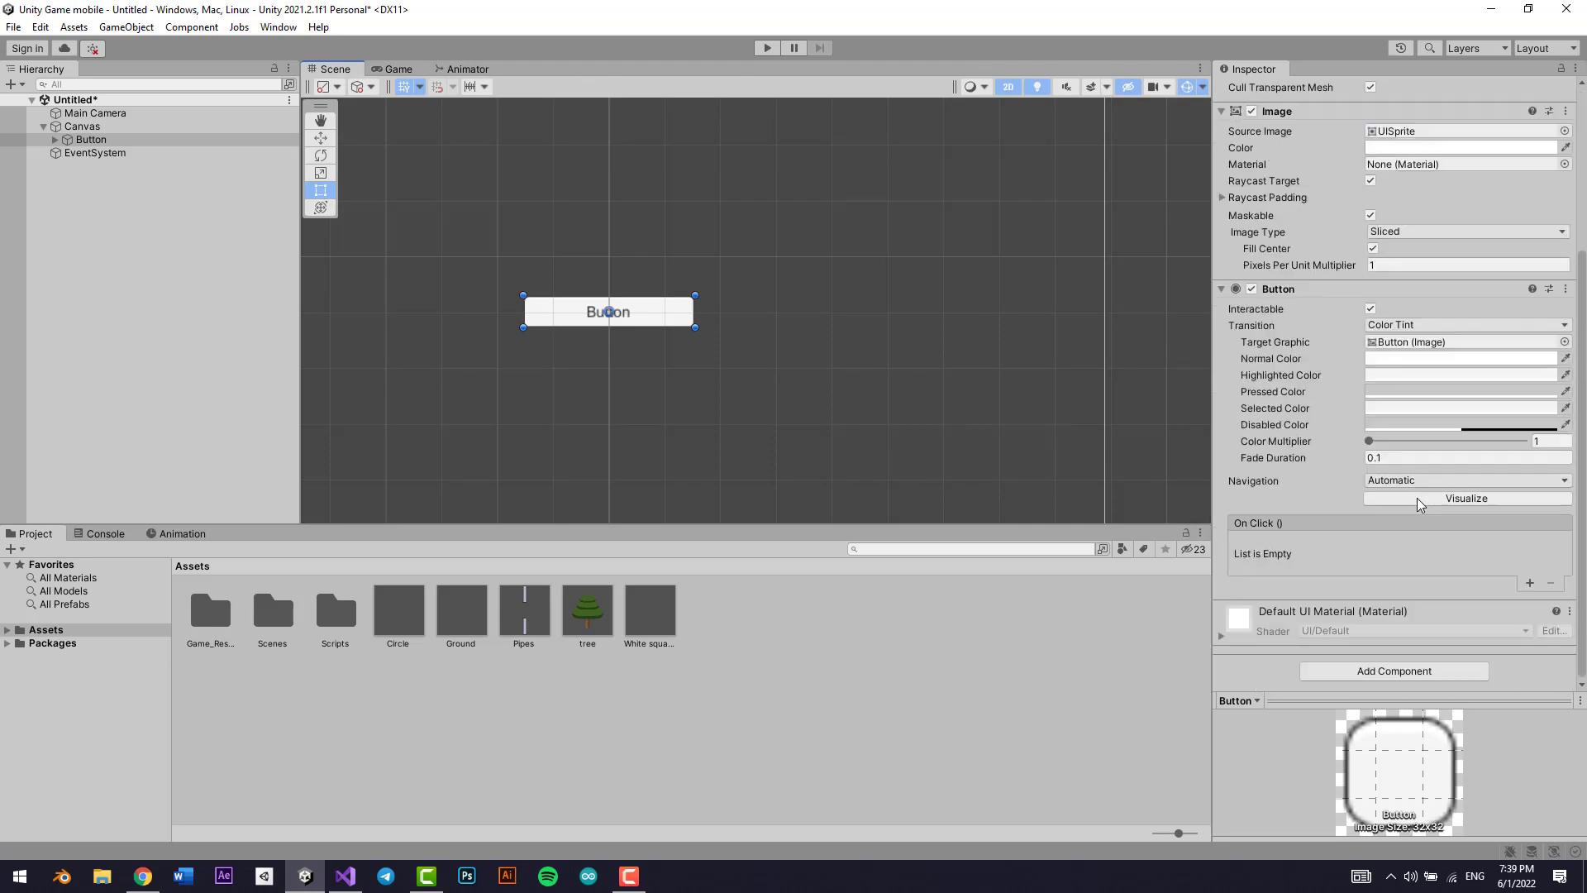
pyautogui.click(1424, 375)
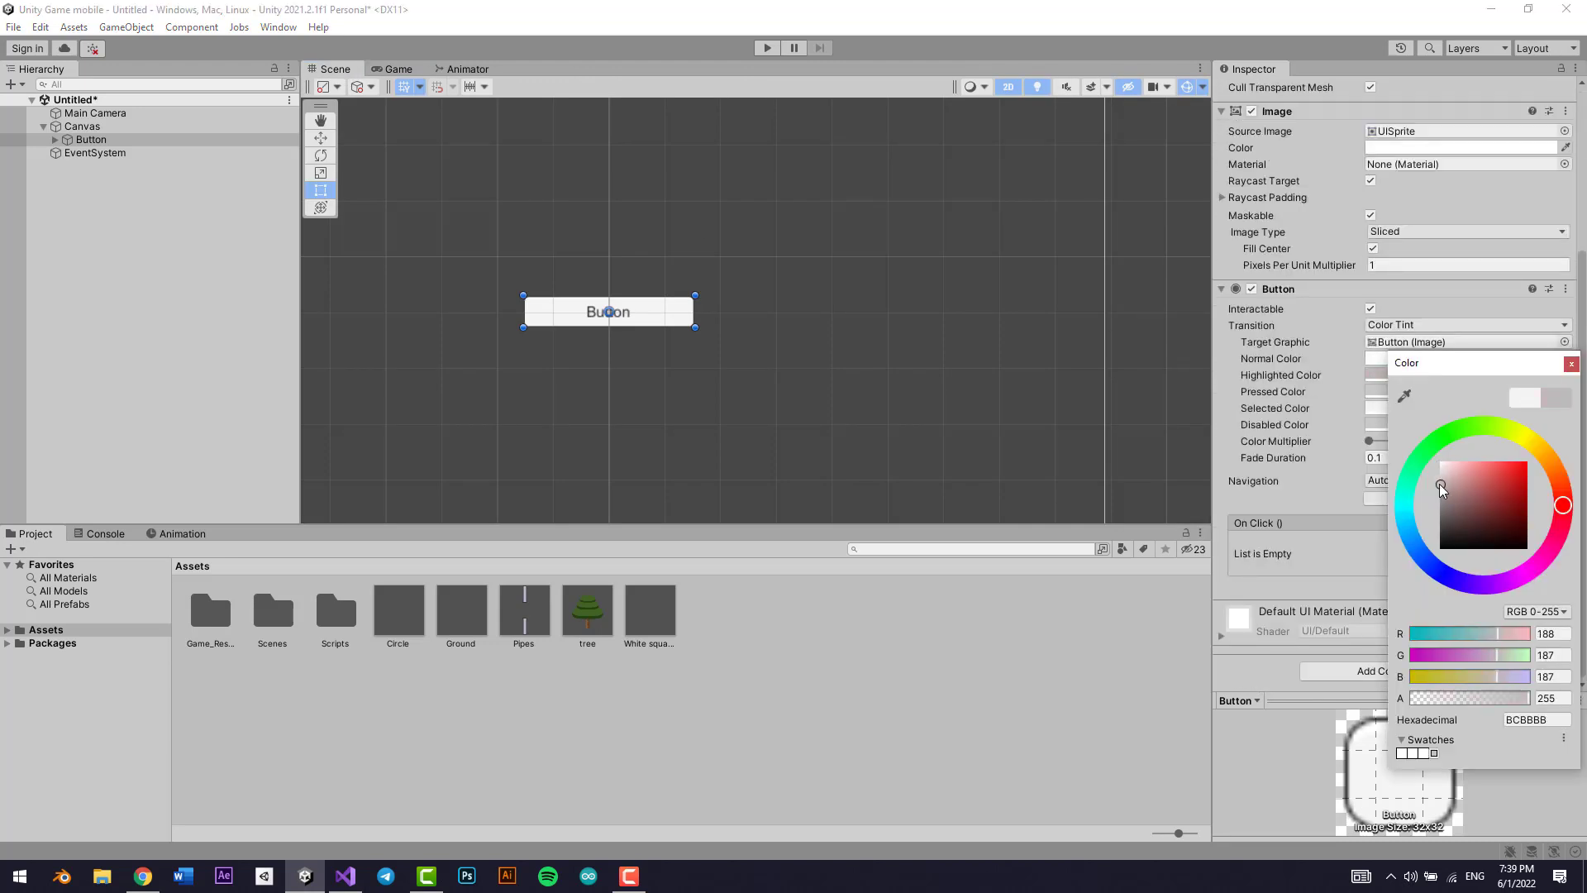
pyautogui.click(1571, 364)
pyautogui.click(1448, 392)
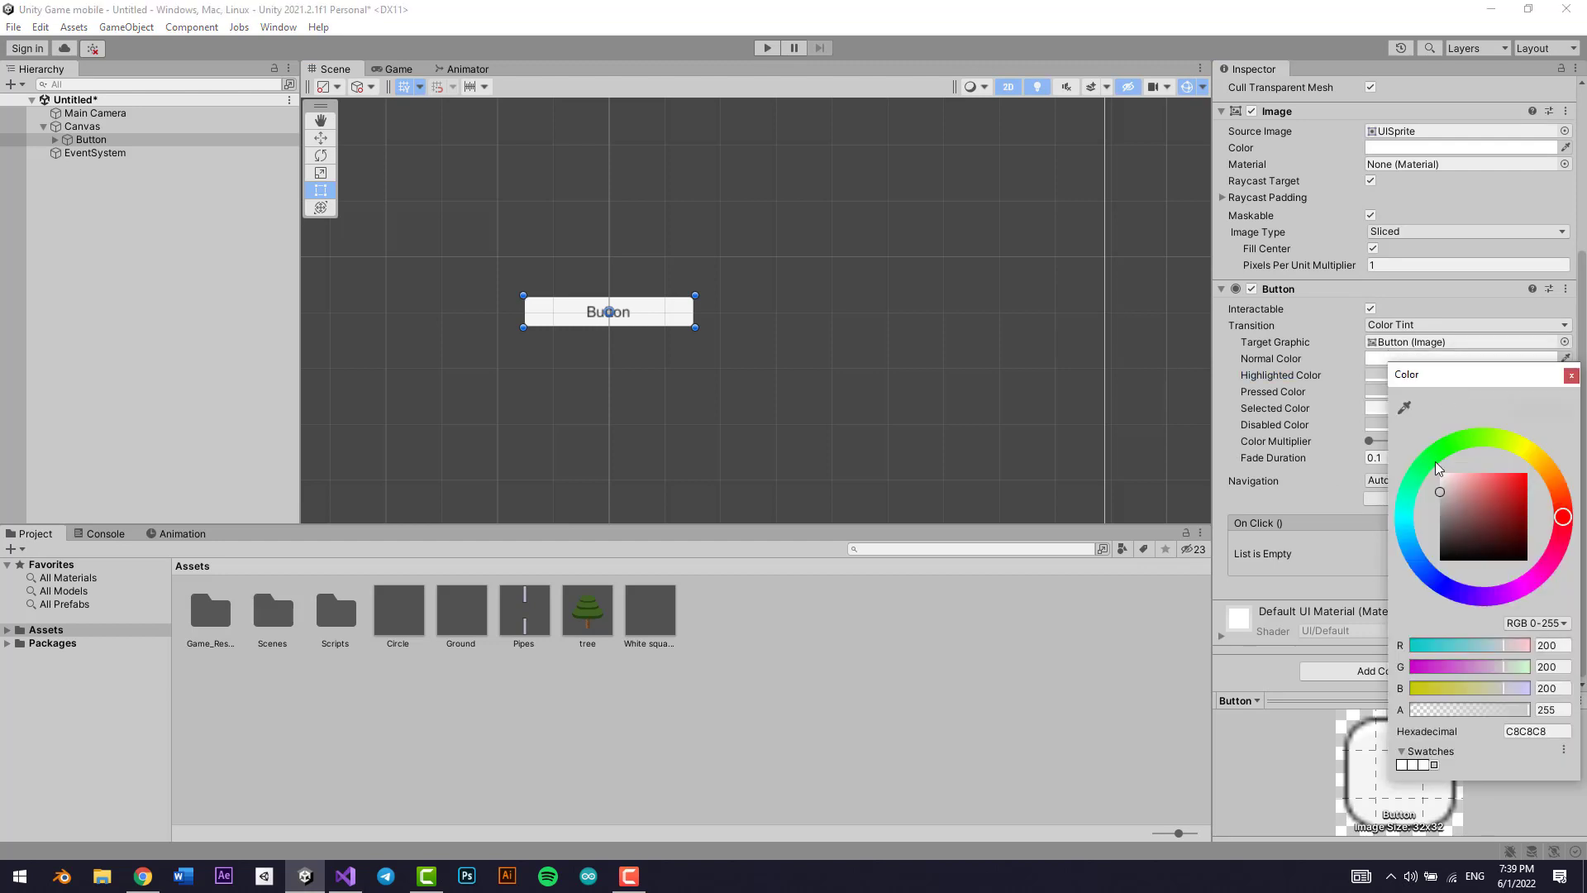
pyautogui.moveTo(1445, 509); pyautogui.dragTo(1430, 519)
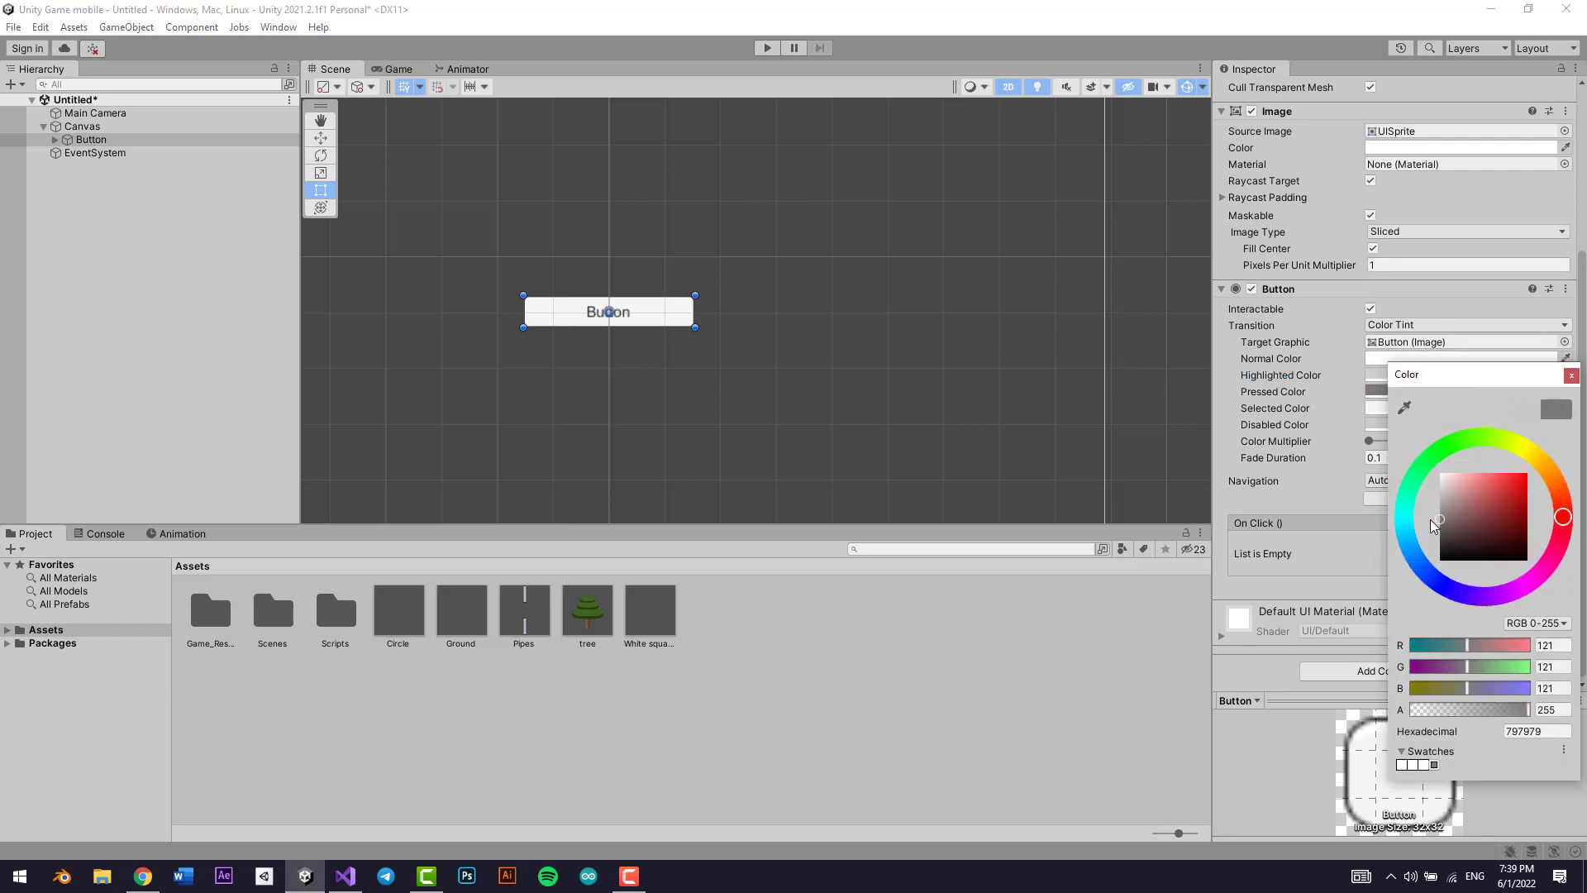
pyautogui.click(1571, 375)
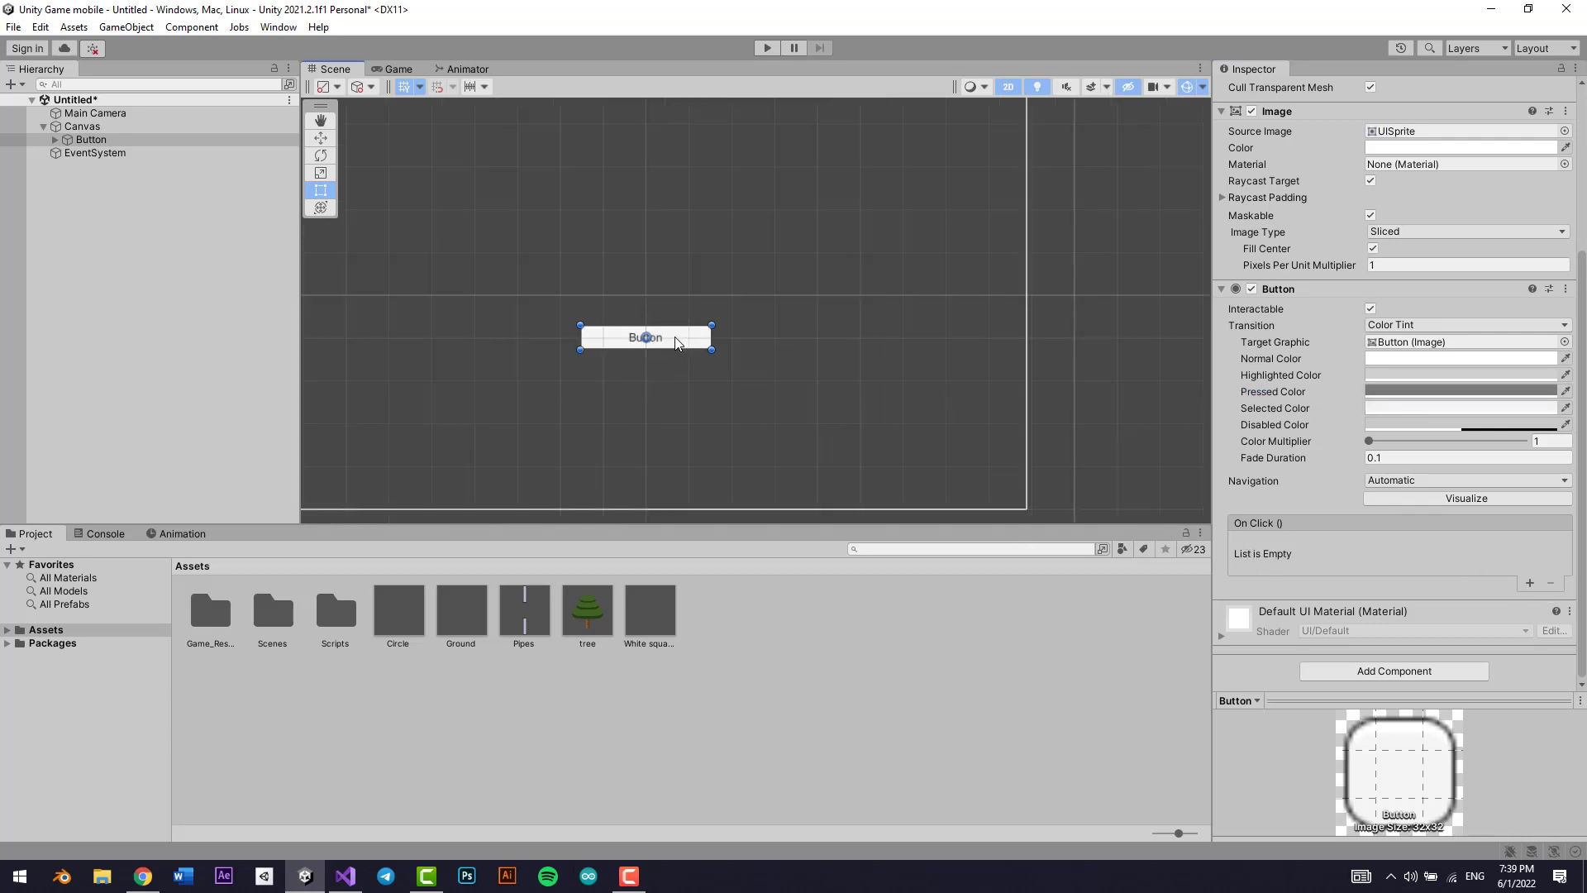
# Step: Raise the button to about Y -11 and change its label text to Play
pyautogui.moveTo(674, 336); pyautogui.dragTo(672, 308)
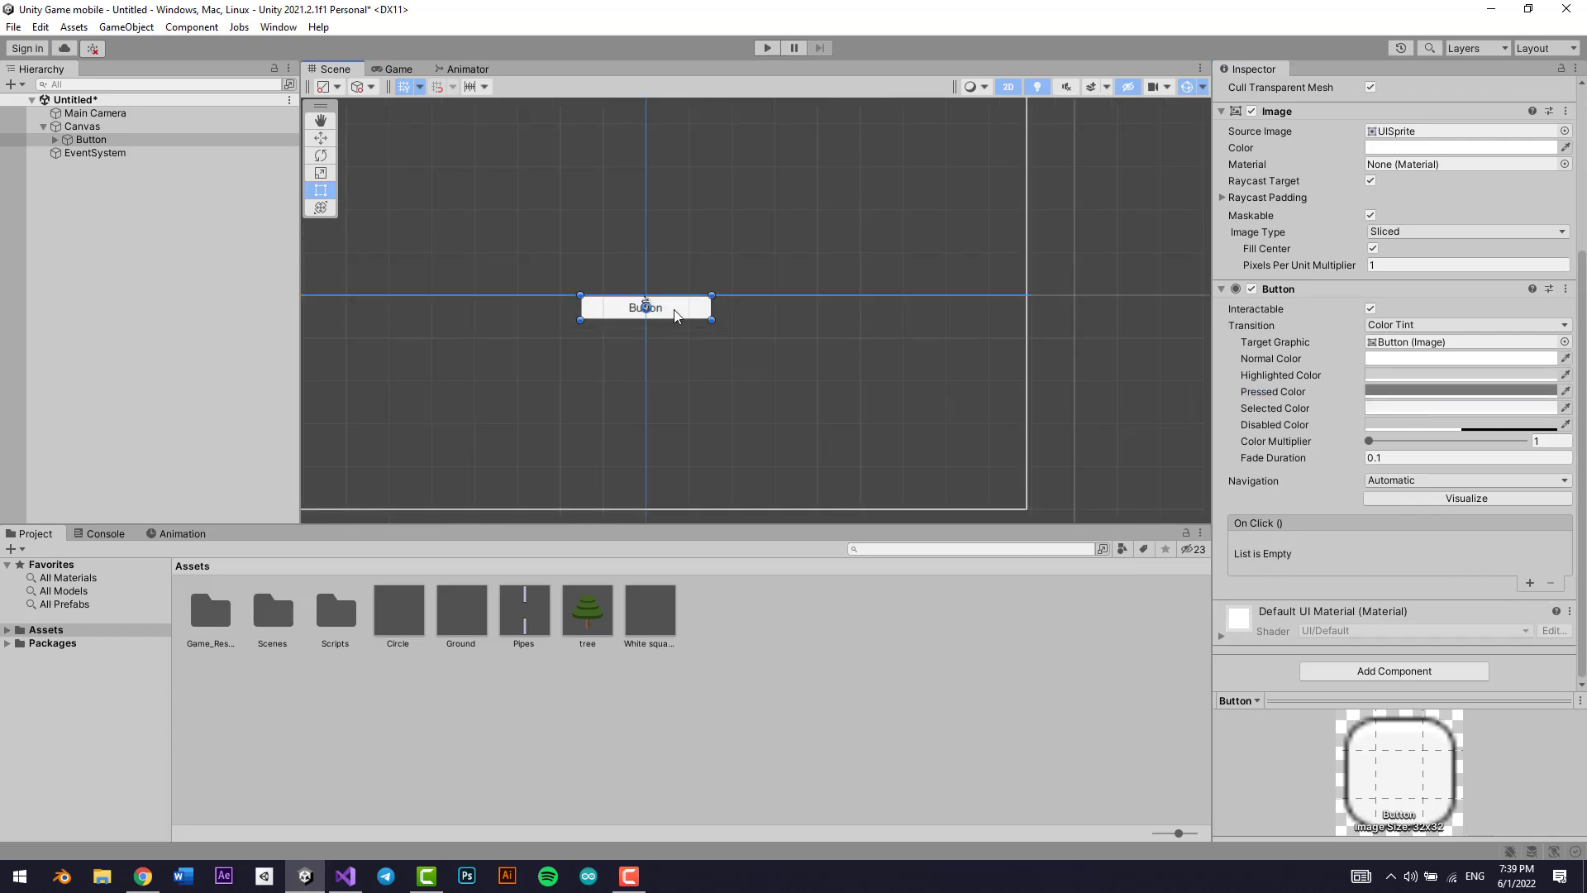
pyautogui.click(53, 138)
pyautogui.click(107, 155)
pyautogui.click(1344, 290)
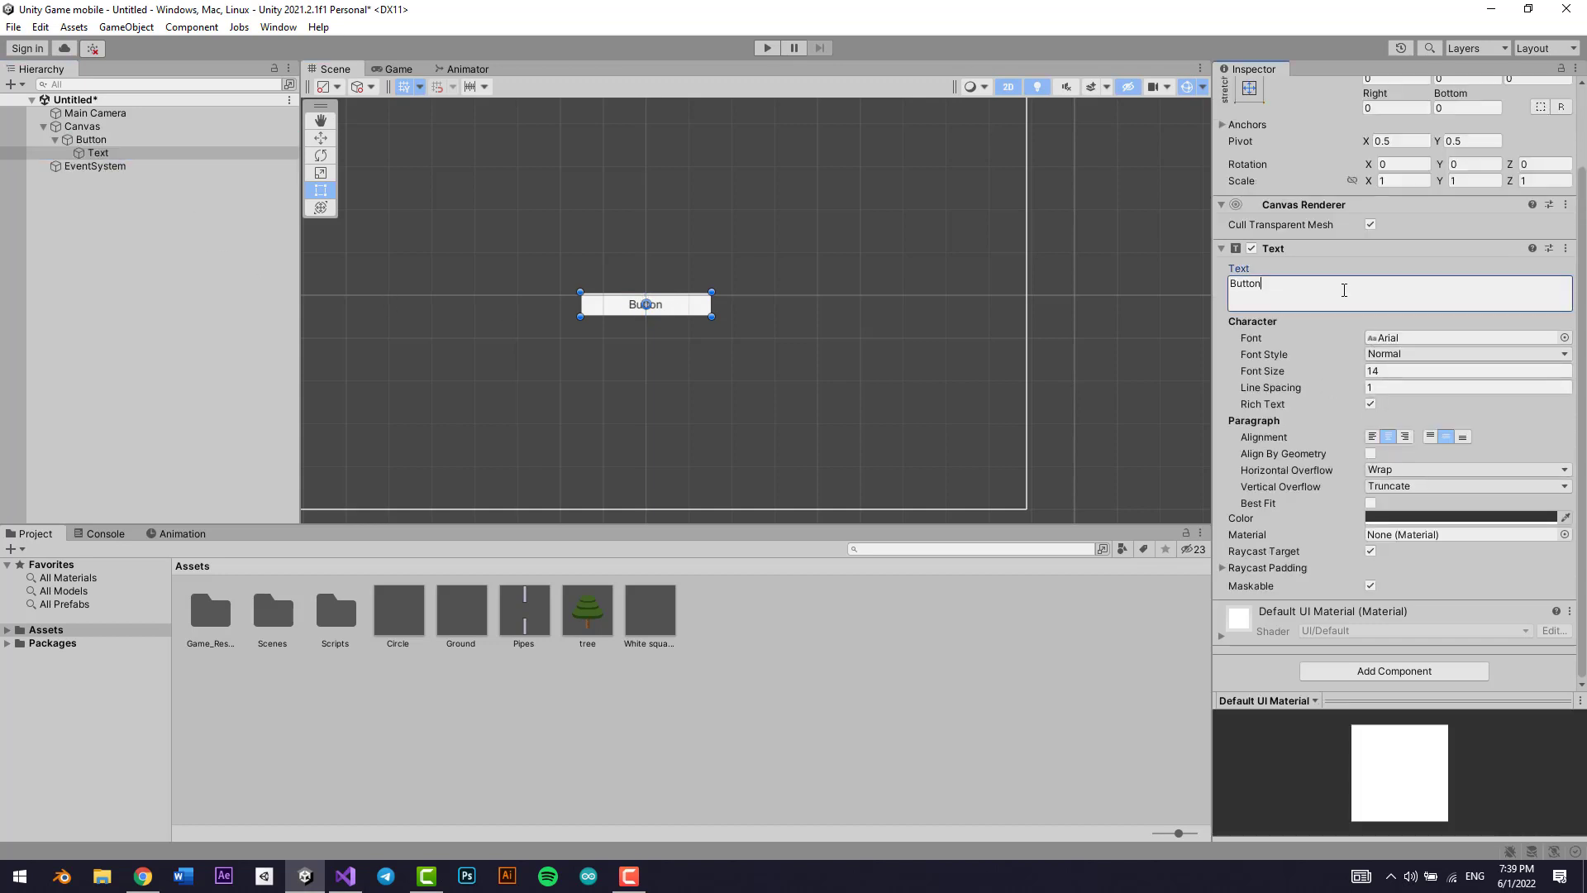
pyautogui.write('Play')
pyautogui.click(1563, 338)
pyautogui.click(1569, 321)
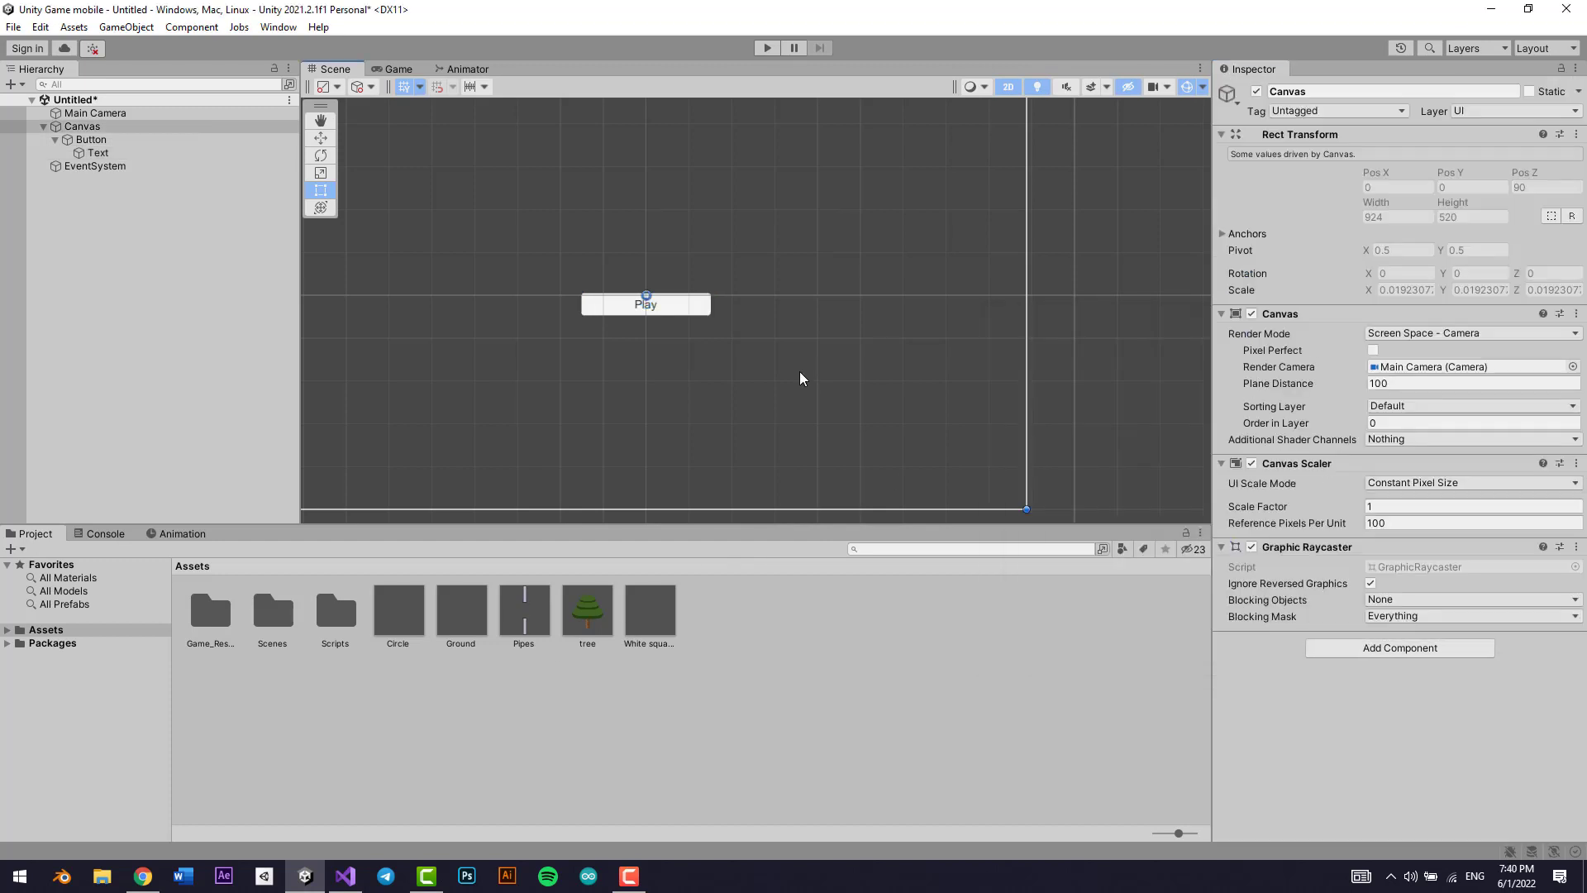
# Step: Enlarge the Play button around its centre to about 212 by 54
pyautogui.click(178, 140)
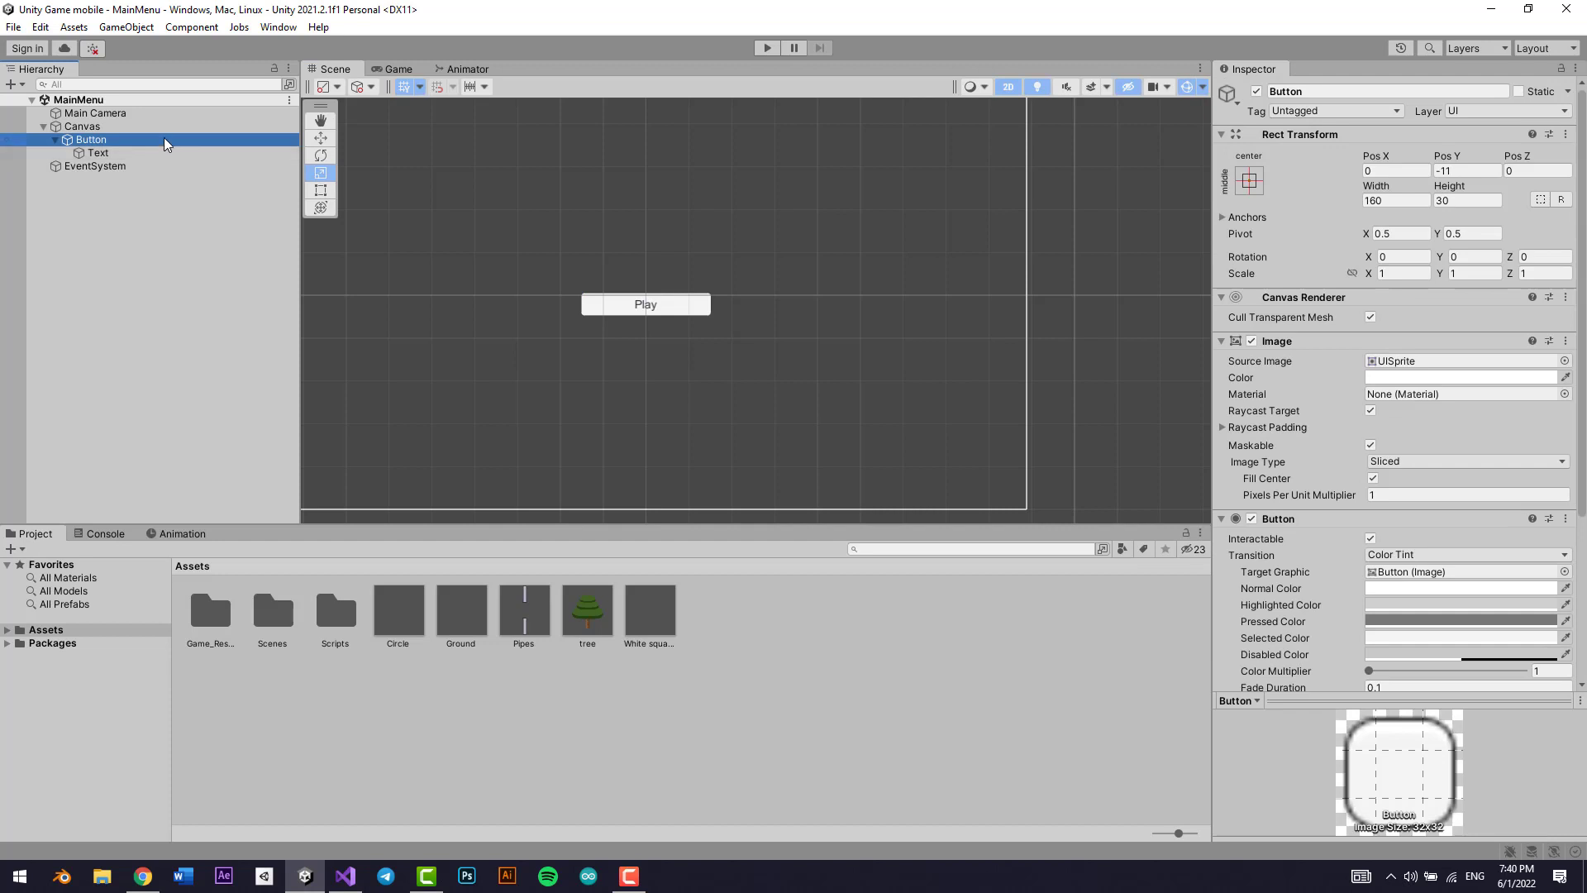
pyautogui.press('w')
pyautogui.press('t')
pyautogui.moveTo(712, 291)
pyautogui.keyDown('alt'); pyautogui.mouseDown()
pyautogui.moveTo(744, 269)
pyautogui.moveTo(732, 281)
pyautogui.mouseUp(); pyautogui.keyUp('alt')
# Step: Set the font size of the Play button's label to 32
pyautogui.click(98, 152)
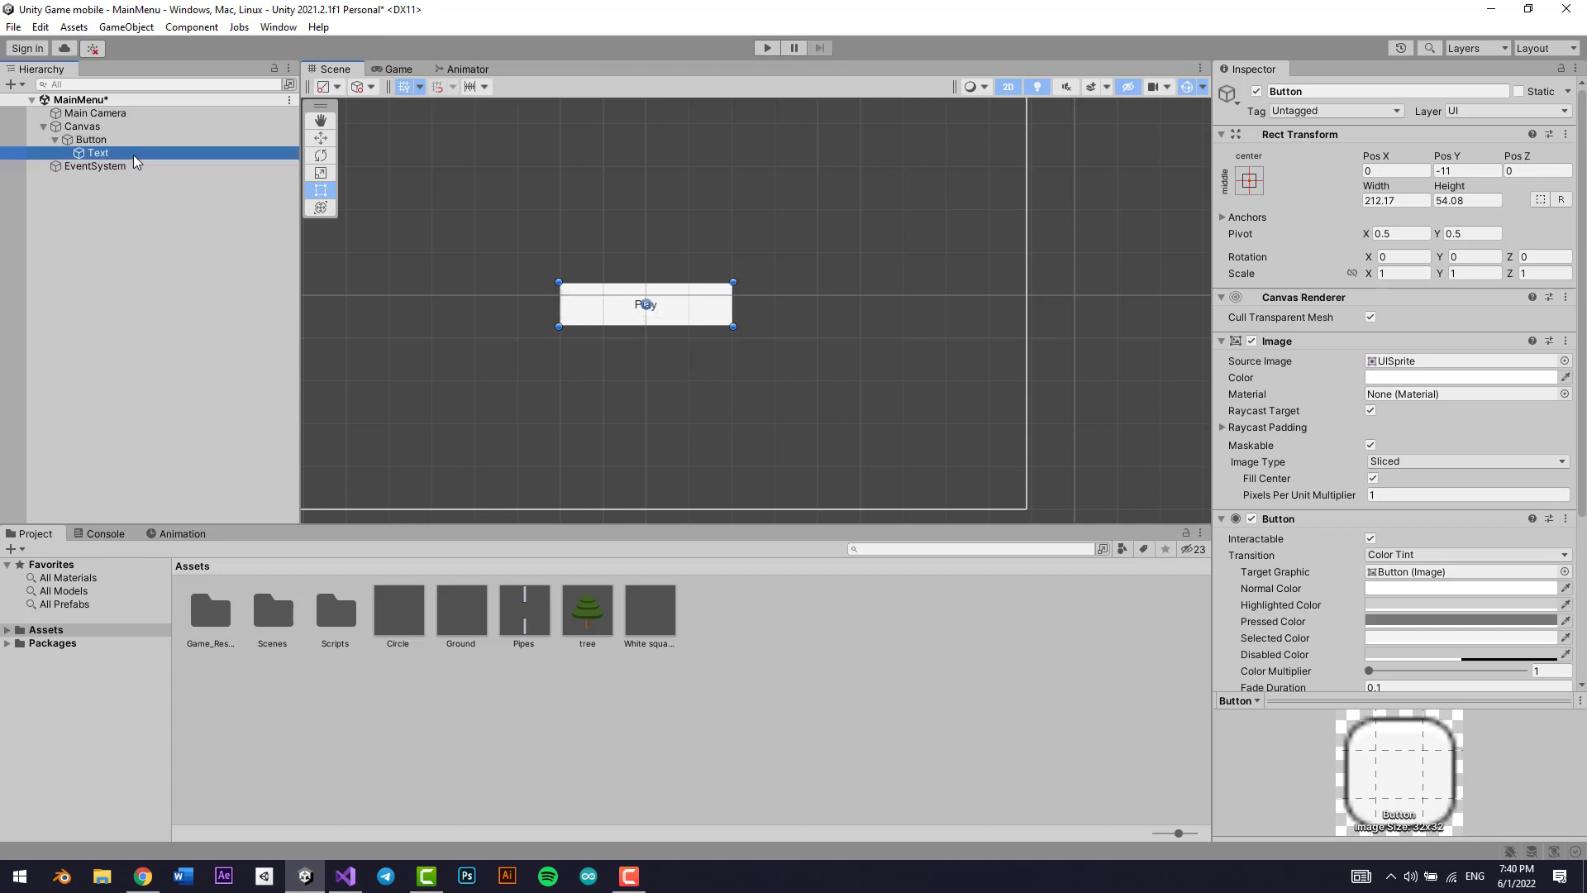
pyautogui.click(1370, 464)
pyautogui.write('32')
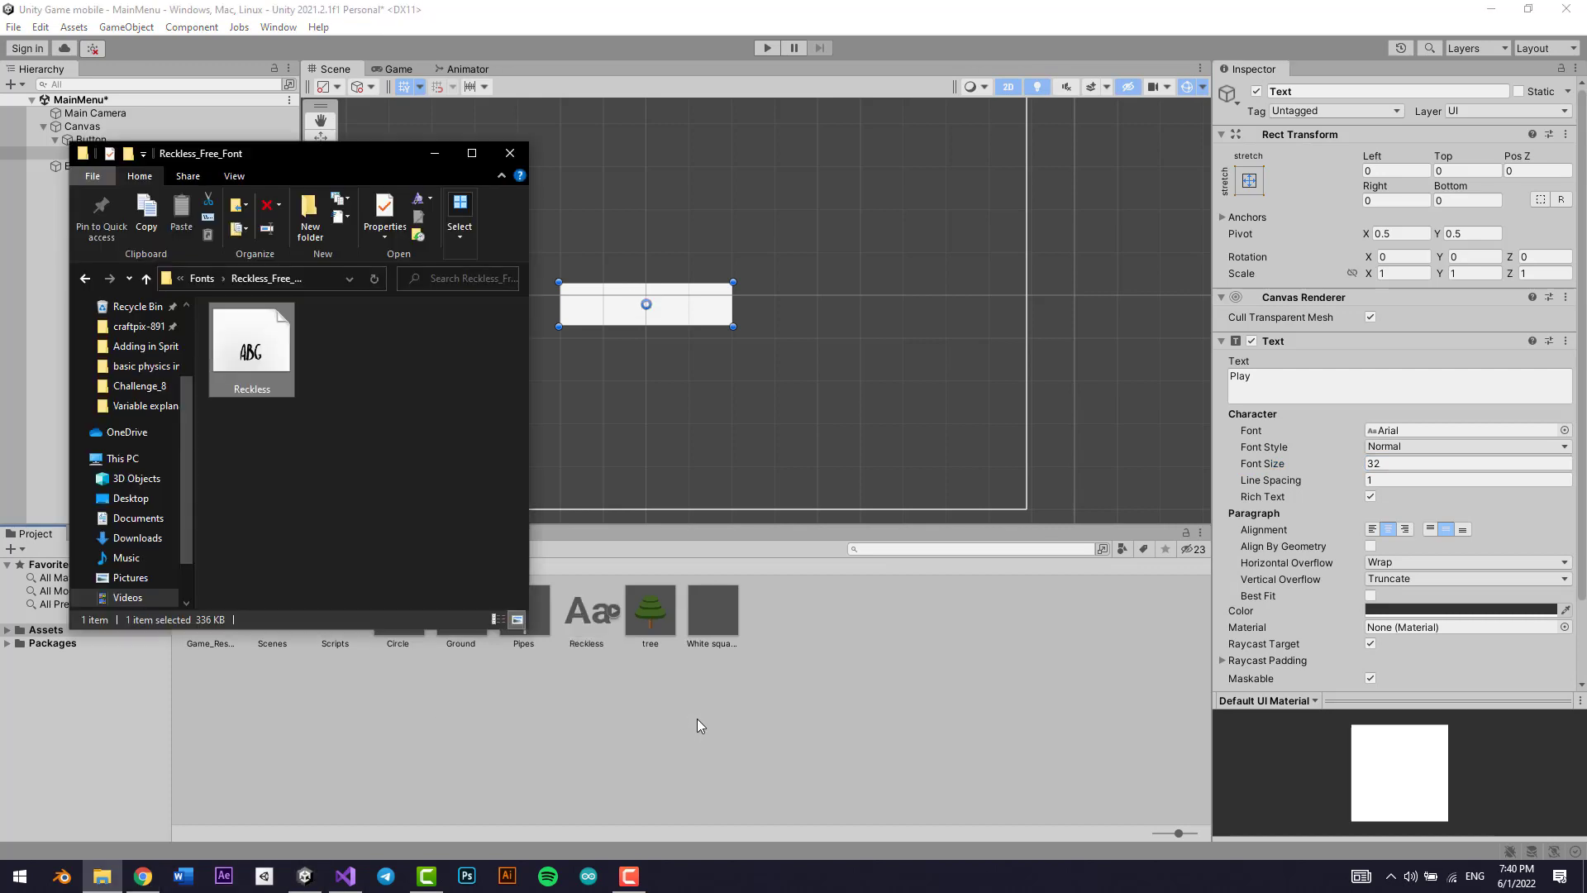
# Step: Change the Play label's font to the imported Reckless font
pyautogui.click(435, 153)
pyautogui.click(588, 629)
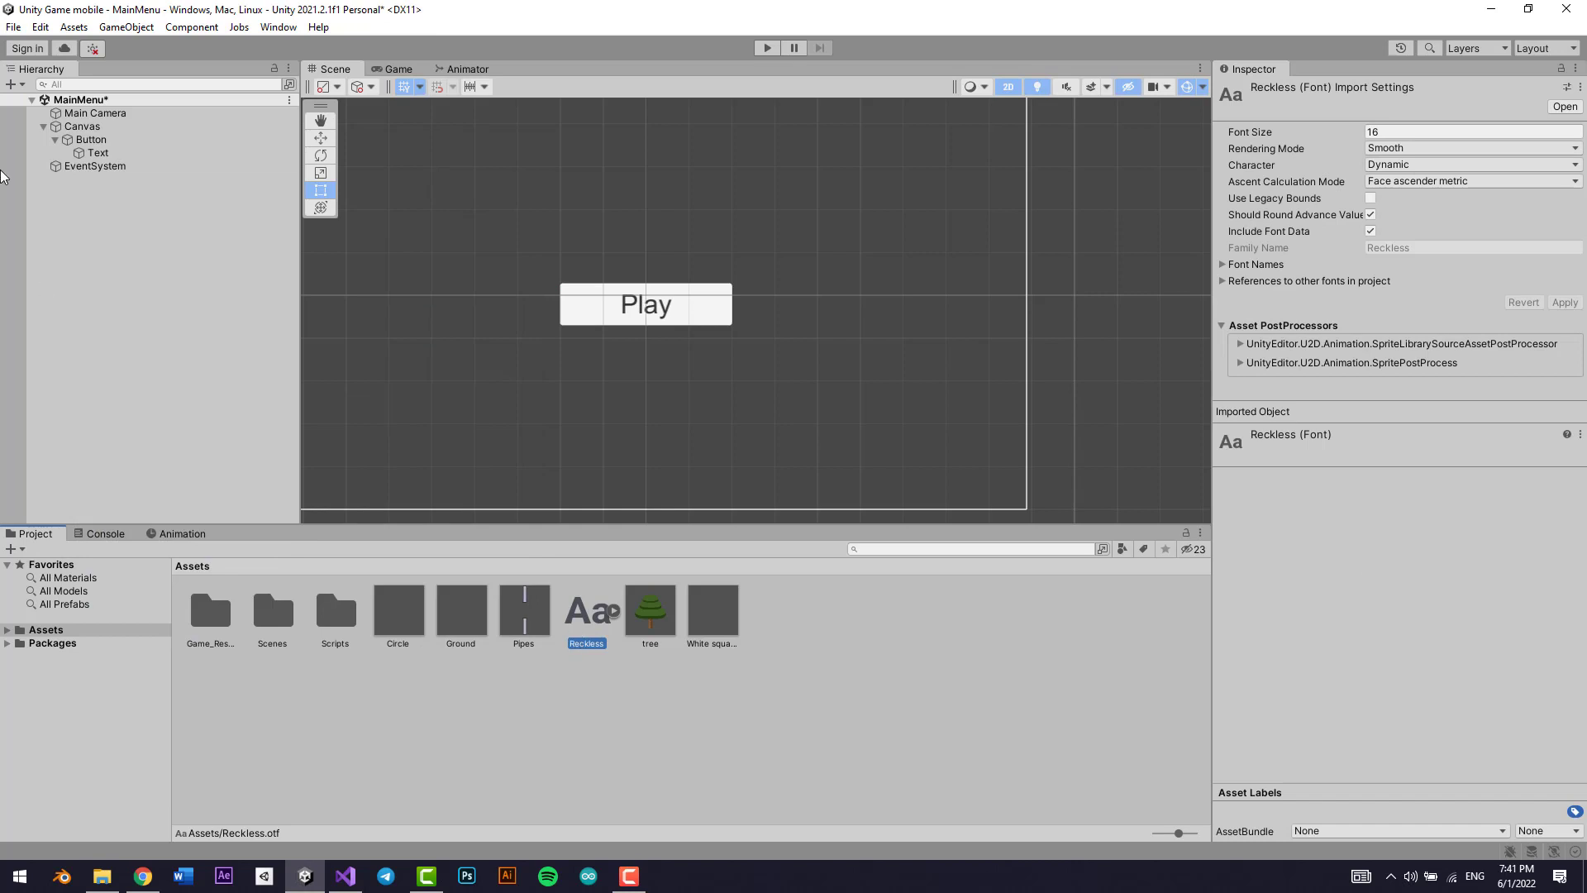
pyautogui.click(97, 155)
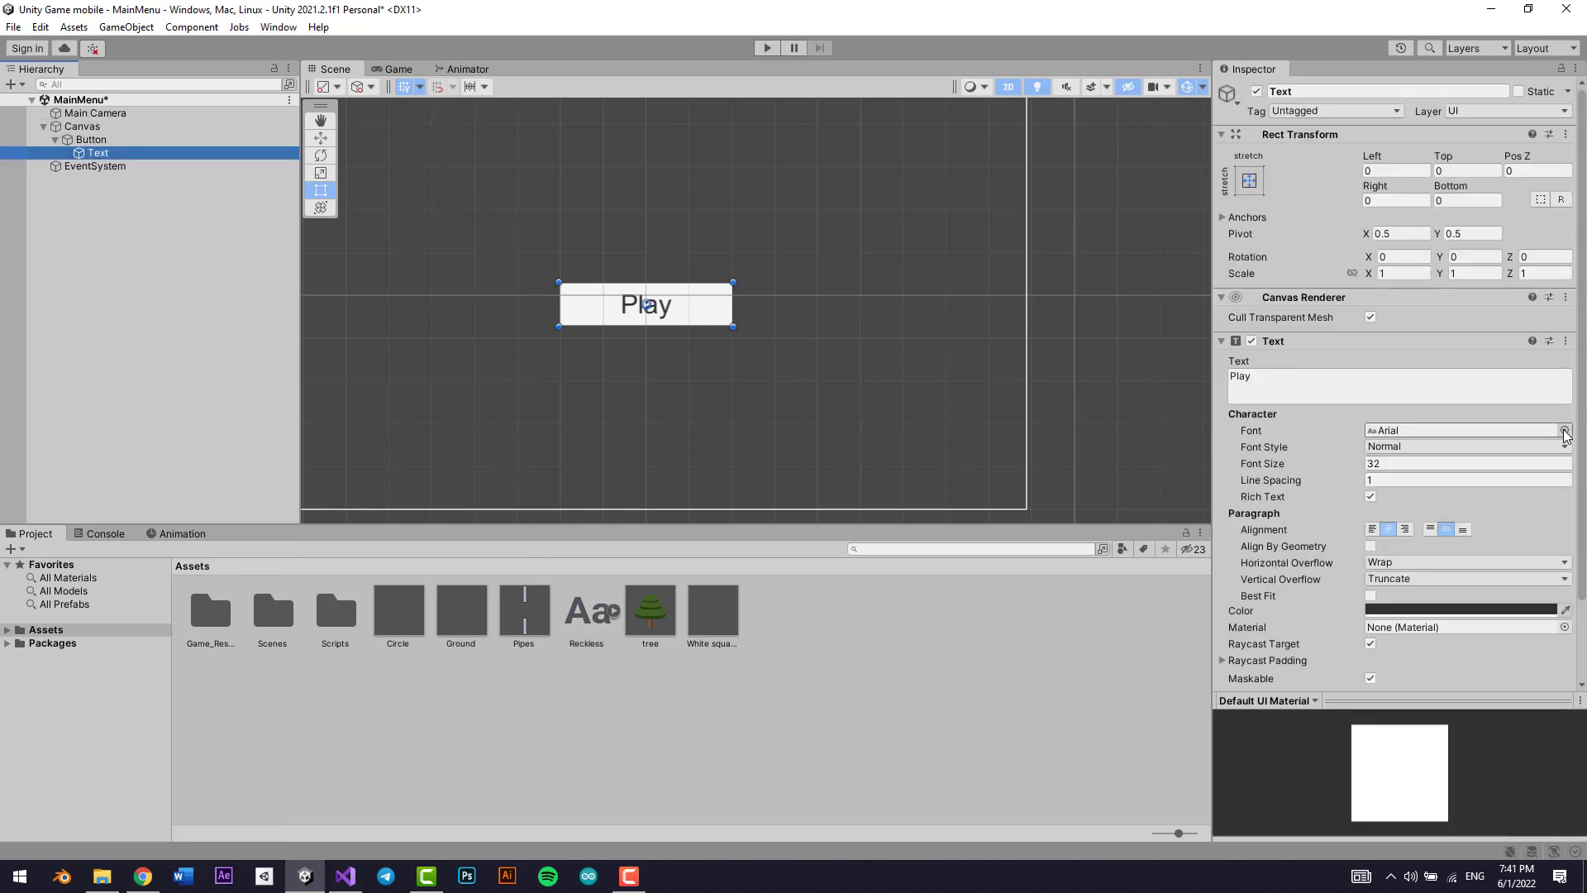
pyautogui.click(1562, 431)
pyautogui.click(1072, 512)
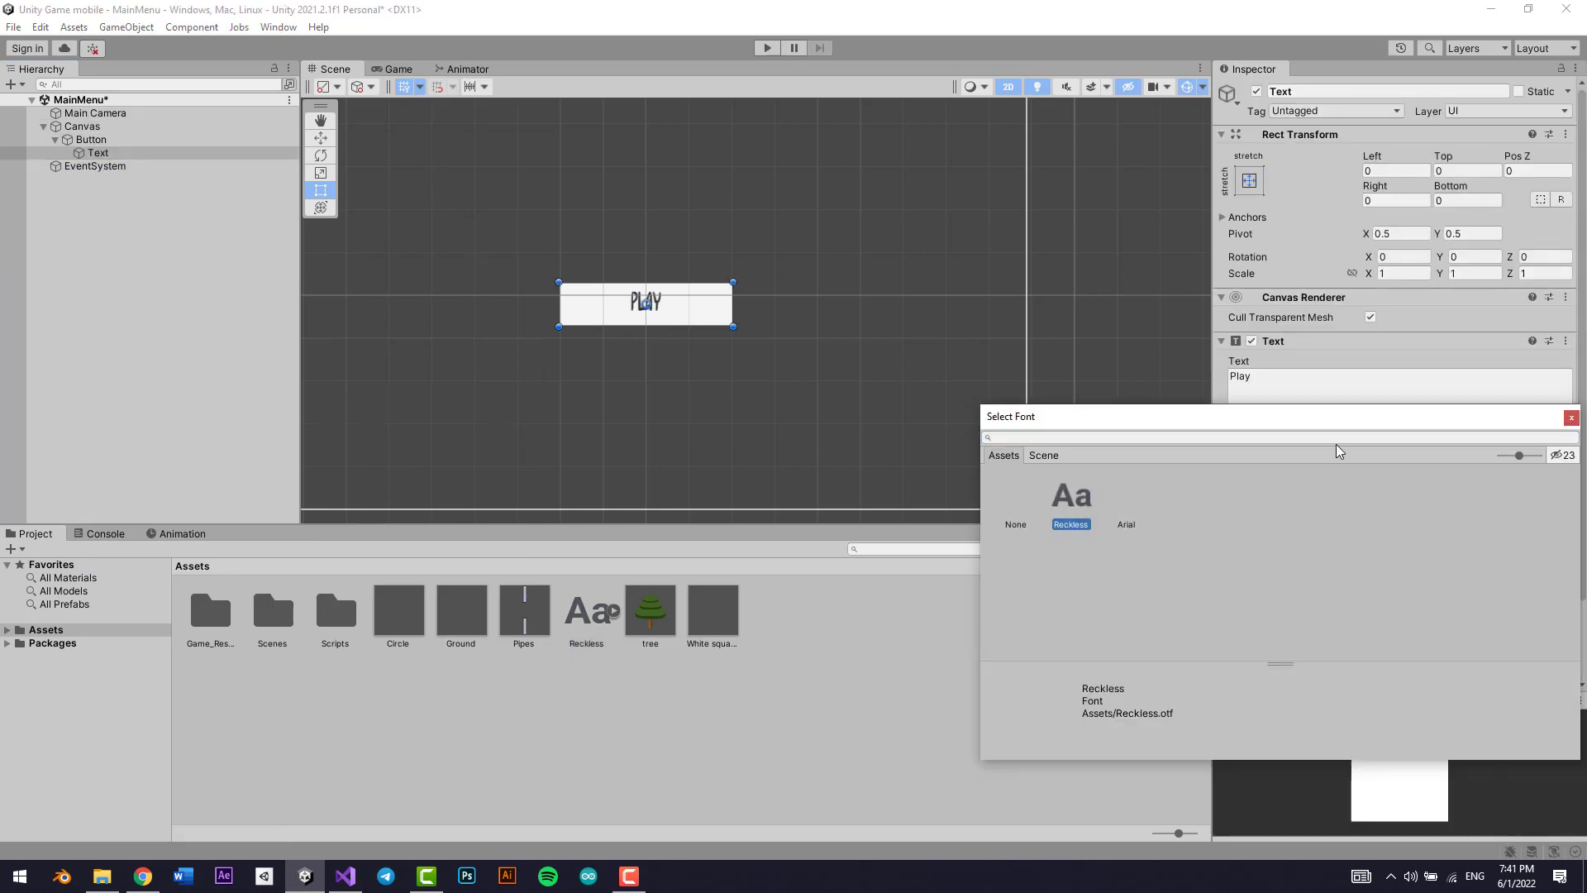
pyautogui.click(1571, 417)
# Step: Raise the Play button to about Y 17 and place a duplicate of it directly below
pyautogui.click(91, 139)
pyautogui.click(399, 69)
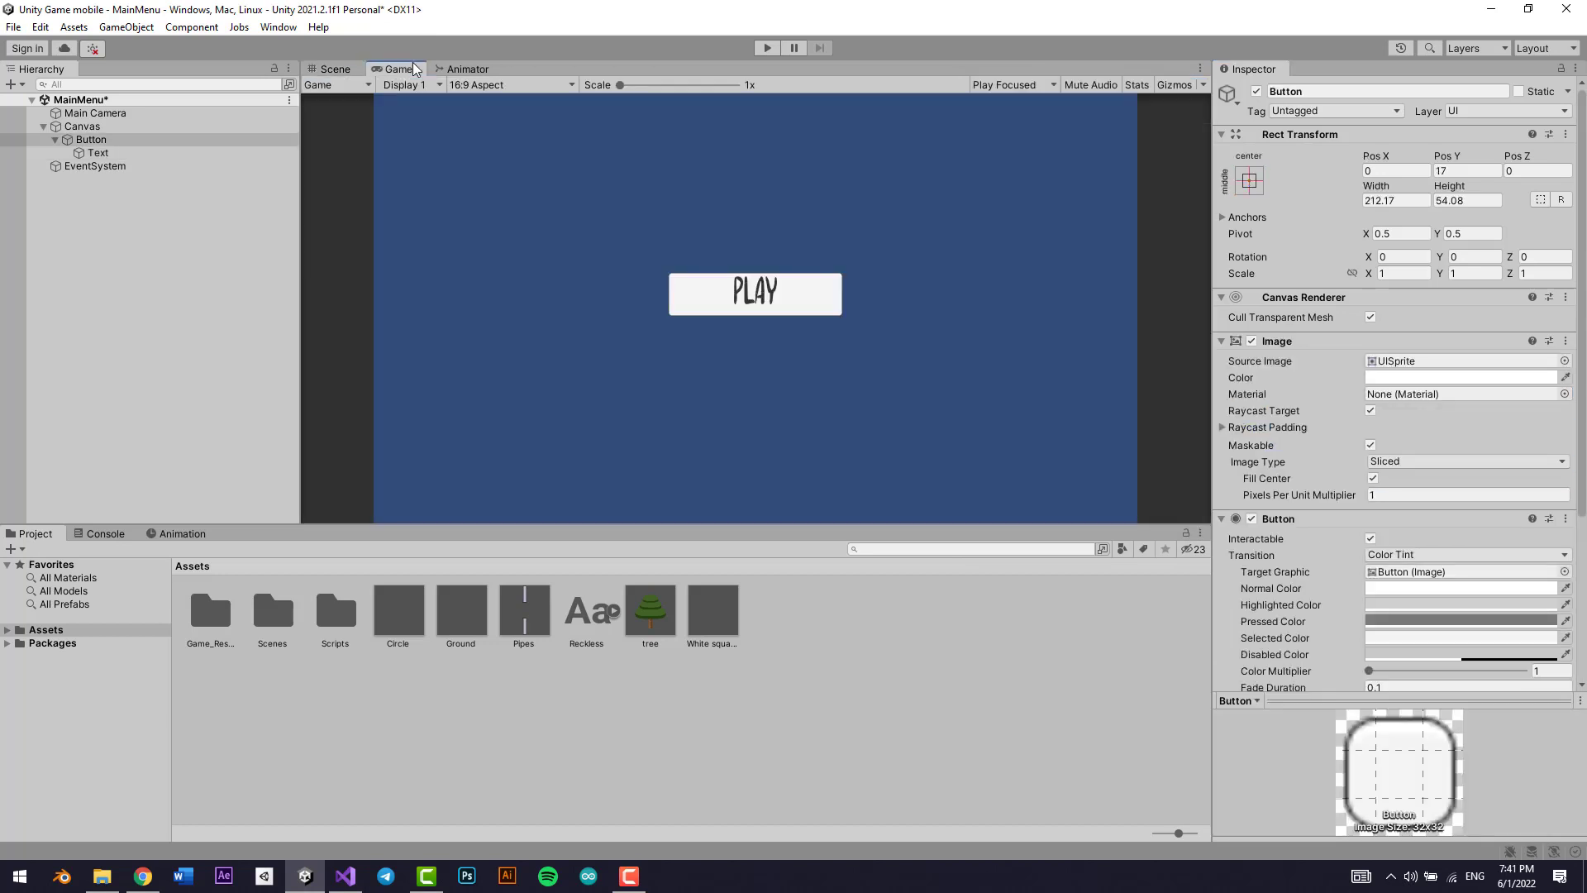
pyautogui.click(310, 71)
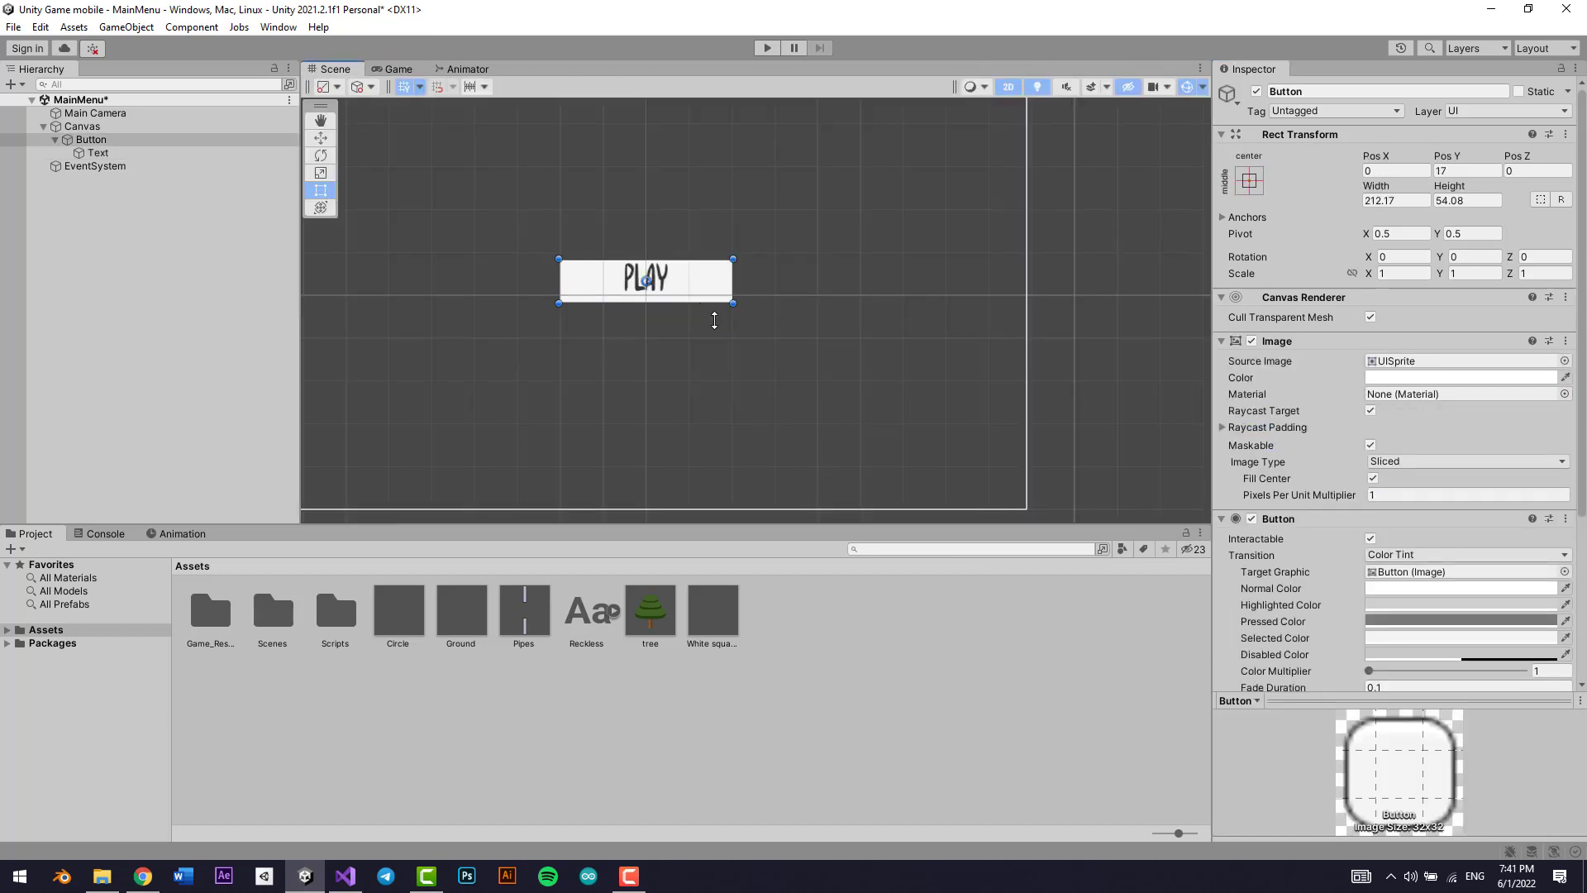
pyautogui.hotkey('ctrl', 'd')
pyautogui.moveTo(701, 291); pyautogui.dragTo(701, 357)
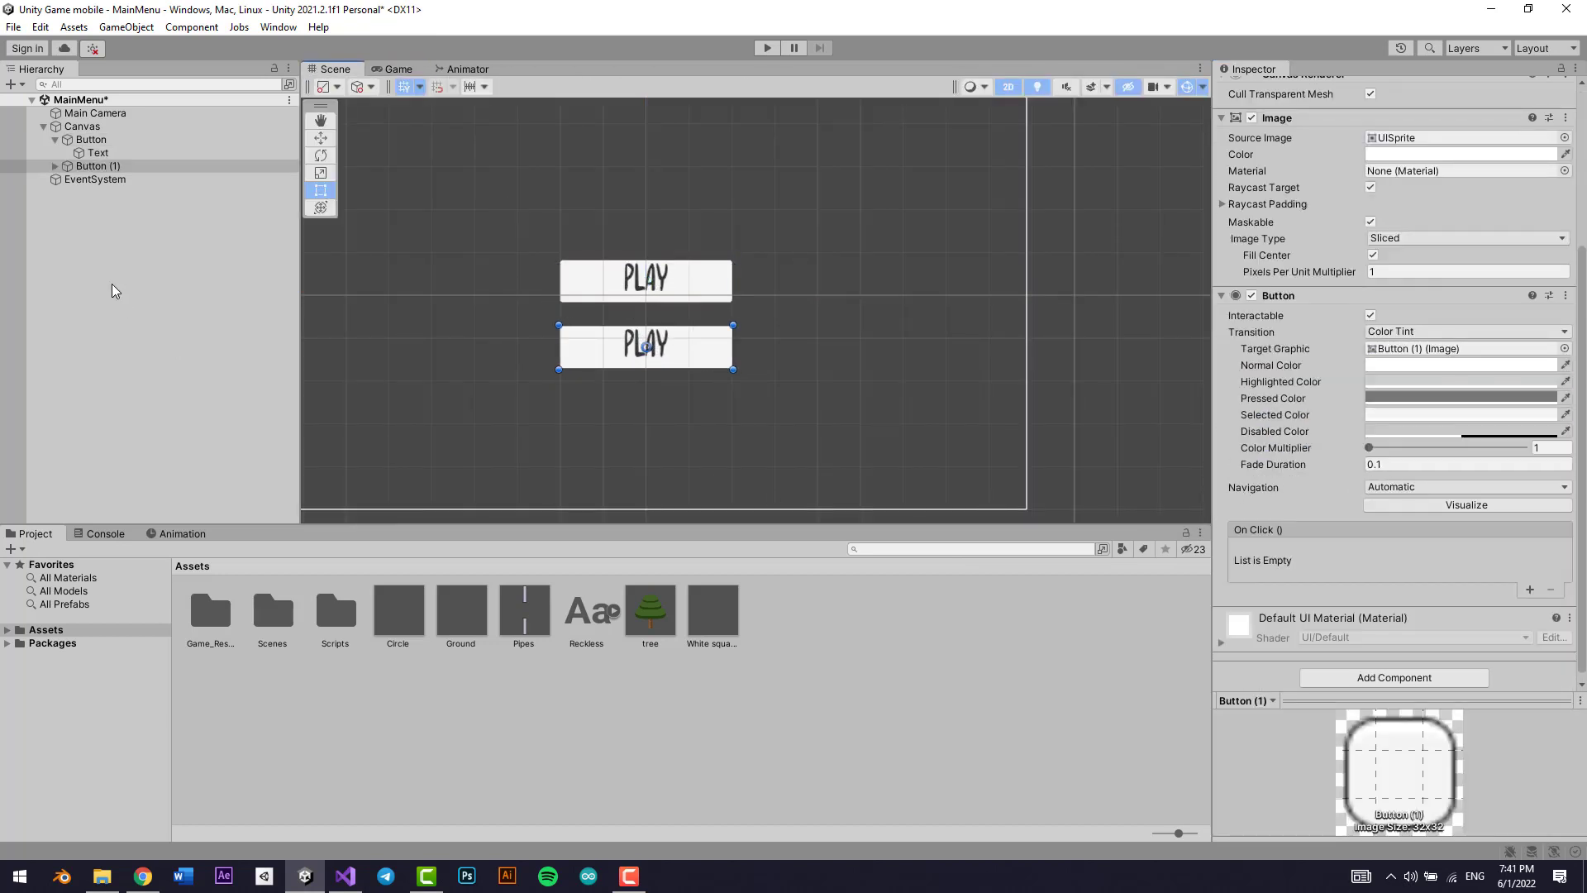
# Step: Change the label text of the duplicated button below Play to "Credits"
pyautogui.click(55, 166)
pyautogui.click(98, 179)
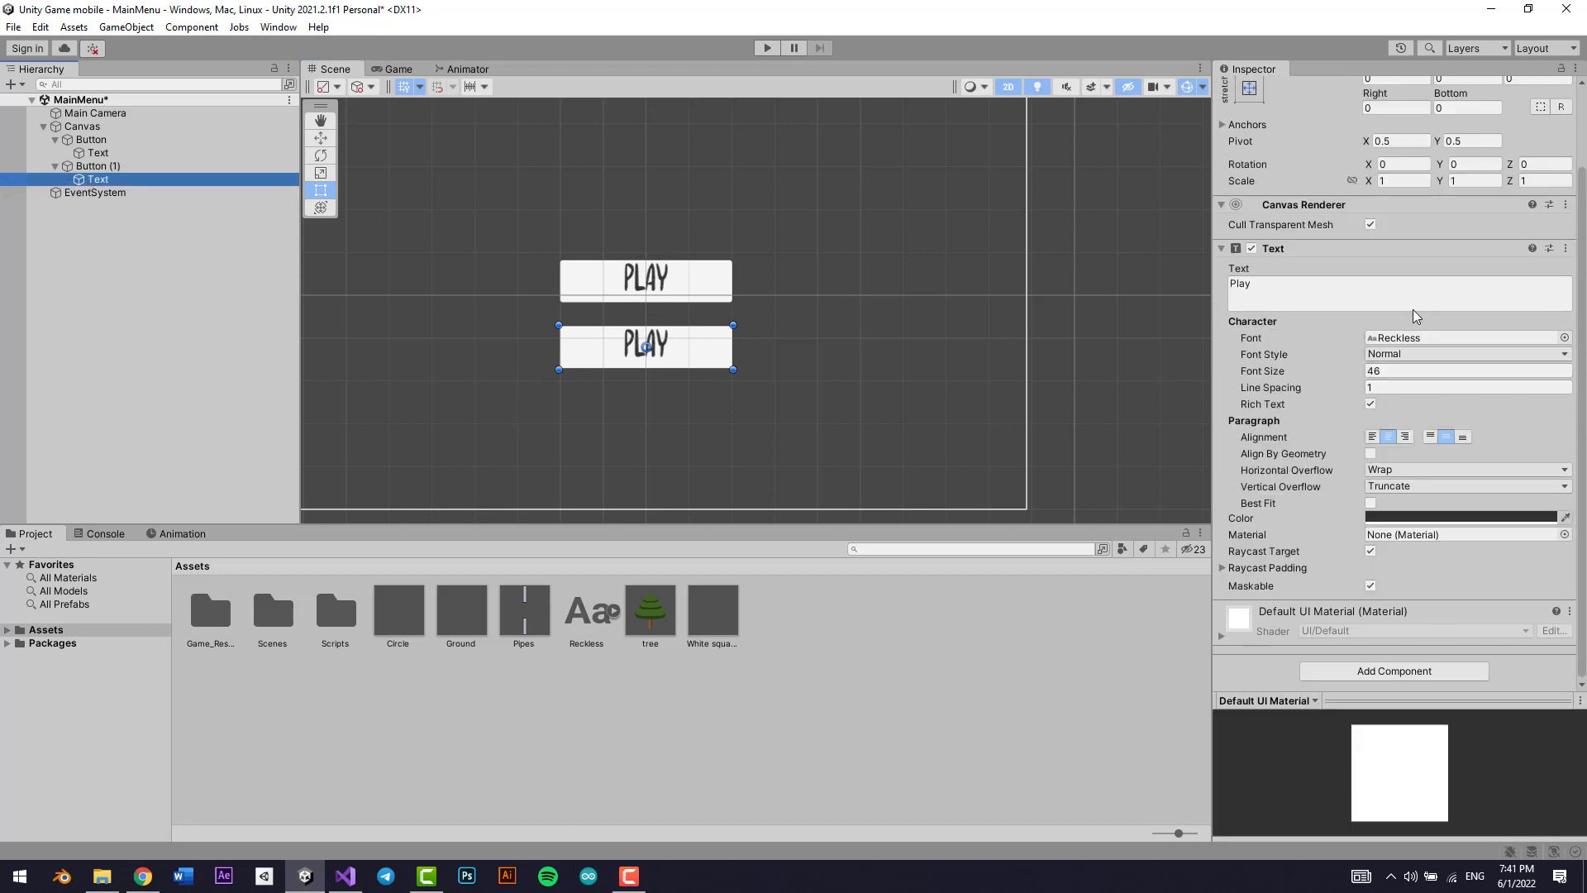
pyautogui.click(1410, 296)
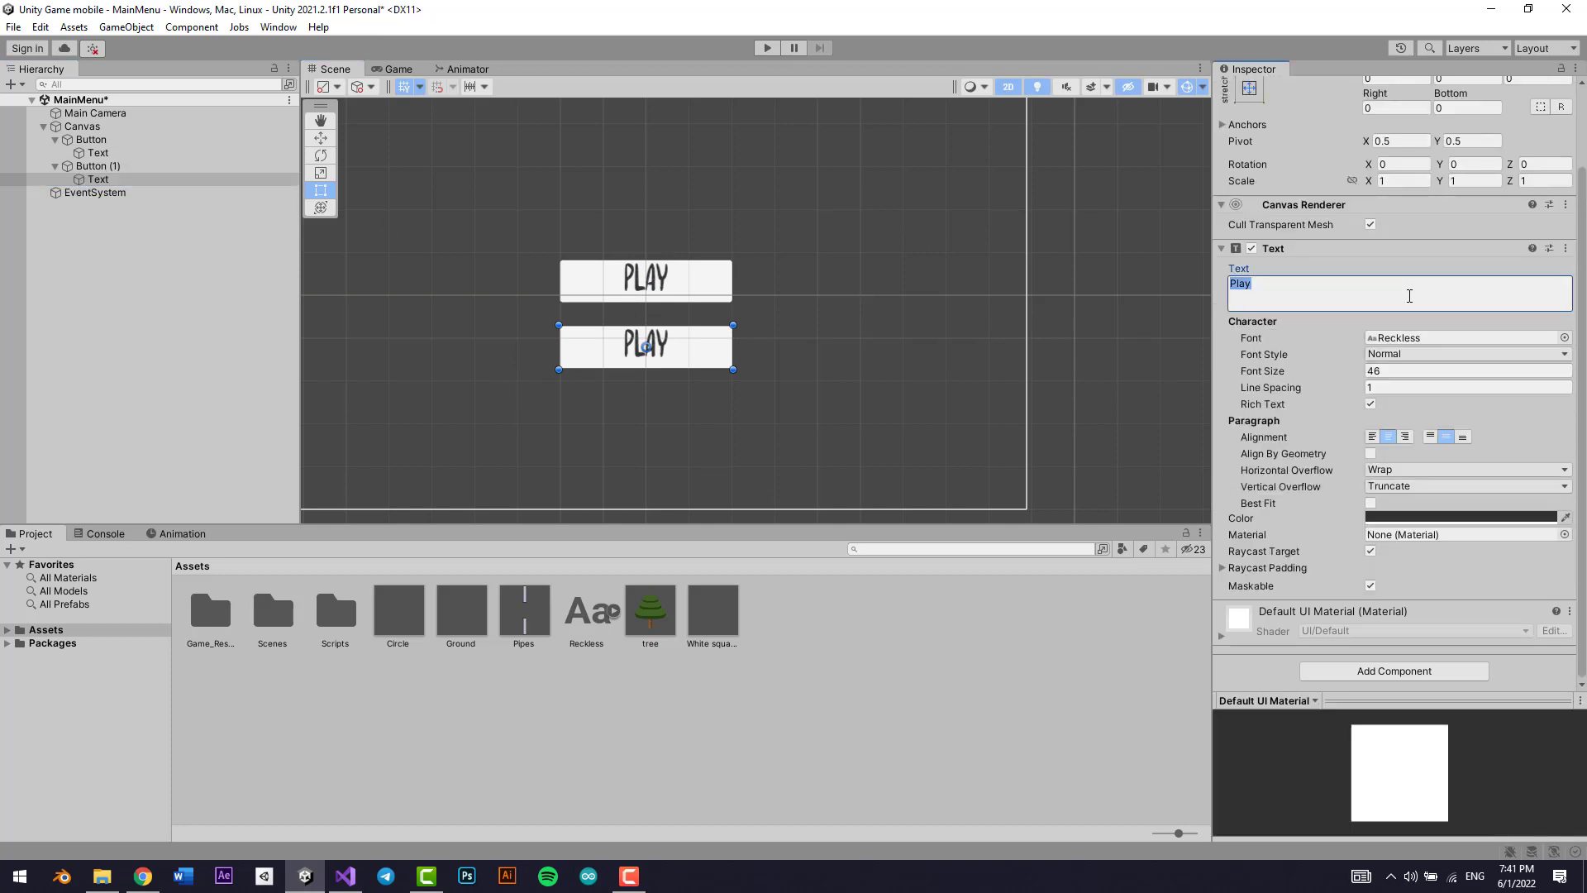
pyautogui.write('Cred')
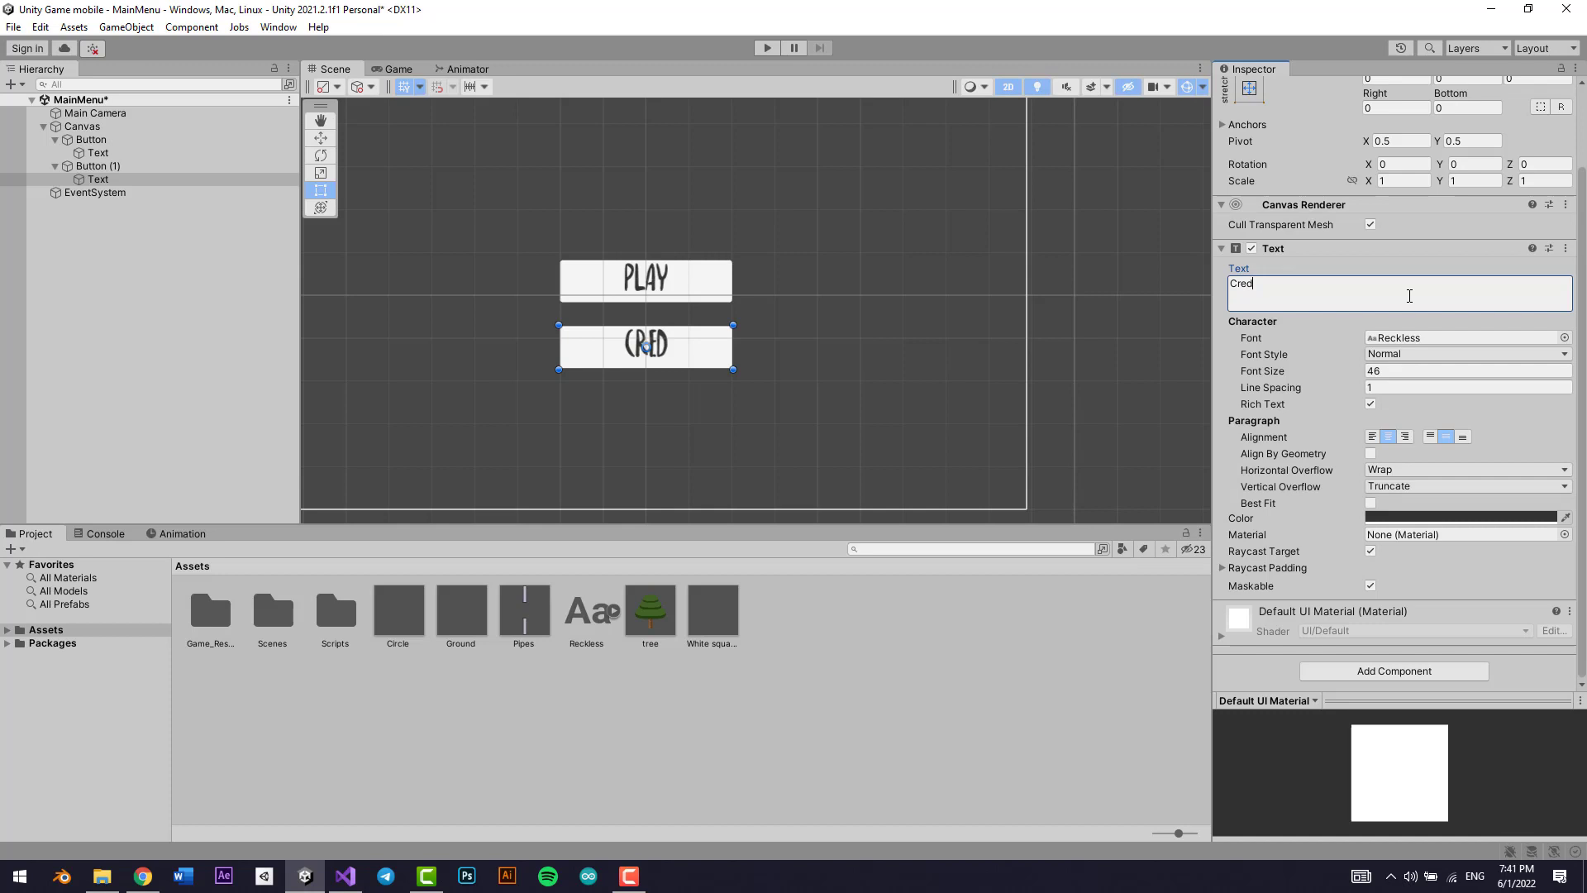
pyautogui.write('its')
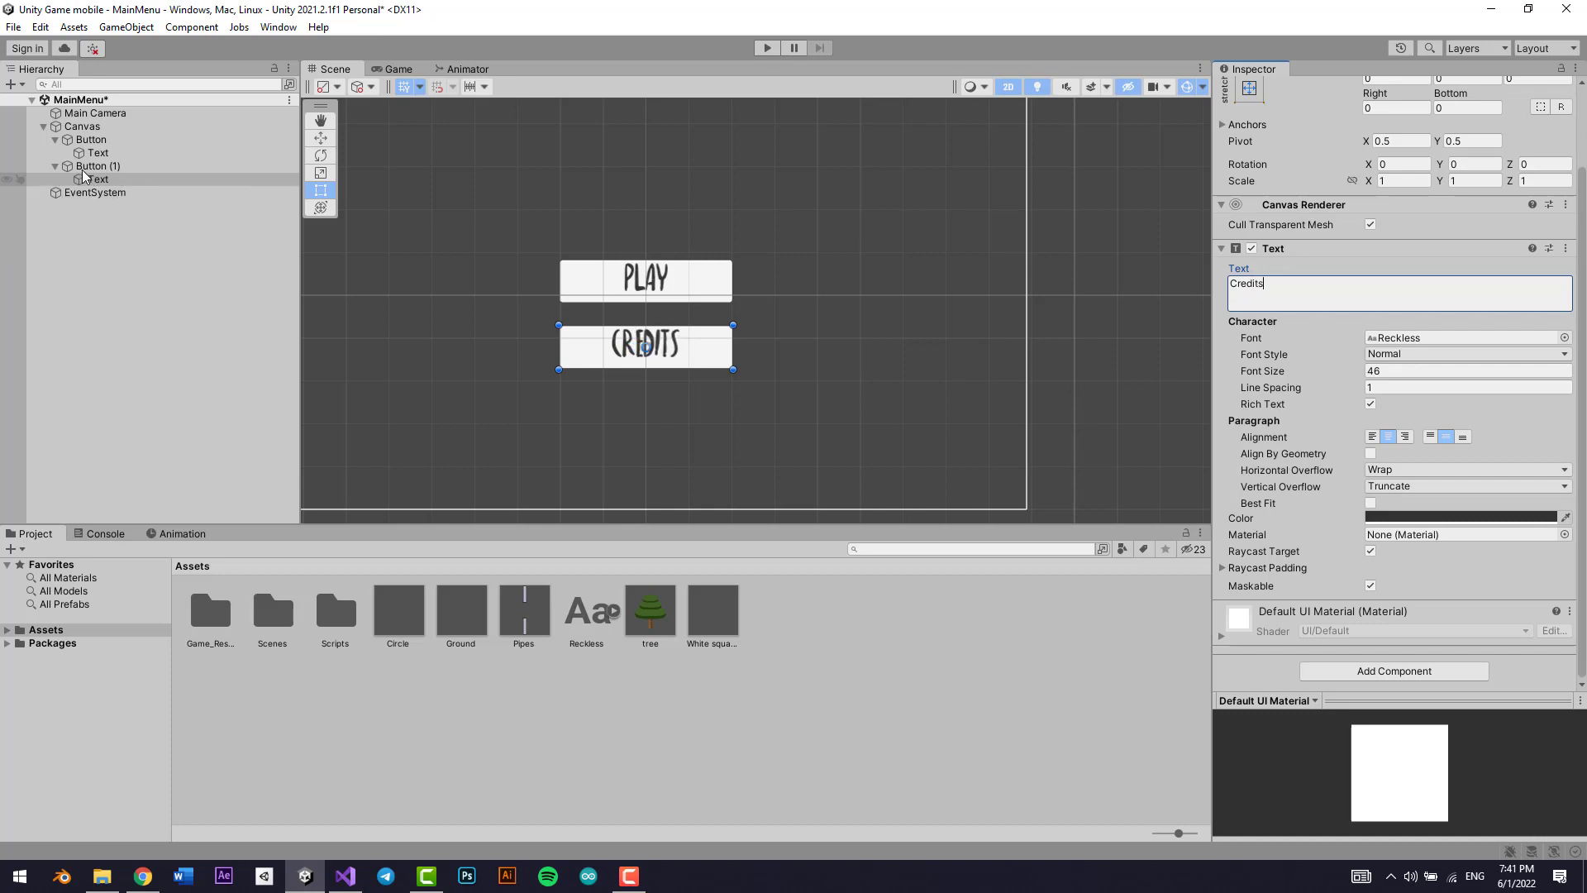
# Step: Duplicate the Credits button and place the copy directly below it at about Y -146
pyautogui.click(98, 165)
pyautogui.hotkey('ctrl', 'd')
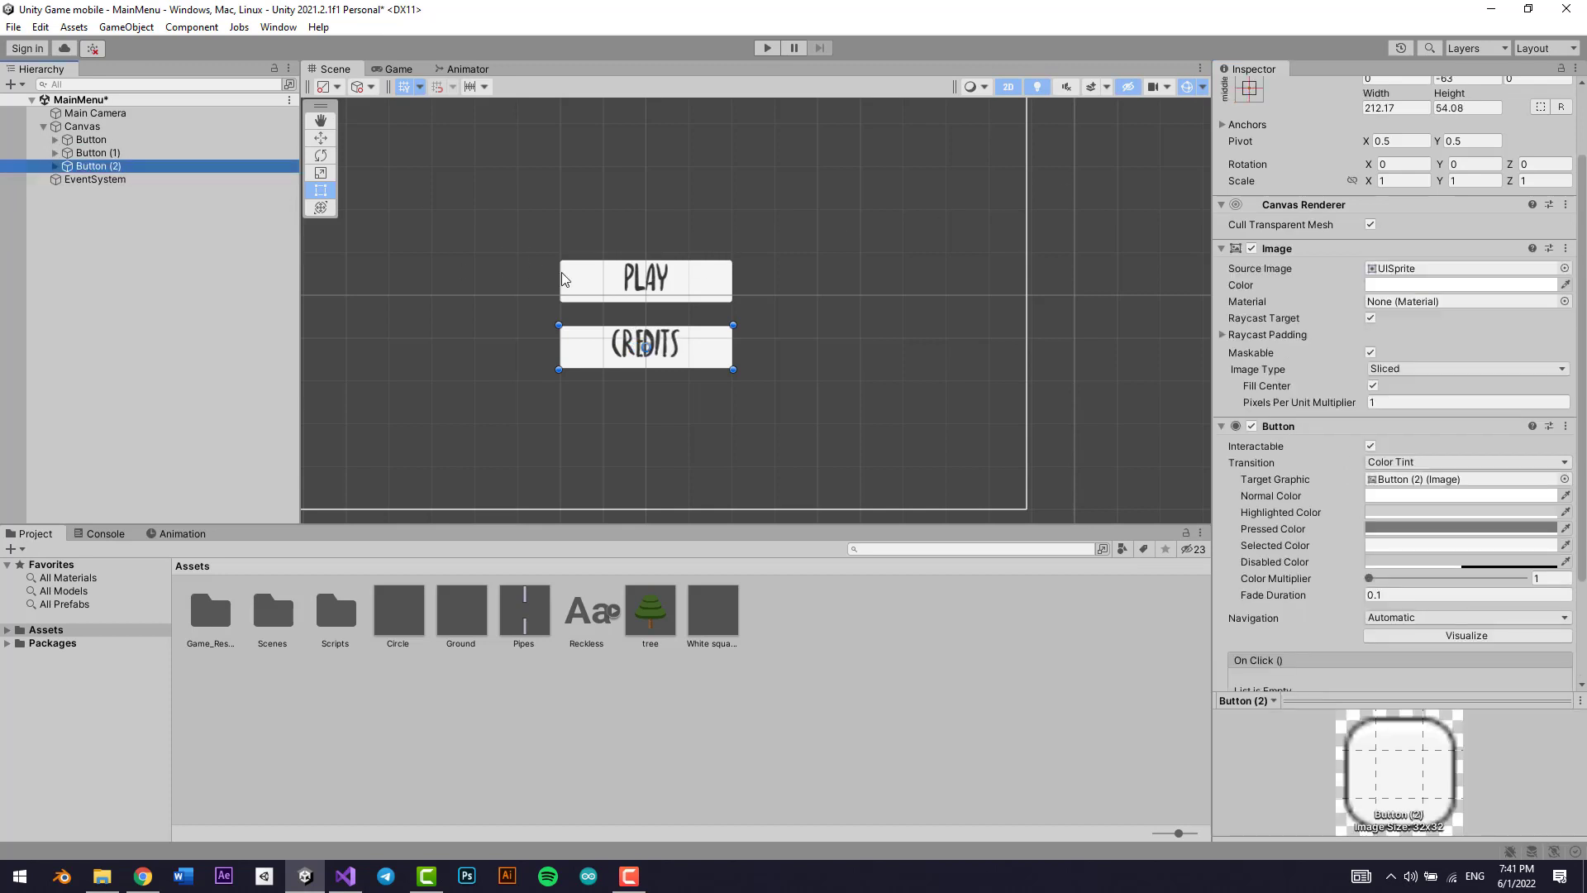
pyautogui.moveTo(687, 349); pyautogui.dragTo(692, 415)
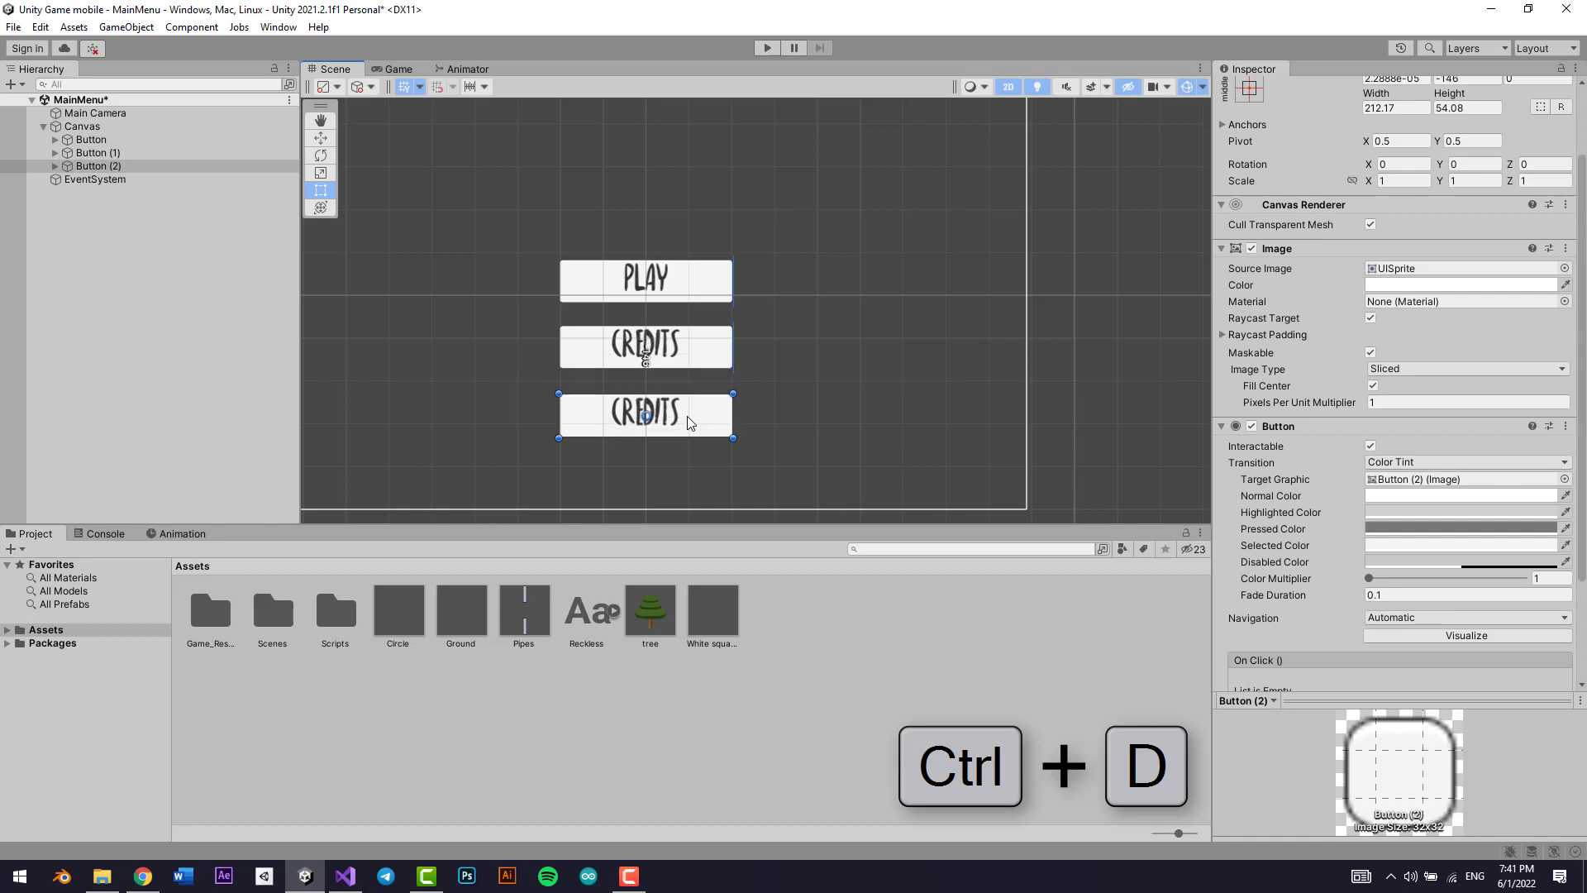
# Step: Change the label text of the lowest button to "Quit"
pyautogui.click(56, 166)
pyautogui.click(98, 179)
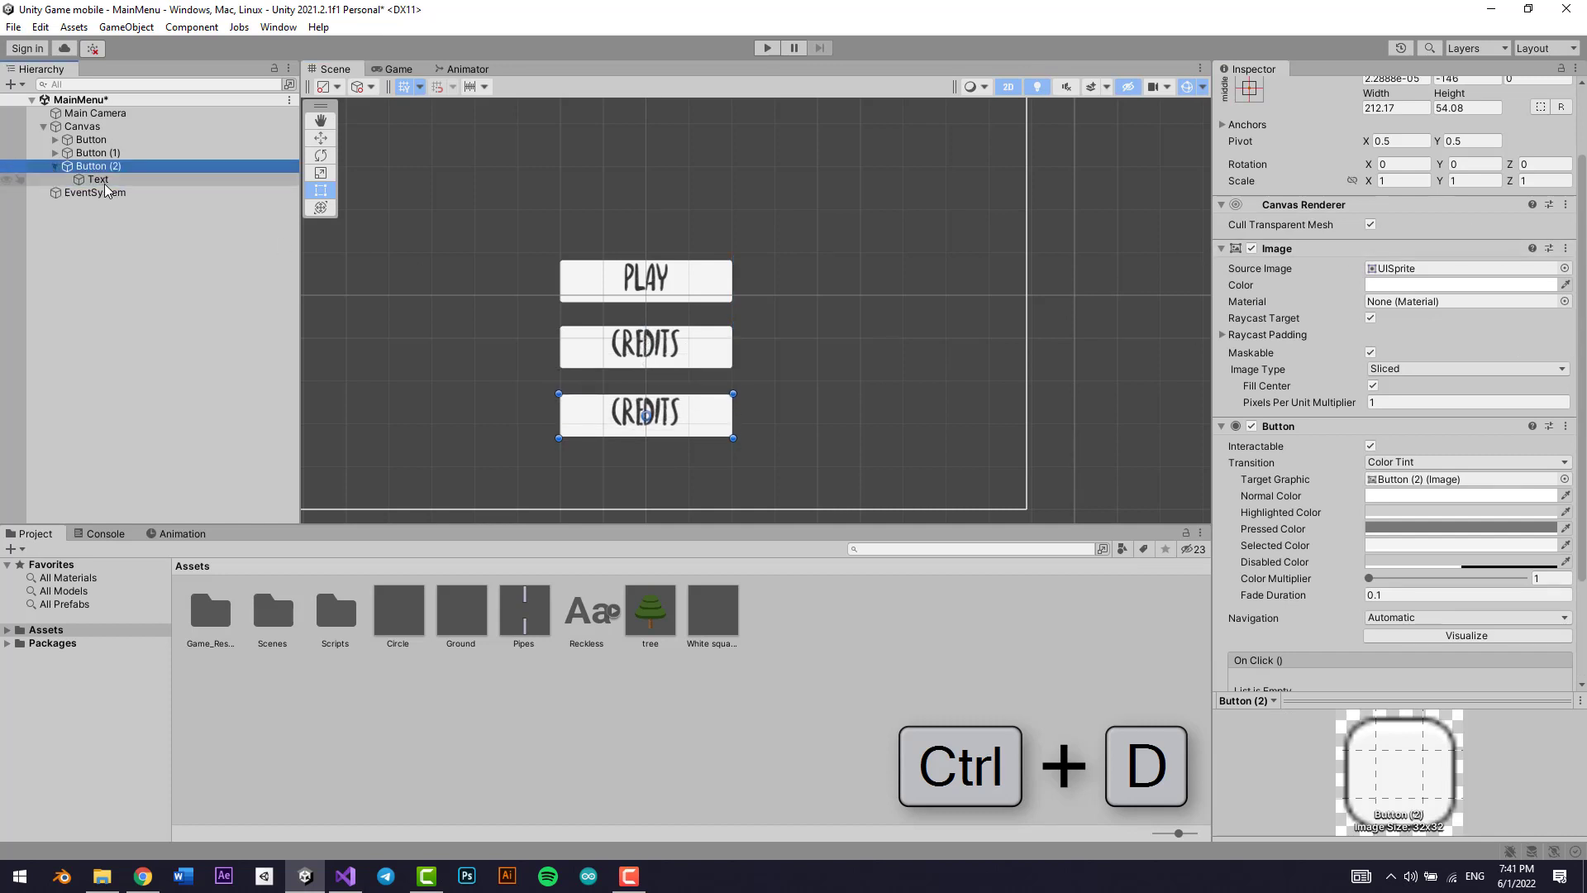
pyautogui.click(1337, 293)
pyautogui.write('Quit')
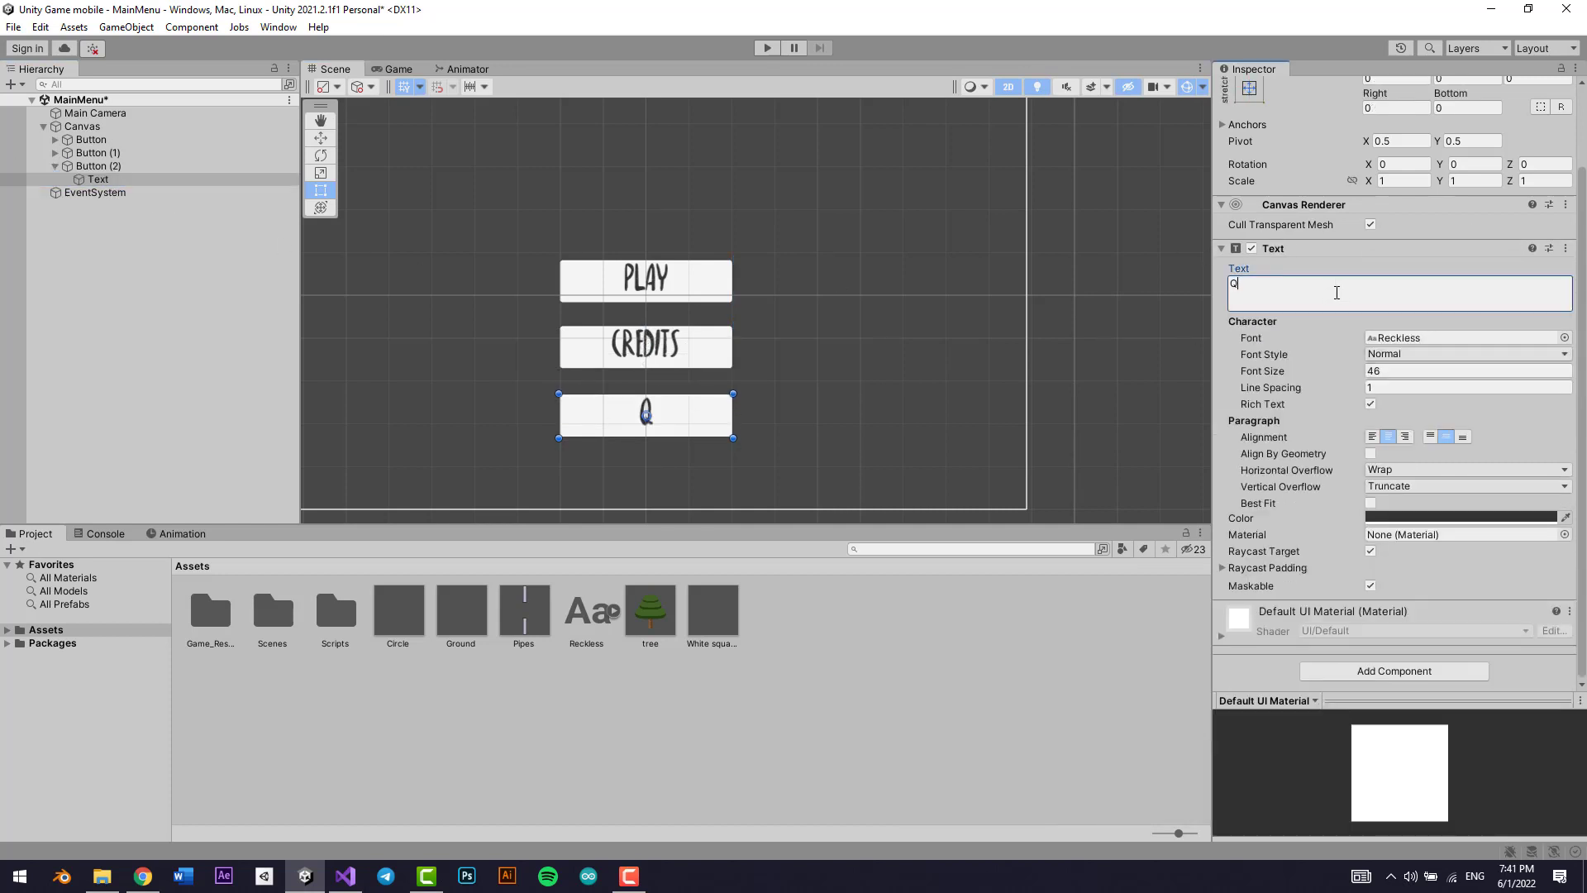
pyautogui.click(781, 320)
pyautogui.press('f')
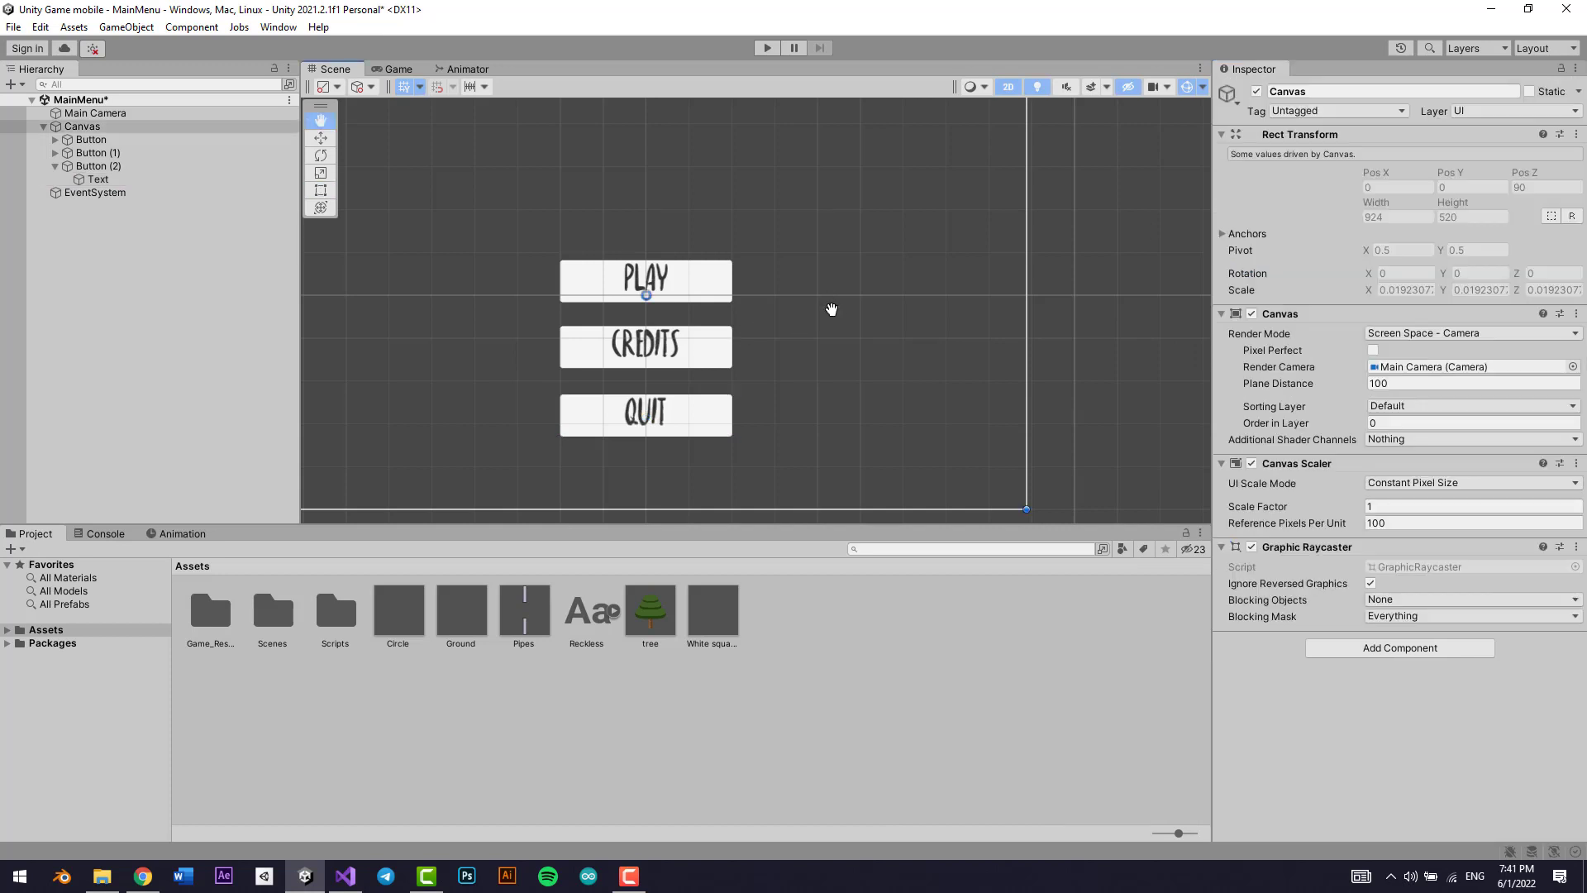
# Step: Add a UI text object to the canvas for the title and set its text to "Jumpy Bird"
pyautogui.rightClick(92, 274)
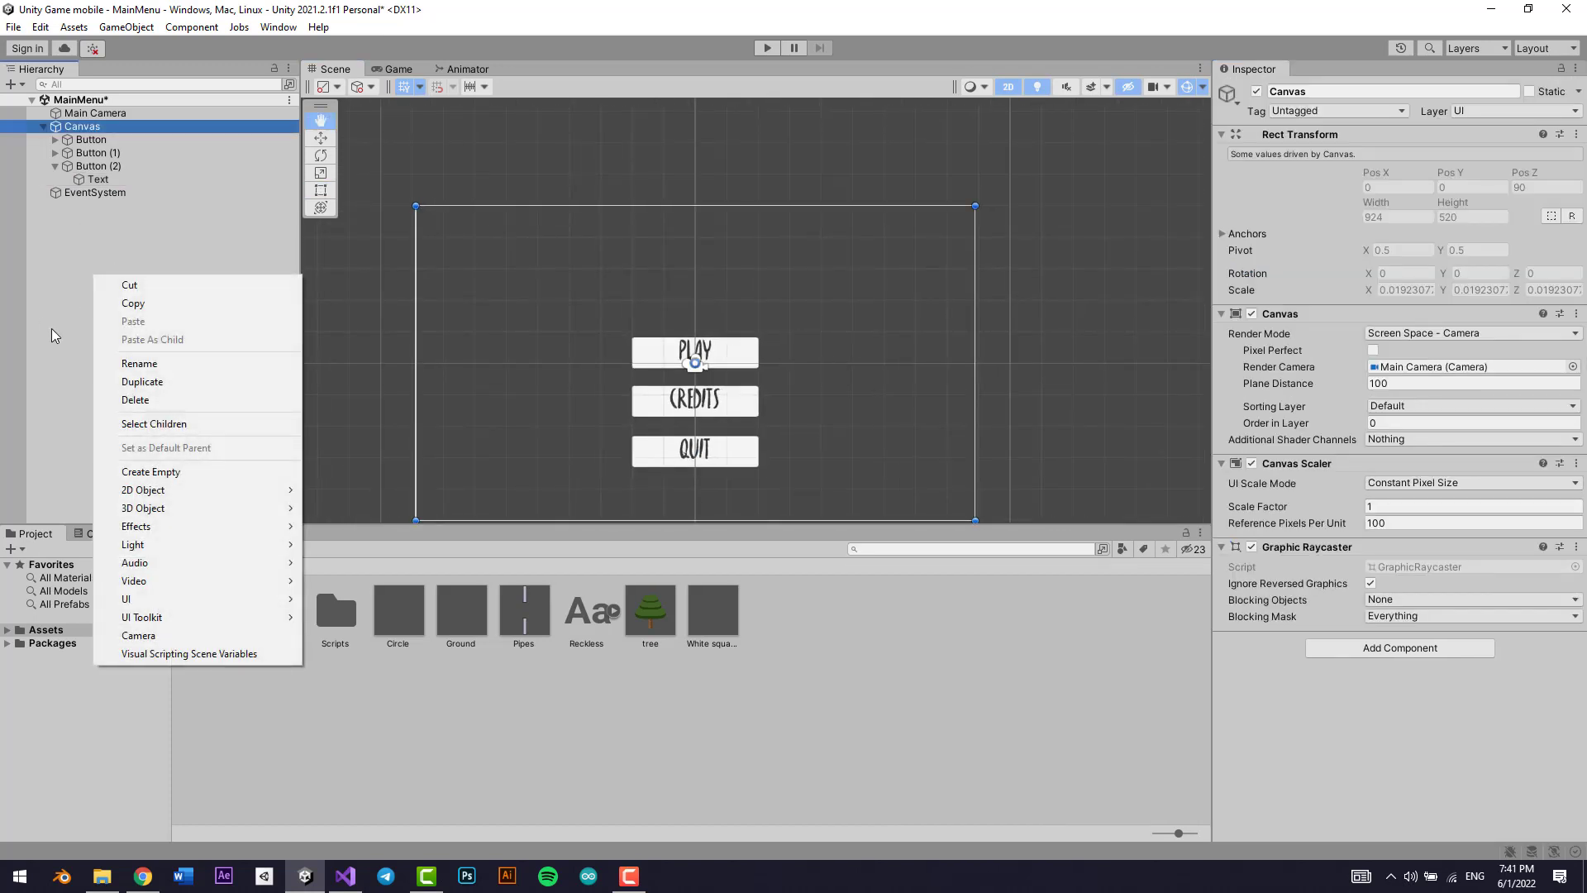
pyautogui.click(41, 312)
pyautogui.click(56, 167)
pyautogui.rightClick(141, 240)
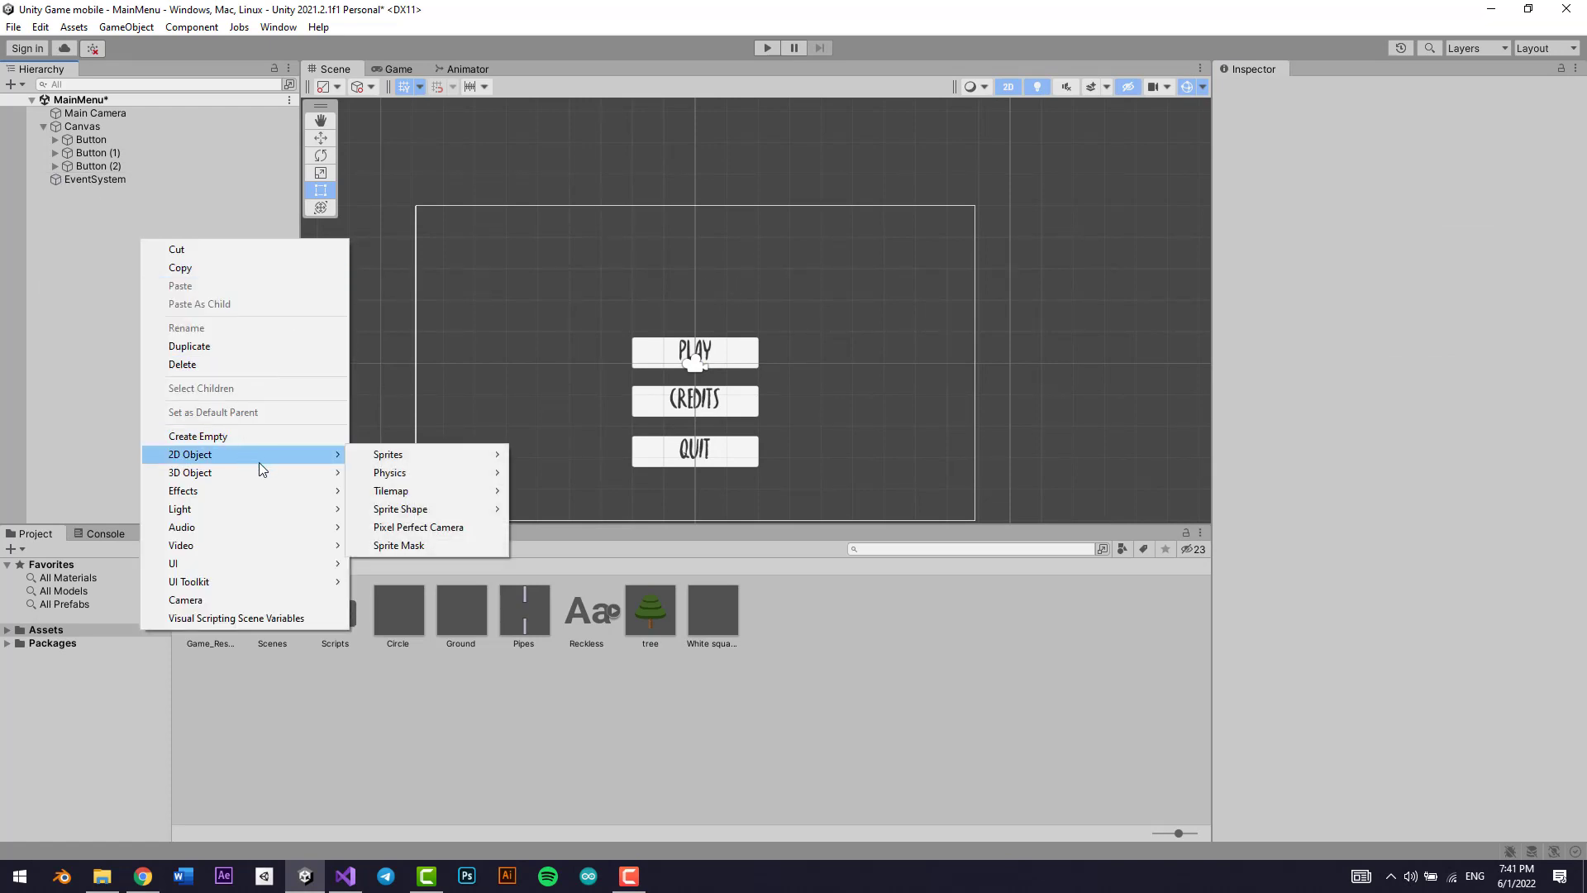
pyautogui.moveTo(228, 566)
pyautogui.click(382, 564)
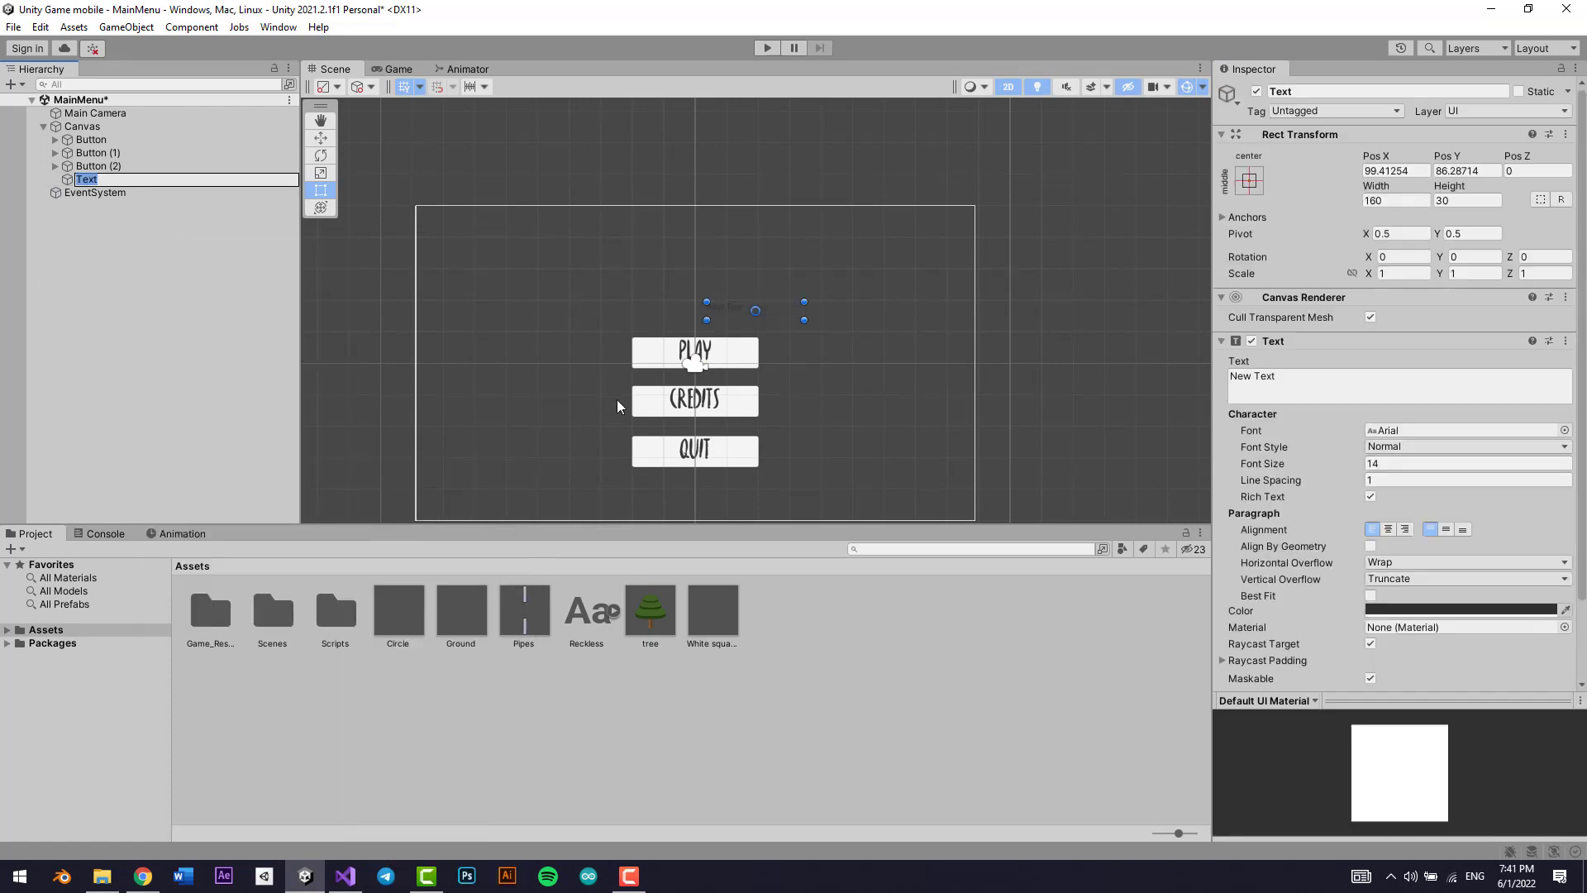
pyautogui.click(1327, 381)
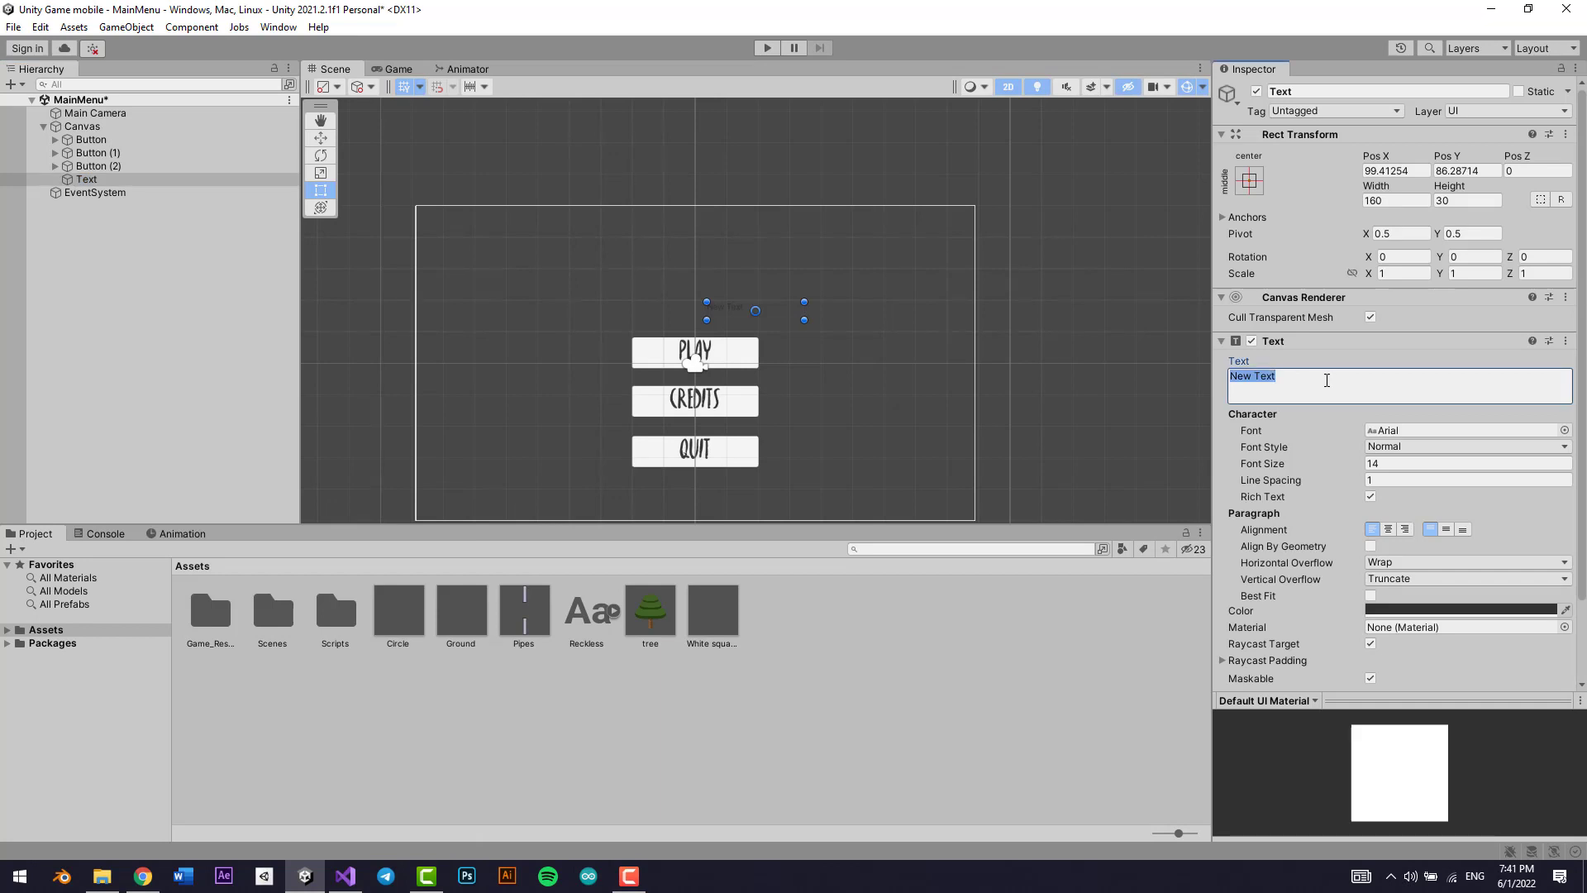
pyautogui.write('Jumpy Birfd')
pyautogui.doubleClick(1326, 380)
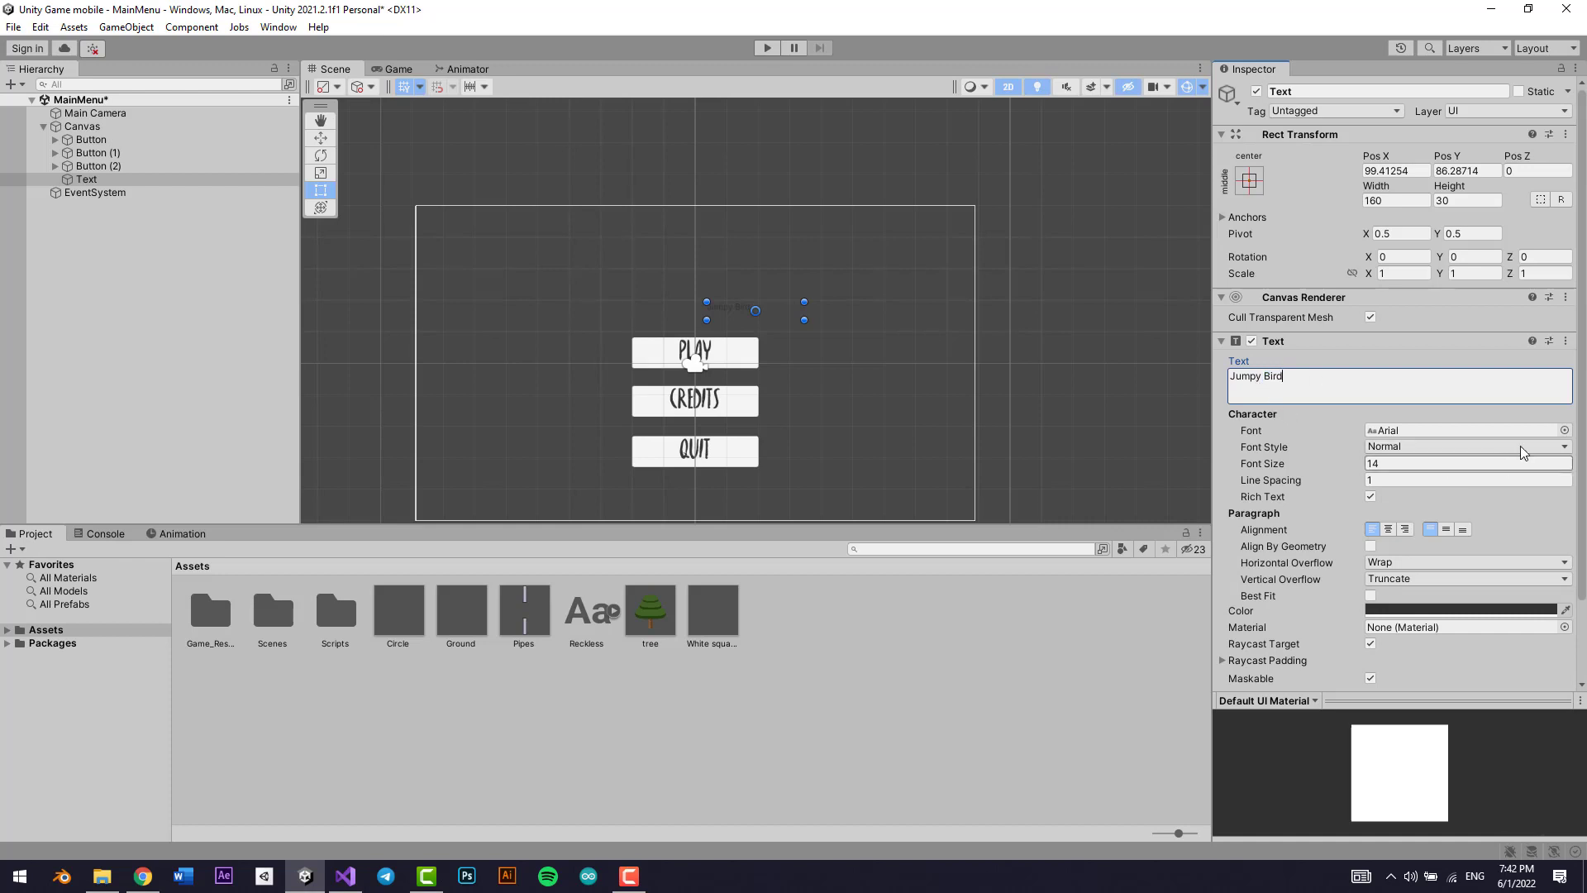
# Step: Set the Jumpy Bird title's font to Reckless and centre its text horizontally and vertically
pyautogui.click(1565, 430)
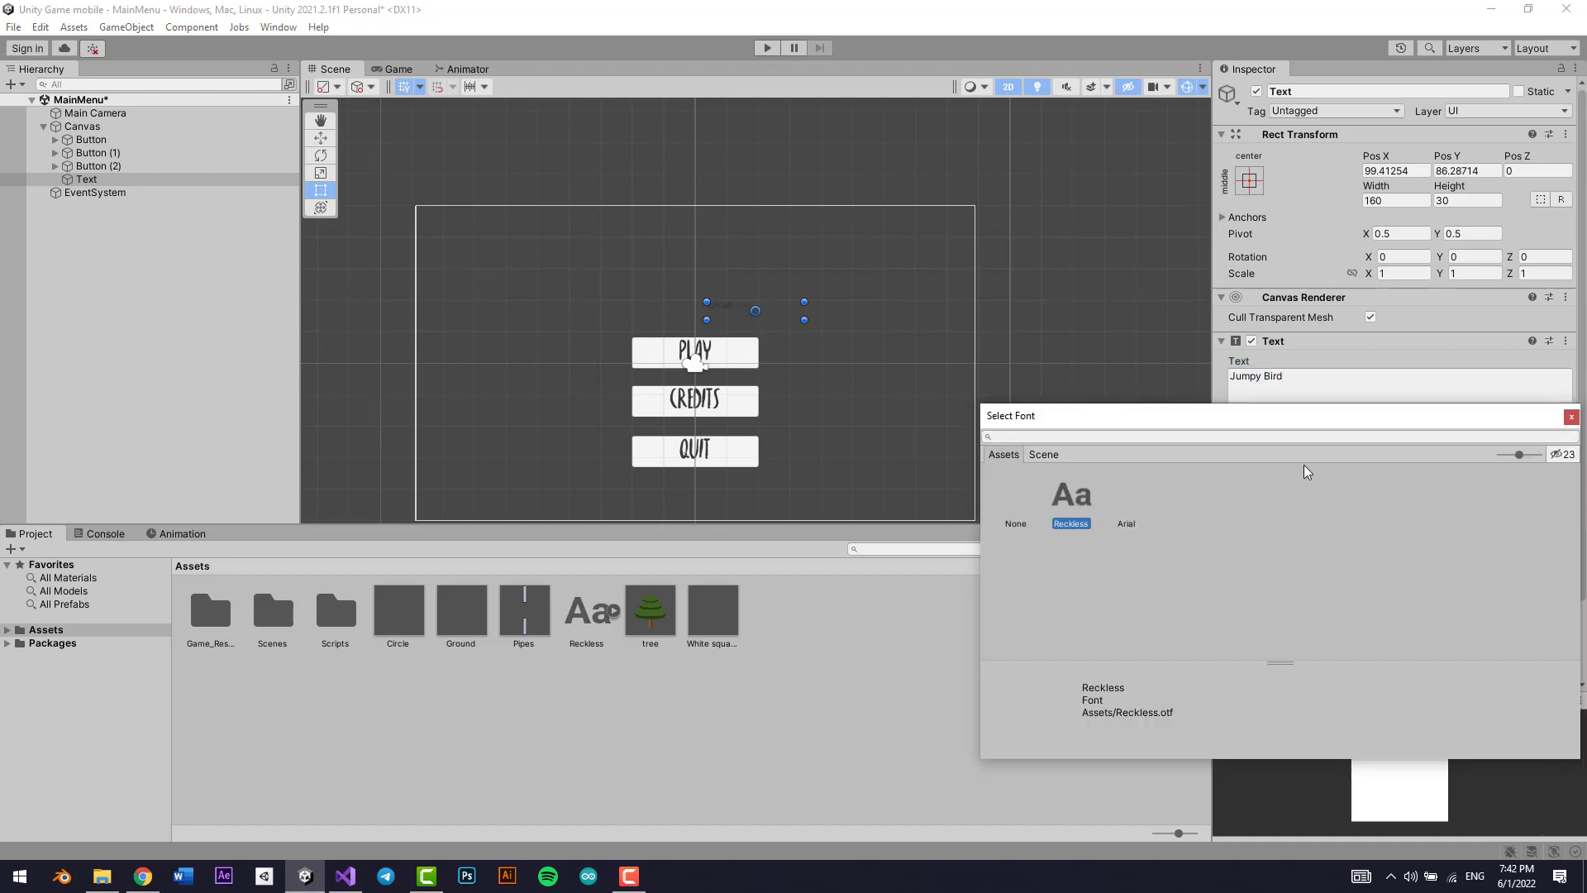
pyautogui.click(1571, 416)
pyautogui.click(1388, 529)
pyautogui.click(1447, 531)
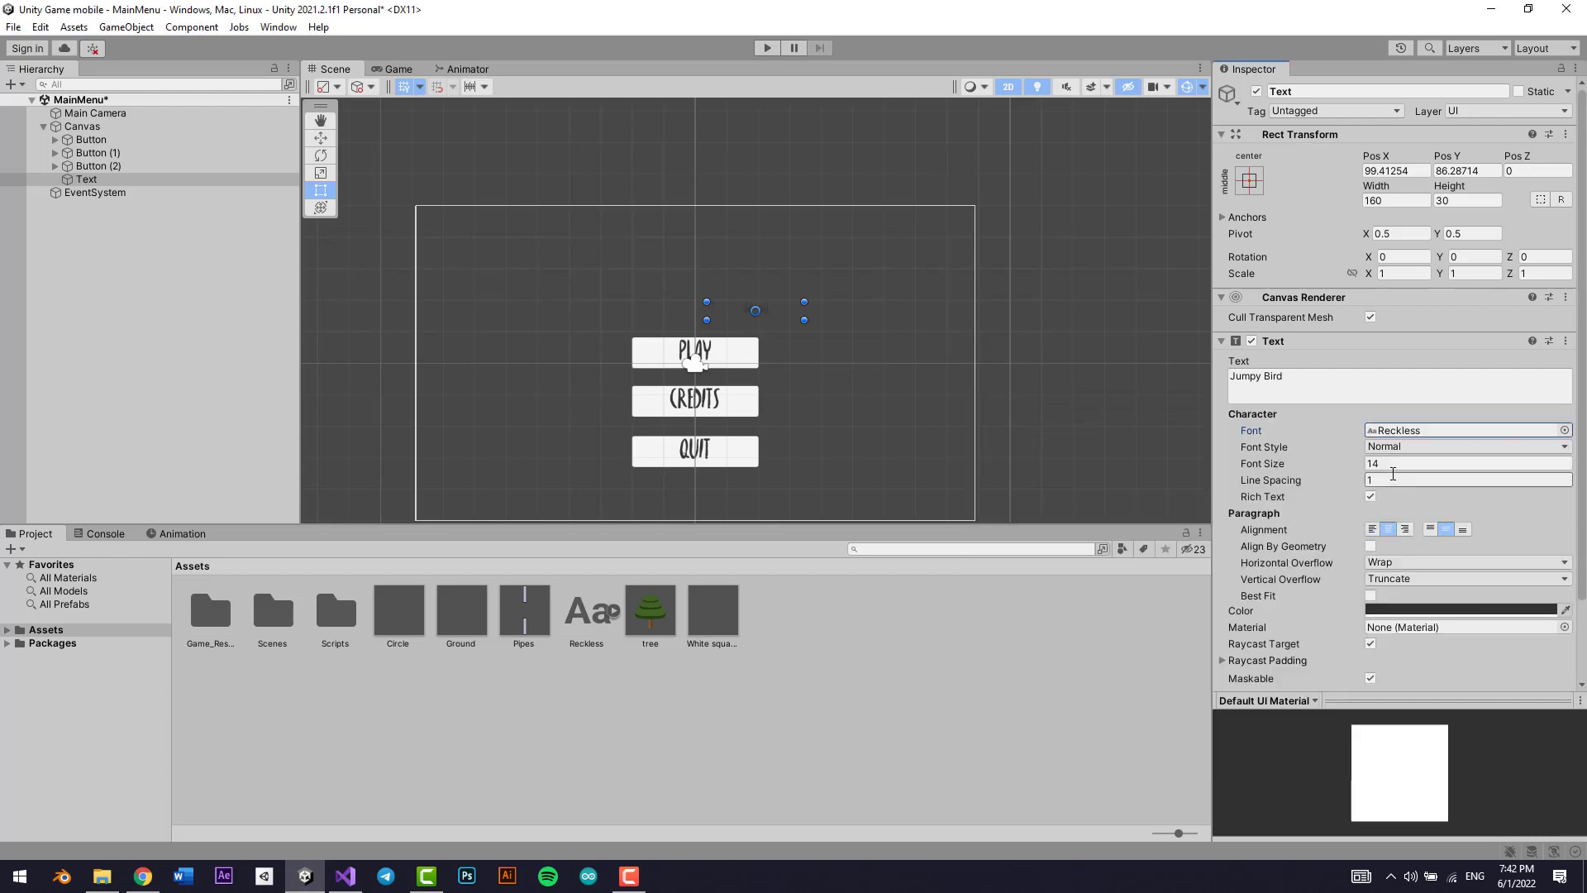
# Step: Try enlarging the Jumpy Bird title's font size to 66
pyautogui.click(1405, 463)
pyautogui.write('53')
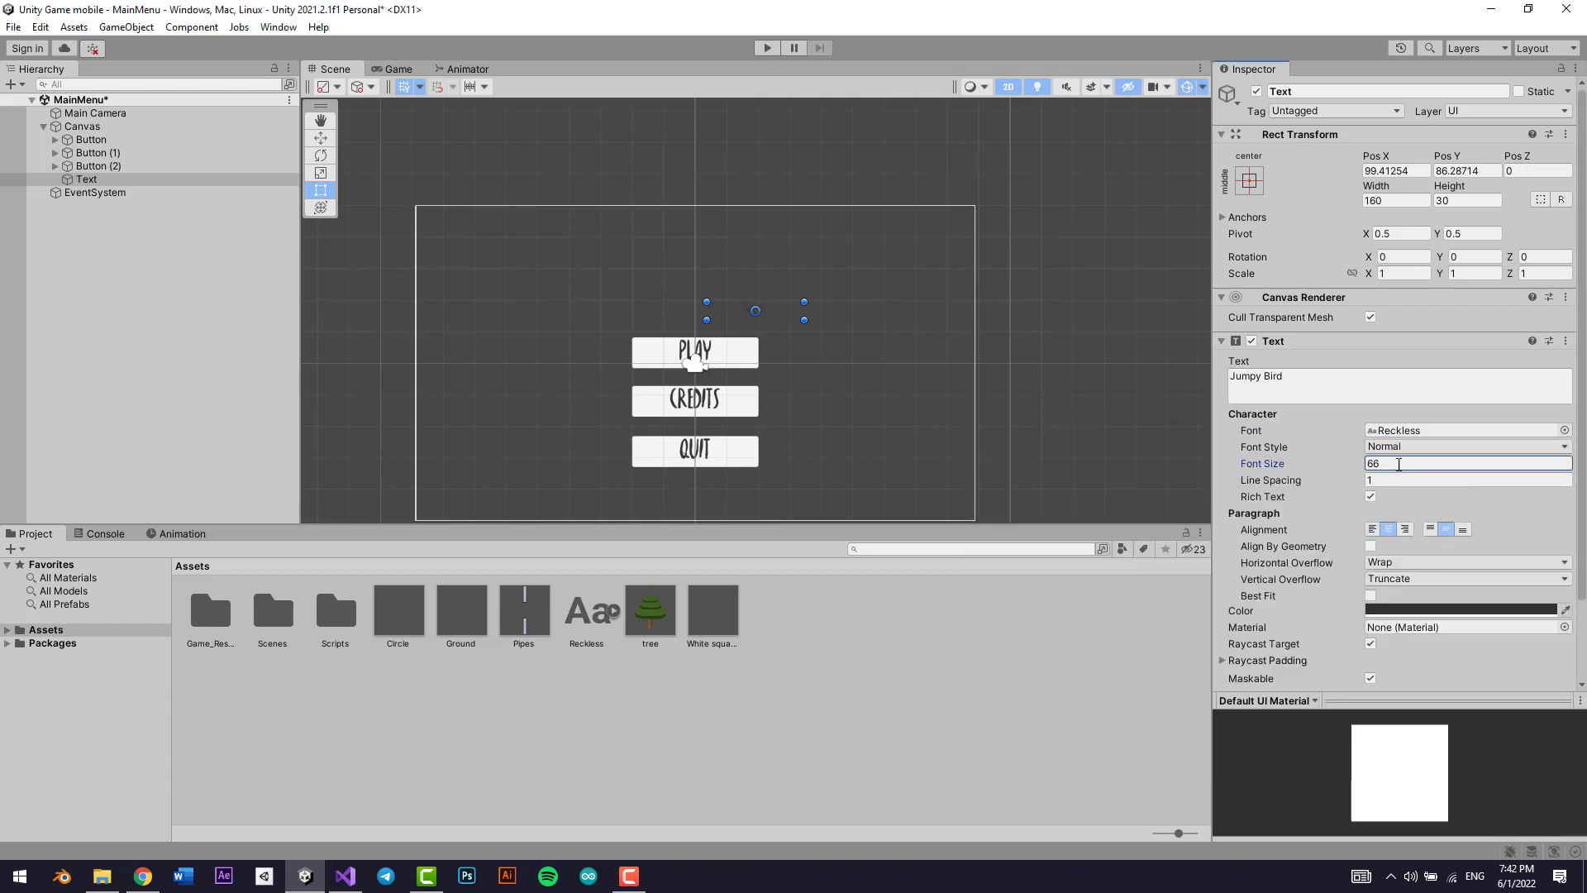
pyautogui.scroll(2, 785, 327)
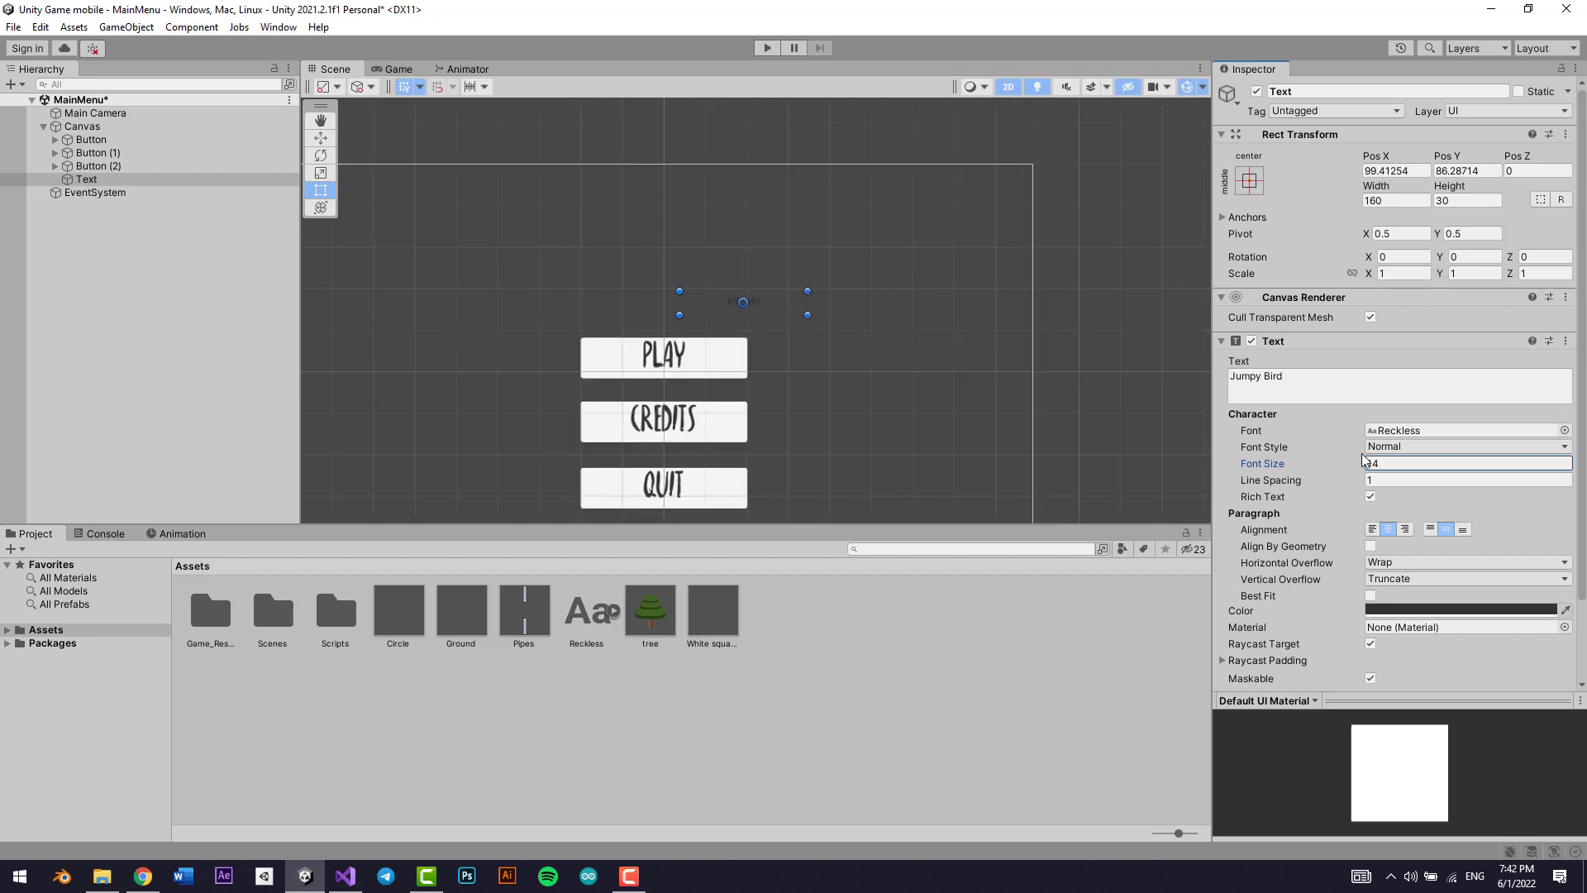
# Step: Set the title's horizontal and vertical overflow to Overflow and position it above the buttons at X 0, Y 157
pyautogui.click(1395, 564)
pyautogui.click(1396, 592)
pyautogui.click(1396, 578)
pyautogui.click(1400, 616)
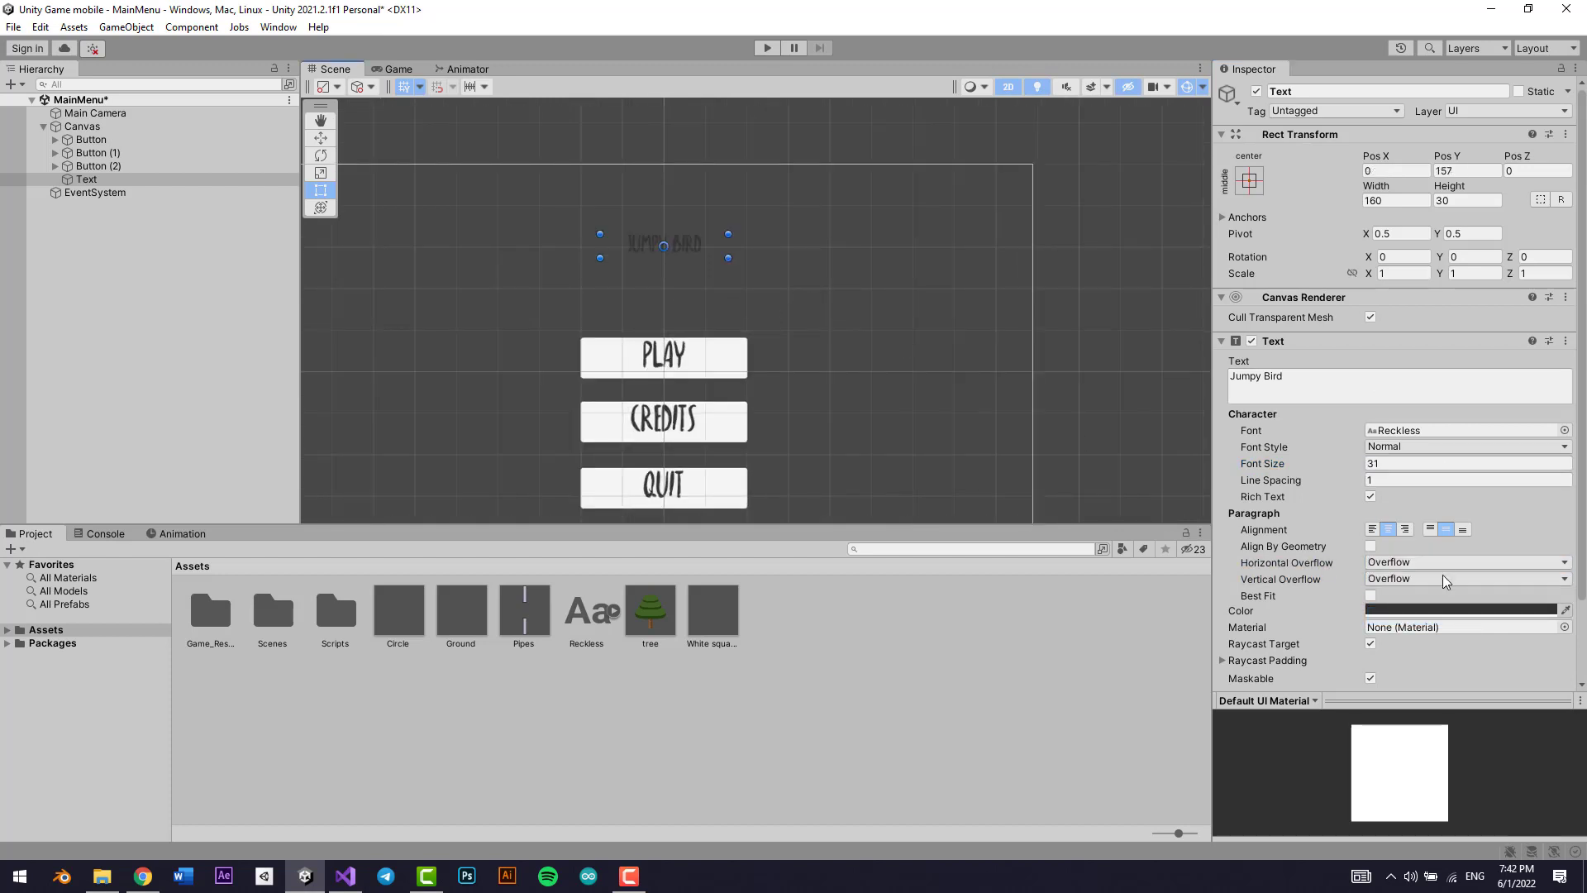
# Step: Make the title white at font size 62 and enlarge its box to about 416 by 103, centred at Y 137
pyautogui.click(1447, 609)
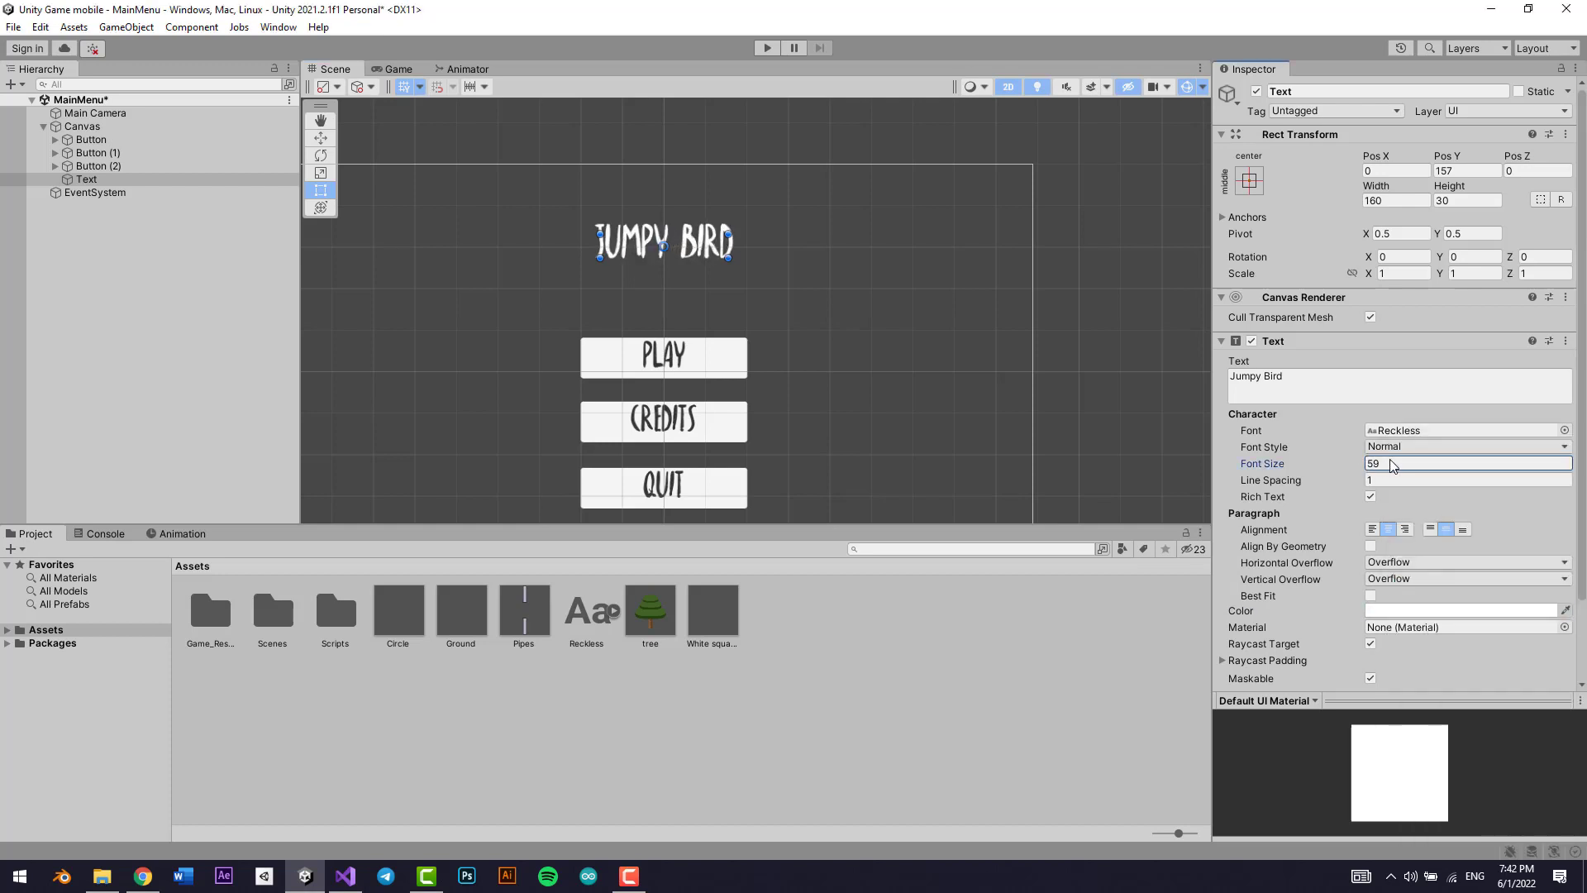
pyautogui.moveTo(729, 271); pyautogui.dragTo(760, 230)
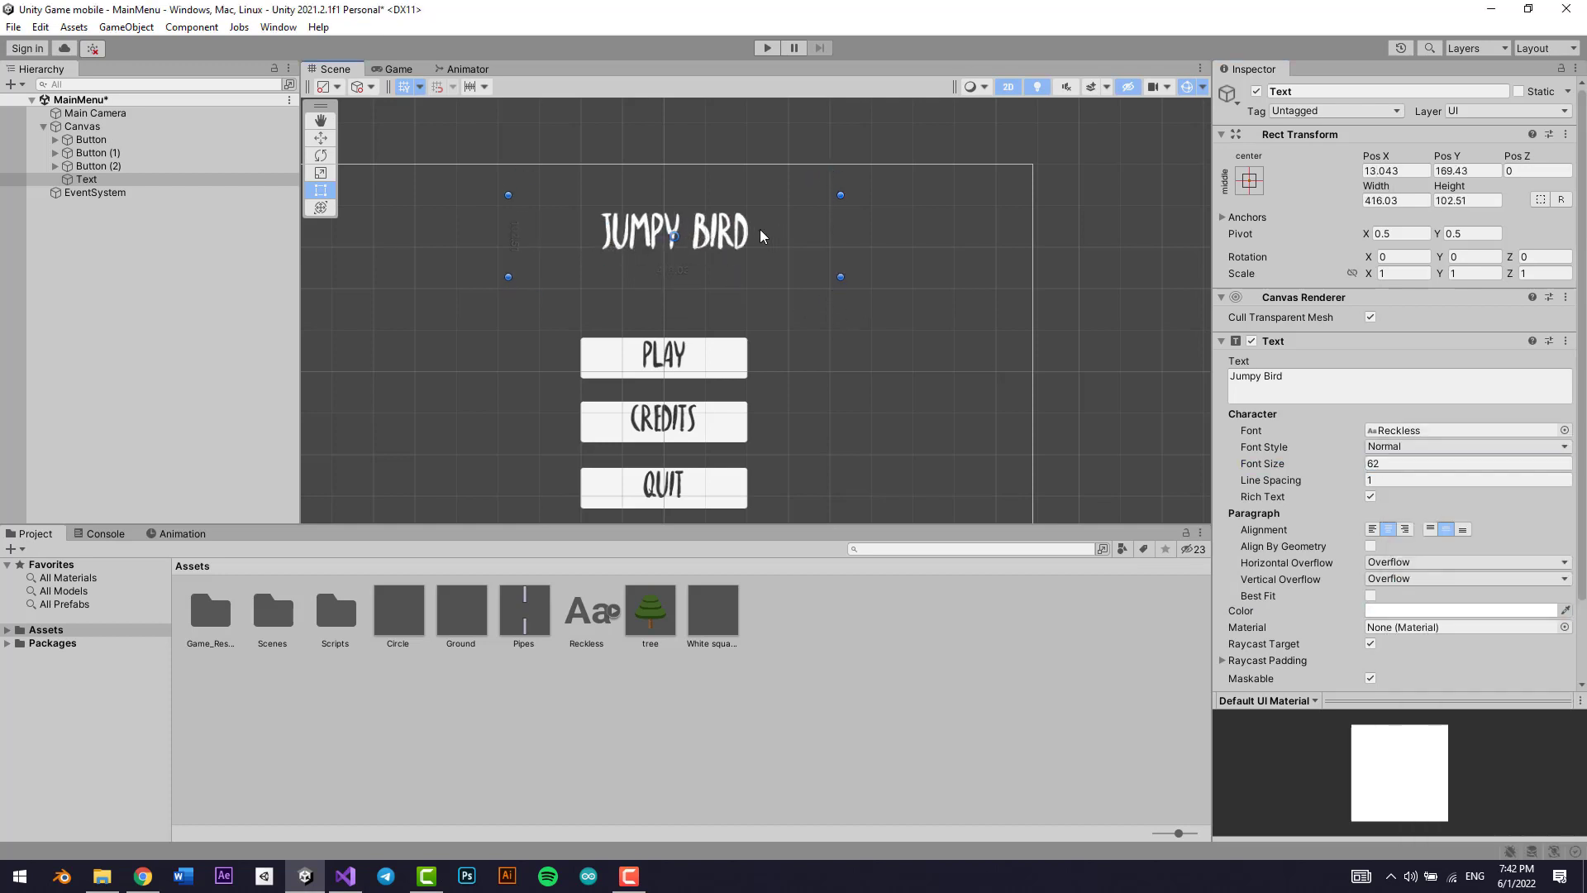
pyautogui.click(388, 69)
pyautogui.click(339, 71)
# Step: Change the Main Camera's background colour to turquoise, check it in the game view and save the scene
pyautogui.click(158, 113)
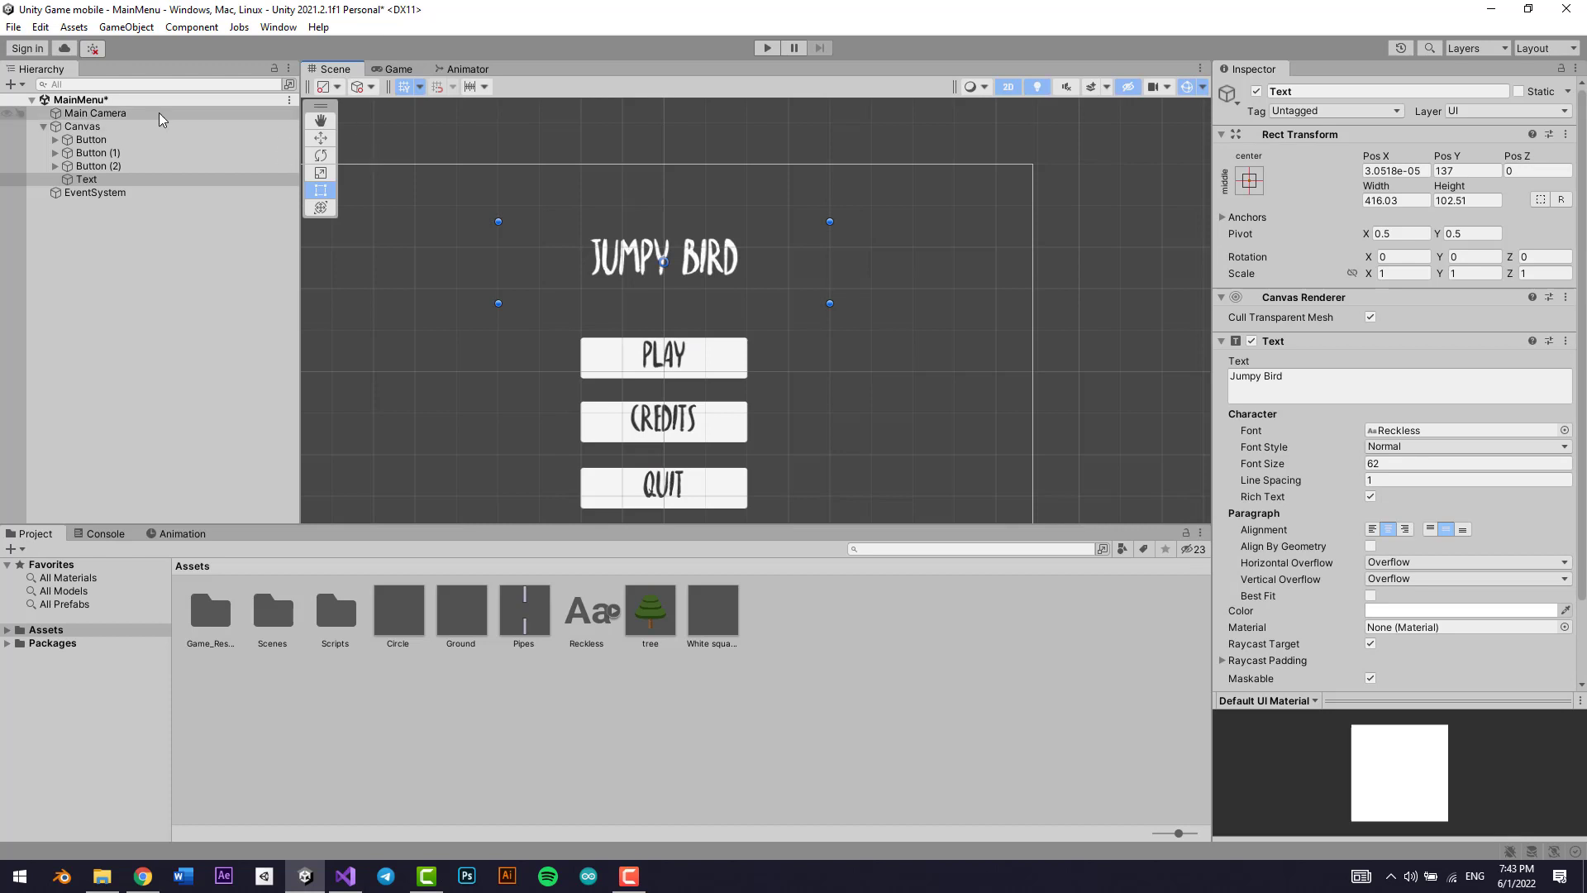
pyautogui.click(1432, 252)
pyautogui.moveTo(1477, 361)
pyautogui.mouseDown()
pyautogui.moveTo(1415, 365)
pyautogui.moveTo(1436, 447)
pyautogui.moveTo(1410, 388)
pyautogui.moveTo(1489, 352)
pyautogui.mouseUp()
pyautogui.click(1570, 240)
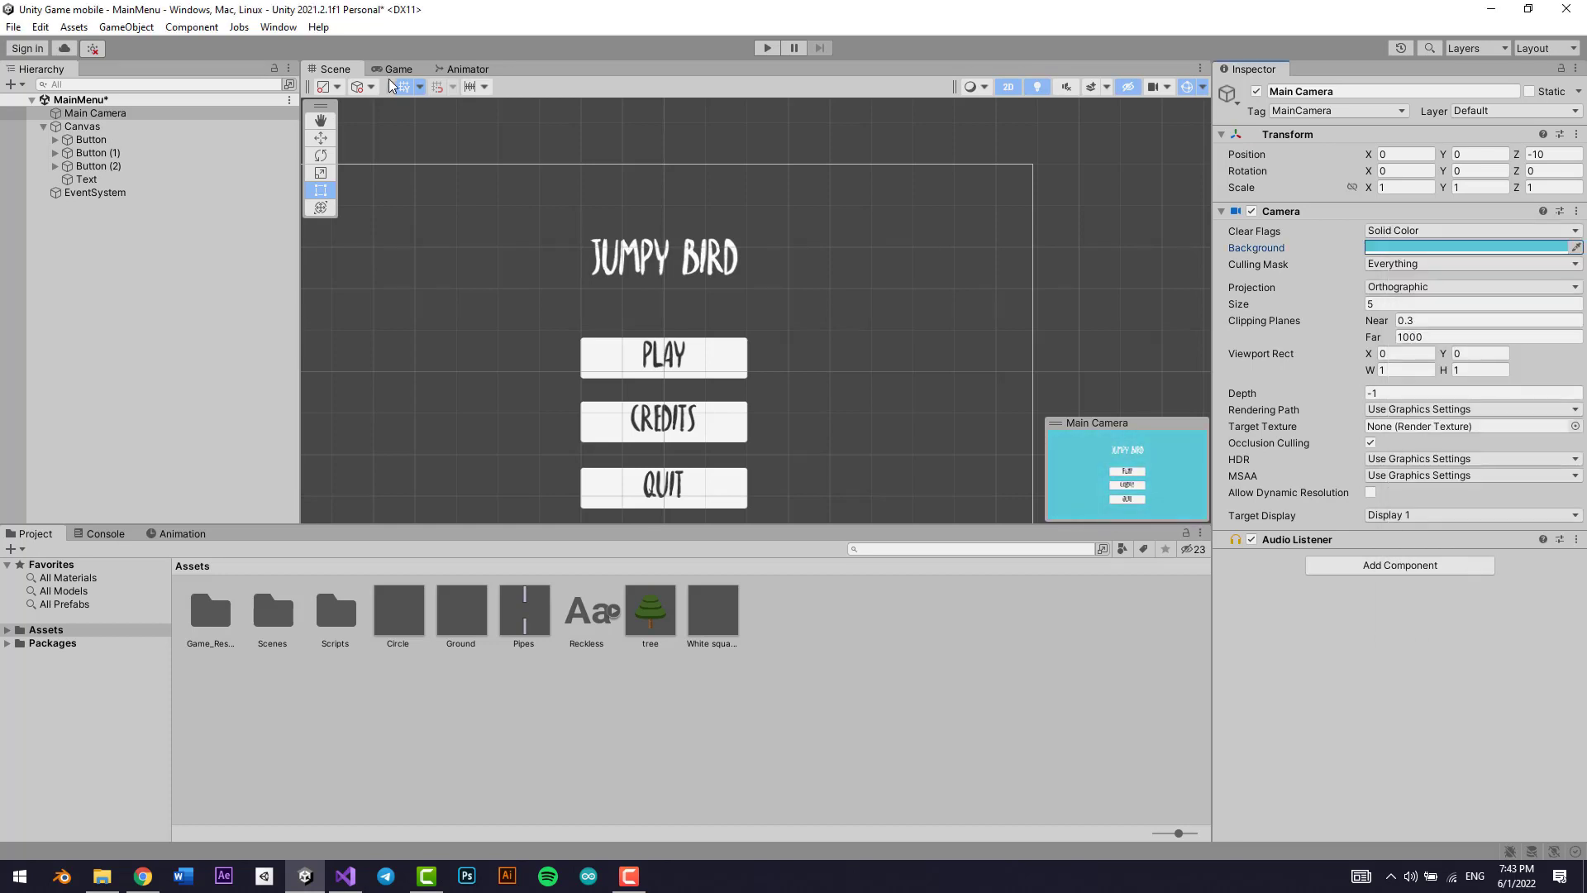
pyautogui.click(393, 70)
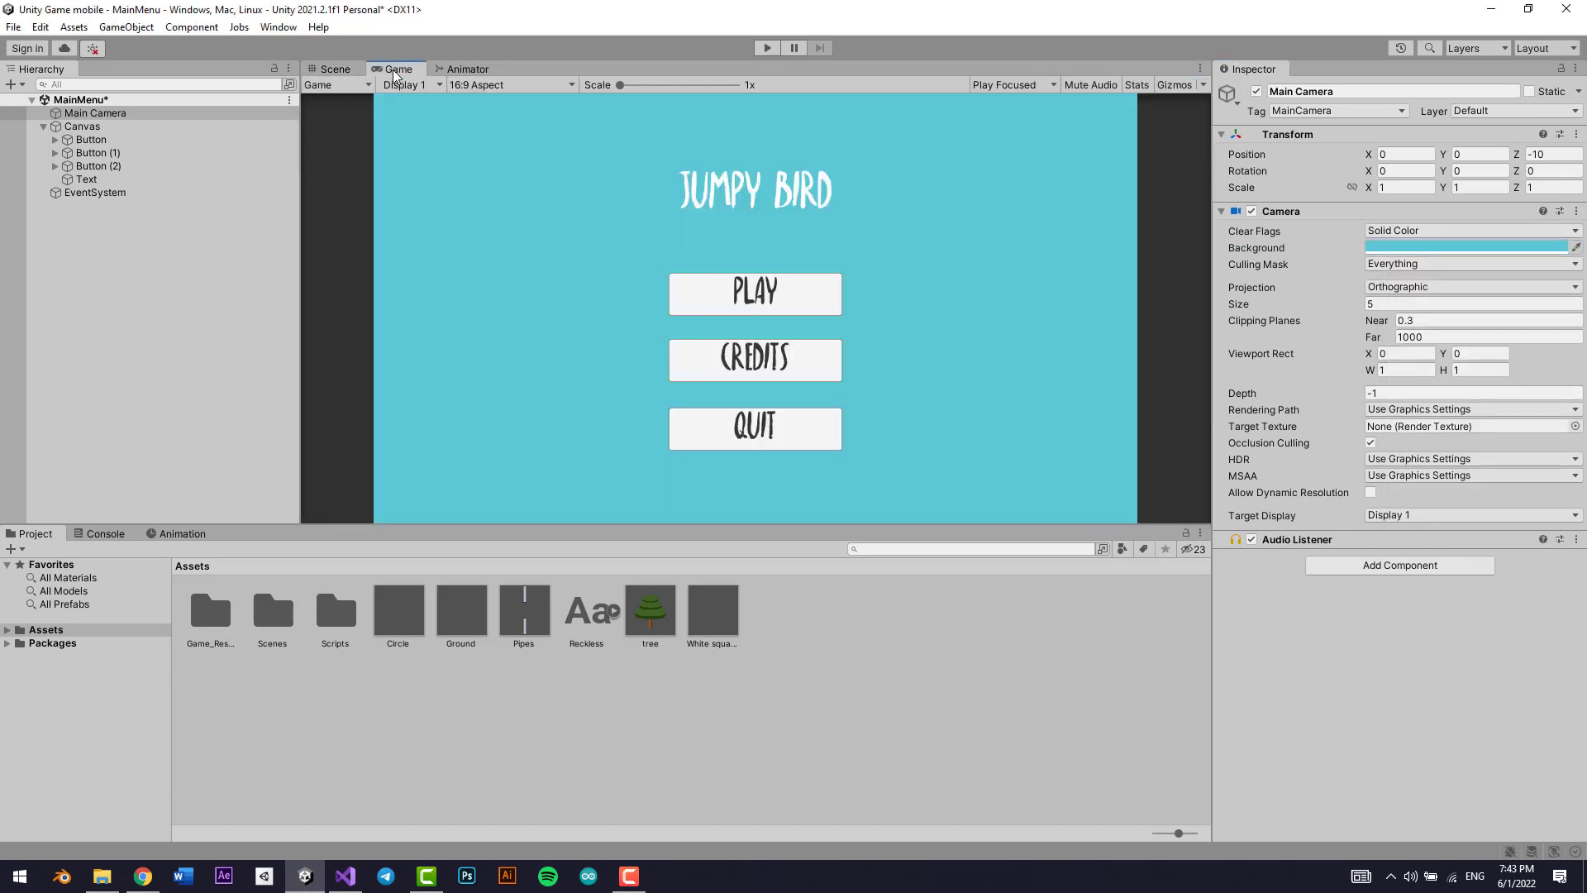
pyautogui.click(331, 71)
pyautogui.hotkey('ctrl', 's')
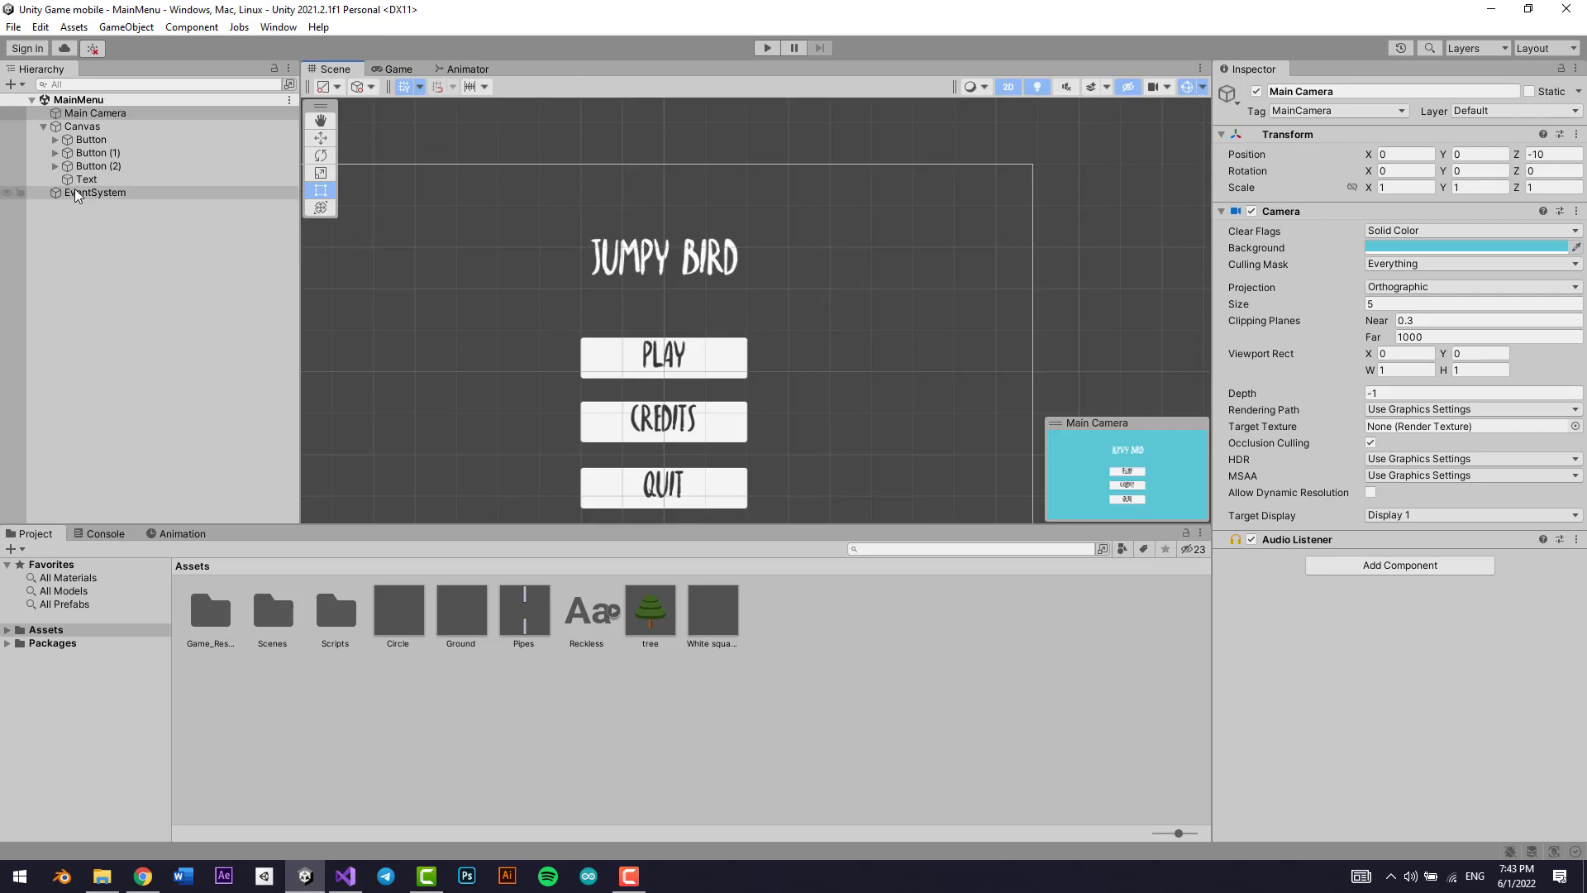
# Step: Review the menu's title and Credits button, and the scene files in the Scenes folder
pyautogui.scroll(-2, 578, 285)
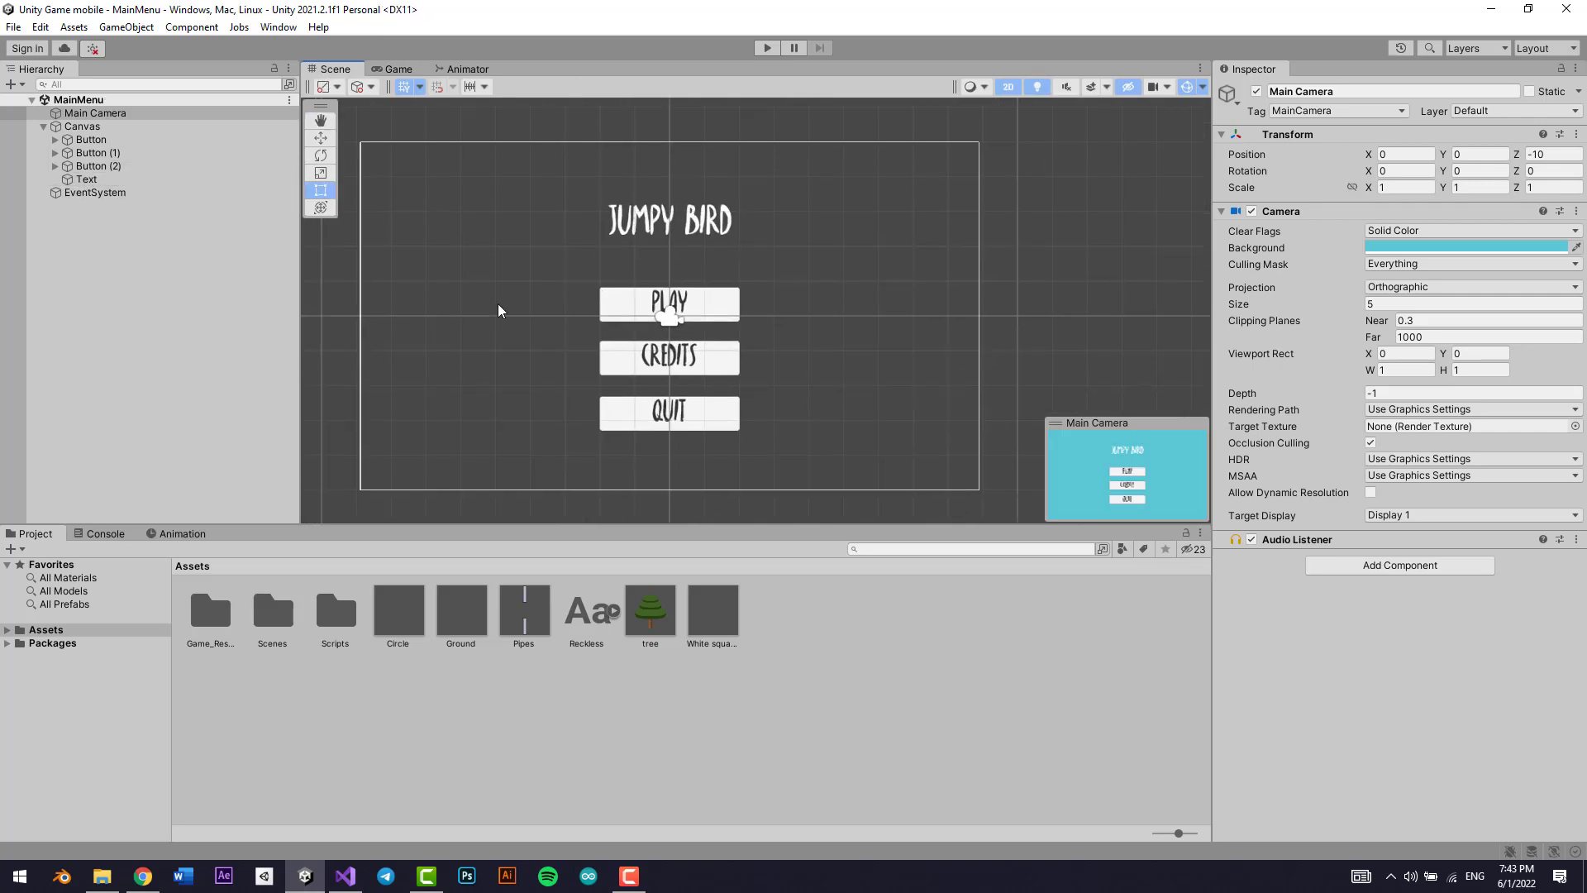
pyautogui.click(81, 180)
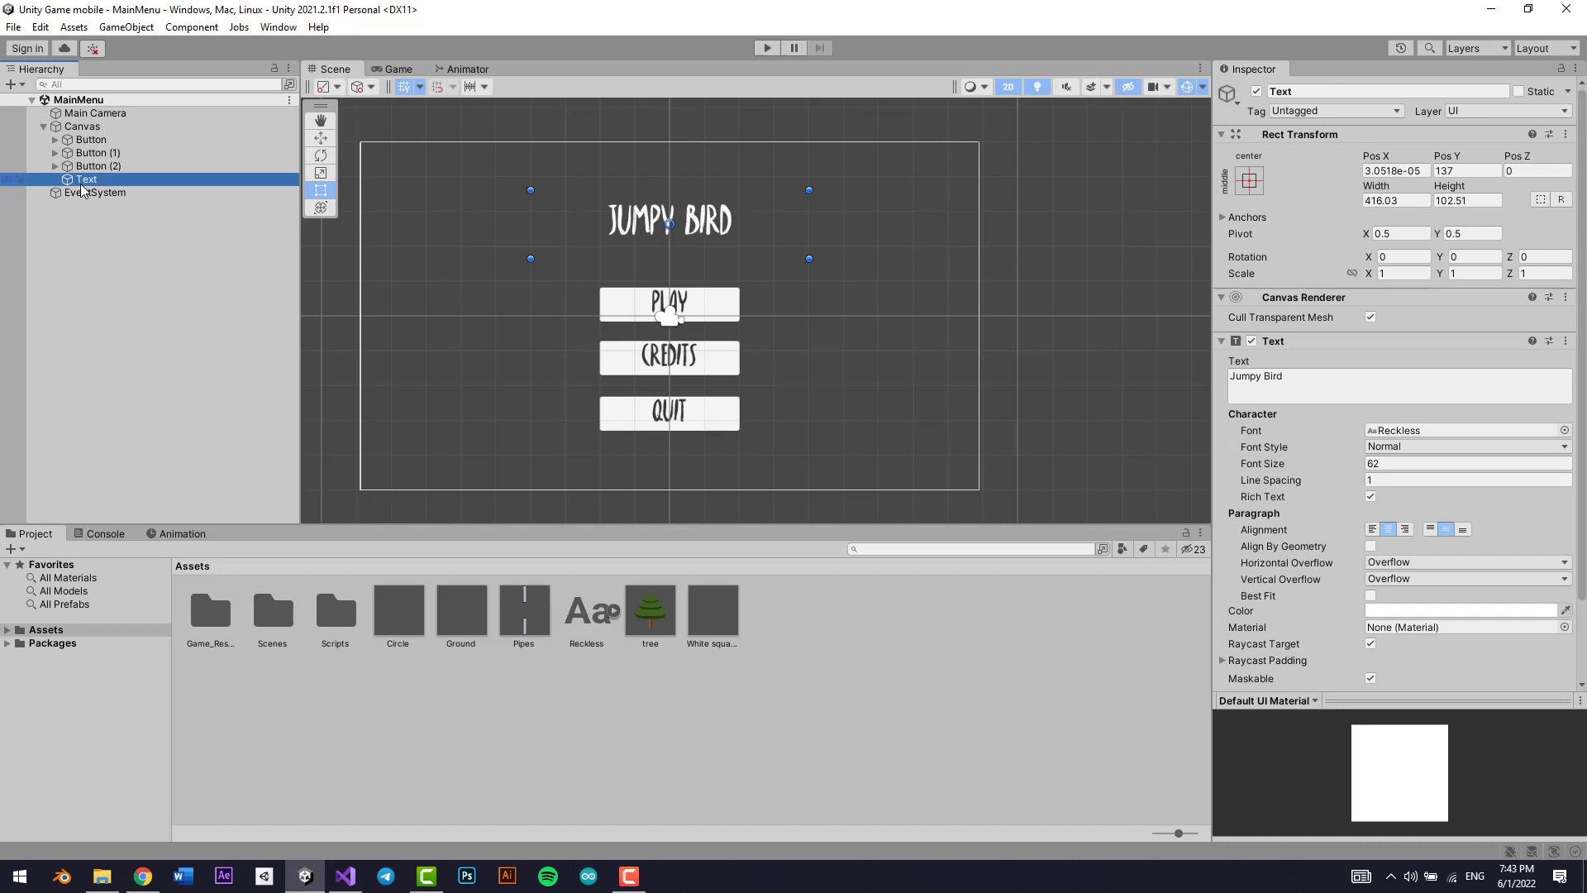
pyautogui.click(251, 320)
pyautogui.scroll(2, 665, 316)
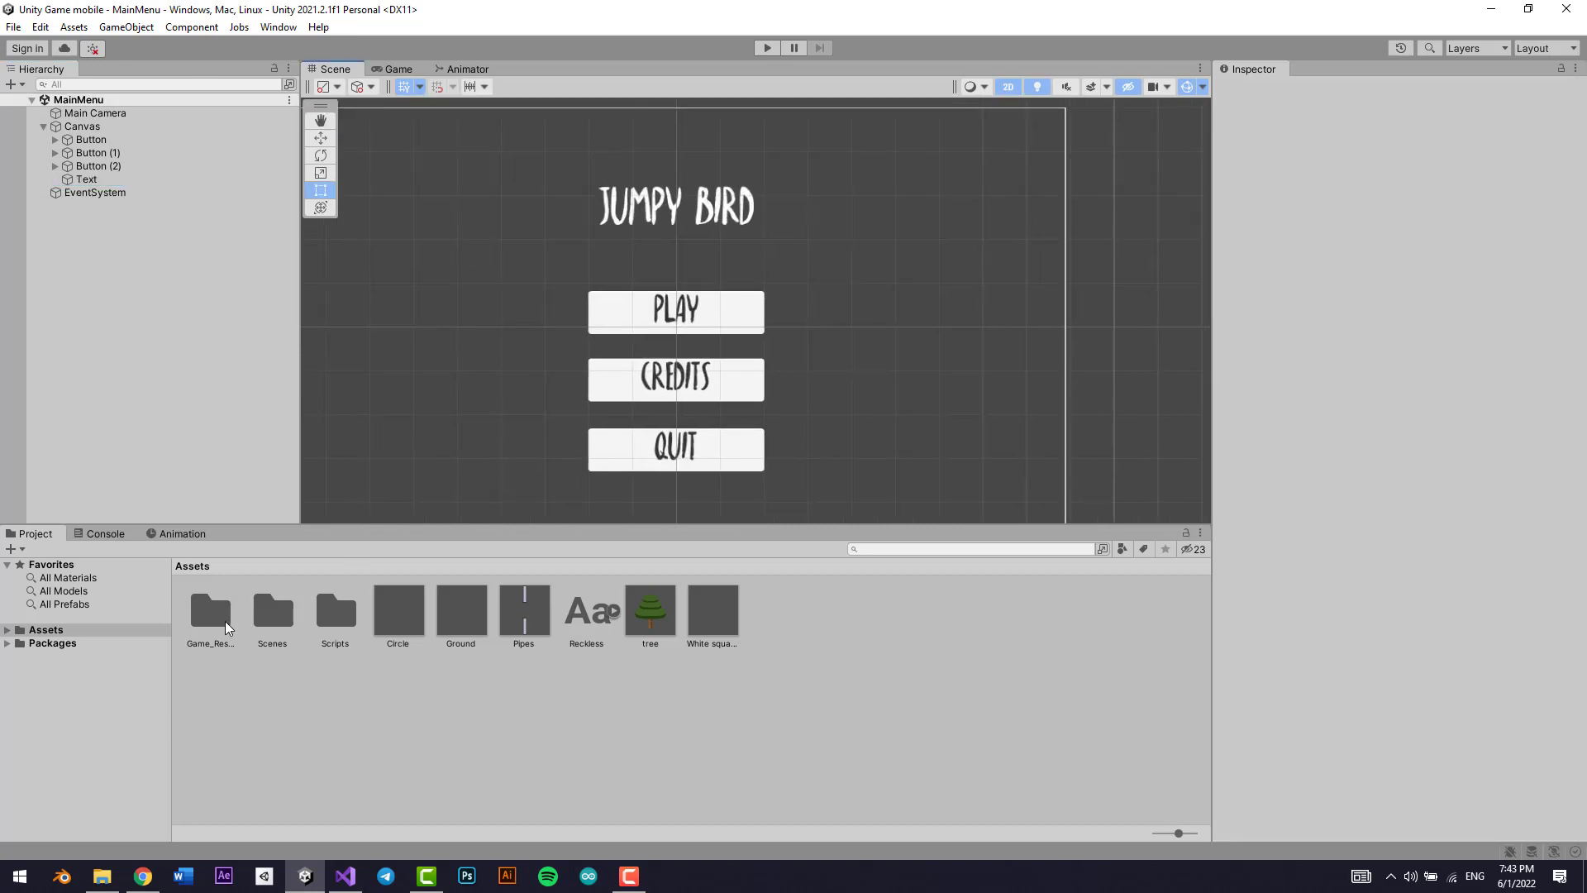
pyautogui.doubleClick(289, 626)
pyautogui.click(270, 628)
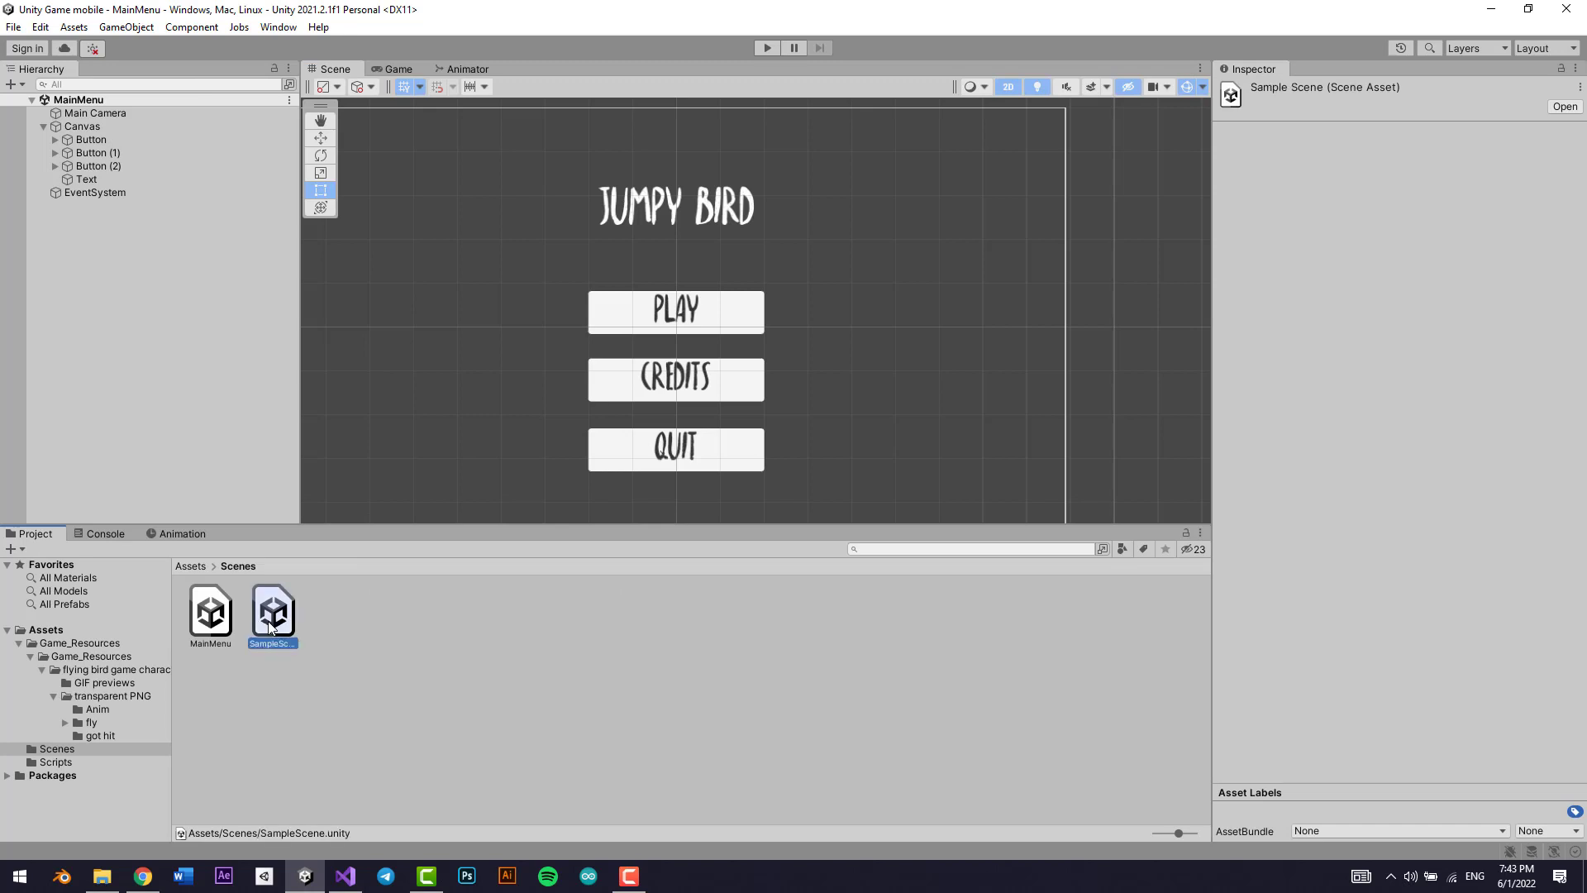
pyautogui.click(655, 385)
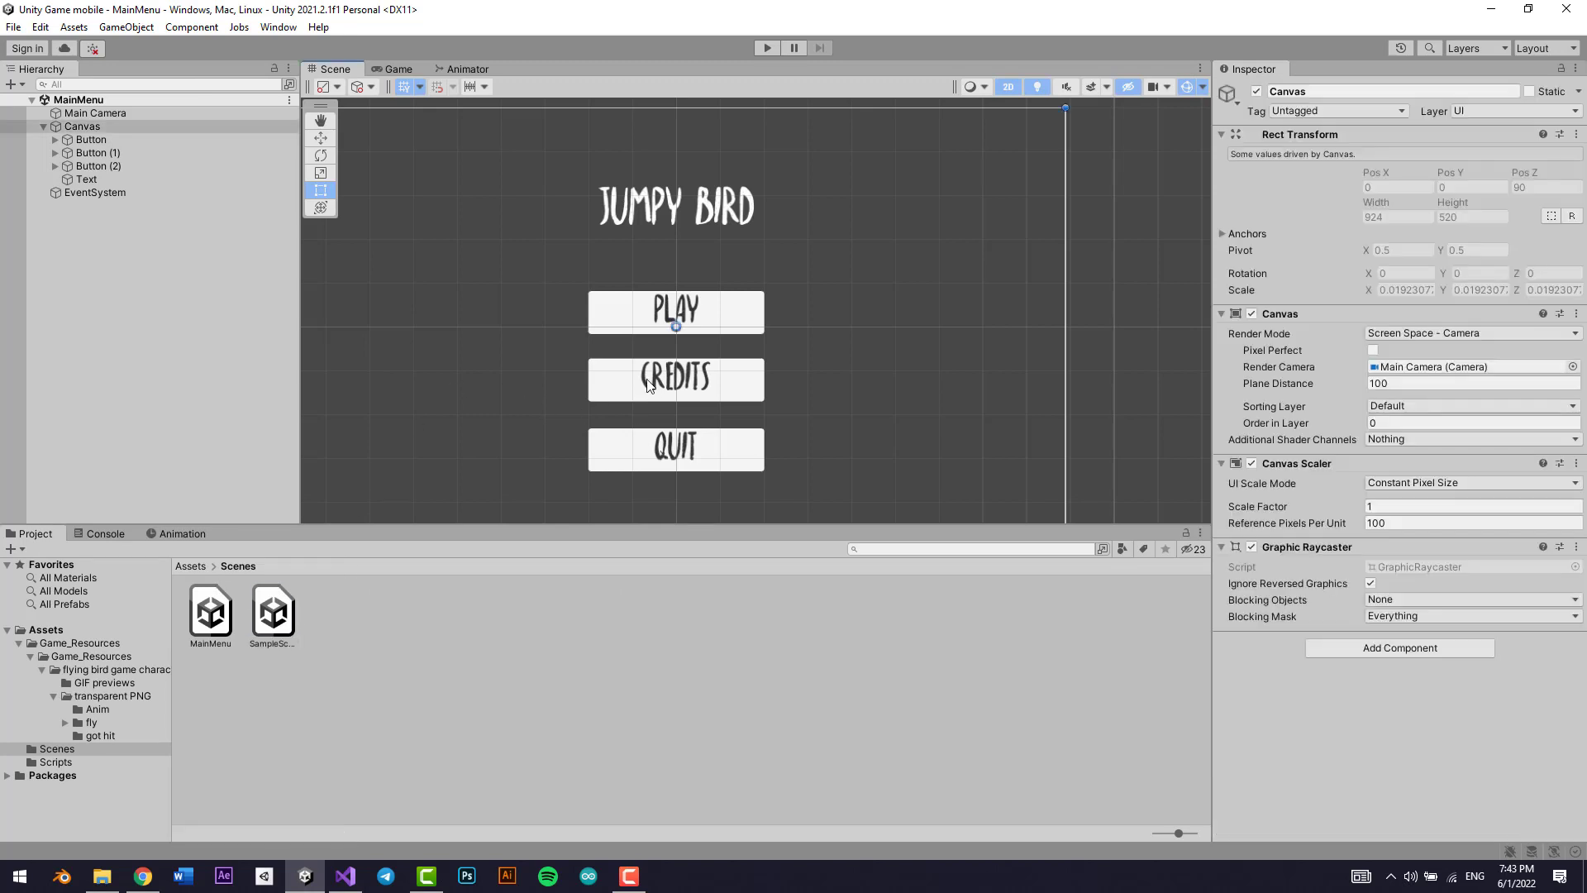
pyautogui.click(659, 388)
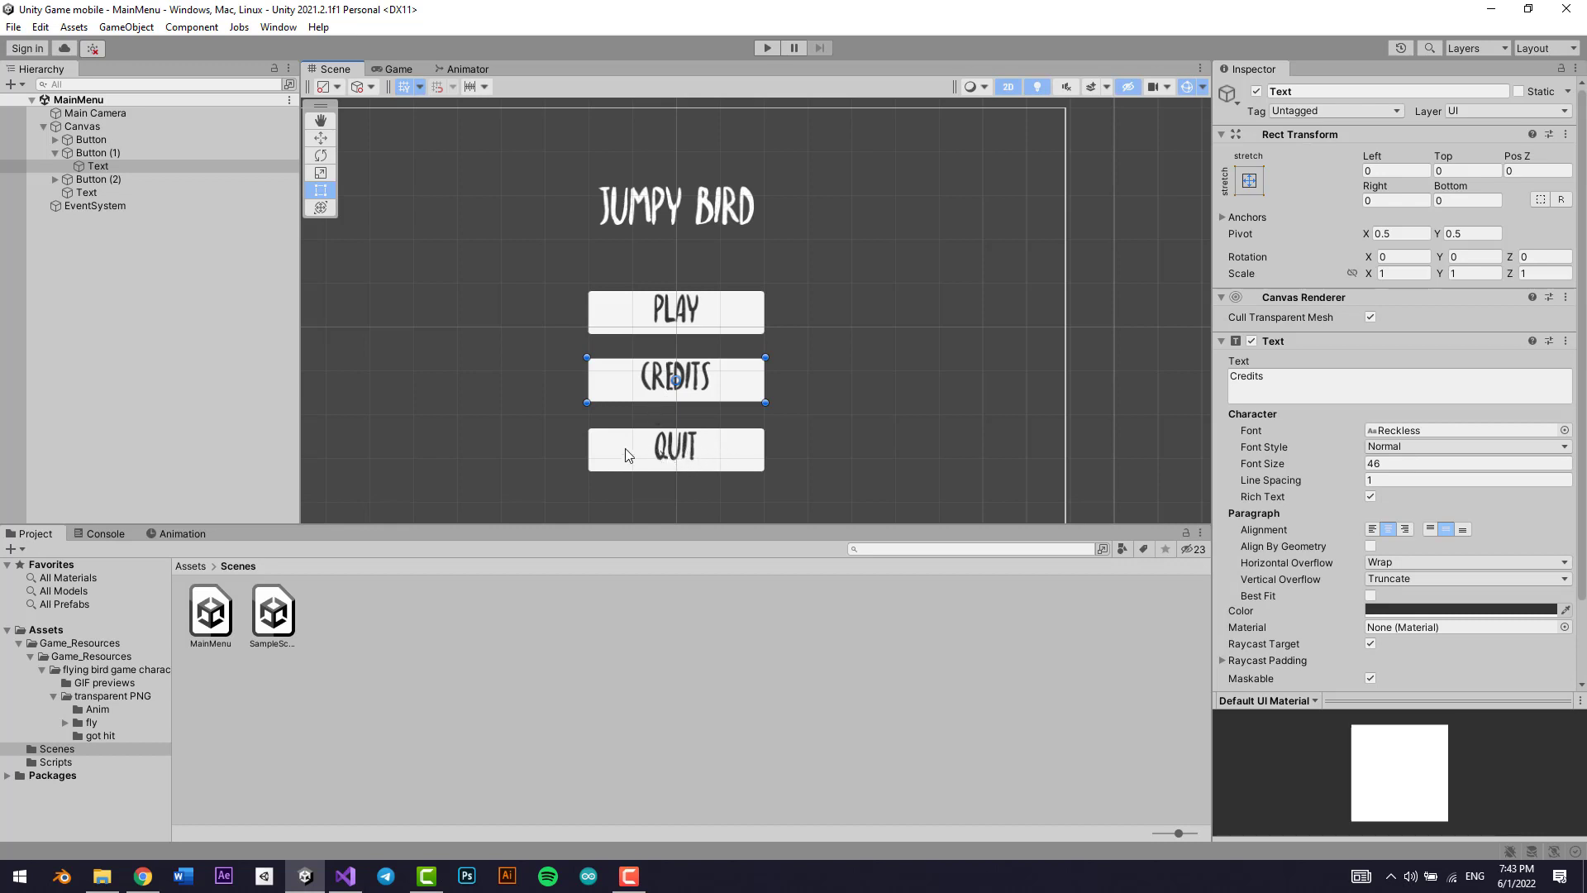
pyautogui.click(54, 154)
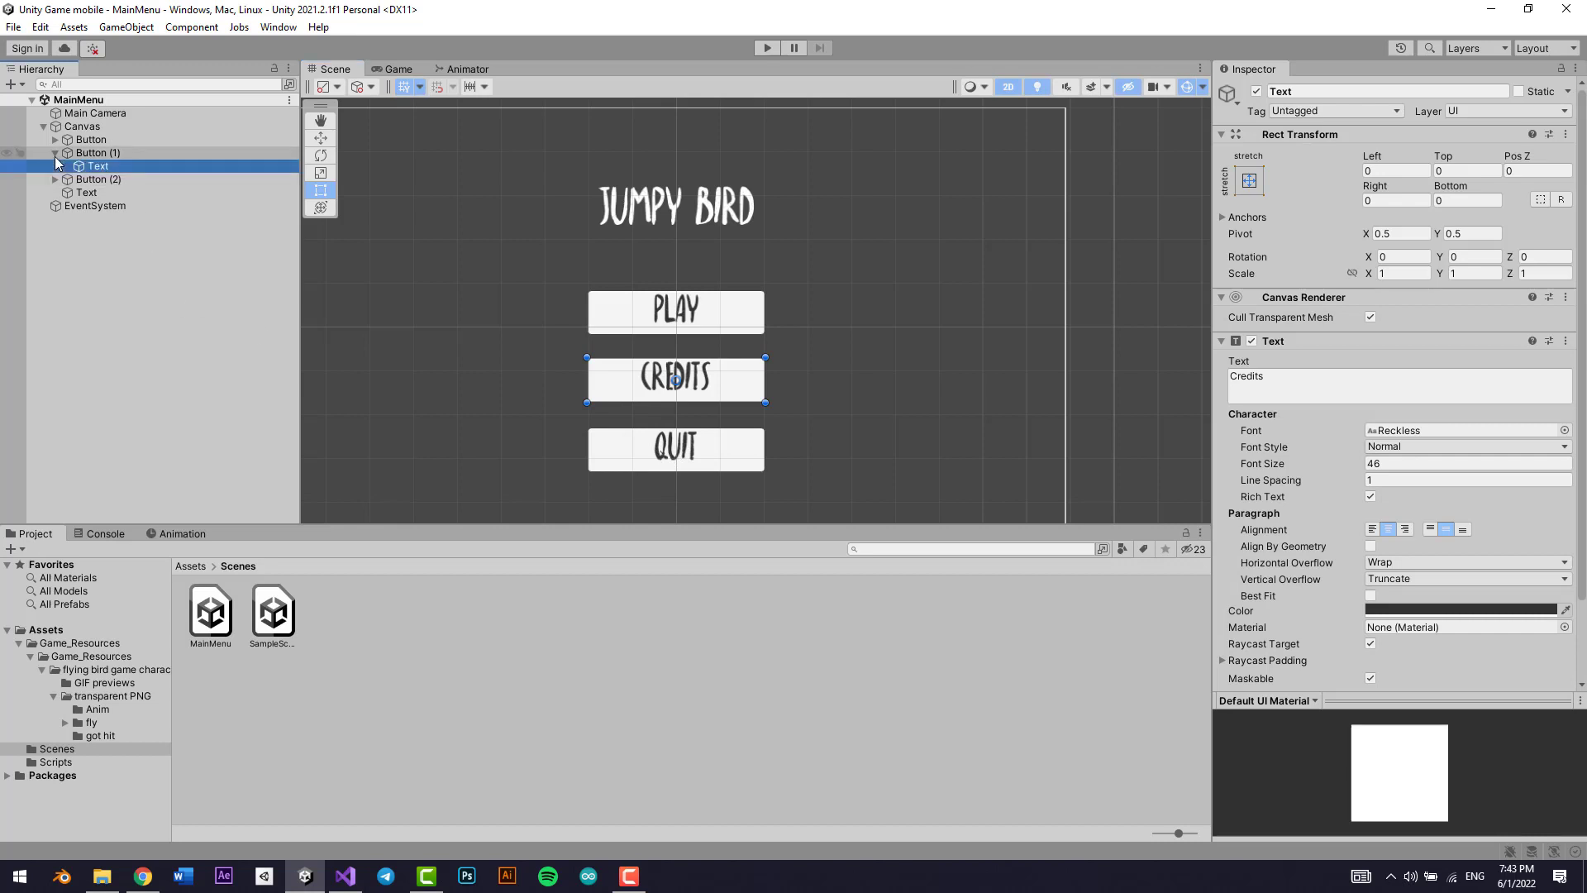
# Step: Create an empty game object in the MainMenu scene and name it MainMenuScript
pyautogui.rightClick(112, 252)
pyautogui.click(193, 451)
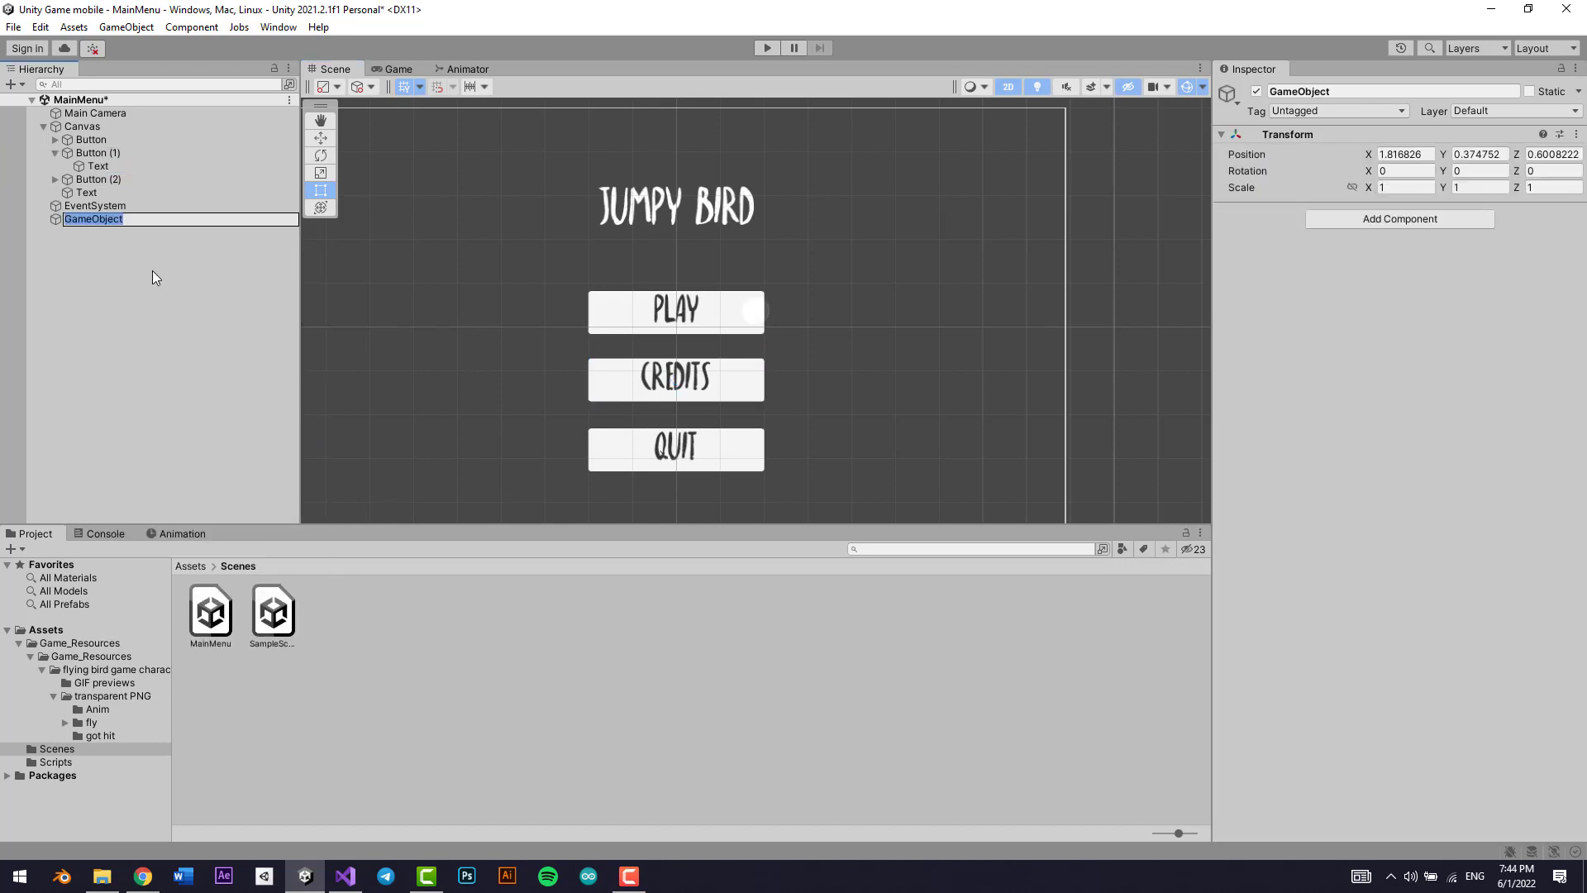
pyautogui.write('Scripts')
pyautogui.press('Return')
pyautogui.press('F2')
pyautogui.write('MainMenuScript')
pyautogui.press('Return')
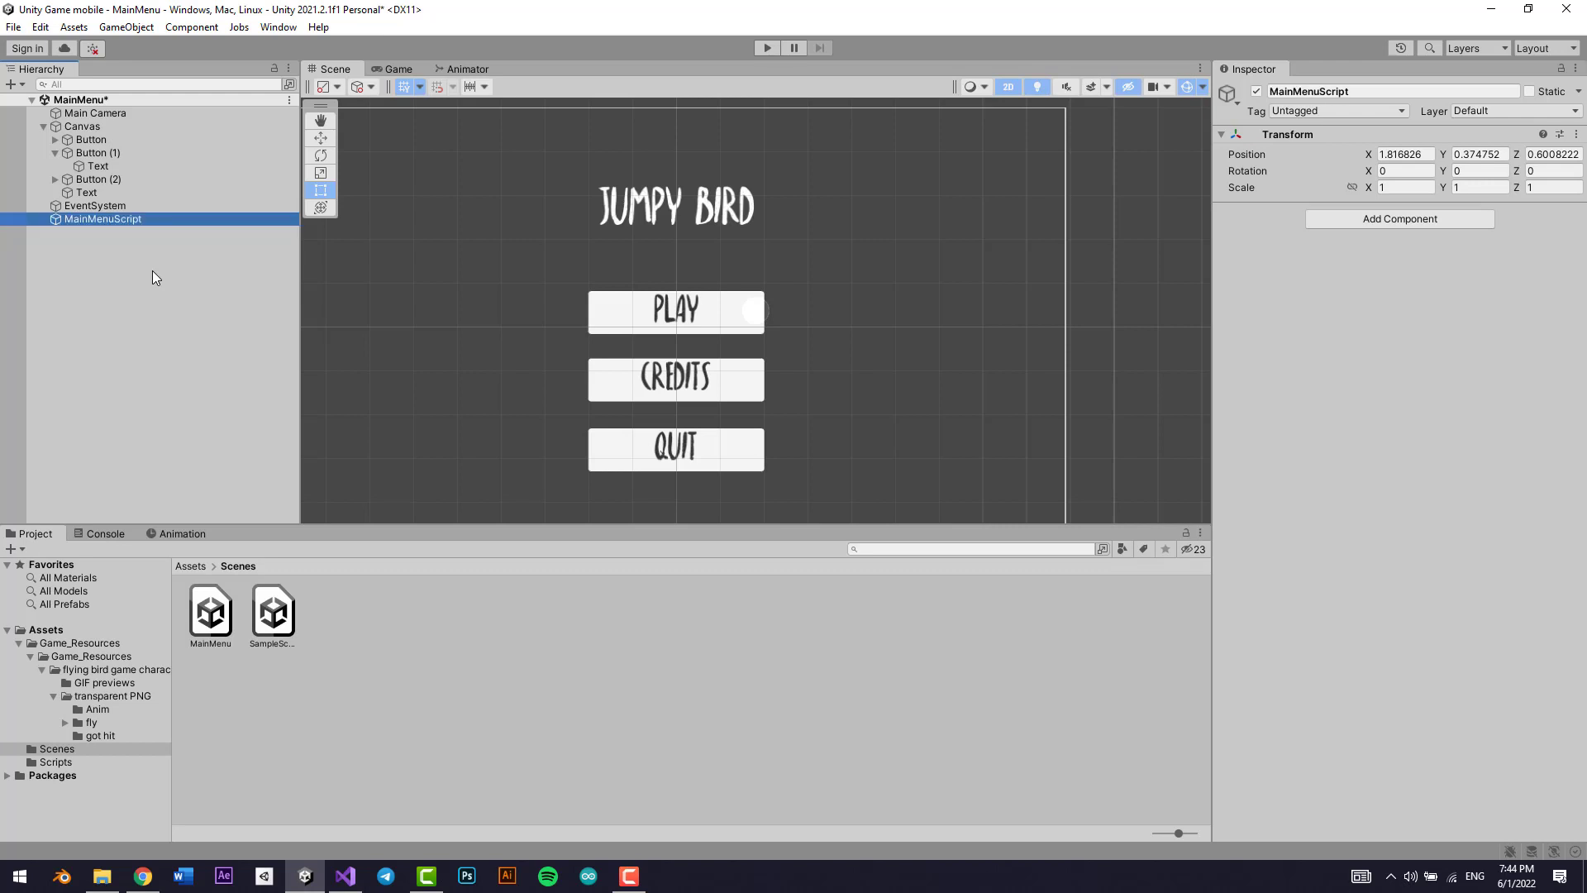
# Step: Create a new script named MainMenuScript and attach it to the MainMenuScript object
pyautogui.click(1364, 218)
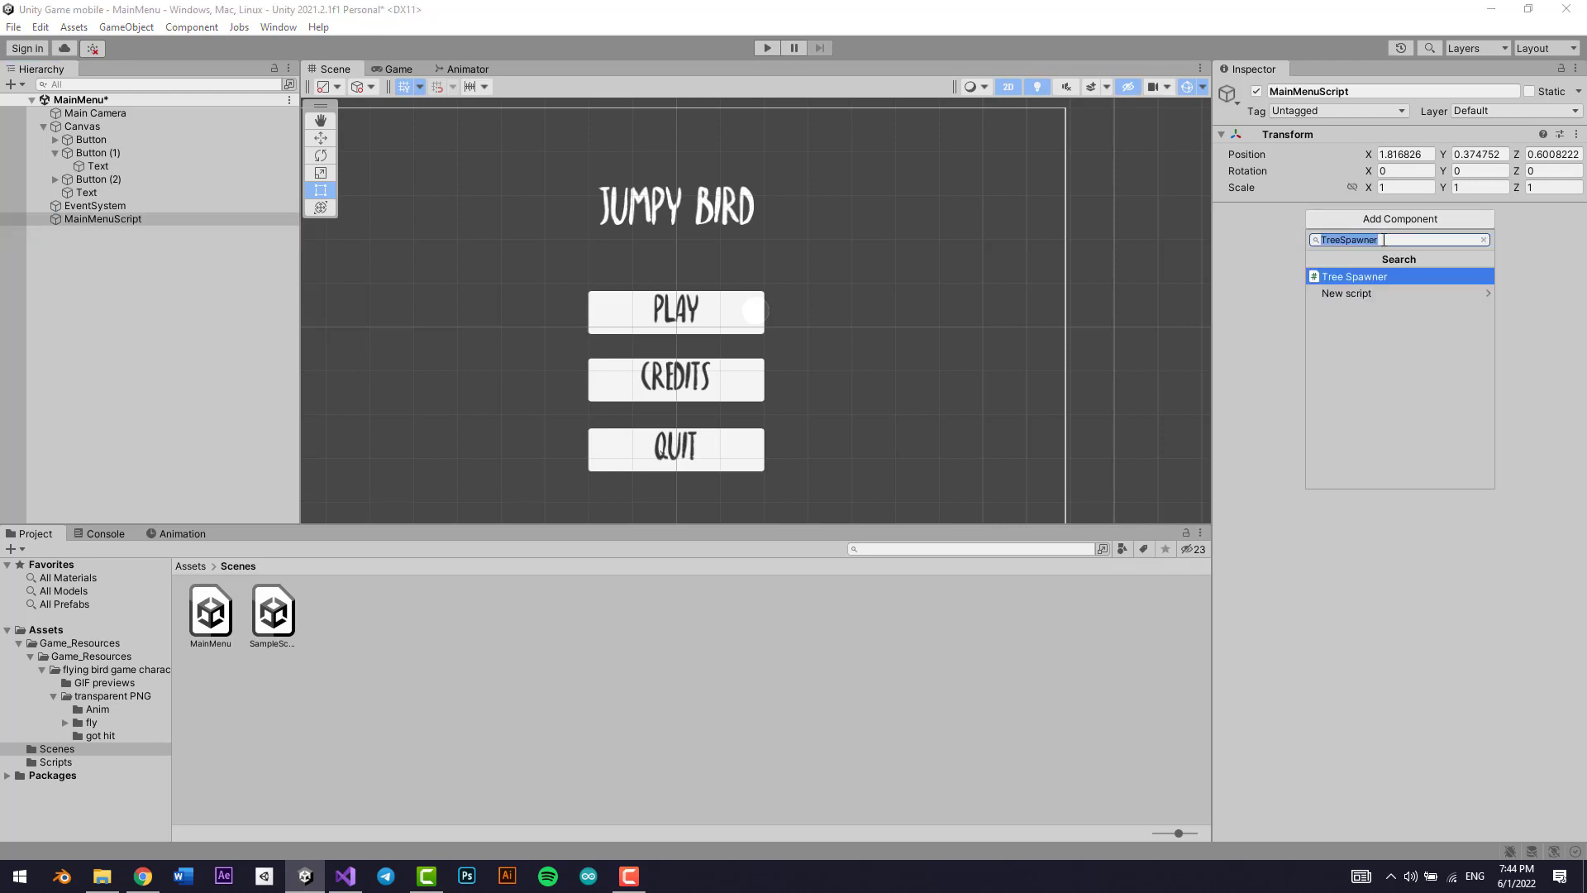
pyautogui.write('MainMenuScript')
pyautogui.press('Return')
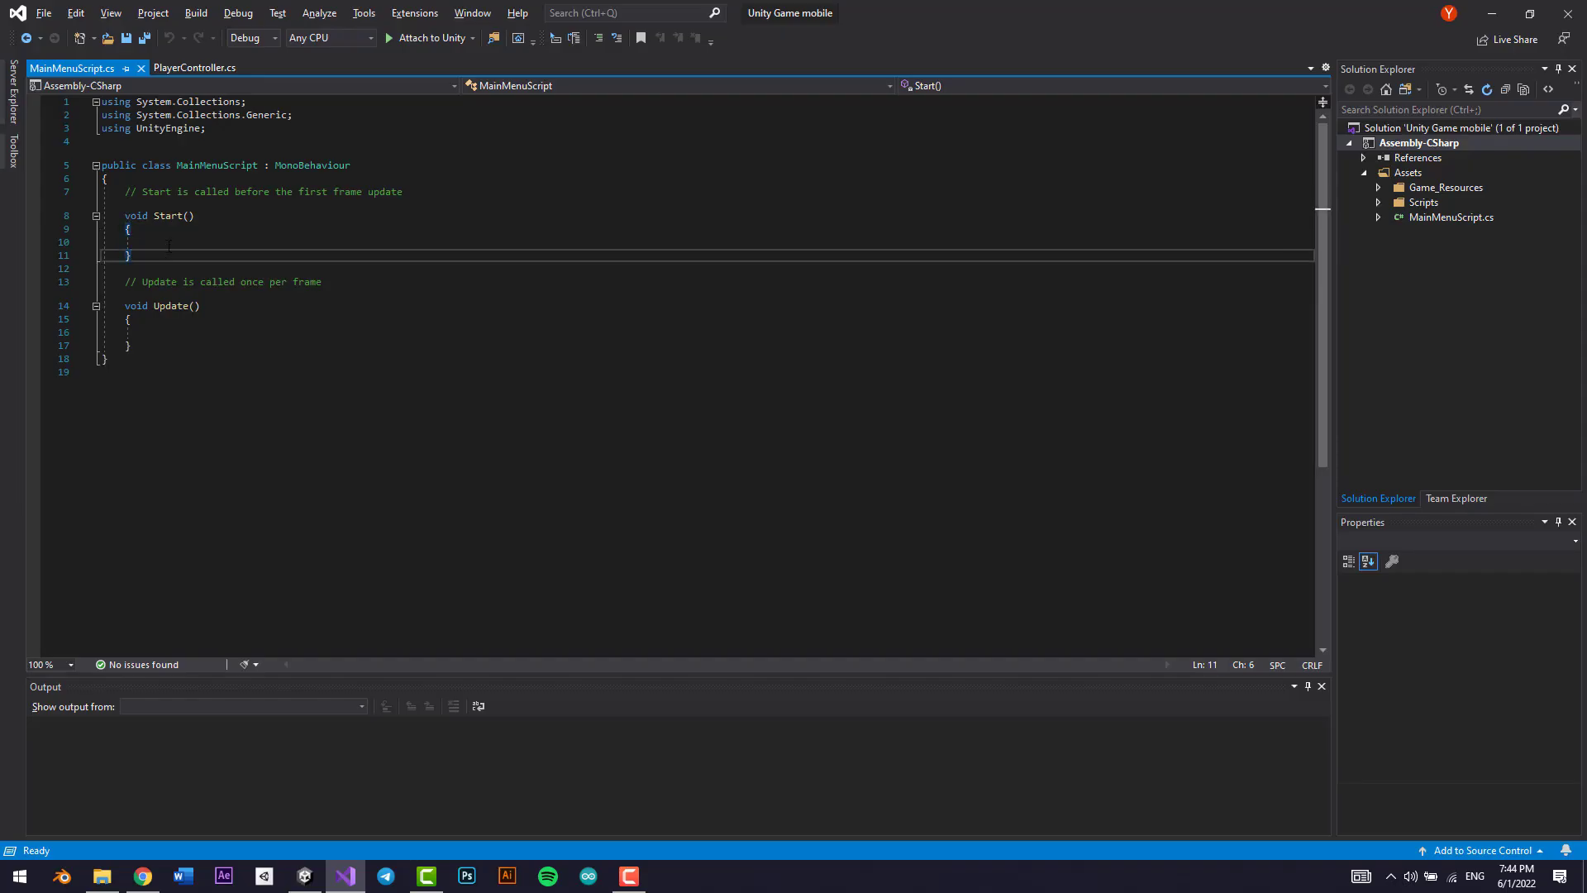
# Step: In MainMenuScript.cs, delete the default Start and Update methods together with their comments
pyautogui.moveTo(125, 192); pyautogui.dragTo(481, 191)
pyautogui.click(245, 240)
pyautogui.click(210, 342)
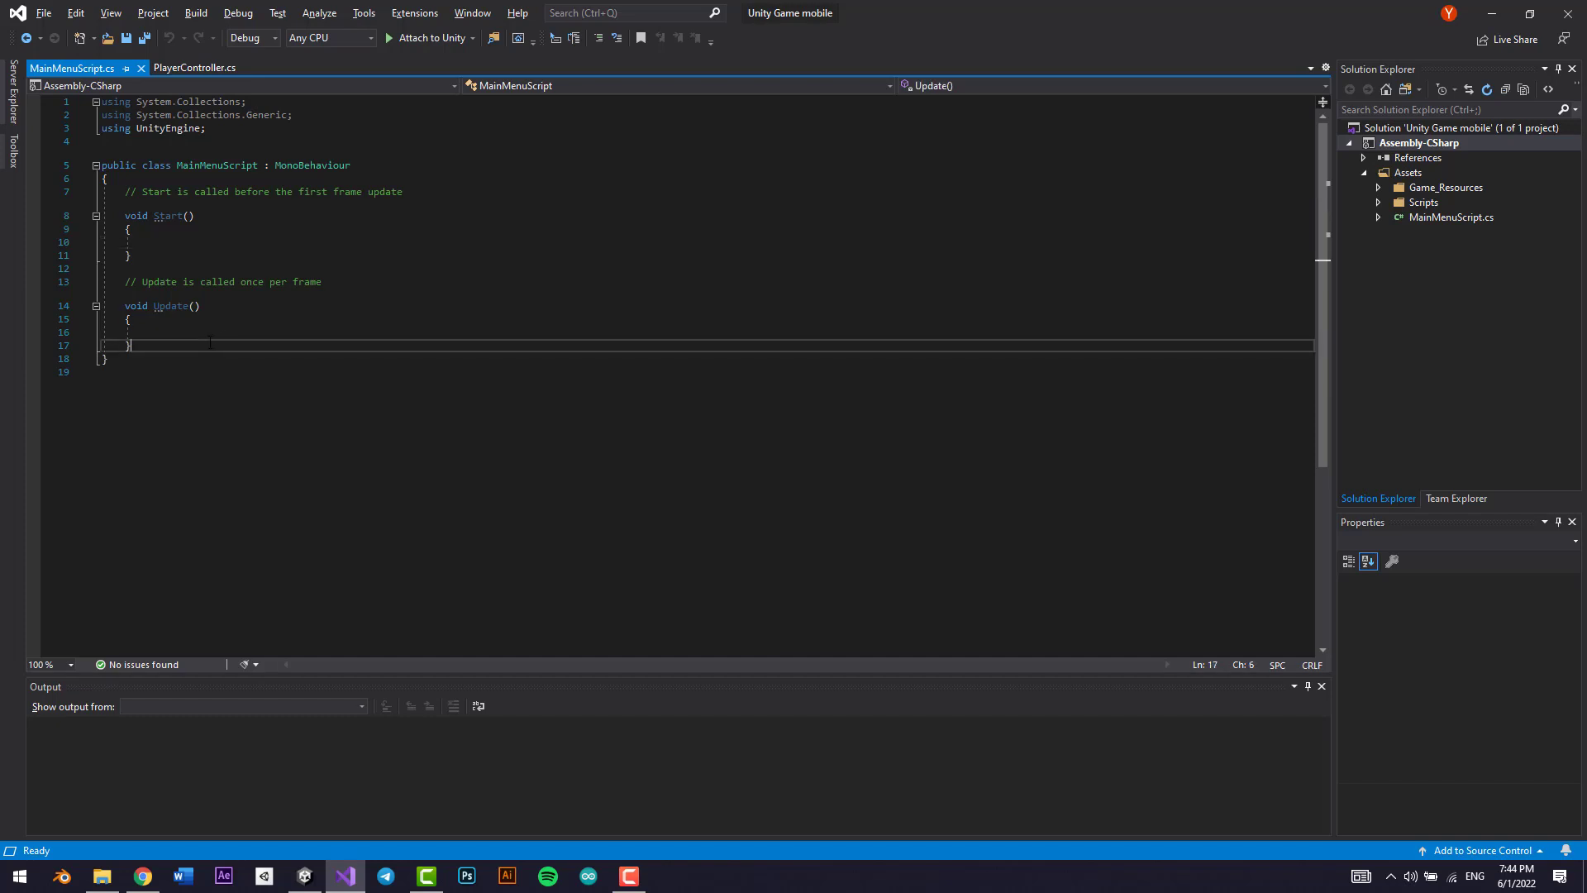
pyautogui.moveTo(122, 191); pyautogui.dragTo(213, 348)
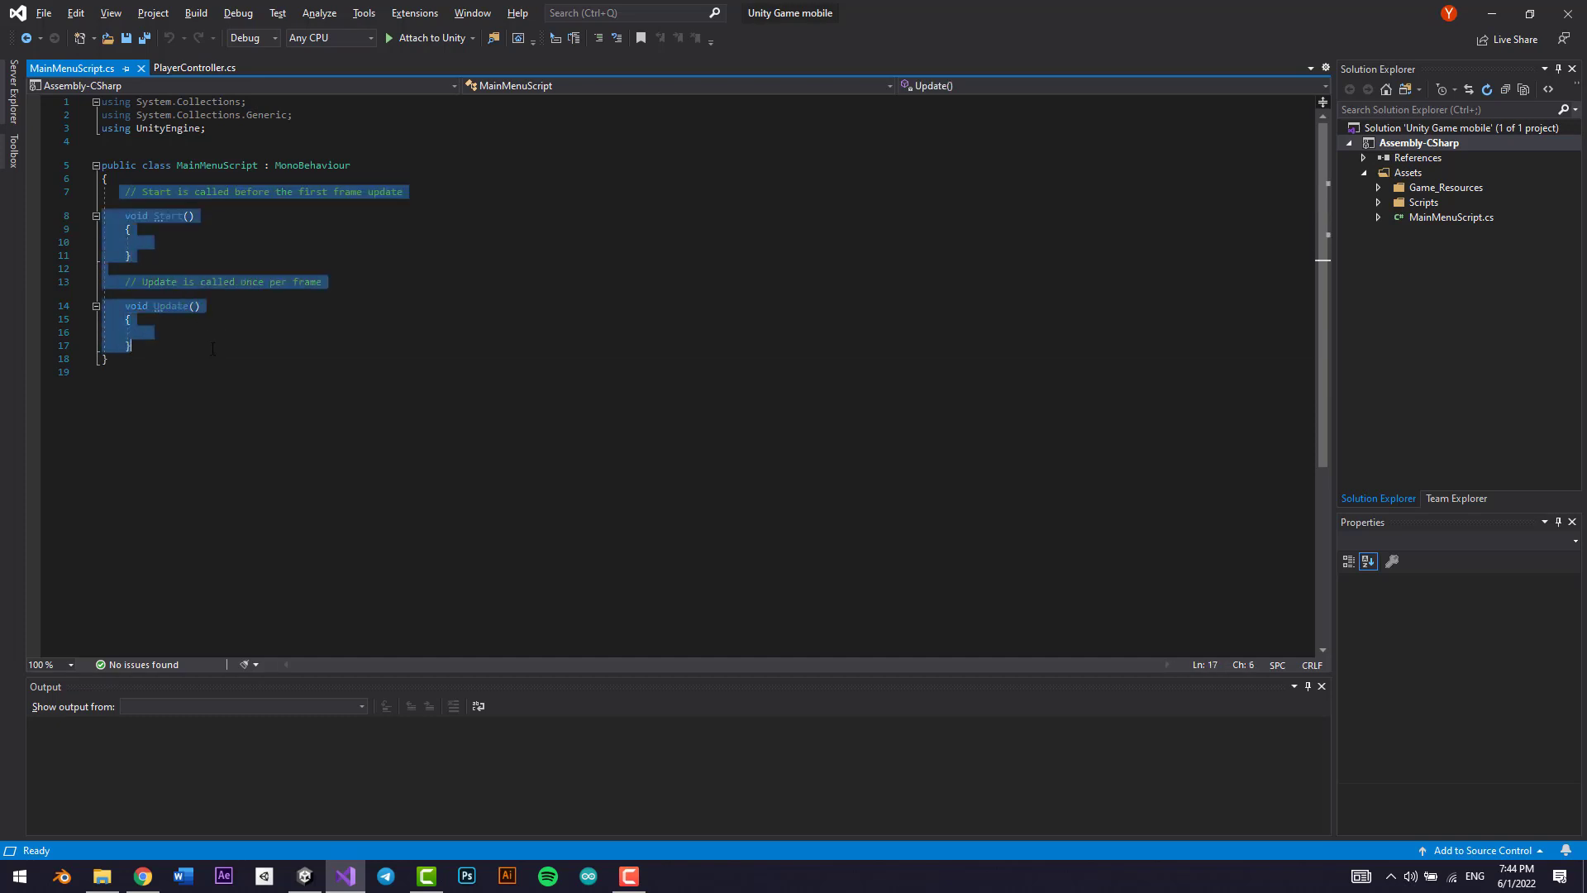
pyautogui.press('Delete')
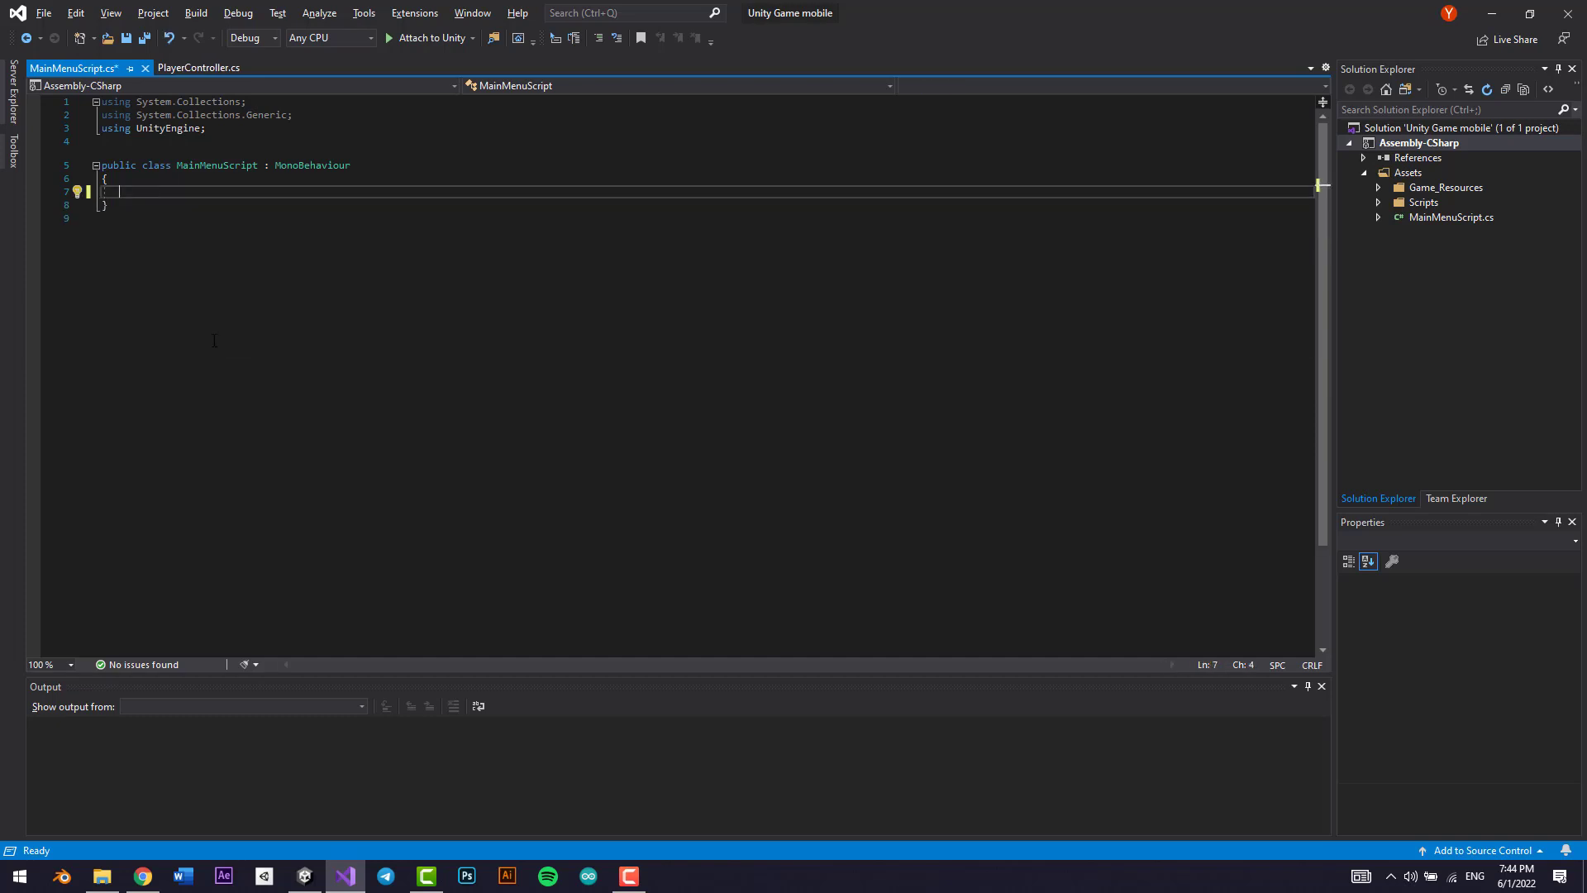
# Step: Declare an empty void method PlayGame() with braces inside the MainMenuScript class
pyautogui.write('void PLayGam')
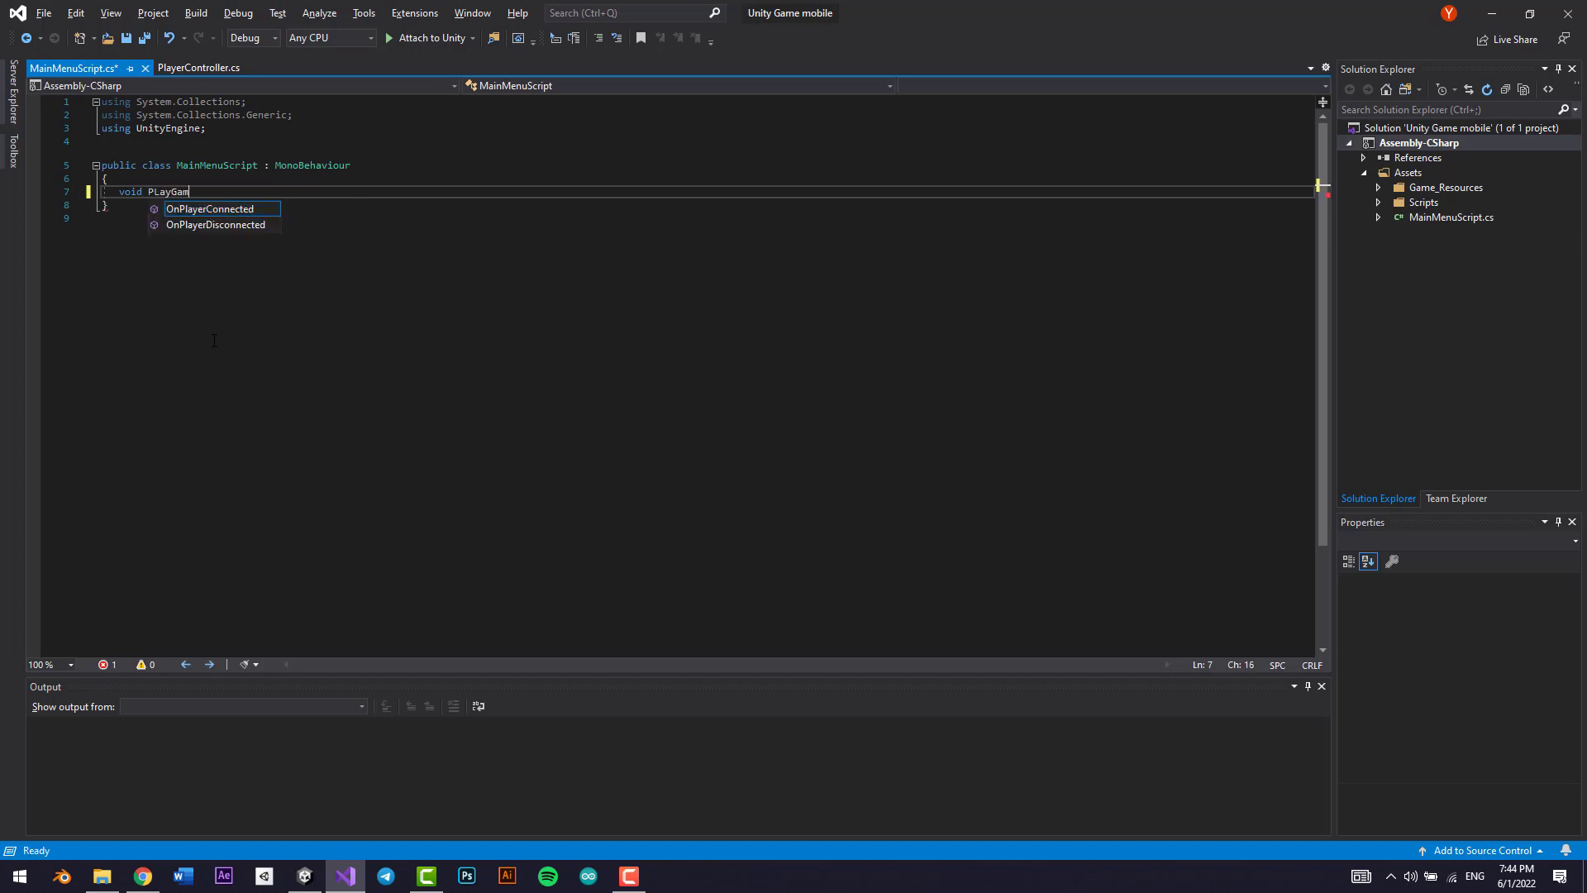
pyautogui.write('e()')
pyautogui.press('Return')
pyautogui.write('{')
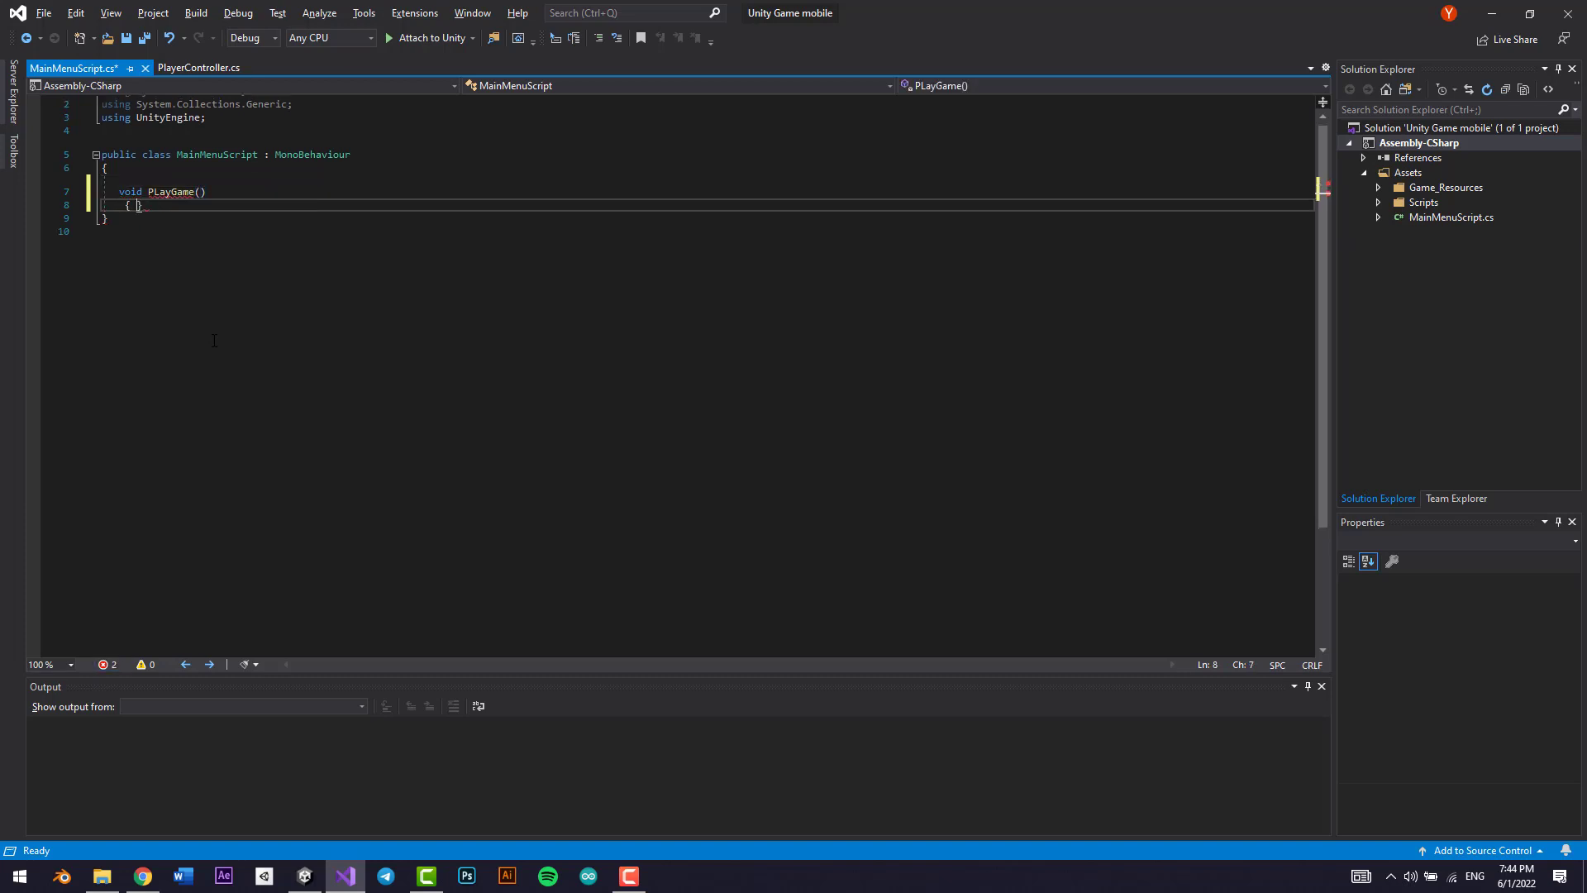
pyautogui.press('Return')
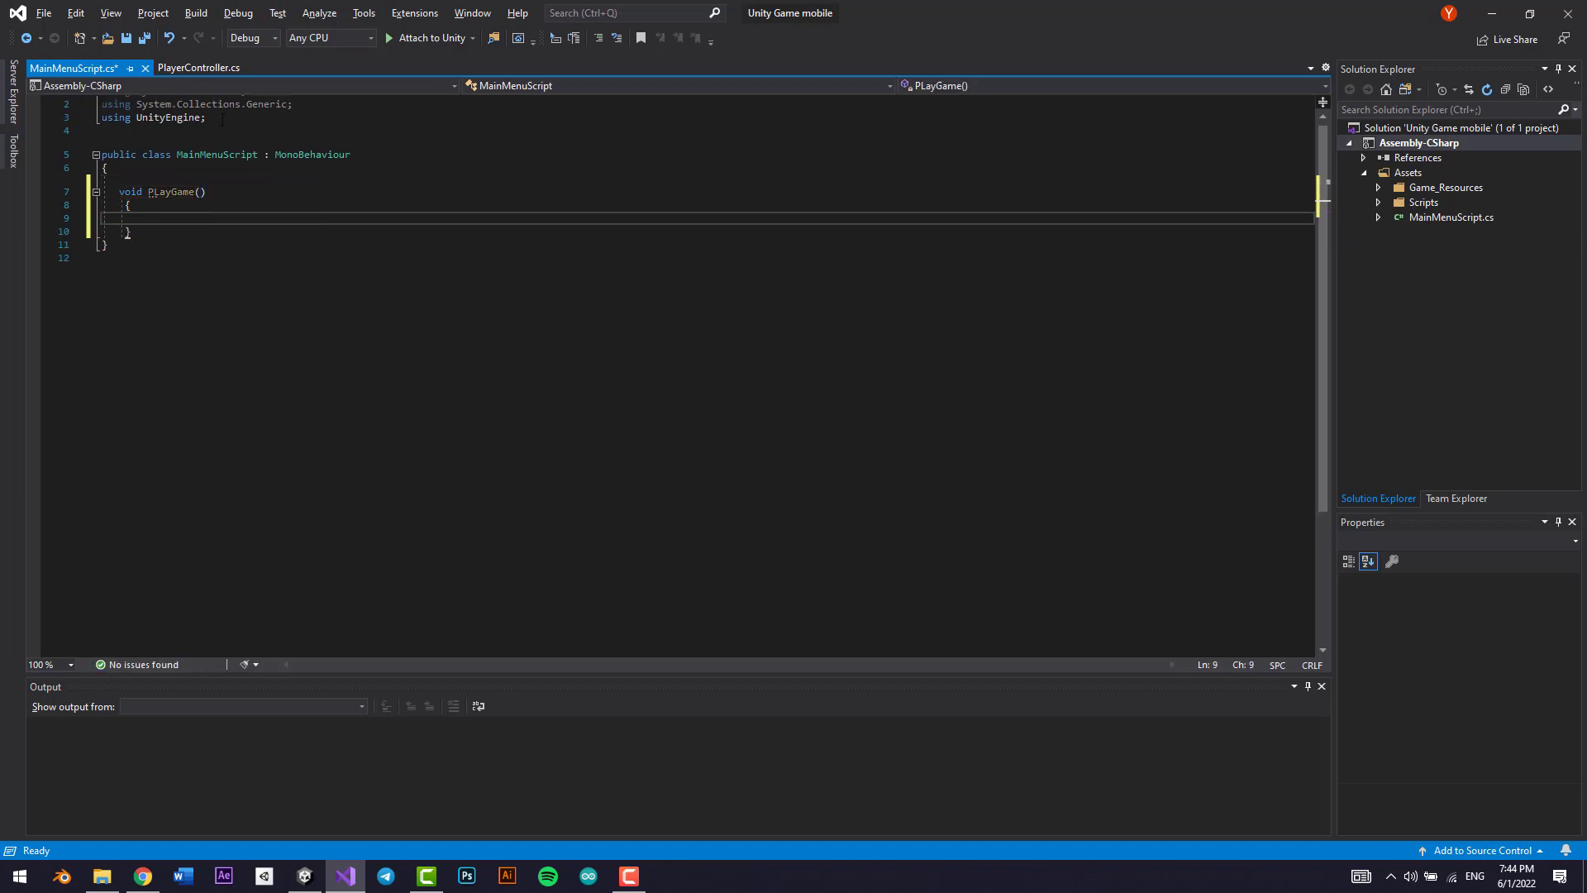
# Step: Add the directive "using UnityEngine.SceneManagement;" below "using UnityEngine;" and save the script
pyautogui.click(220, 120)
pyautogui.scroll(1, 221, 124)
pyautogui.hotkey('ctrl', 'd')
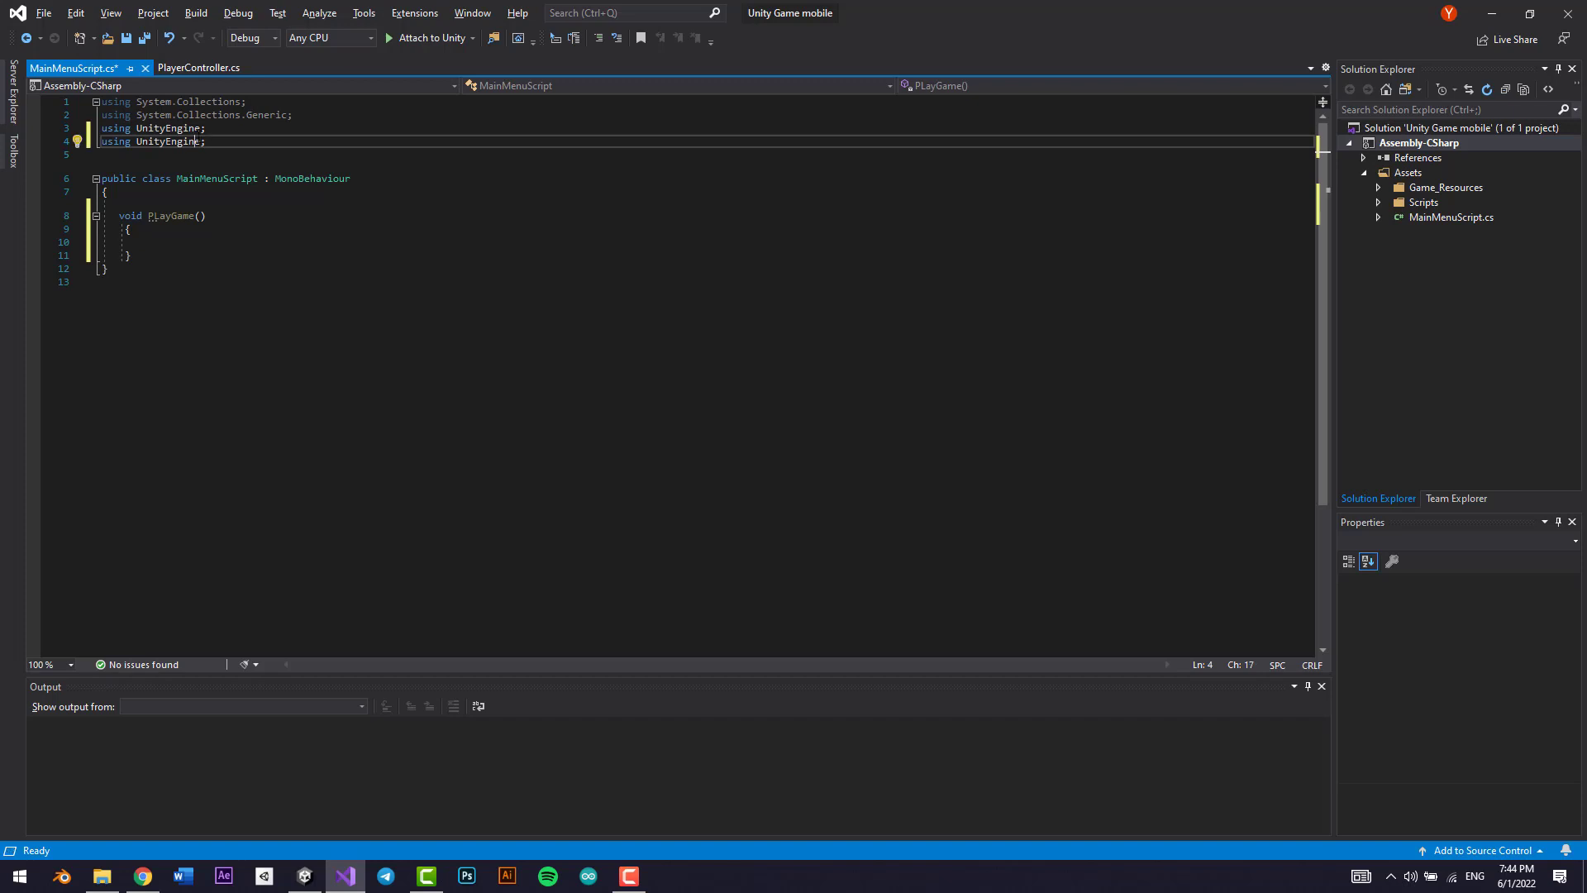
pyautogui.write('.scne')
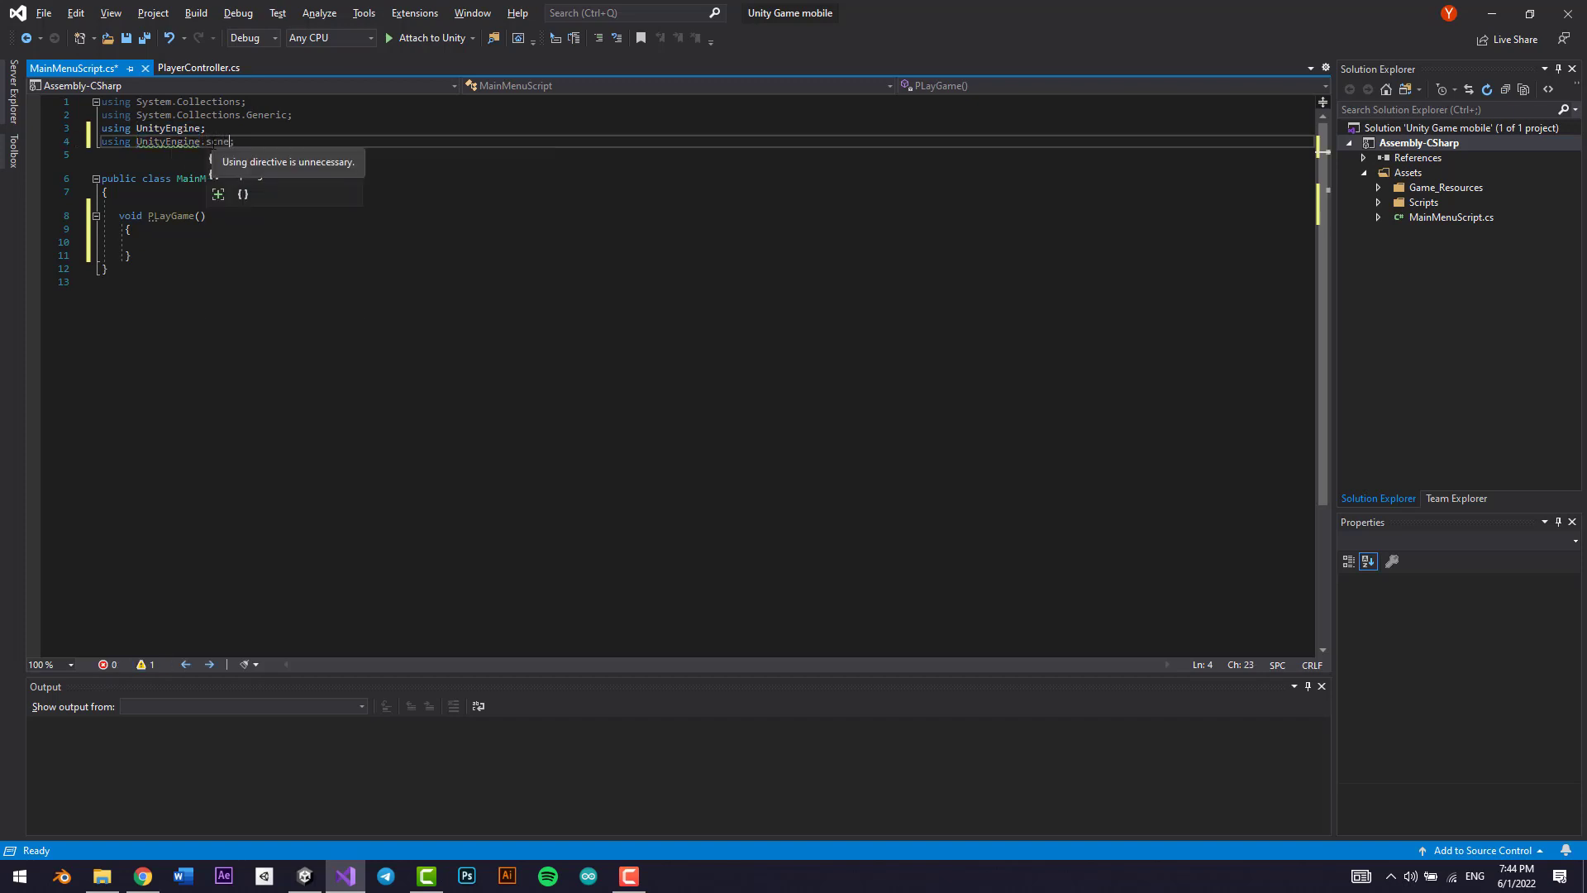
pyautogui.press('BackSpace')
pyautogui.press('BackSpace')
pyautogui.press('BackSpace')
pyautogui.press('BackSpace')
pyautogui.press('BackSpace')
pyautogui.press('BackSpace')
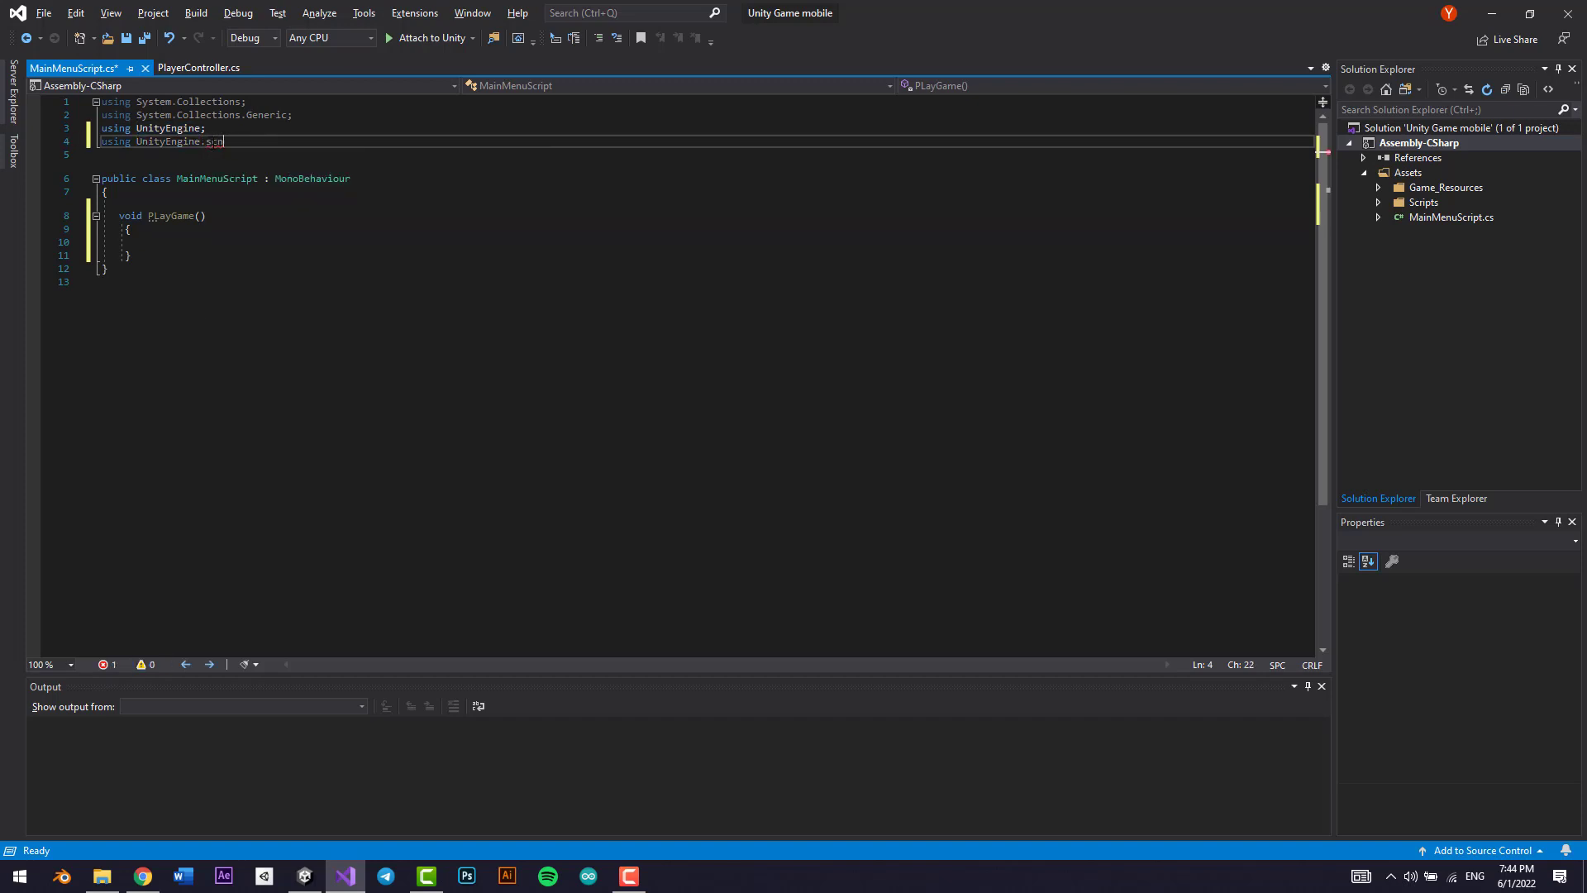
pyautogui.write('.SceneManagement;')
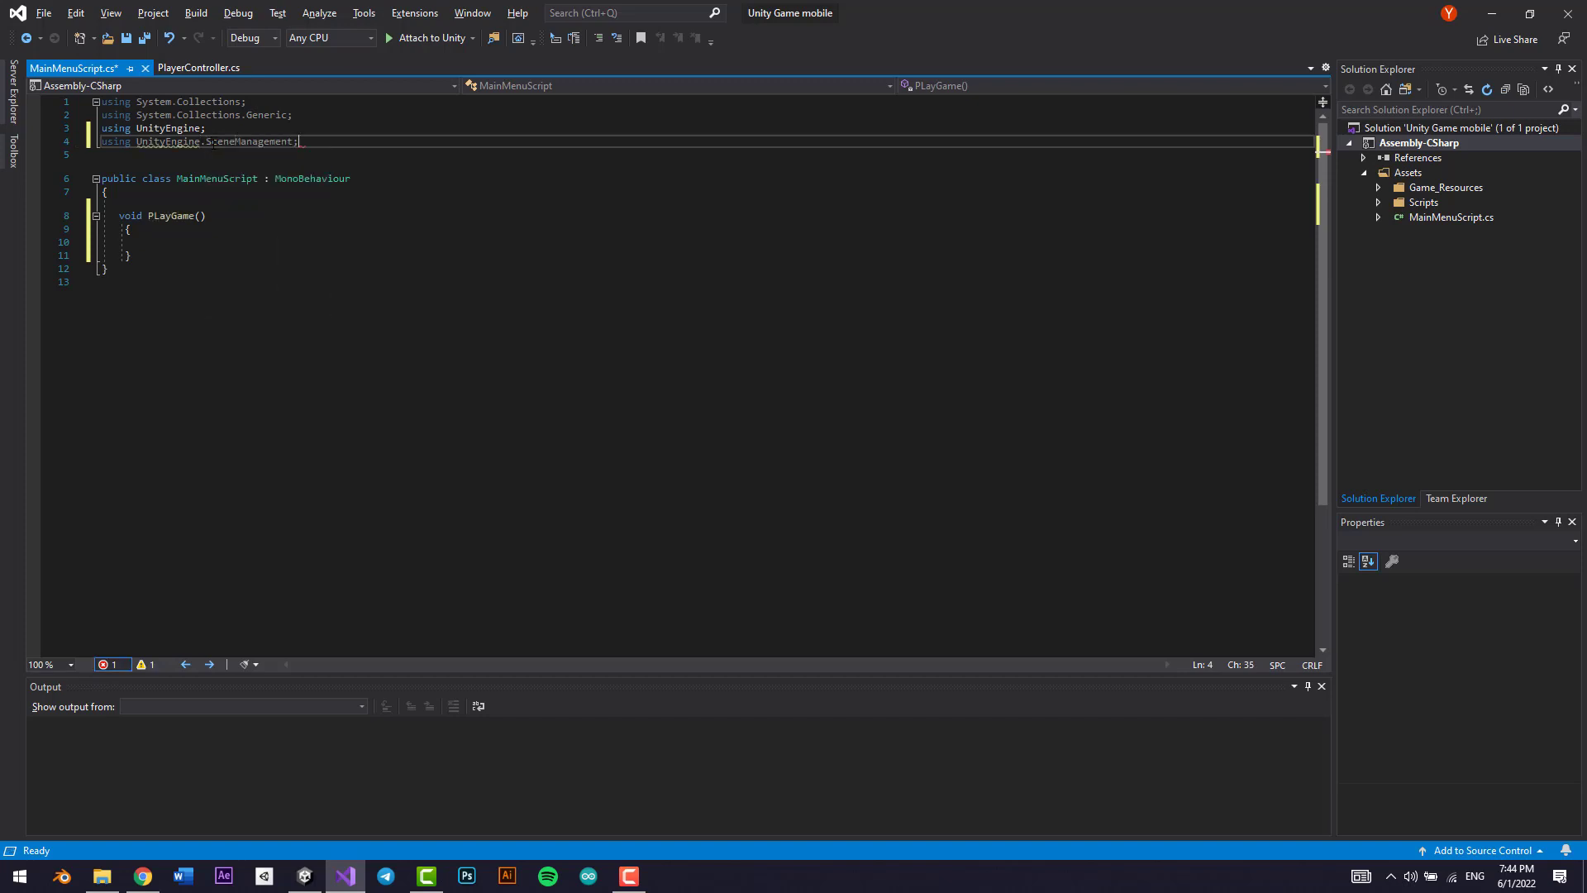
pyautogui.hotkey('ctrl', 's')
# Step: Switch to Unity and add the MainMenu scene to the build's scene list, placed above SampleScene at index 0
pyautogui.hotkey('alt', 'Tab')
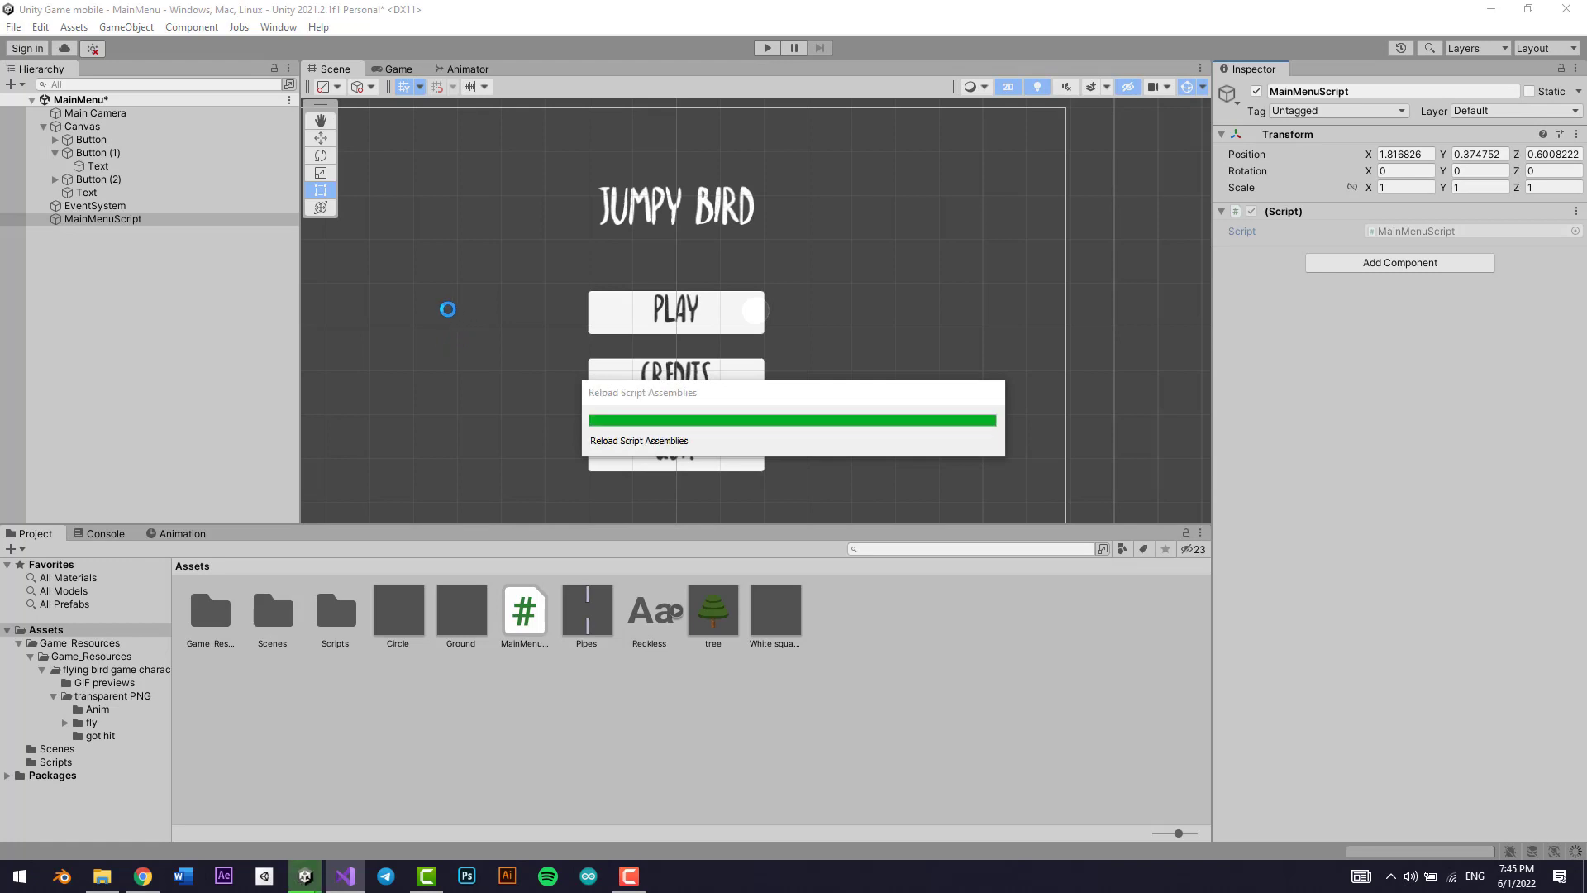
pyautogui.click(14, 26)
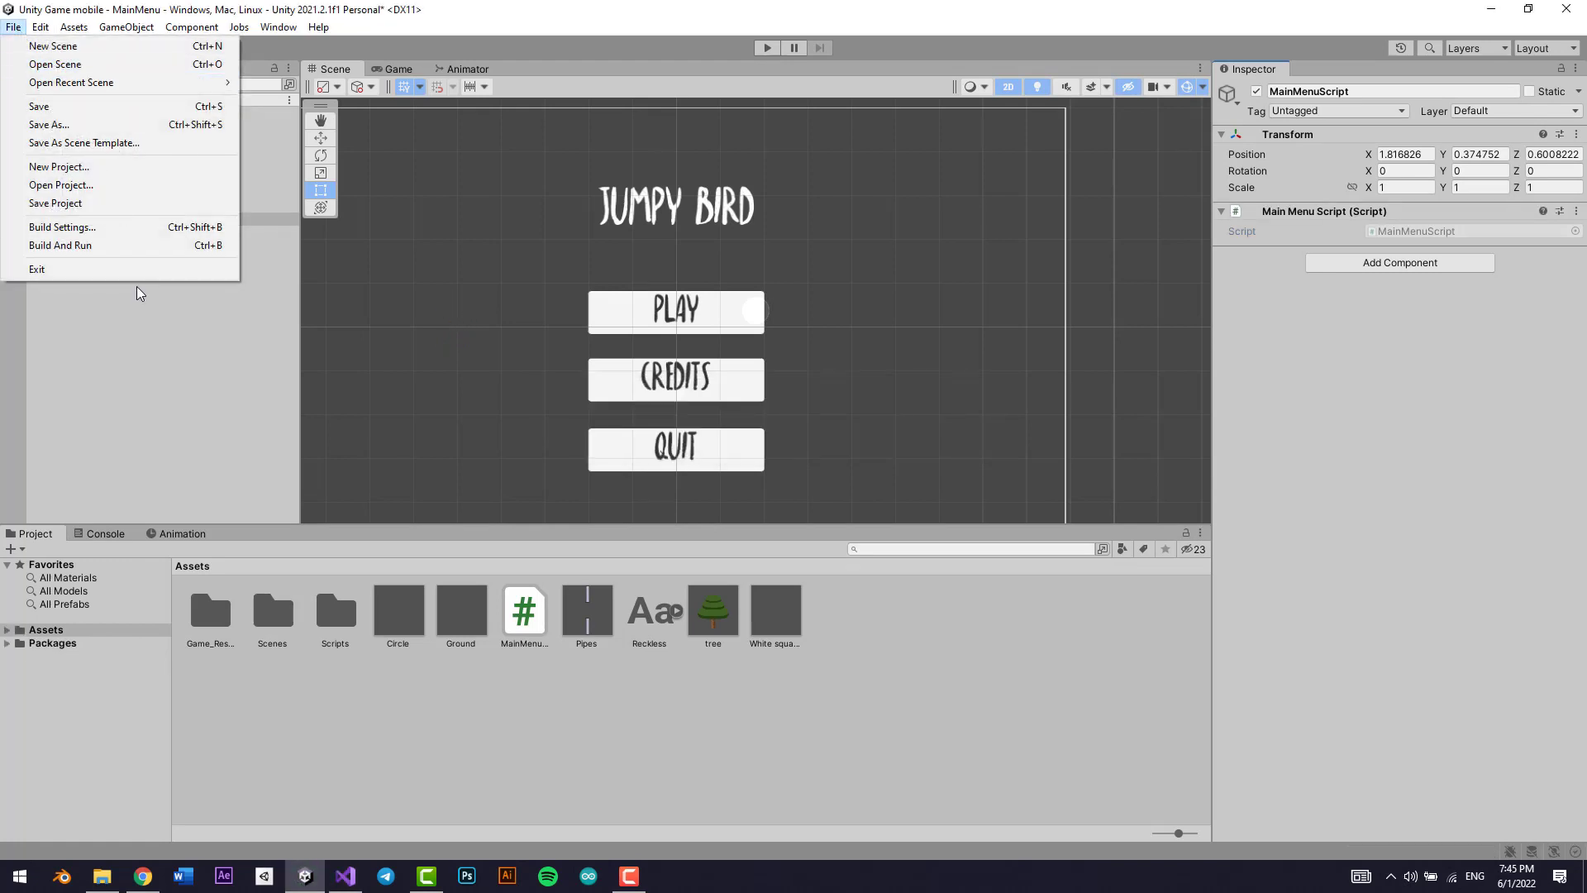
pyautogui.click(125, 228)
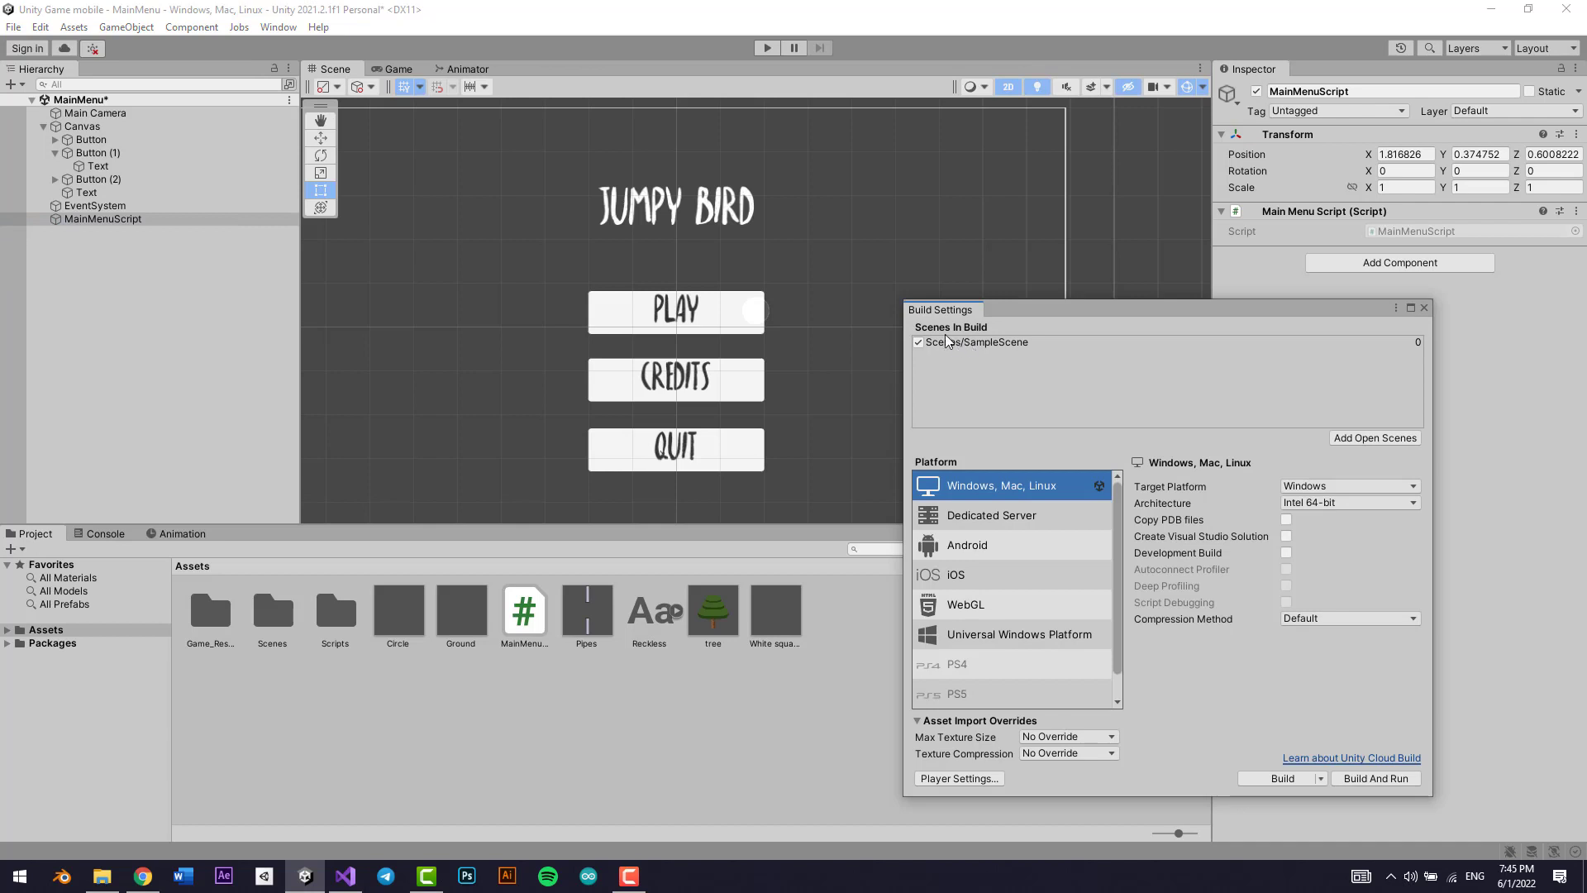
pyautogui.doubleClick(258, 616)
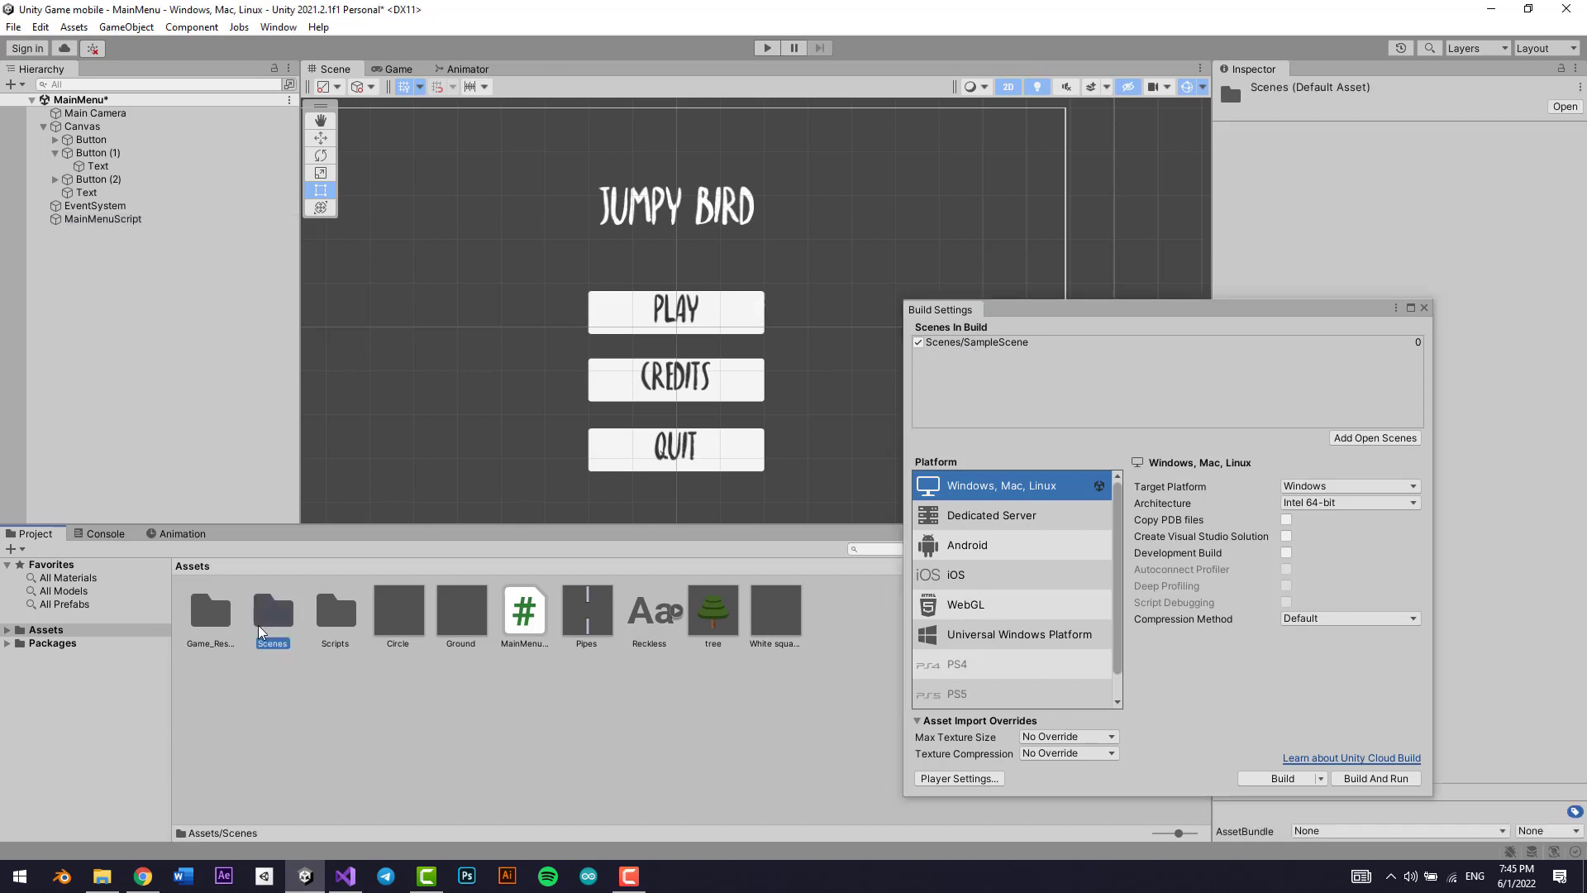
pyautogui.moveTo(206, 629); pyautogui.dragTo(990, 343)
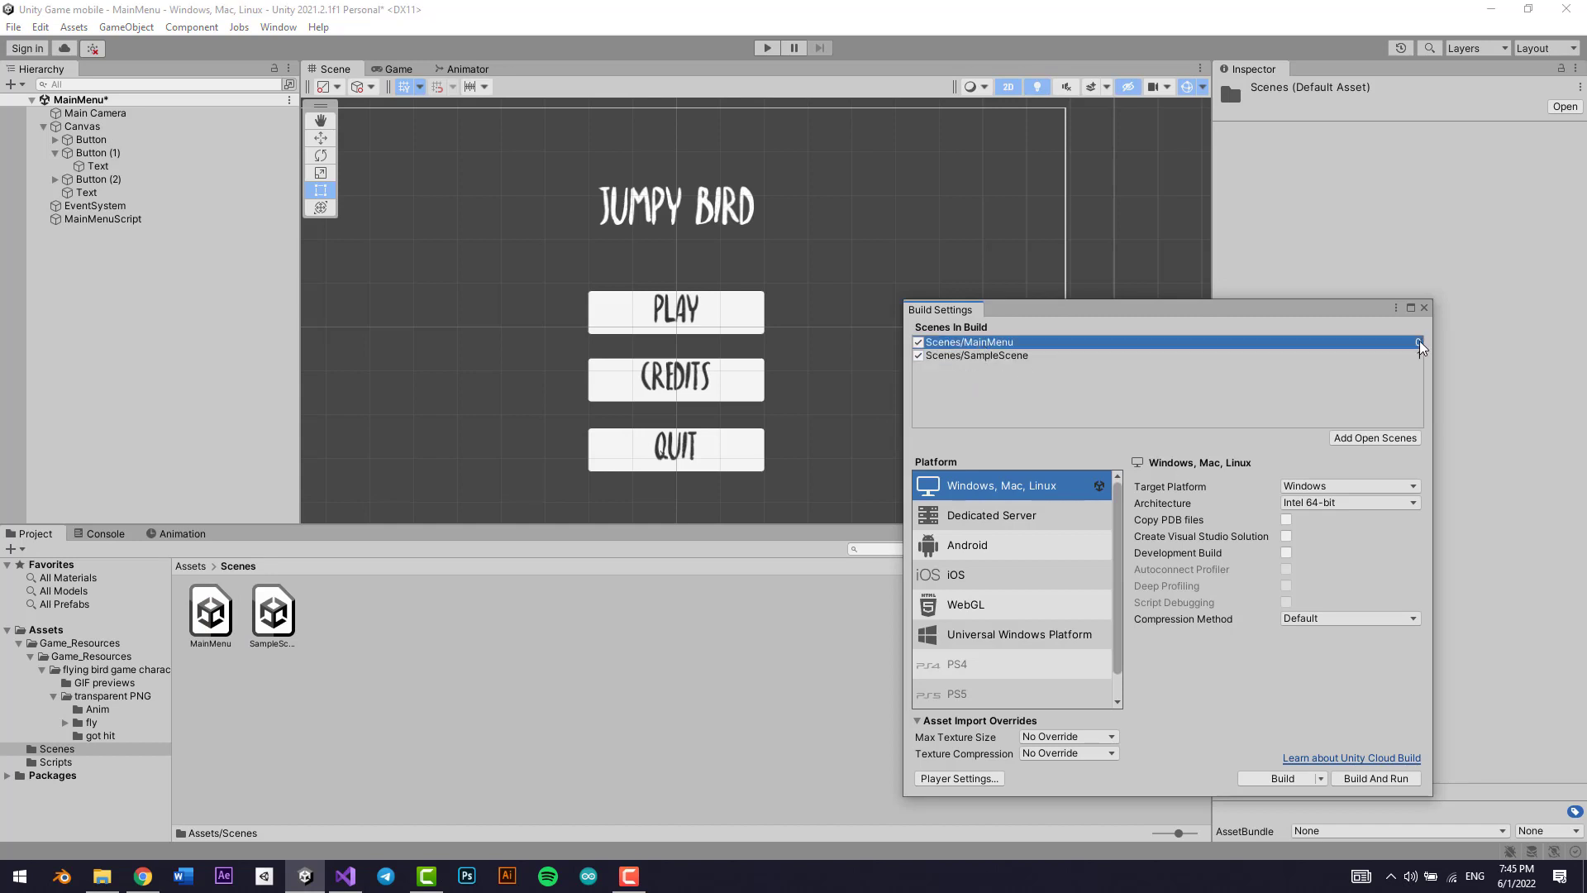
pyautogui.click(1387, 358)
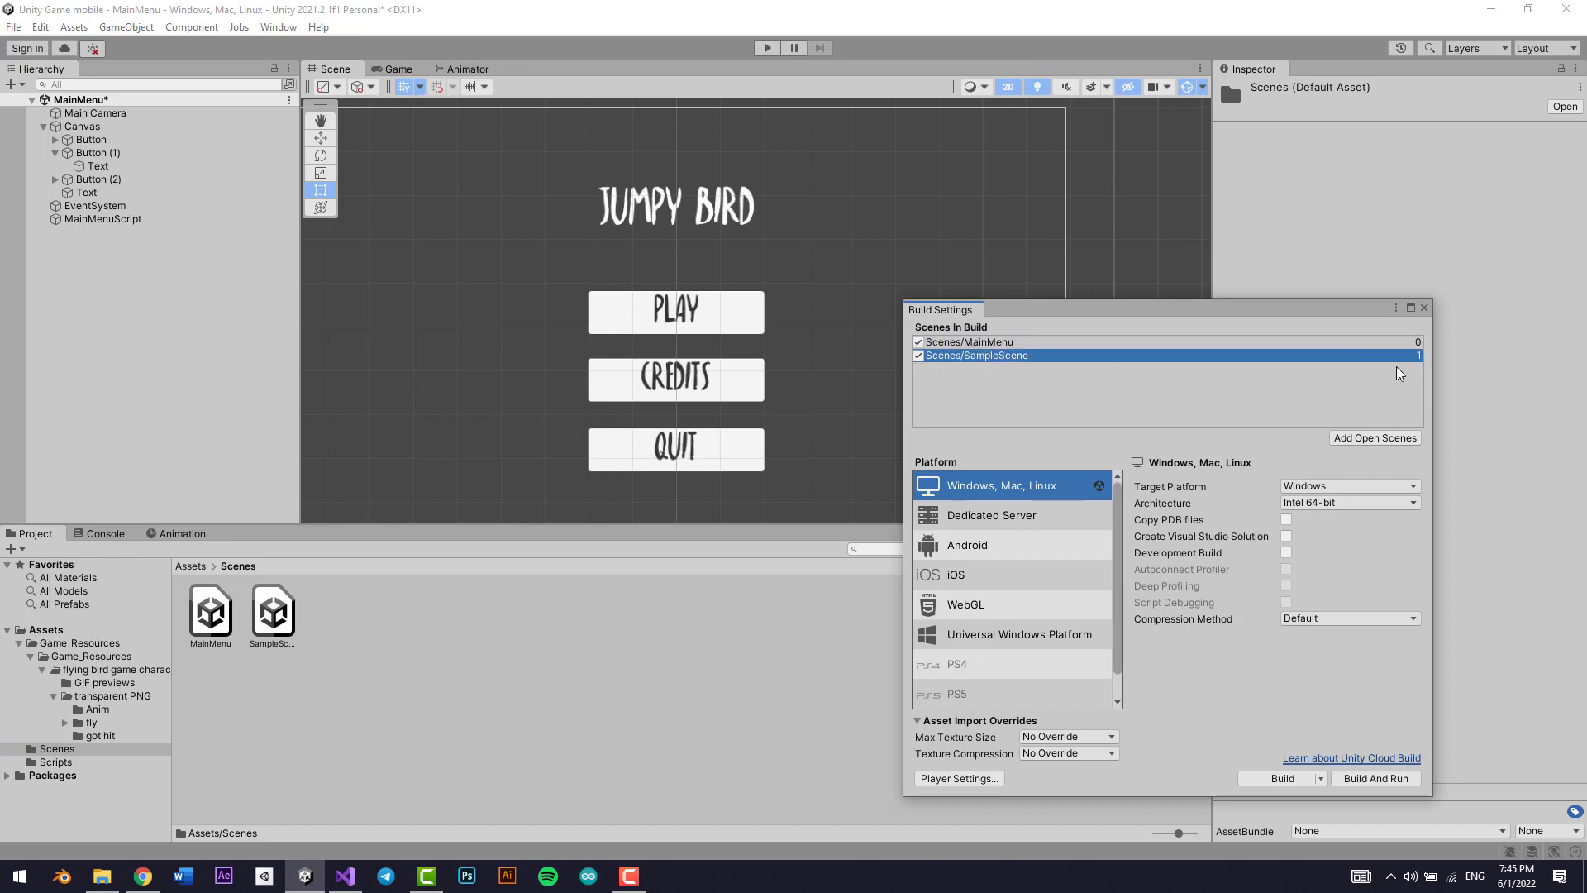
pyautogui.click(1112, 342)
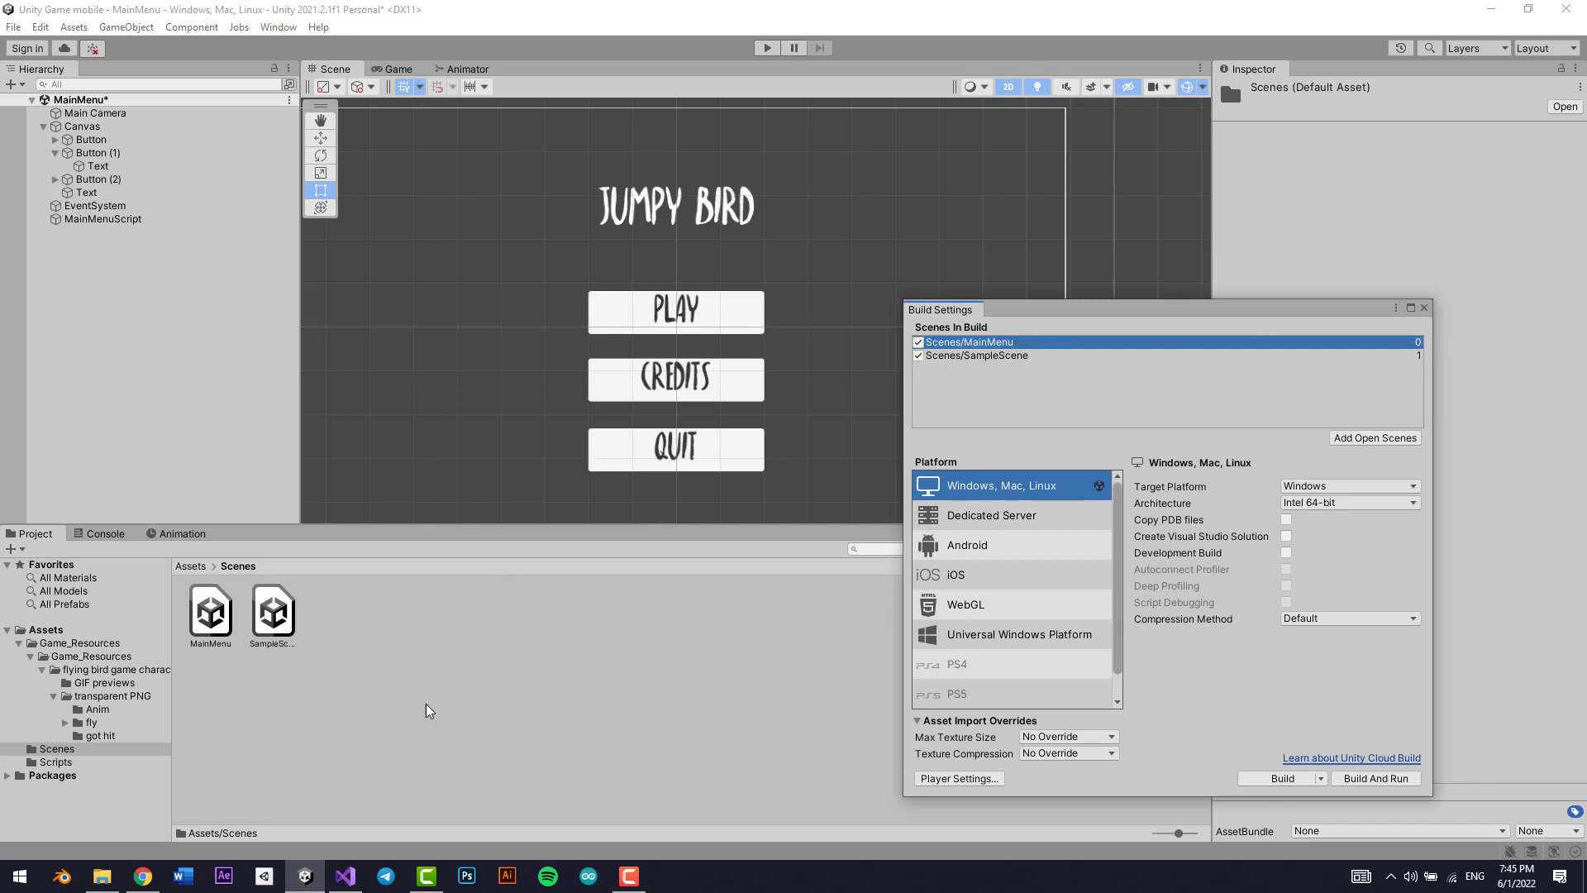
pyautogui.click(1424, 309)
# Step: Return to Visual Studio and start a SceneManager.LoadScene() call in the body of PlayGame
pyautogui.click(346, 876)
pyautogui.click(180, 254)
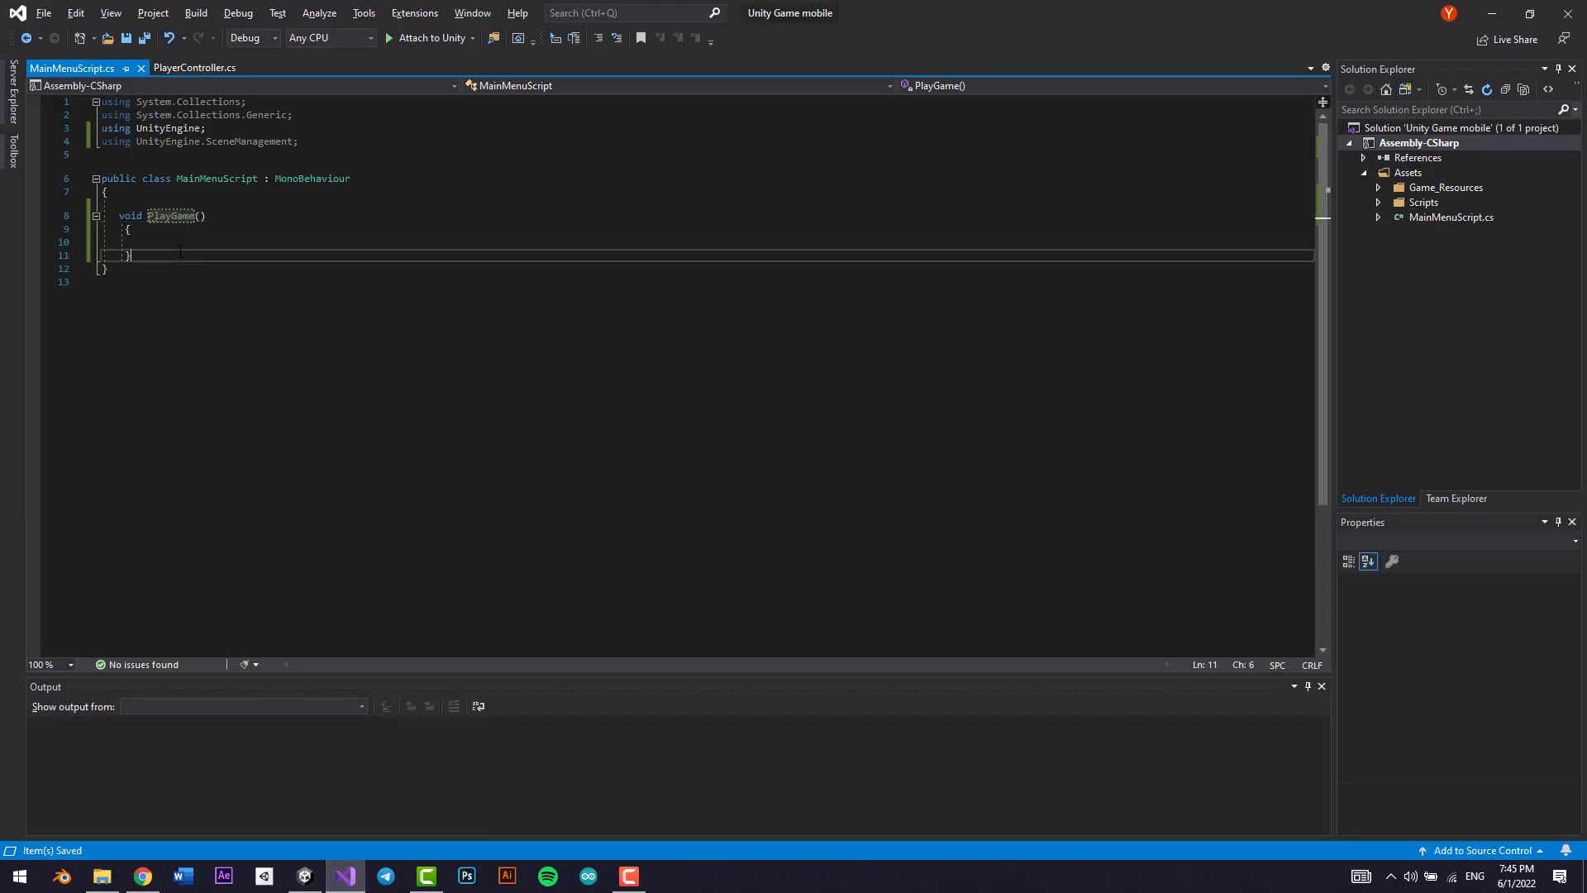
pyautogui.click(178, 242)
pyautogui.write('s')
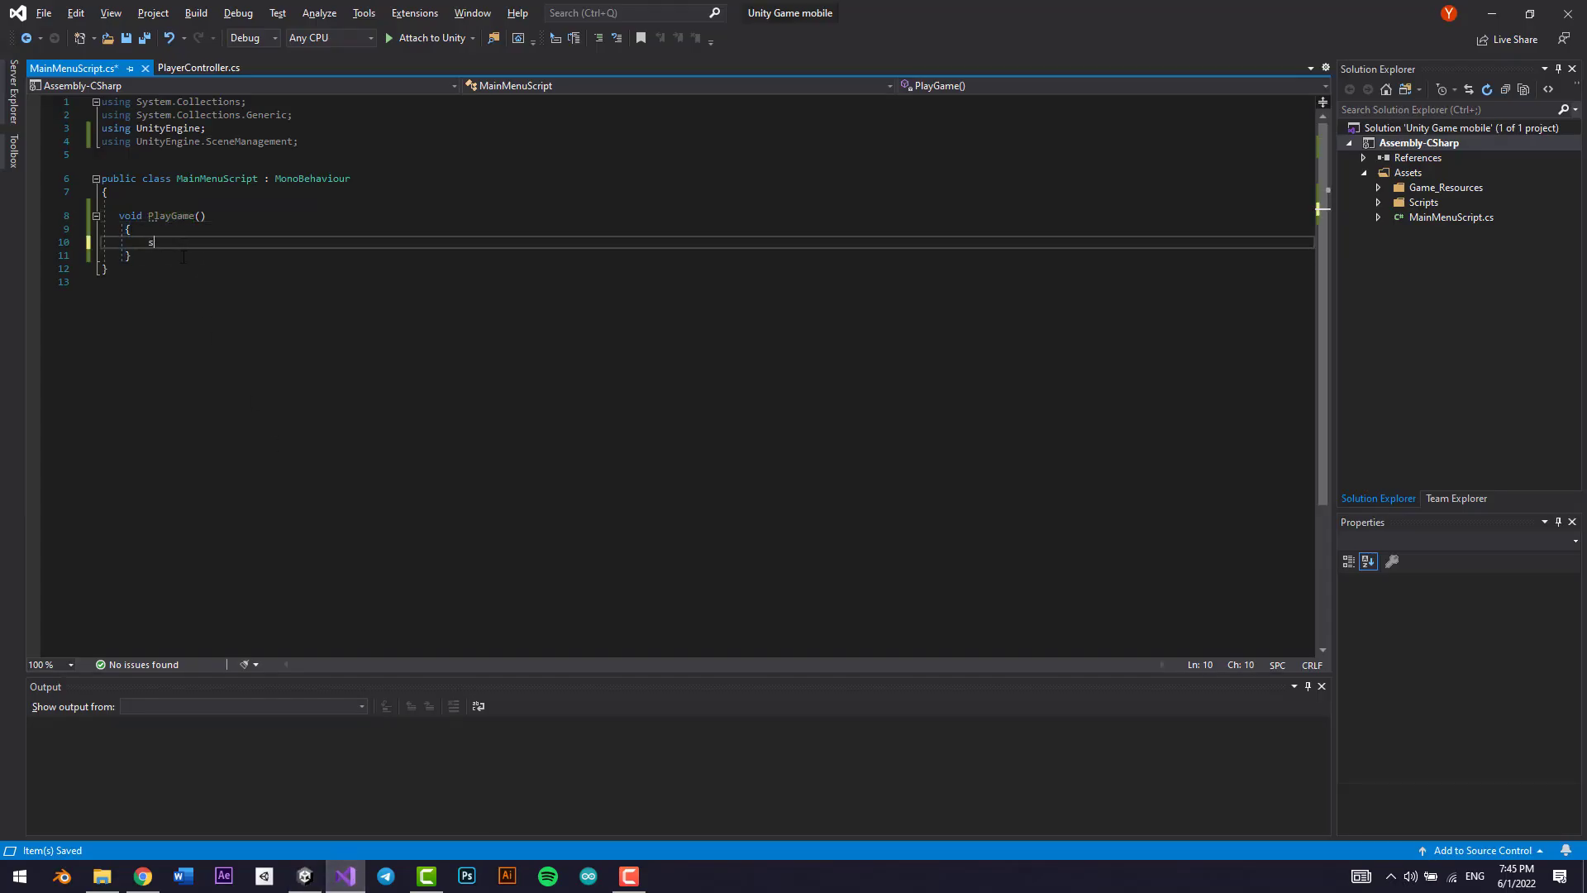
pyautogui.write('cneem.load')
pyautogui.press('Tab')
pyautogui.write('(')
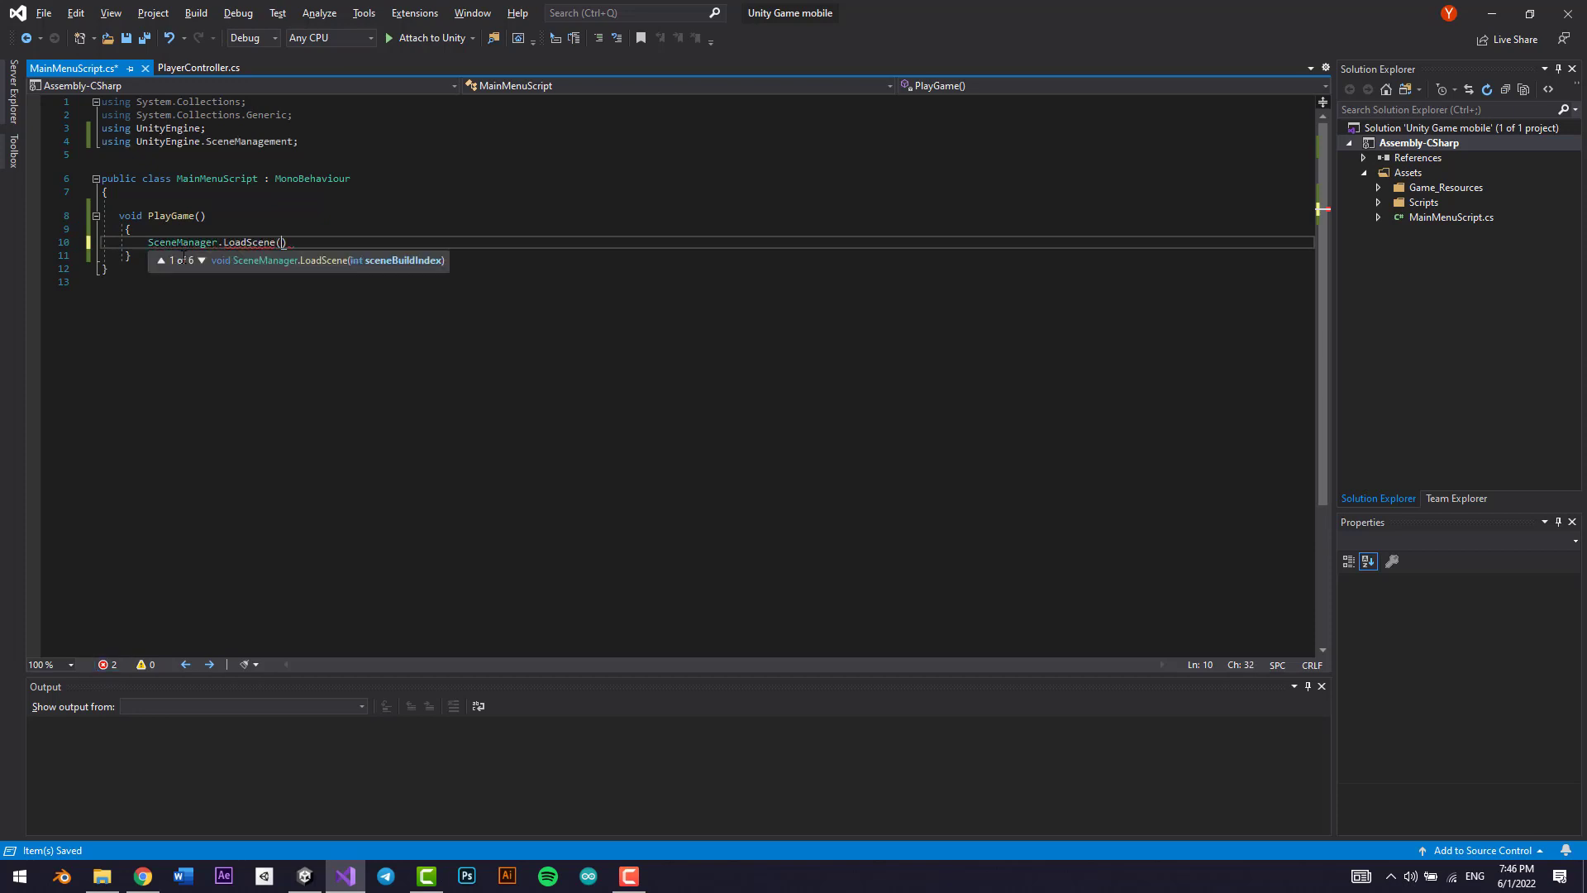
# Step: Pass "SampleScene" to the LoadScene call, checking the scene file's name in Unity, and end the statement with a semicolon
pyautogui.write('"')
pyautogui.hotkey('alt', 'Tab')
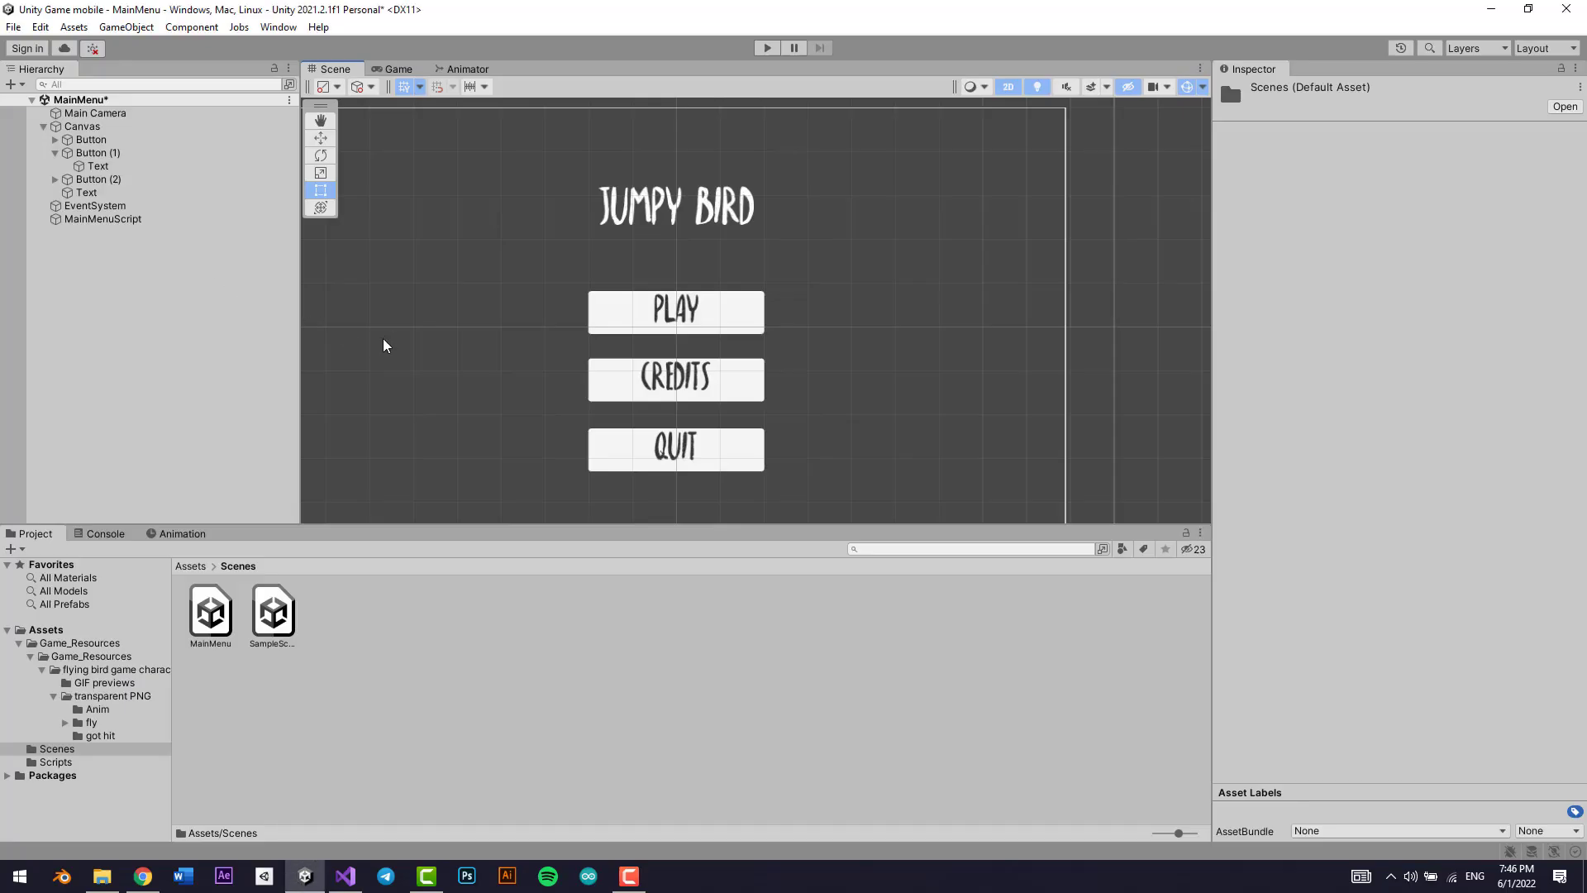
pyautogui.hotkey('alt', 'Tab')
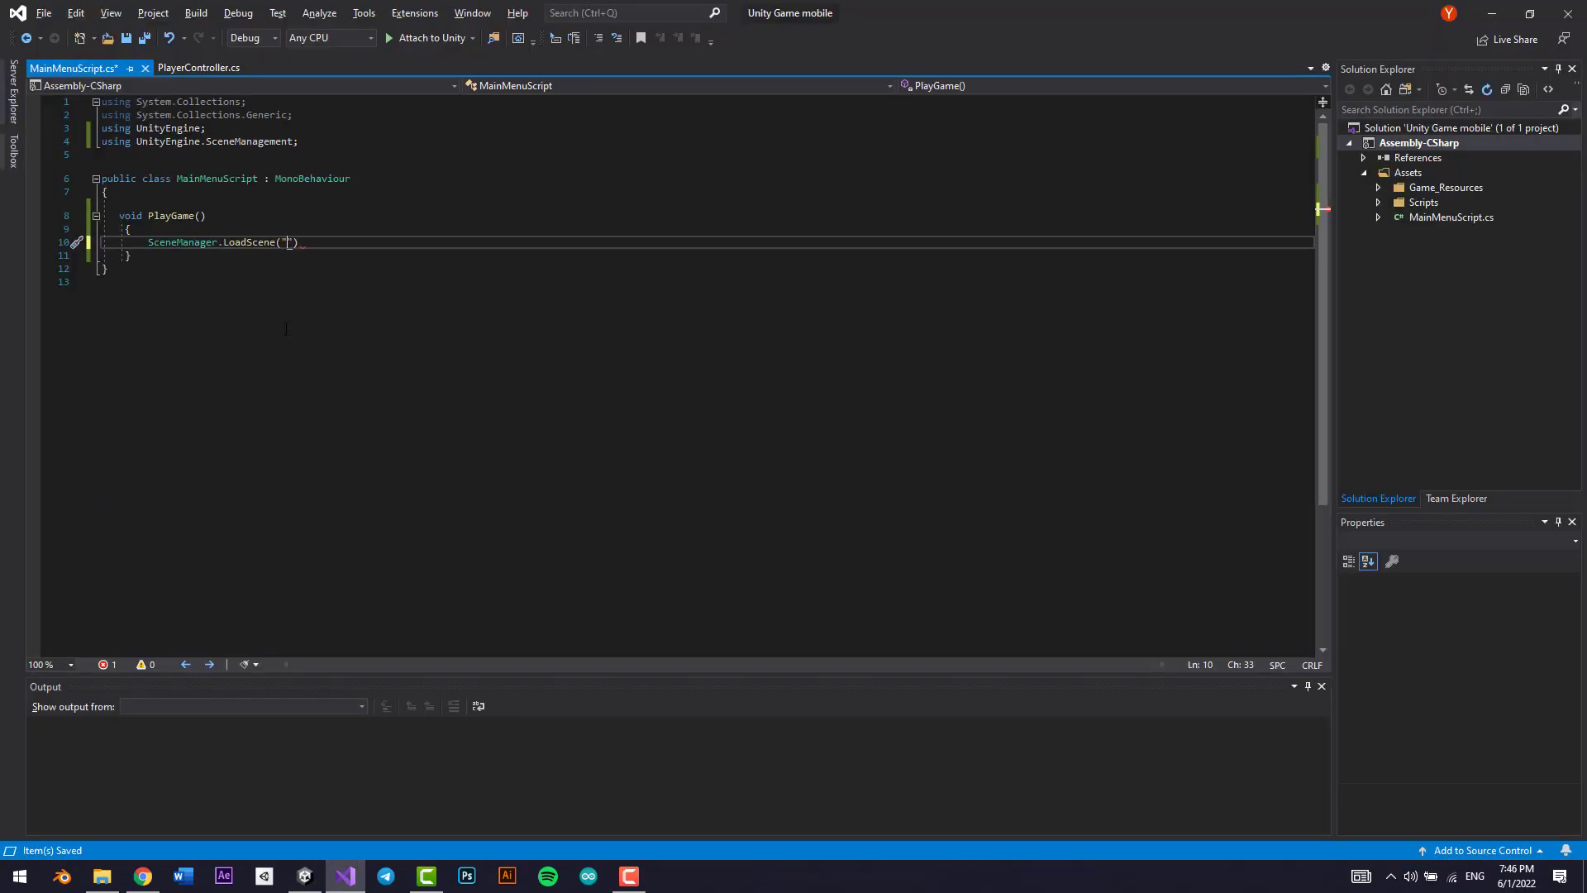
pyautogui.write('Sampla')
pyautogui.press('BackSpace')
pyautogui.write('eScene')
pyautogui.hotkey('alt', 'Tab')
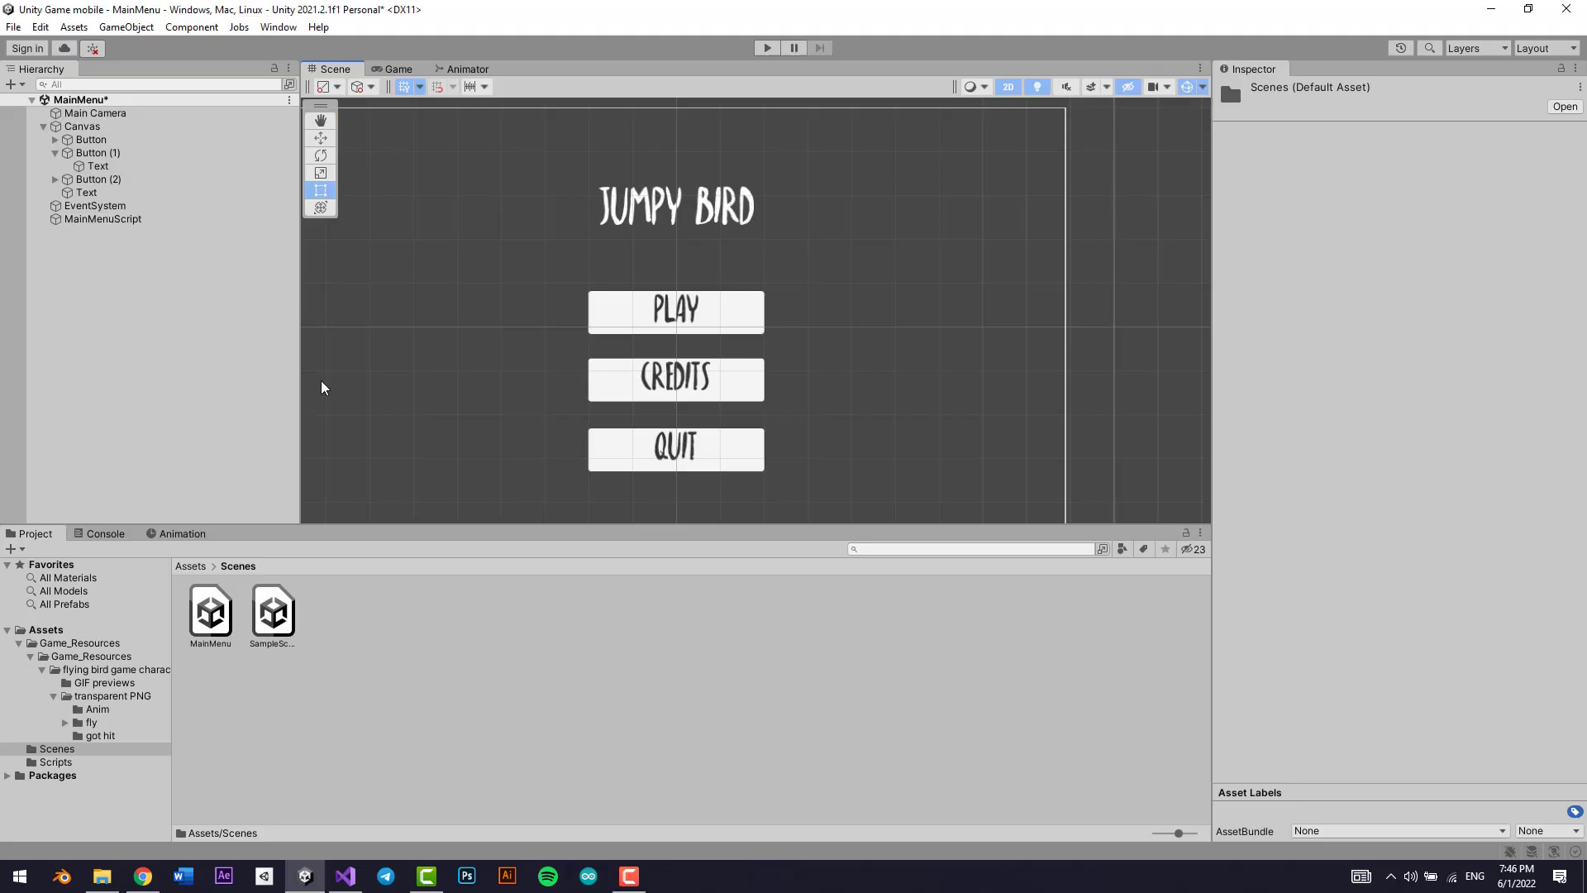
pyautogui.click(258, 610)
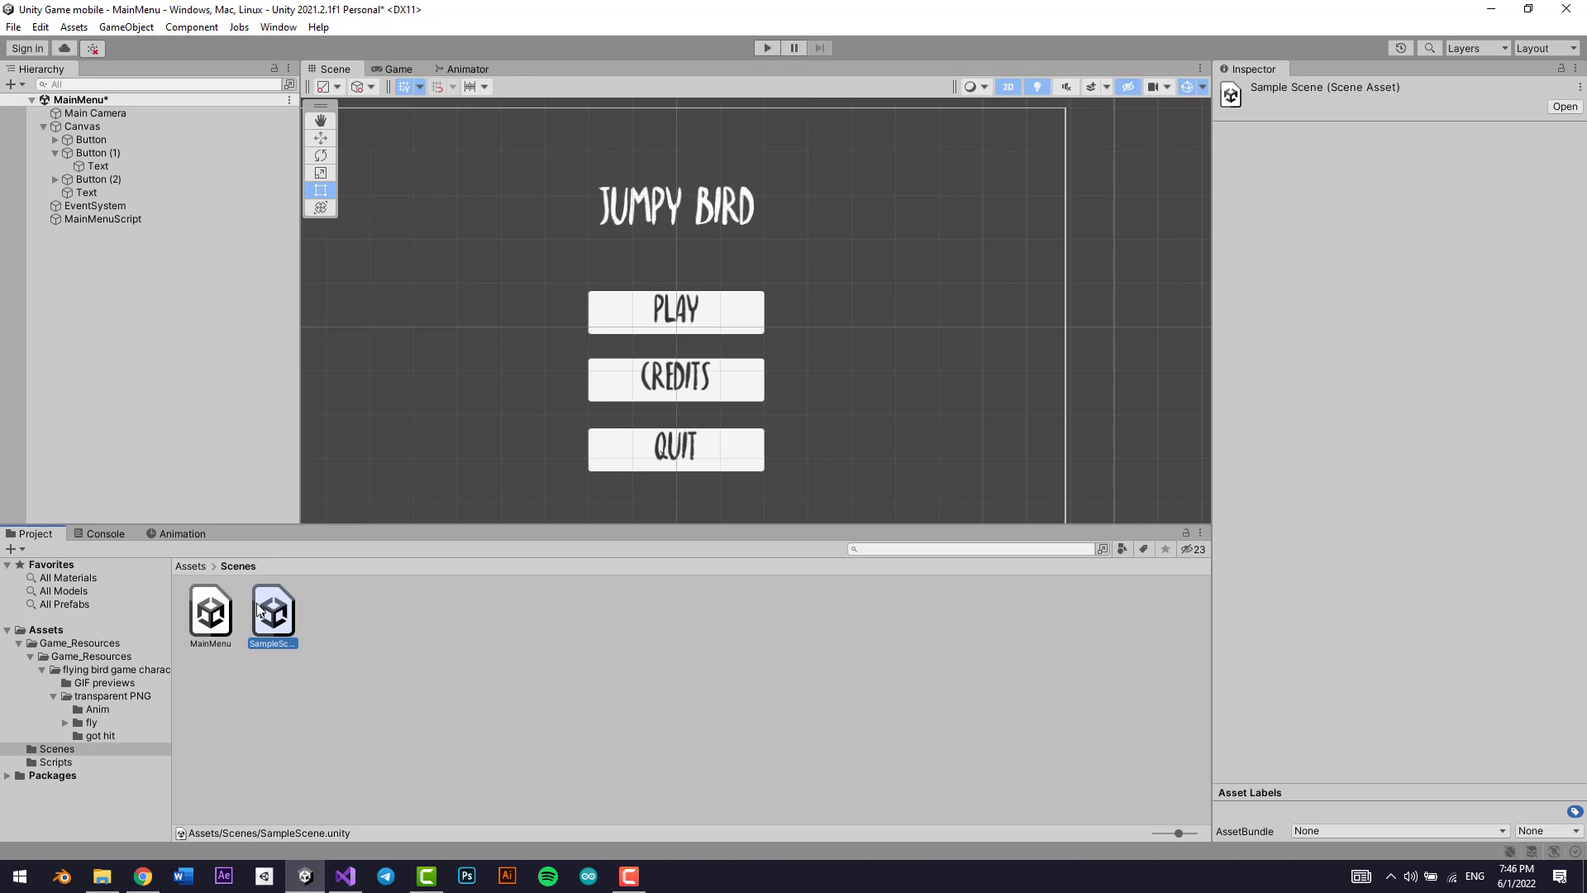
pyautogui.hotkey('alt', 'Tab')
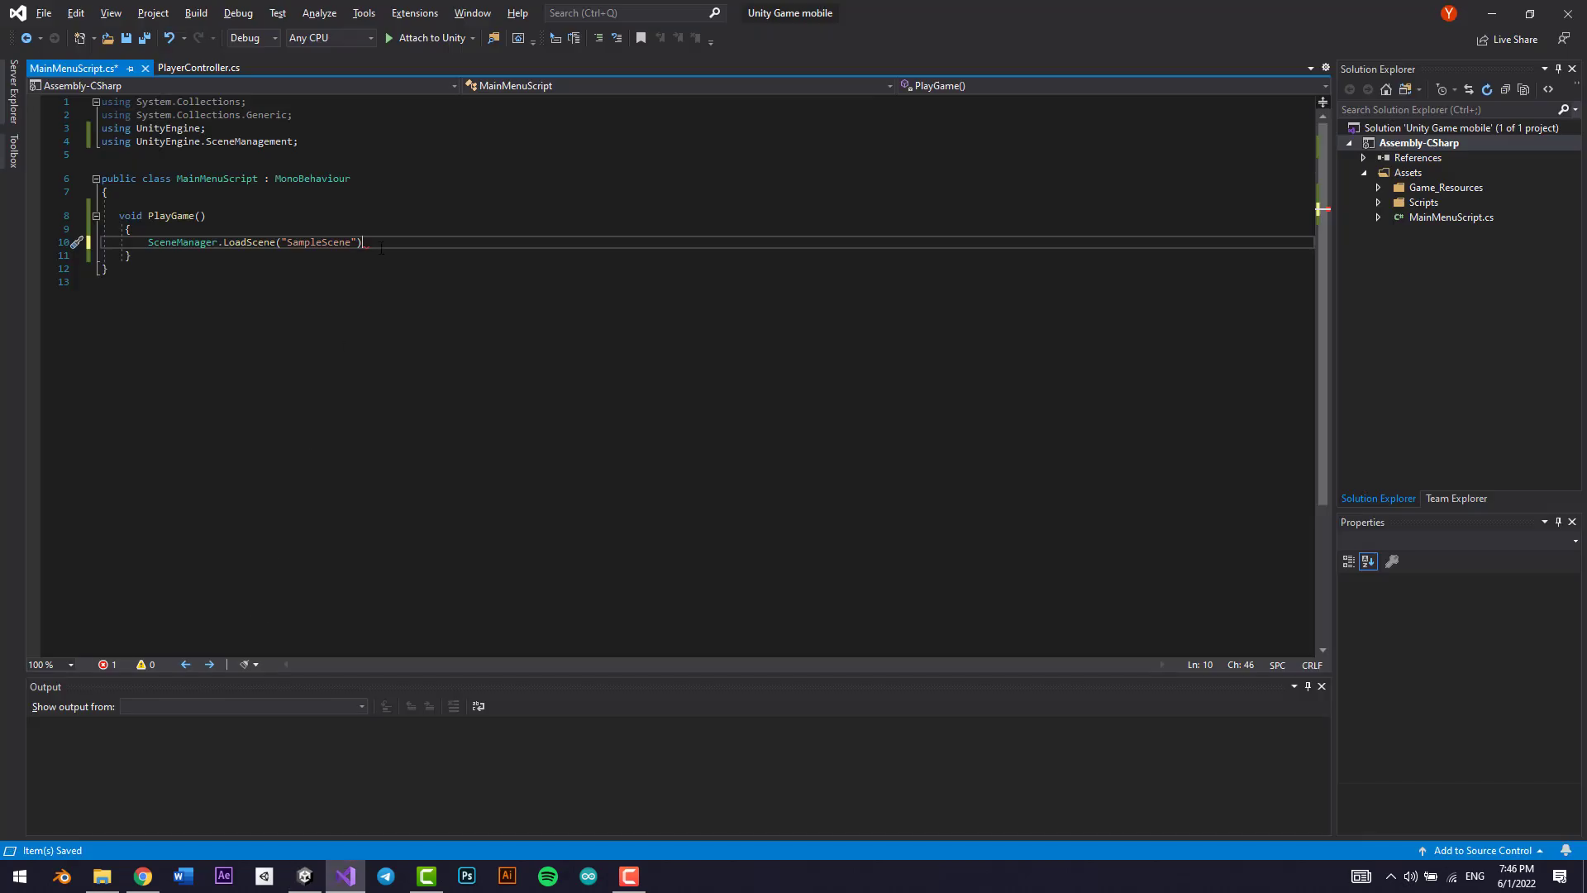
pyautogui.write(';')
# Step: Add a second statement in PlayGame: SceneManager.LoadScene(SceneManager.GetActiveScene().buildIndex + 1);
pyautogui.press('Return')
pyautogui.write('s')
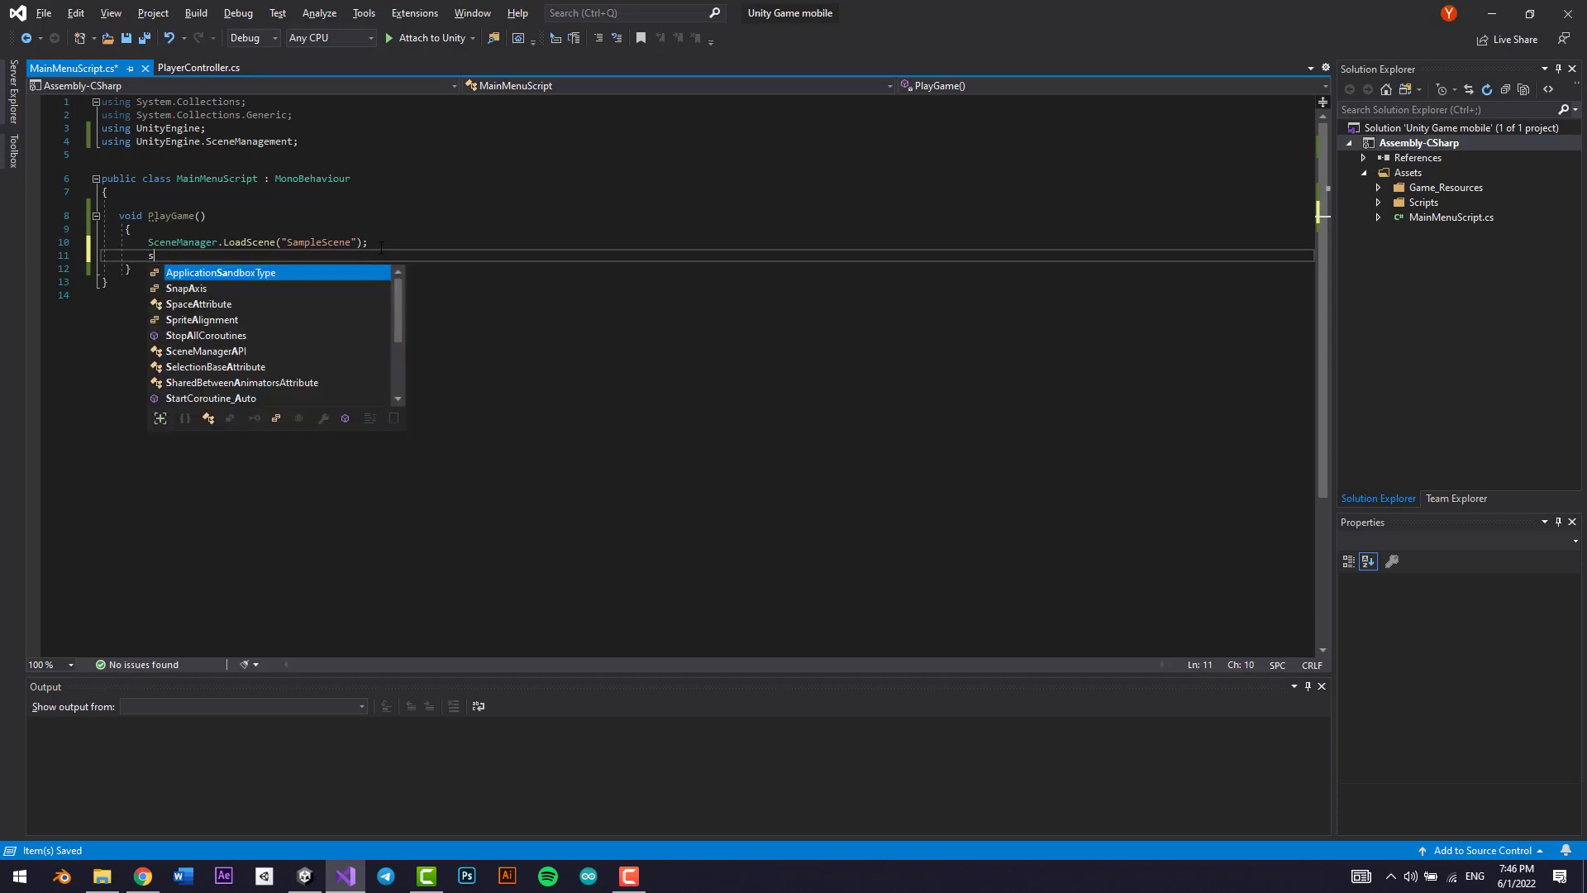
pyautogui.write('ceneManager.LoadScene(')
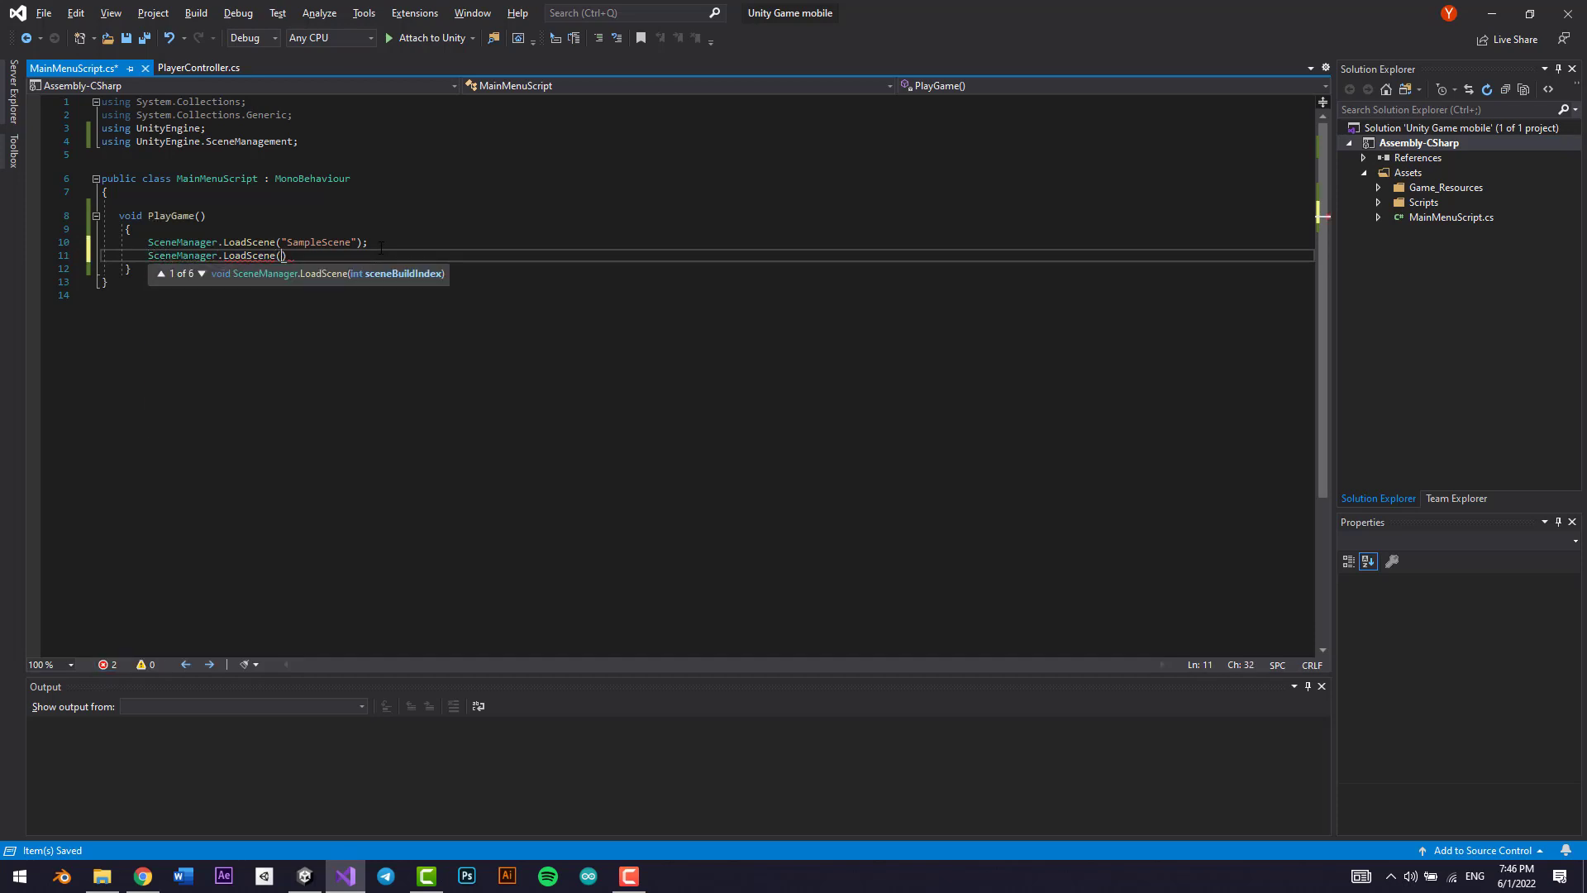
pyautogui.write('scnee')
pyautogui.press('Down')
pyautogui.press('Down')
pyautogui.press('Down')
pyautogui.press('Down')
pyautogui.press('Down')
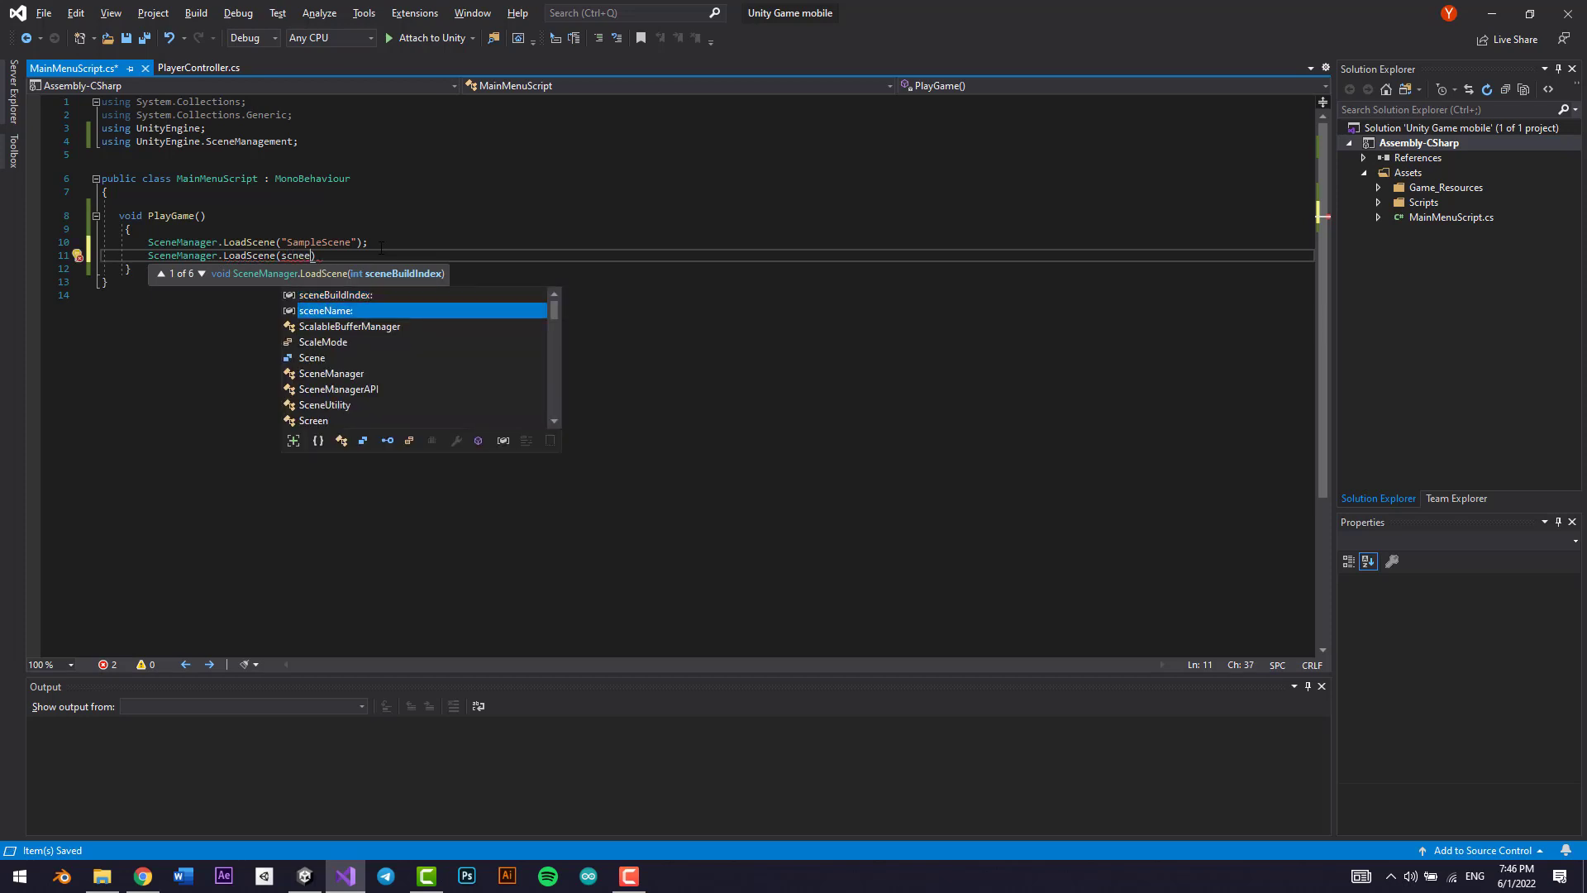
pyautogui.press('Tab')
pyautogui.write('.GetActiveScene')
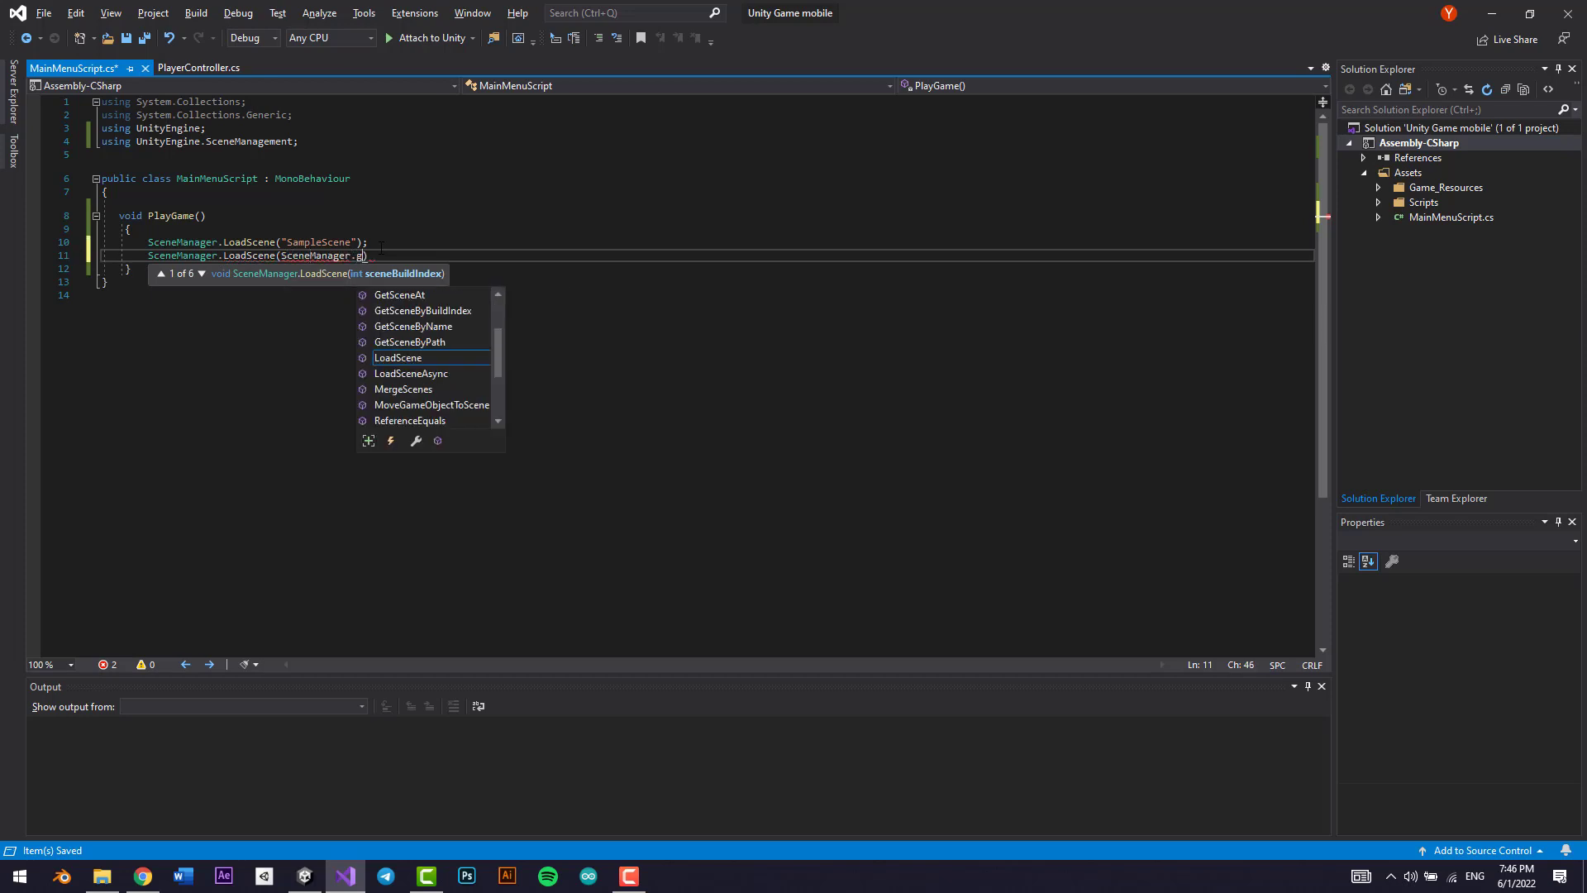
pyautogui.write('().b')
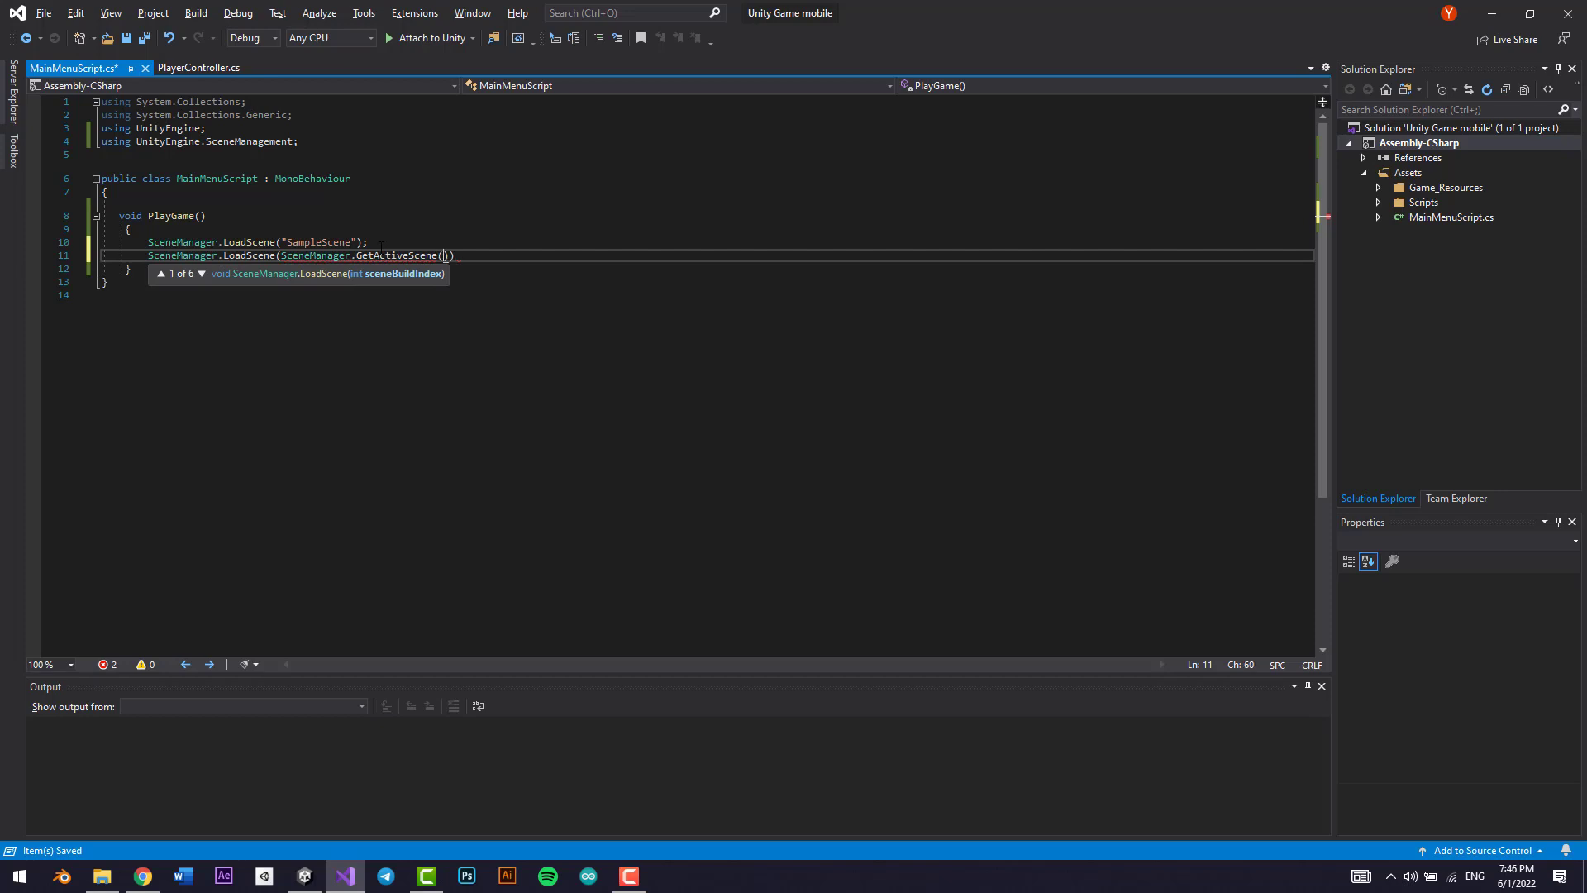
pyautogui.write('uildIndex + ')
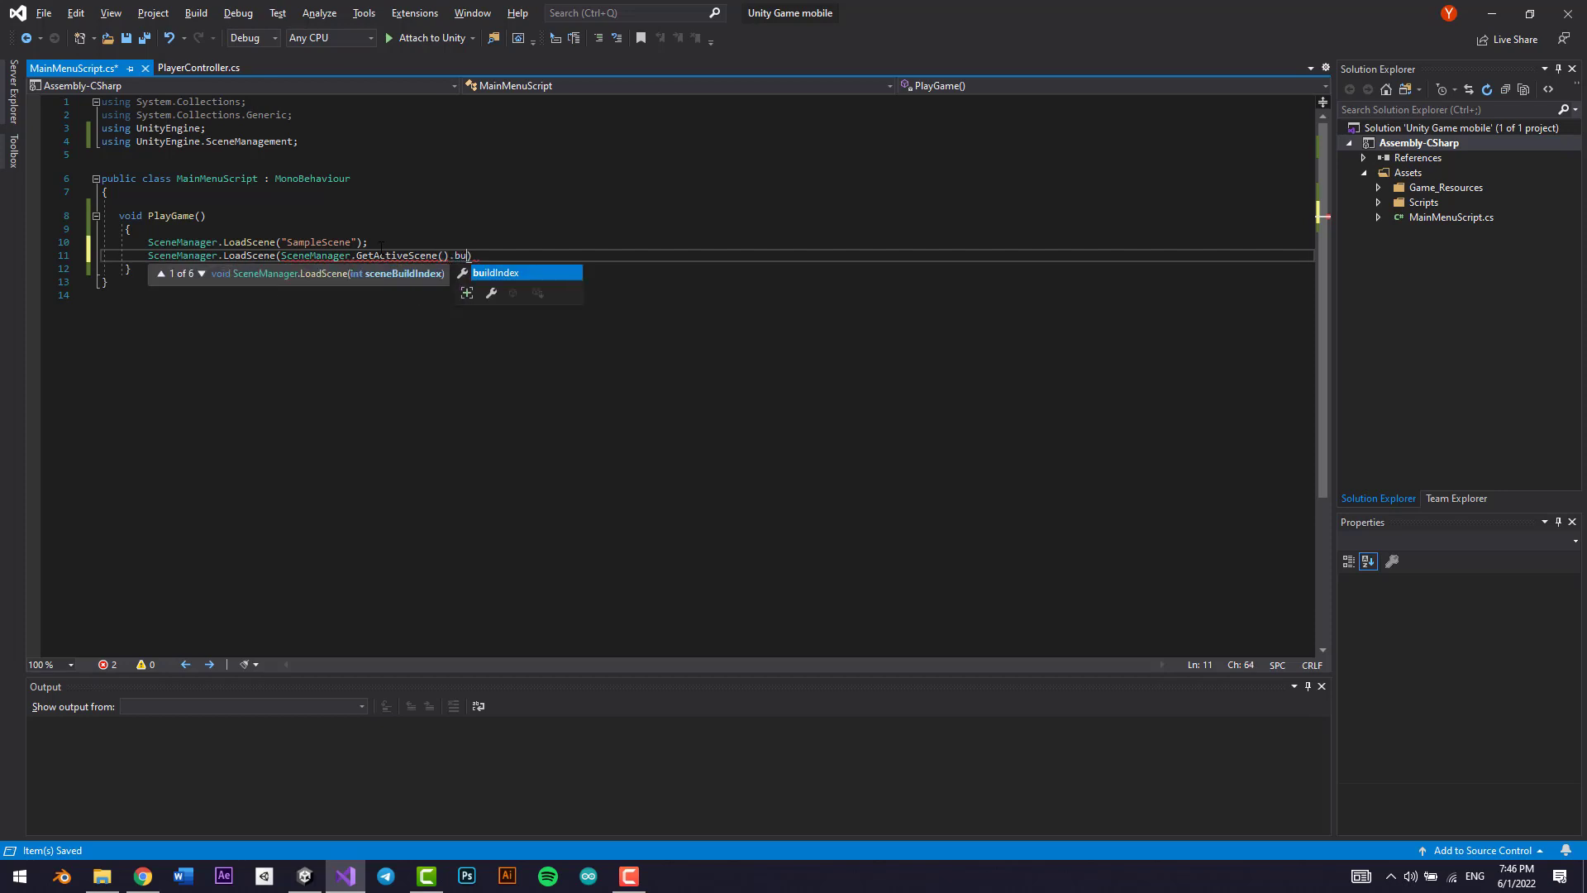
pyautogui.write('1)')
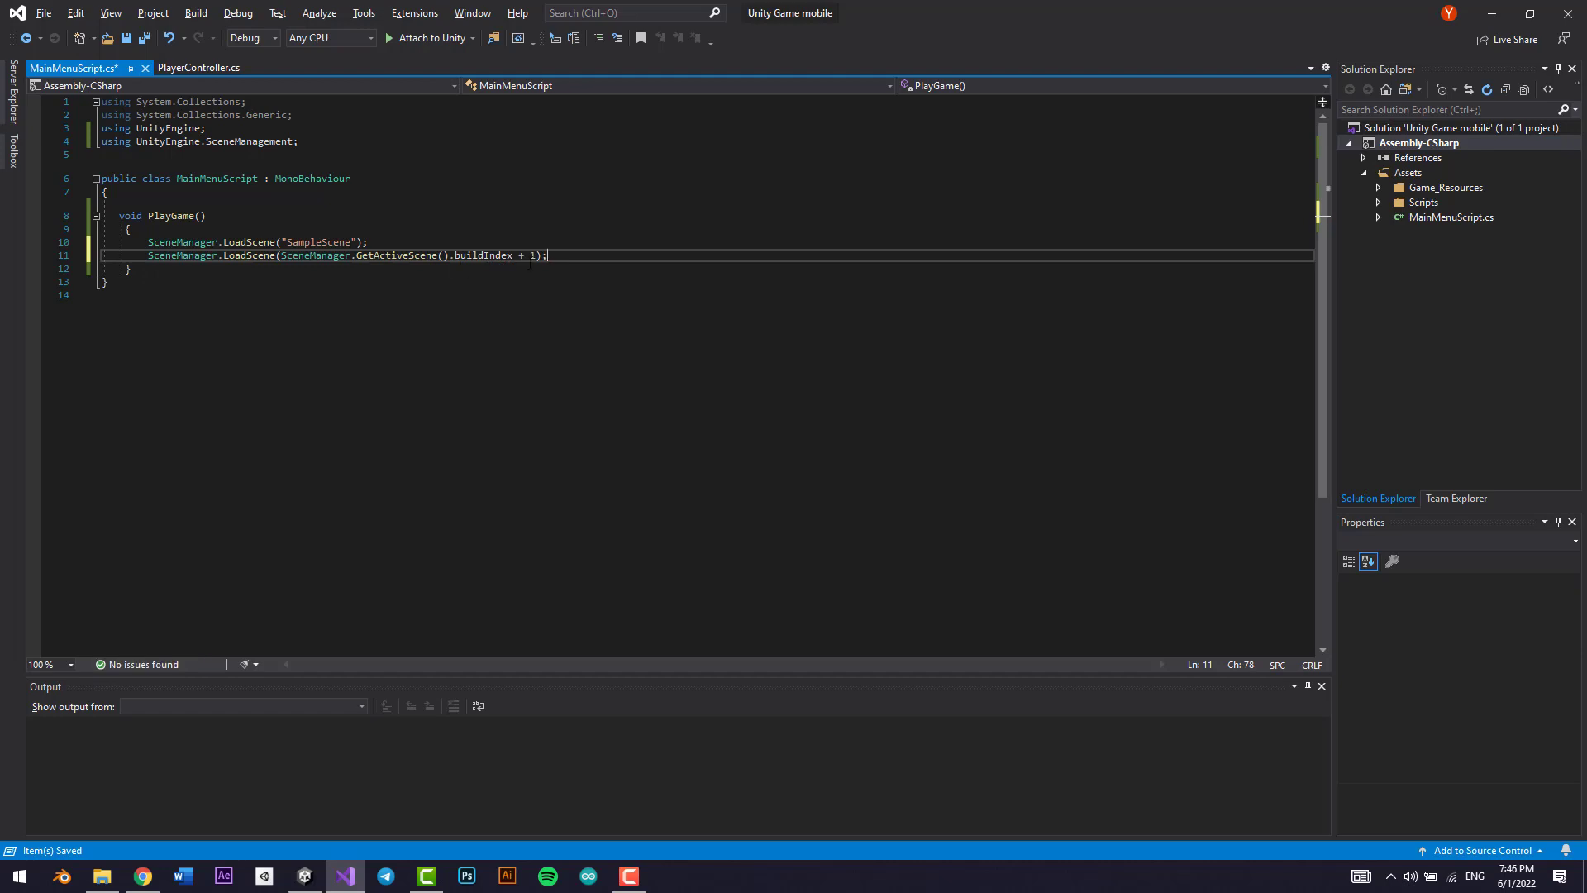
# Step: Switch to Unity and check the index numbers of the MainMenu and SampleScene scenes in the build settings
pyautogui.click(305, 876)
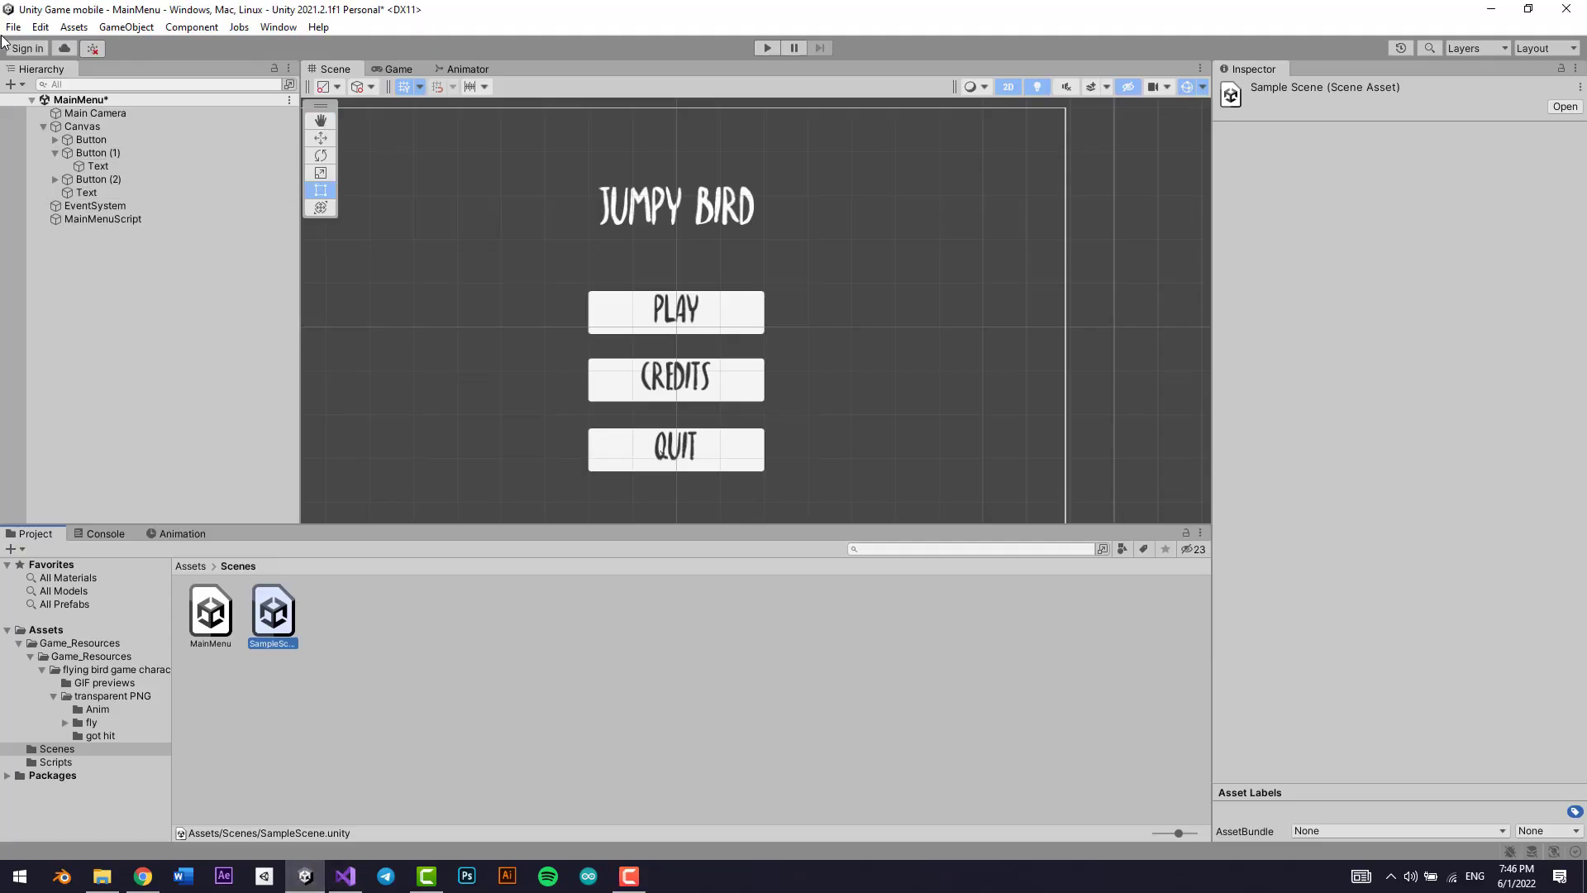
pyautogui.click(13, 26)
pyautogui.click(97, 226)
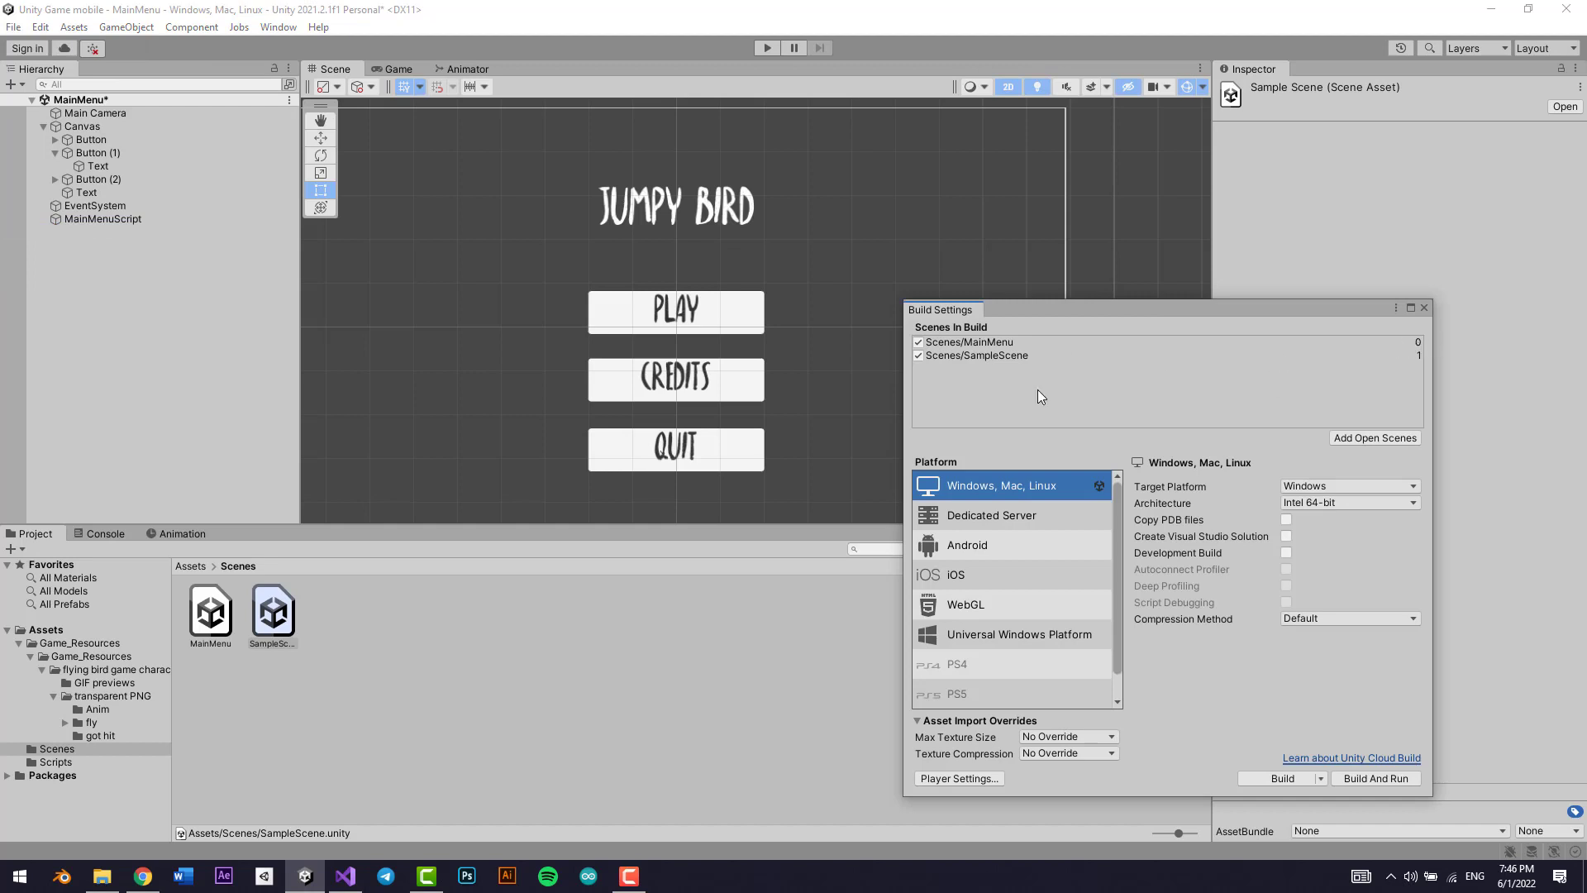
pyautogui.click(1414, 357)
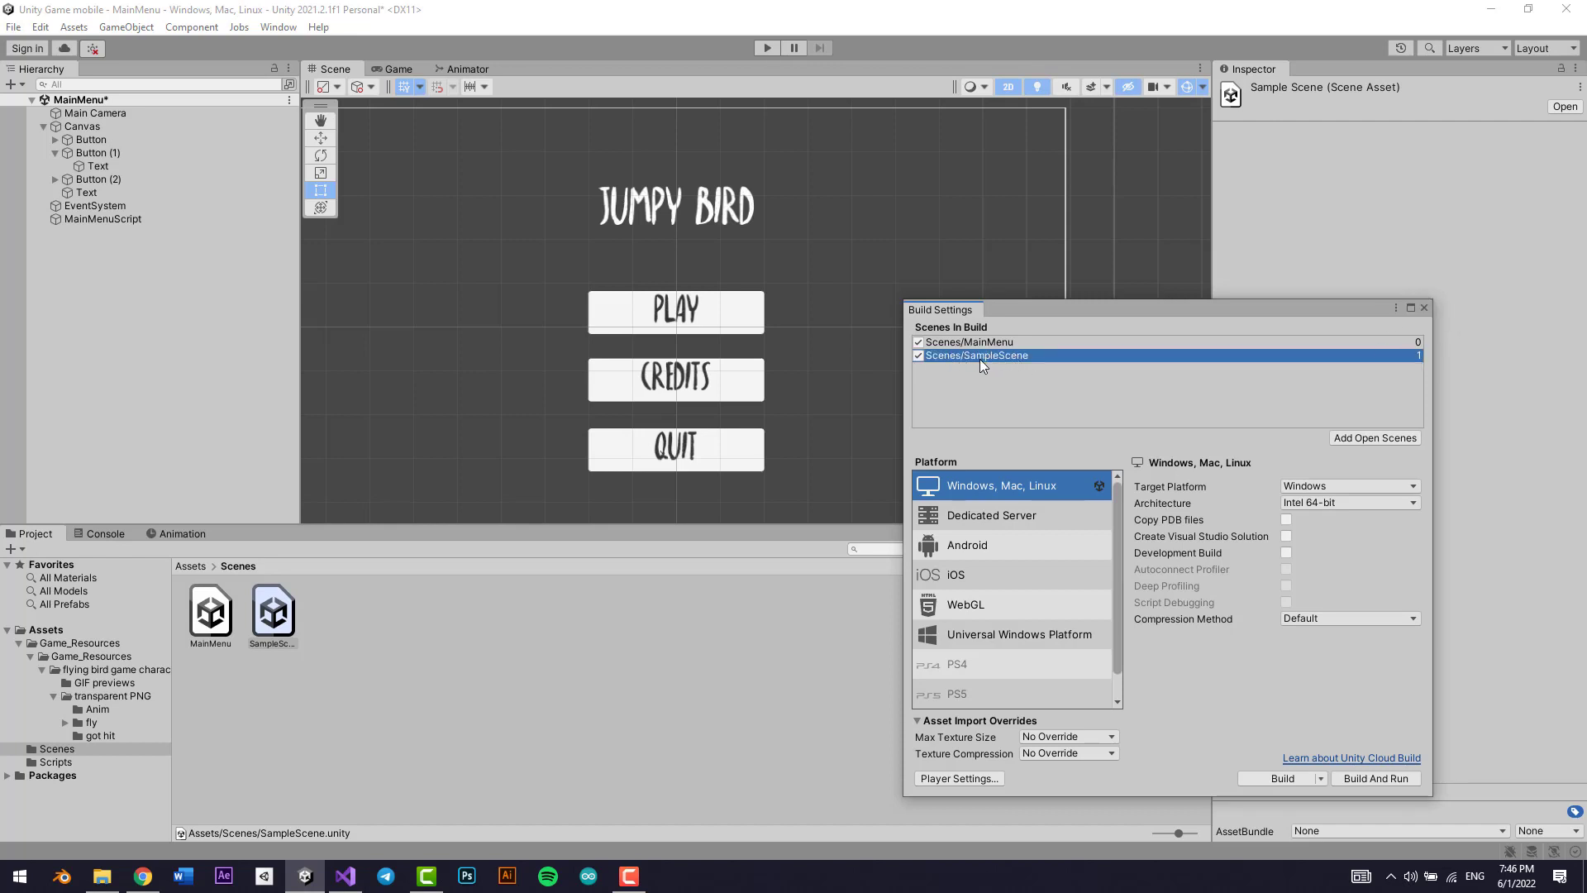
pyautogui.click(1425, 307)
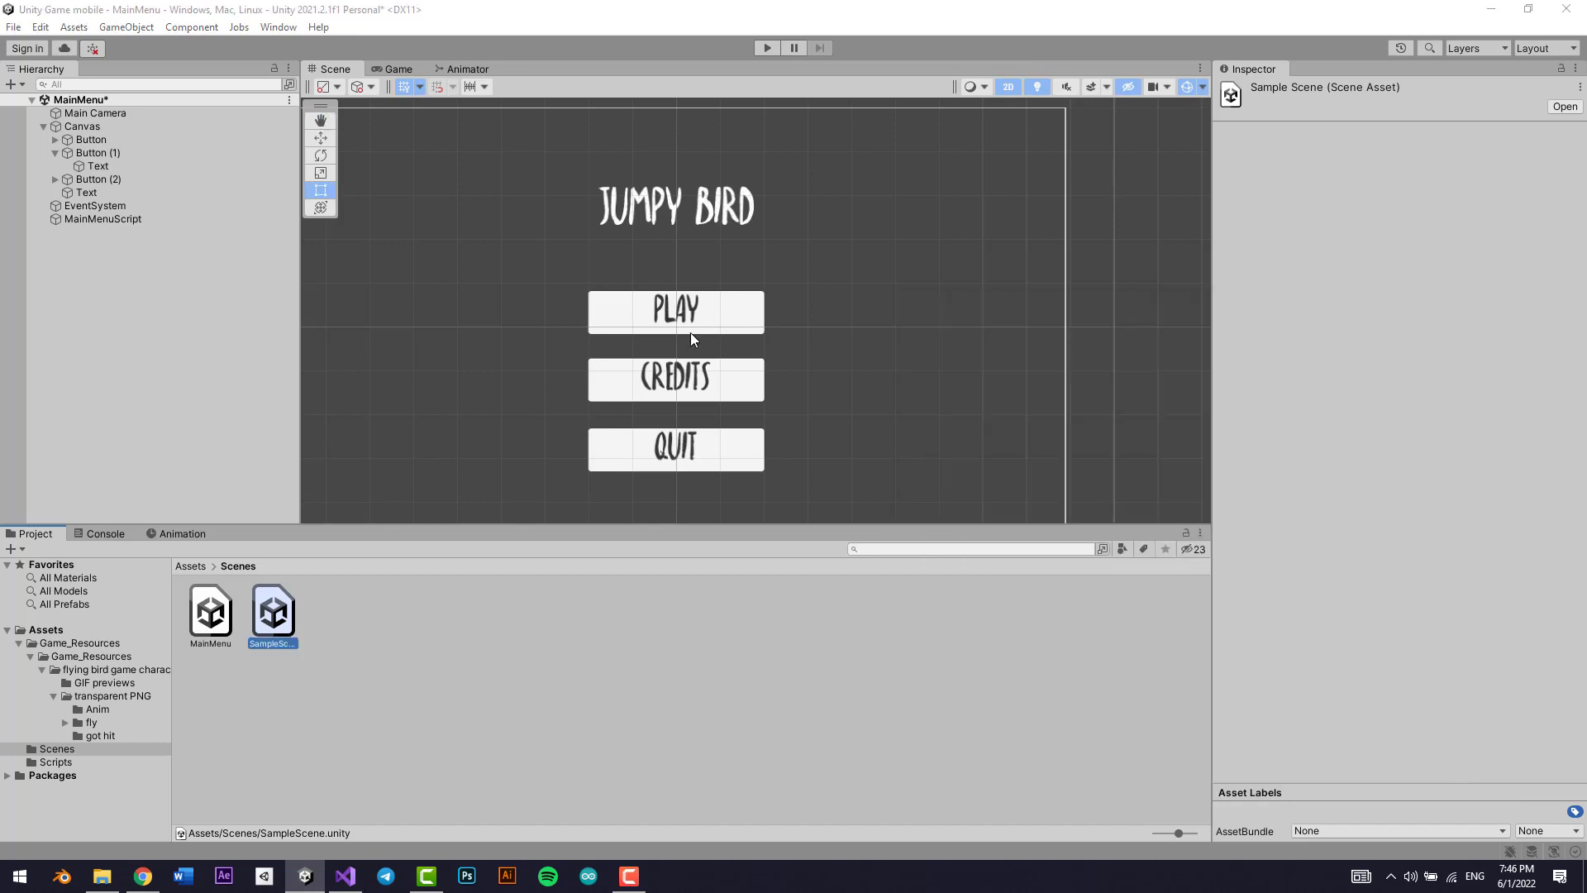
# Step: Return to Visual Studio and delete the second LoadScene statement, the one using buildIndex + 1, from PlayGame
pyautogui.hotkey('alt', 'Tab')
pyautogui.hotkey('ctrl', 's')
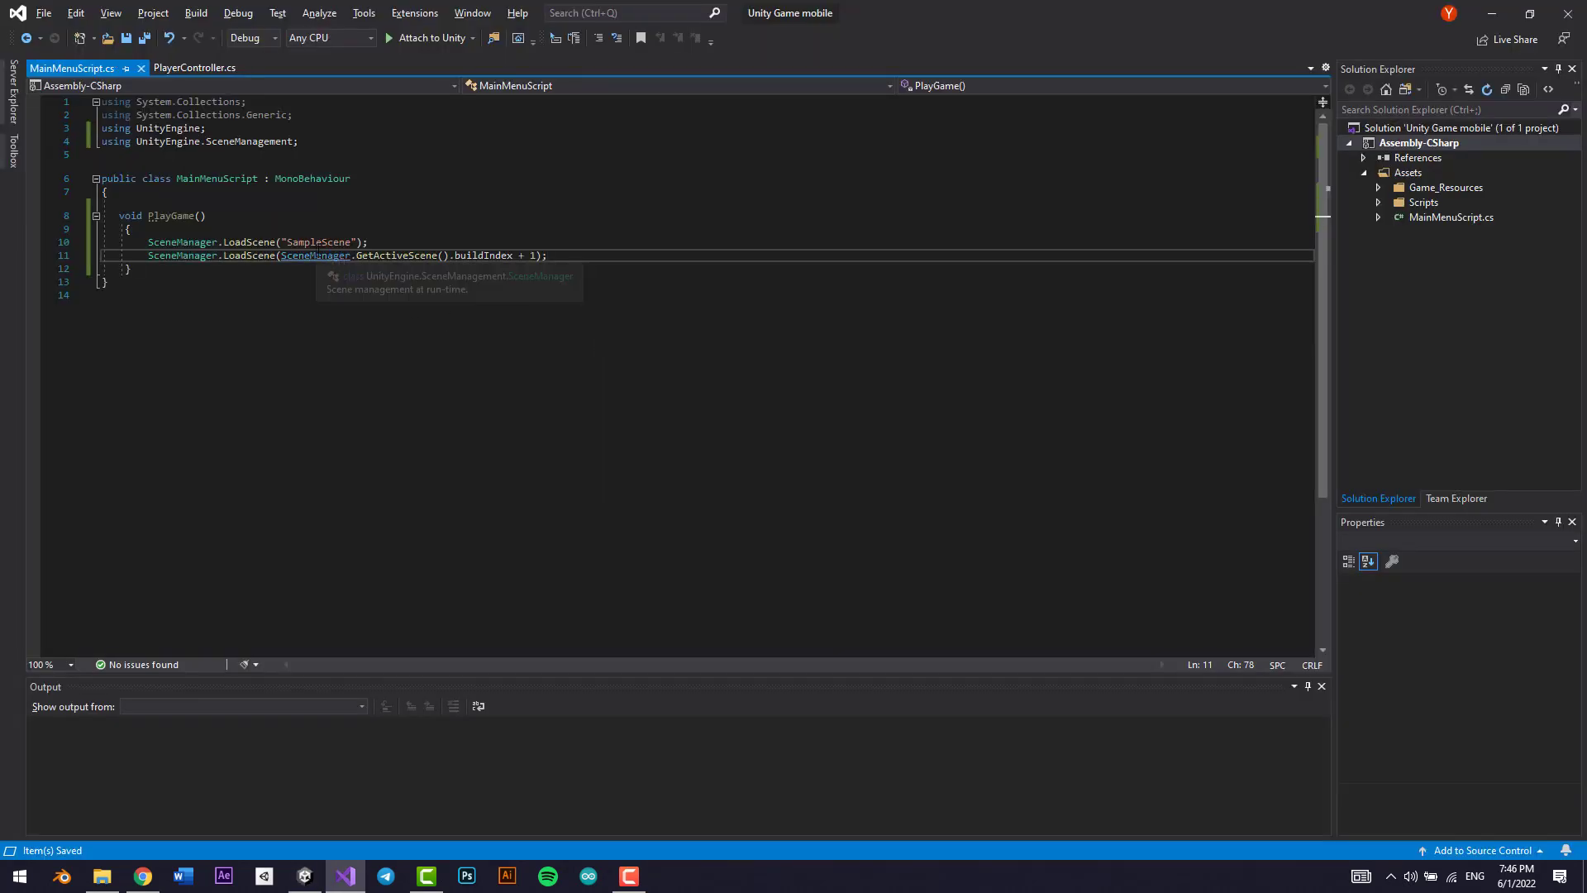
pyautogui.moveTo(565, 264); pyautogui.dragTo(149, 256)
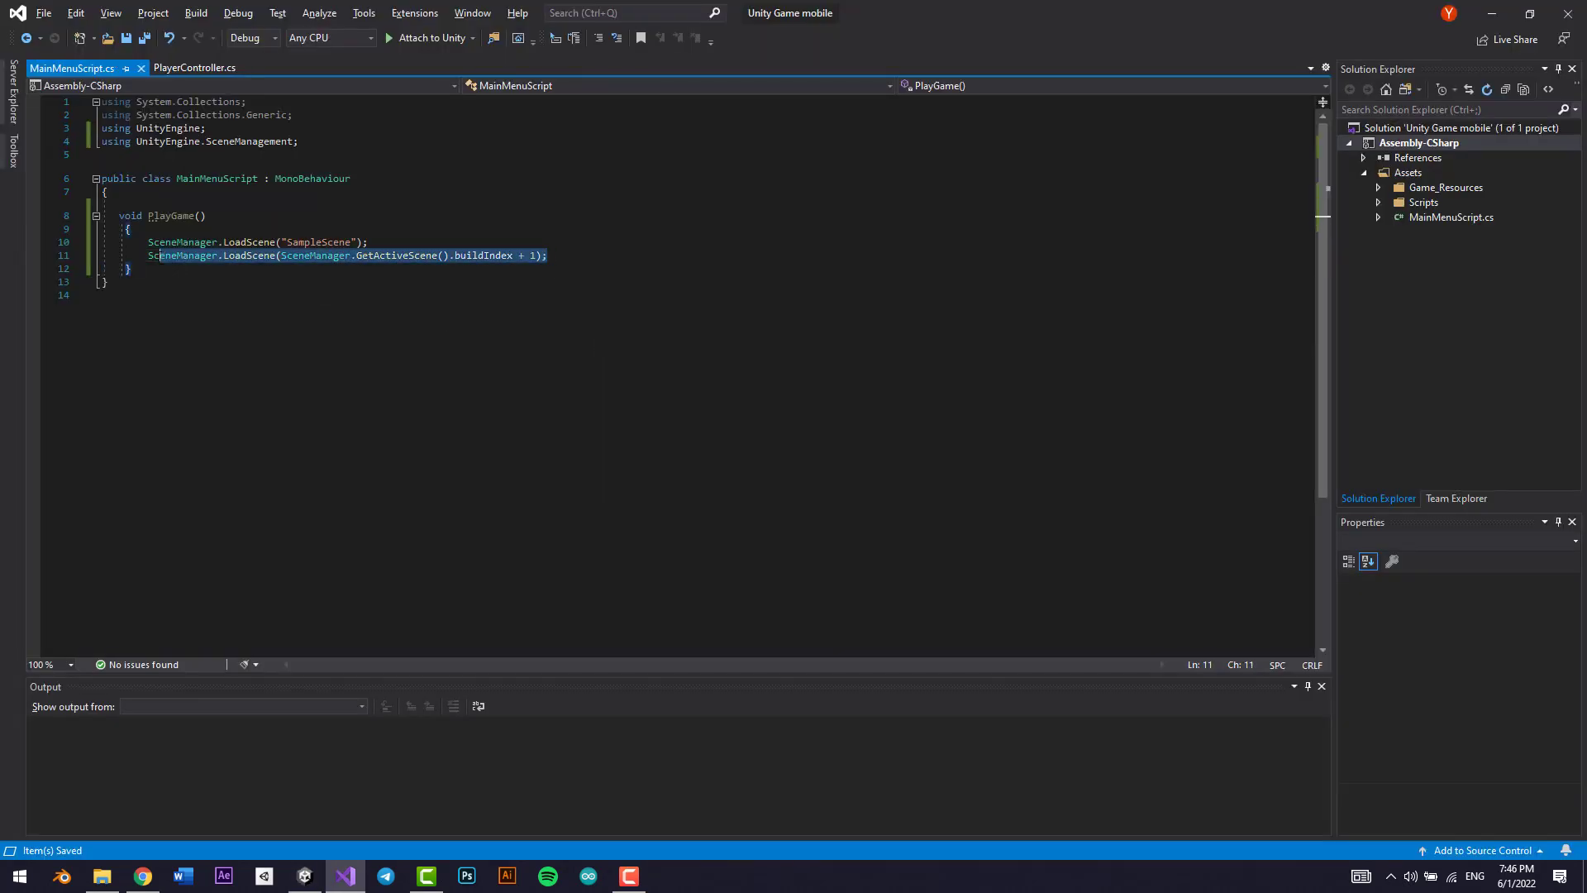
pyautogui.click(153, 257)
pyautogui.click(149, 257)
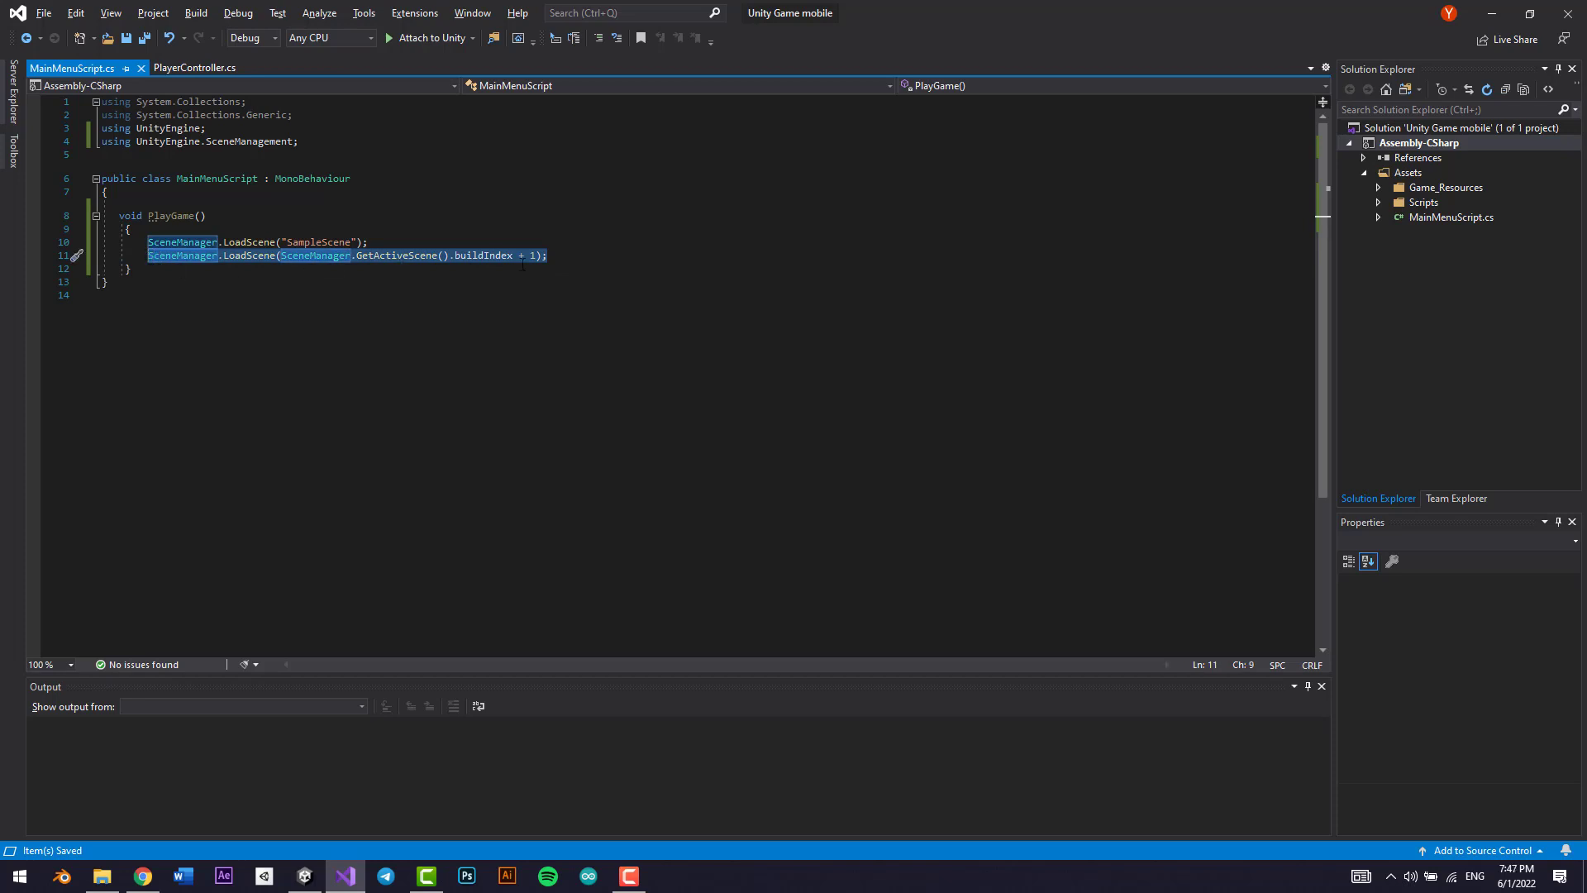
pyautogui.moveTo(549, 256); pyautogui.dragTo(150, 260)
pyautogui.press('Delete')
pyautogui.hotkey('ctrl', 'z')
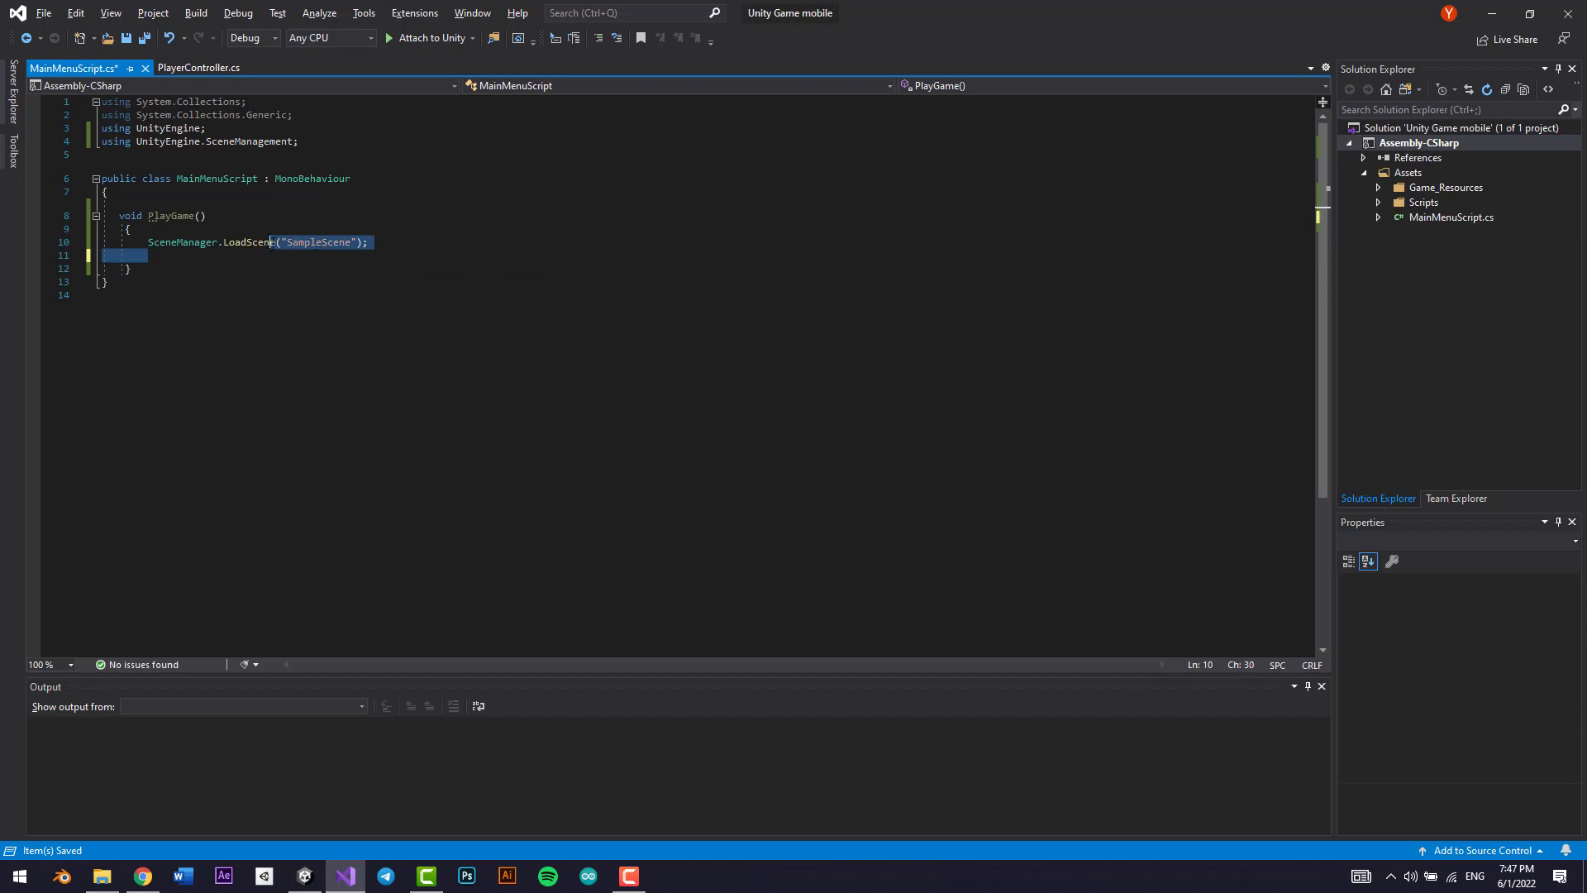
pyautogui.press('Delete')
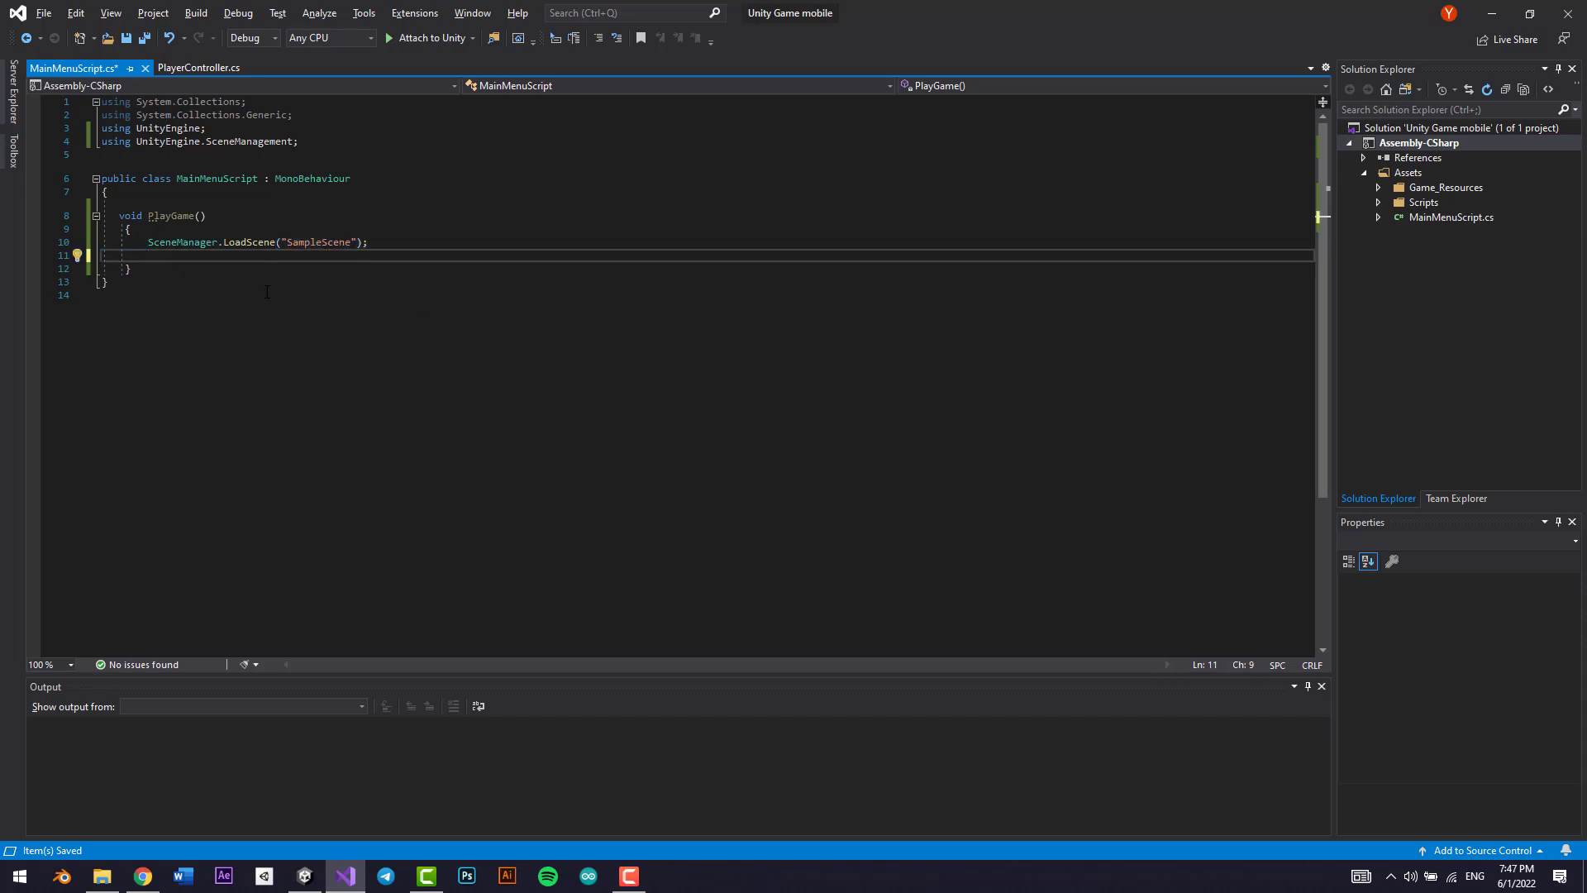
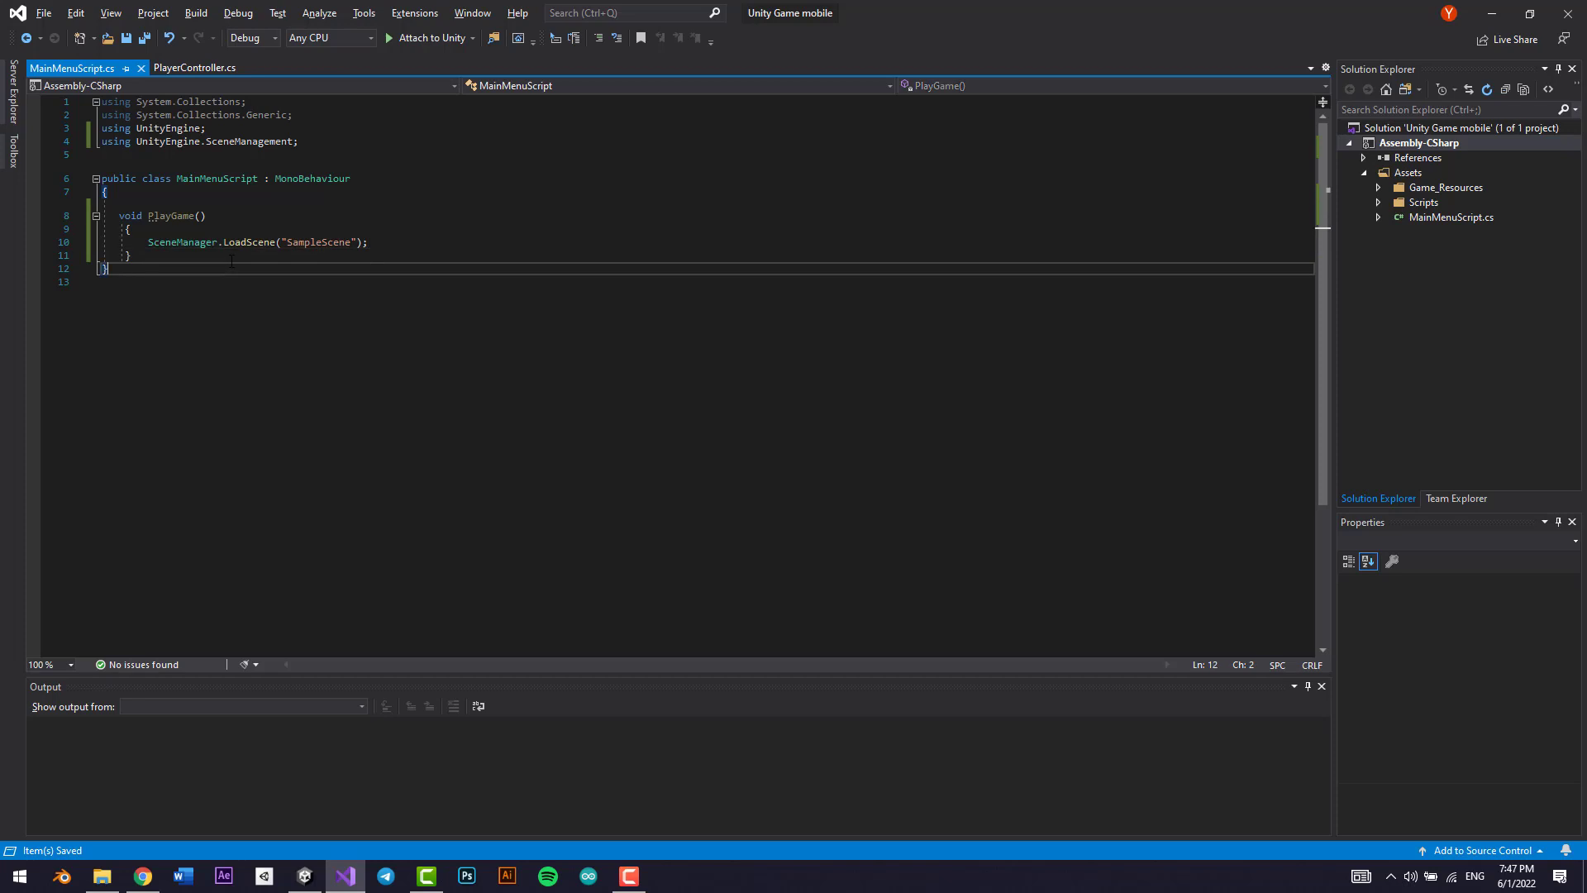
# Step: Add an empty void Credits() method below PlayGame in the MainMenuScript class
pyautogui.press('Return')
pyautogui.write('void ')
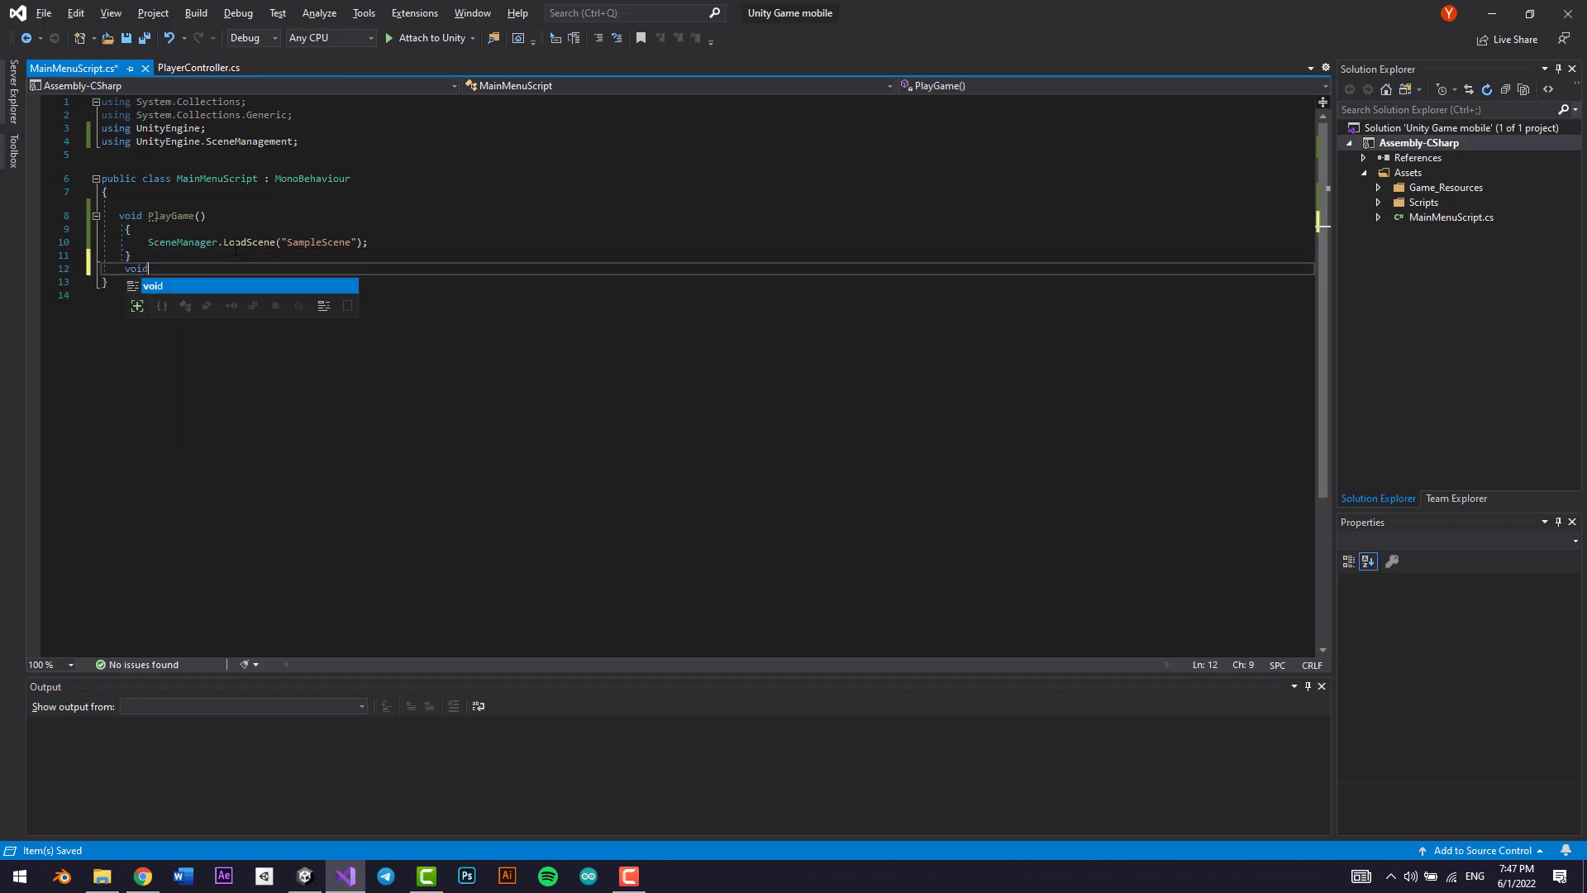
pyautogui.write('Credits()')
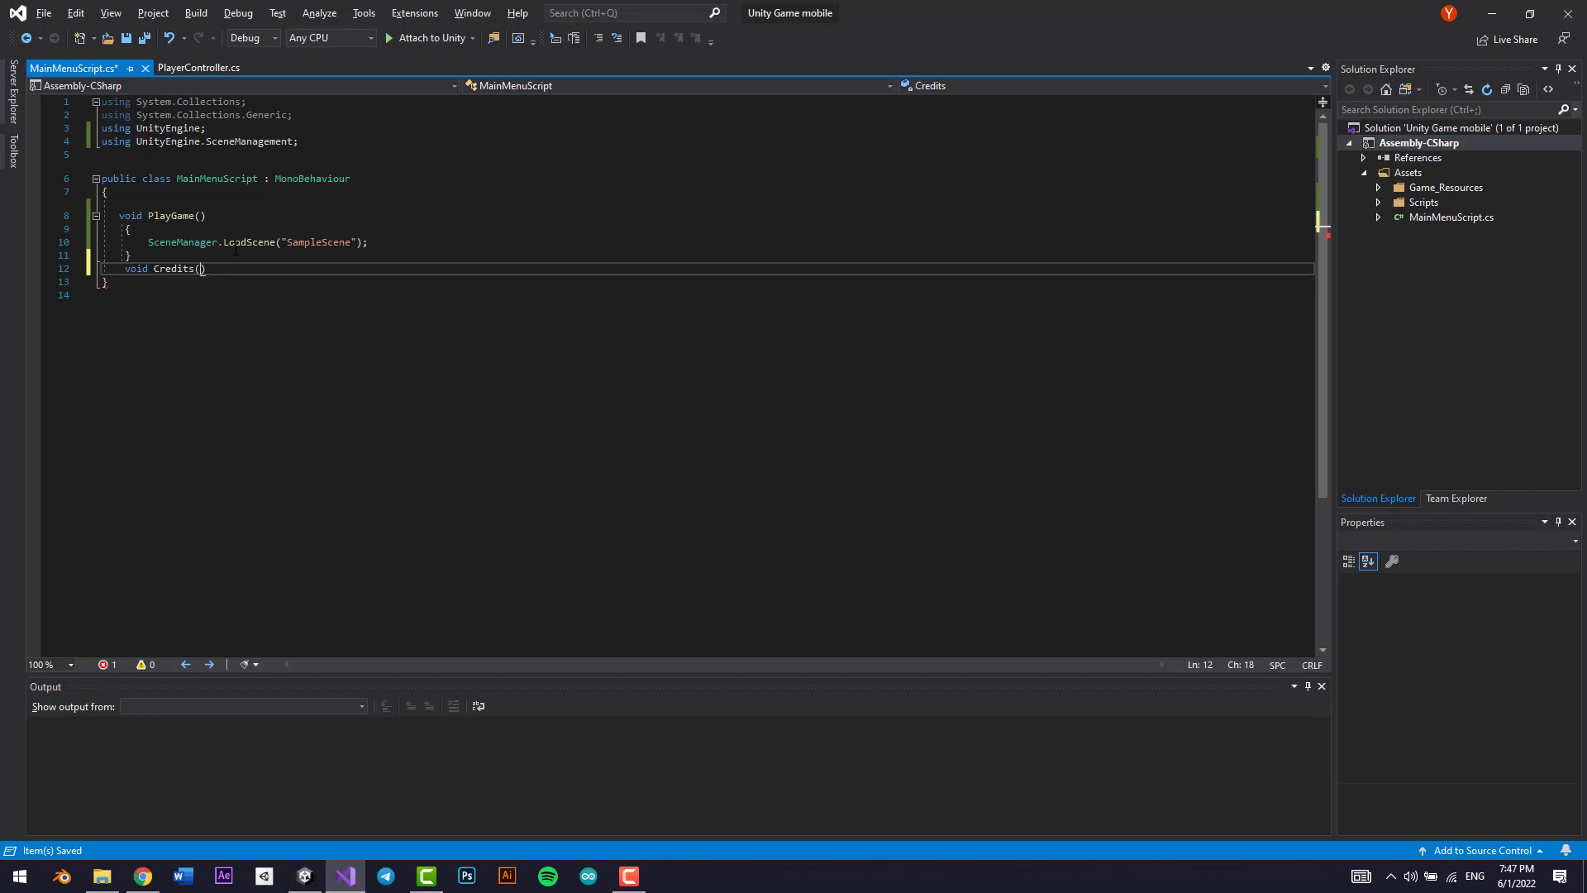
pyautogui.press('Return')
pyautogui.write('{')
pyautogui.press('Return')
pyautogui.press('Down')
pyautogui.press('Return')
# Step: Declare a void QuitGame() method with an empty body below Credits
pyautogui.write('void Quit')
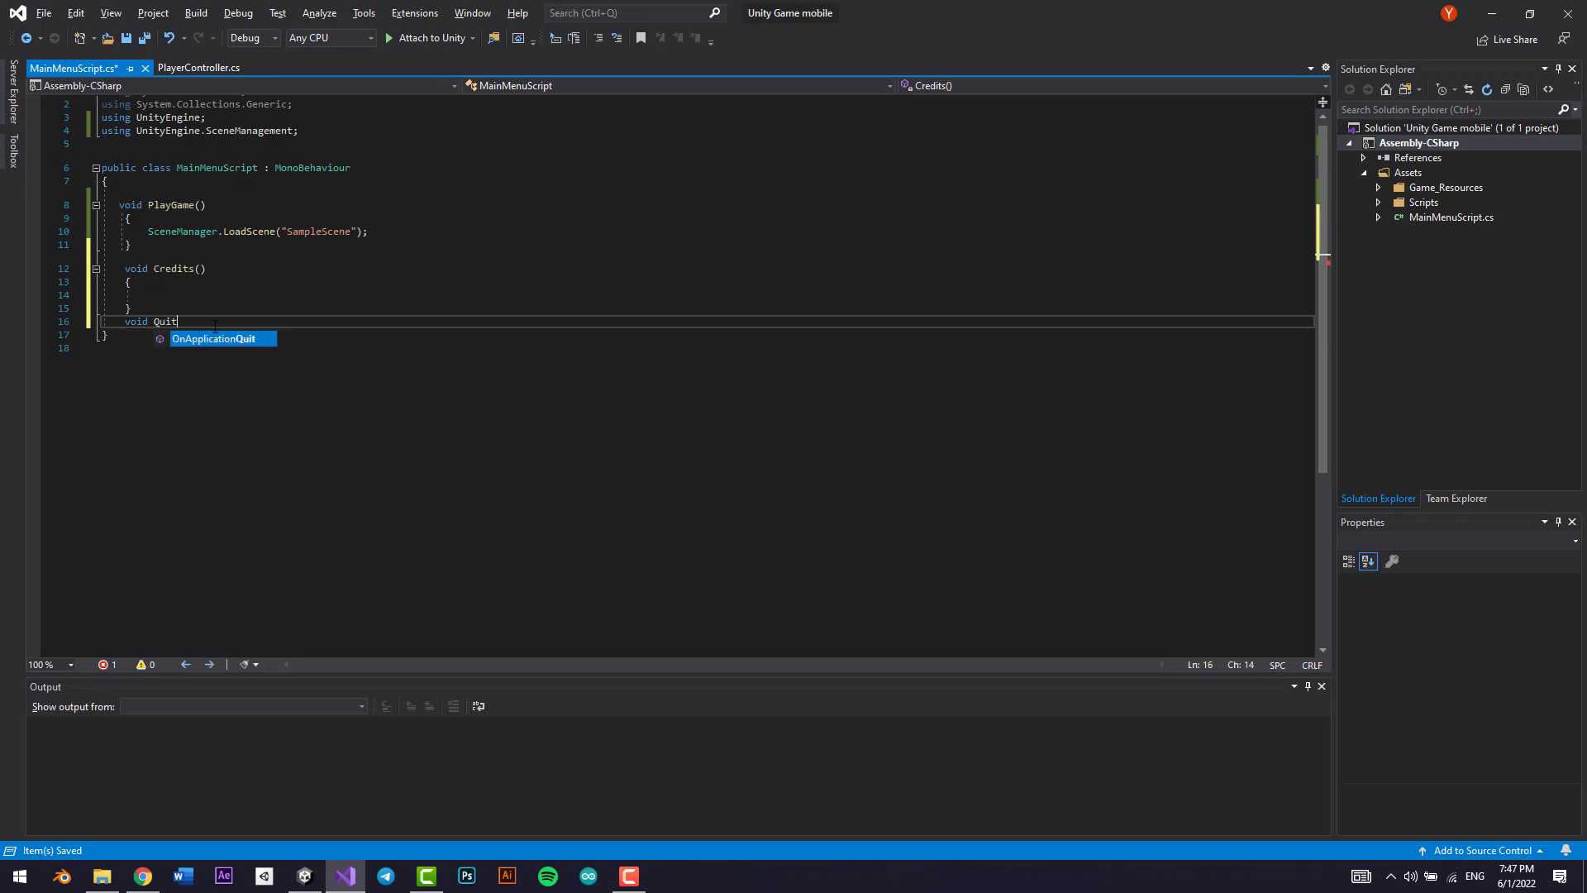
pyautogui.write('Game()')
pyautogui.press('Return')
pyautogui.write('{')
pyautogui.press('Return')
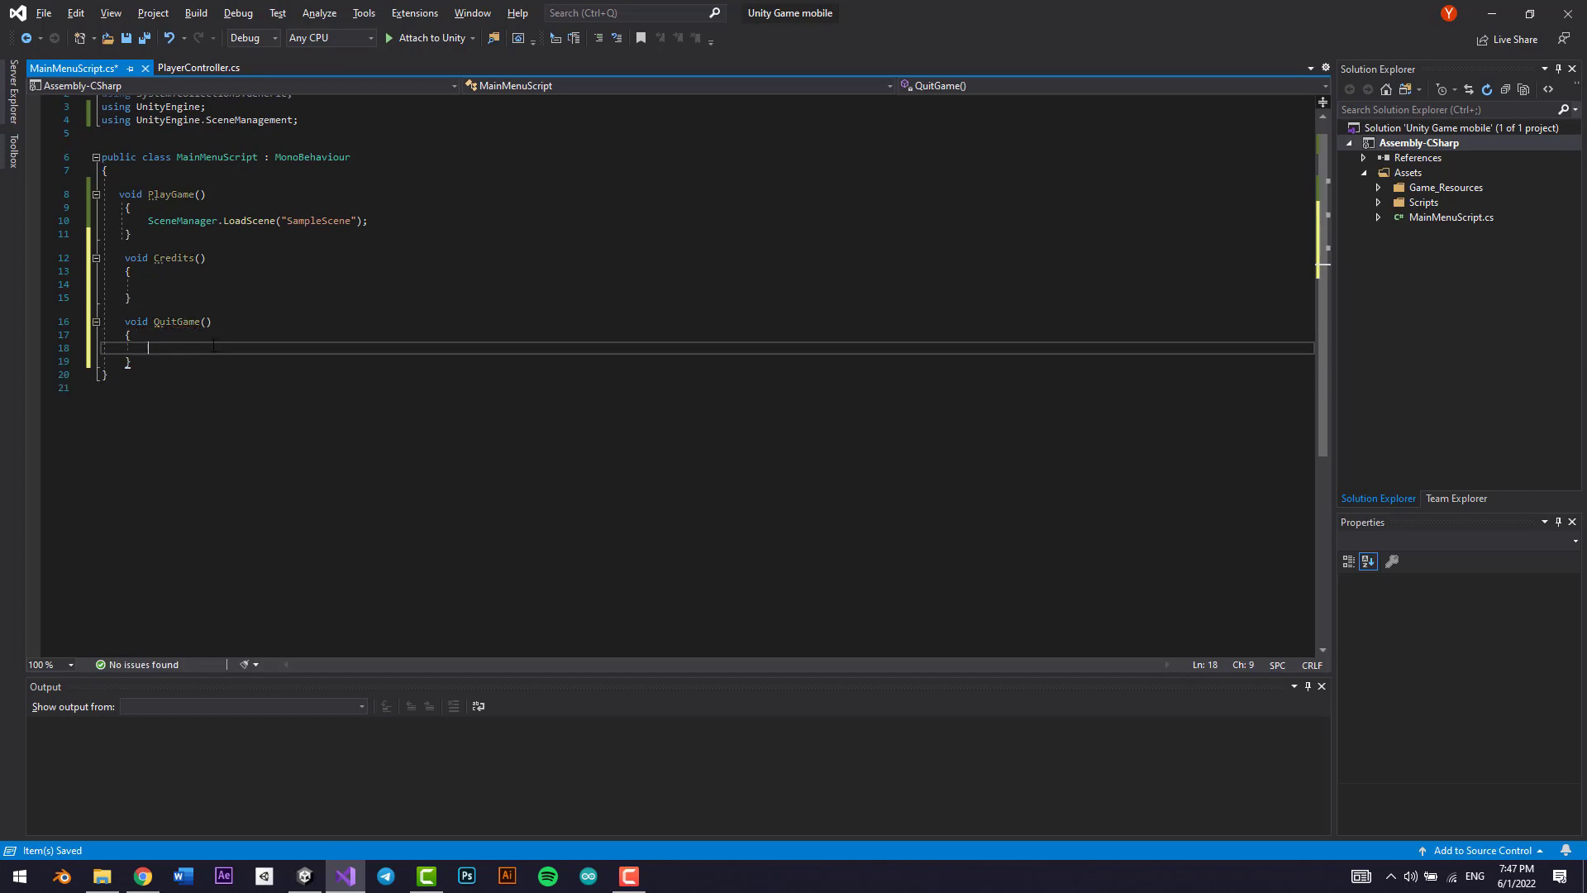
# Step: Add the statement Application.Quit(); to the body of QuitGame and save the script
pyautogui.write('Application')
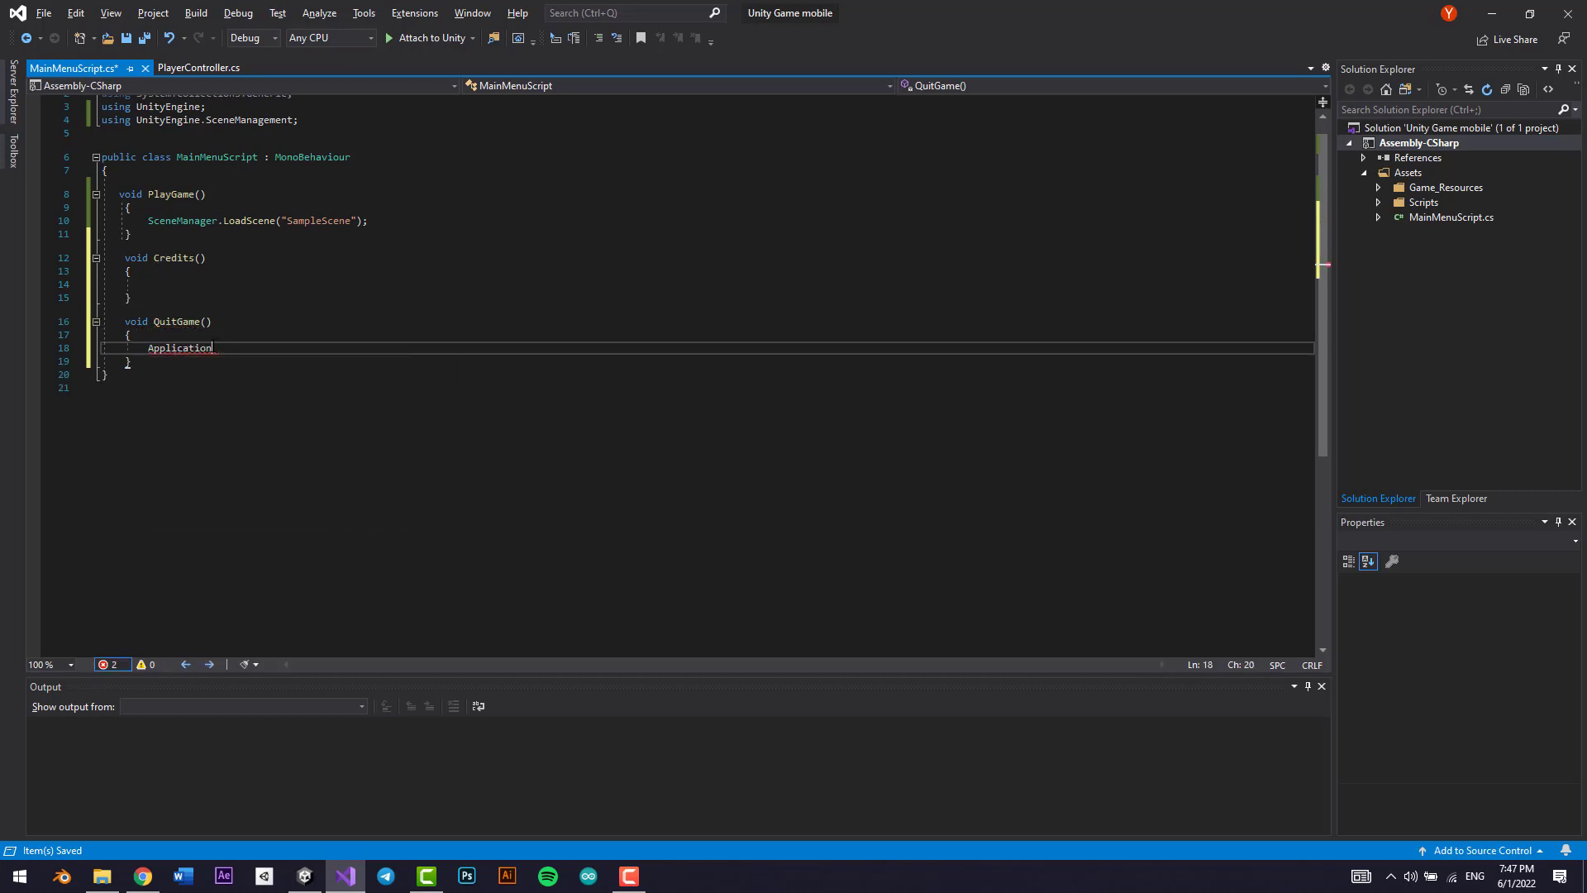
pyautogui.write('.qu')
pyautogui.press('Tab')
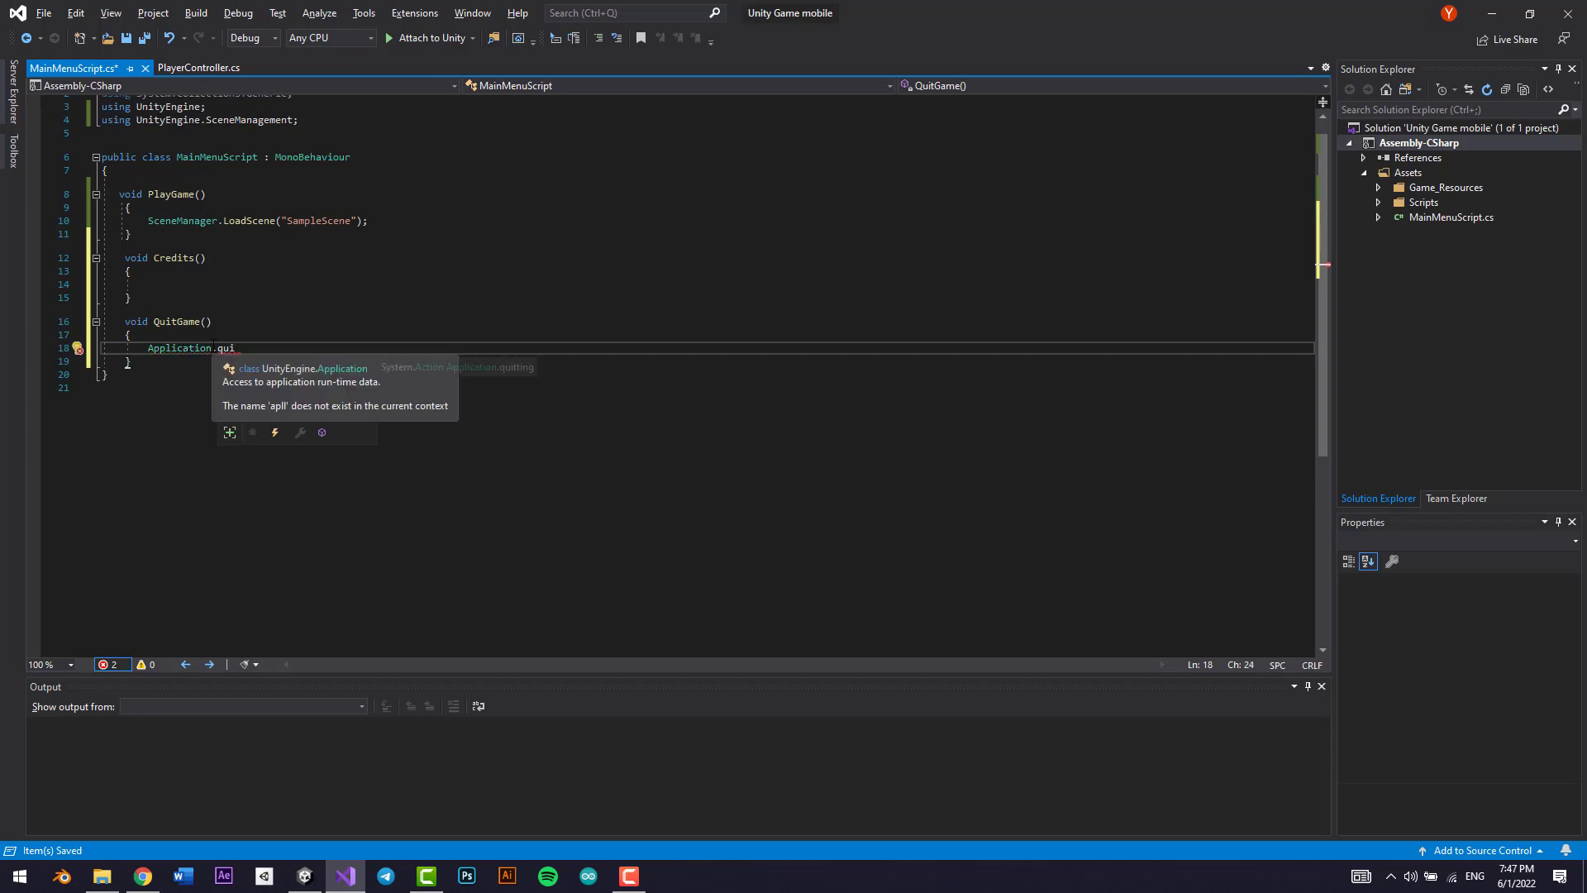
pyautogui.write('(')
pyautogui.press('Down')
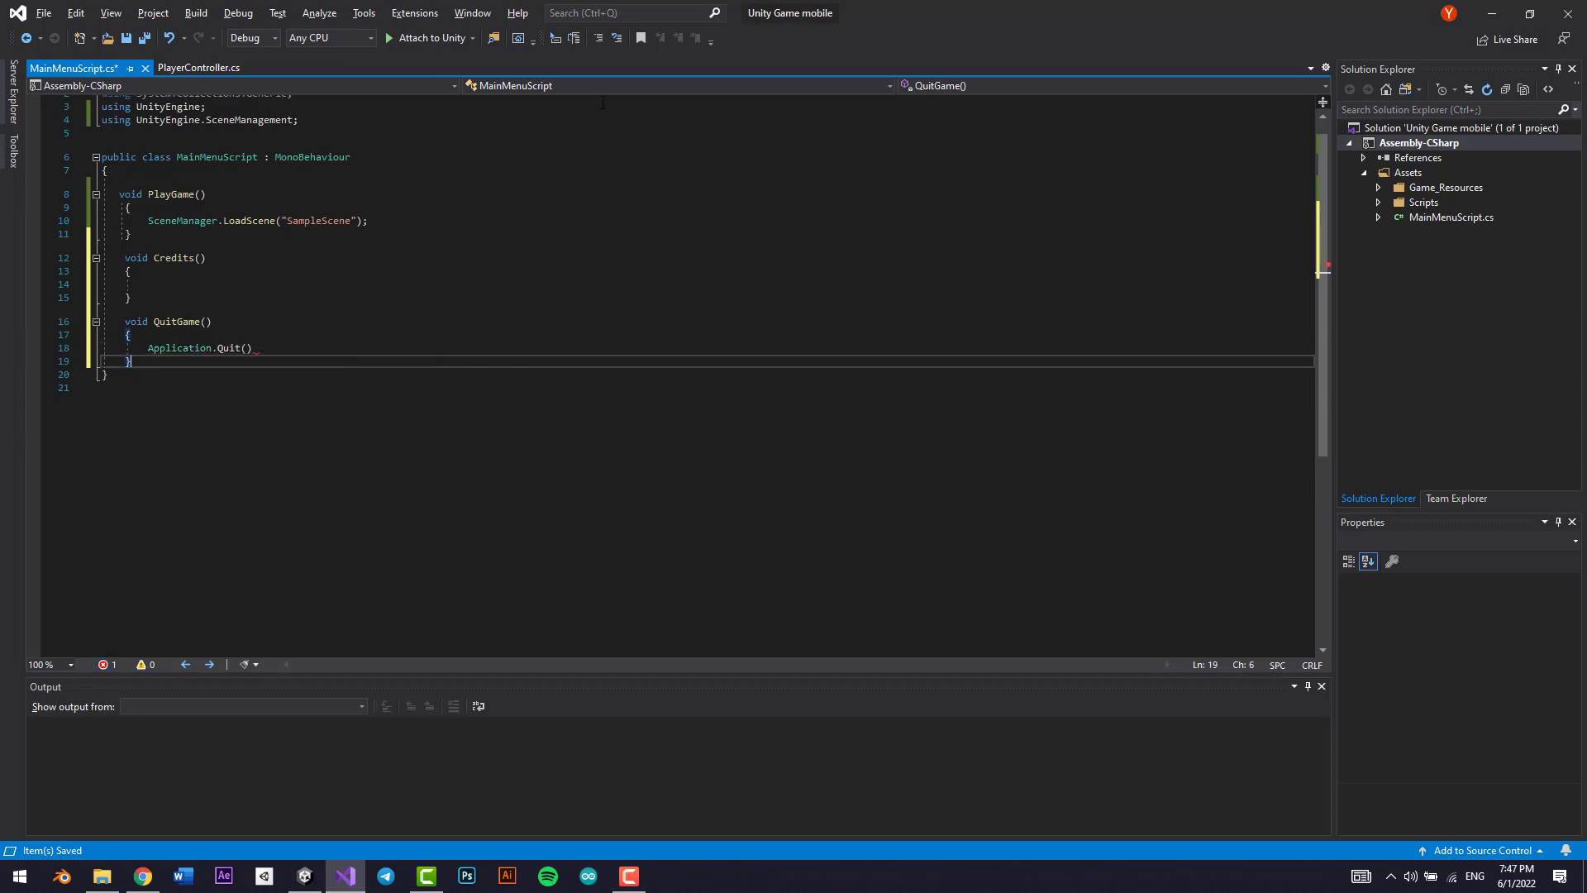
pyautogui.click(419, 347)
pyautogui.write(';')
pyautogui.doubleClick(229, 348)
pyautogui.press('Left')
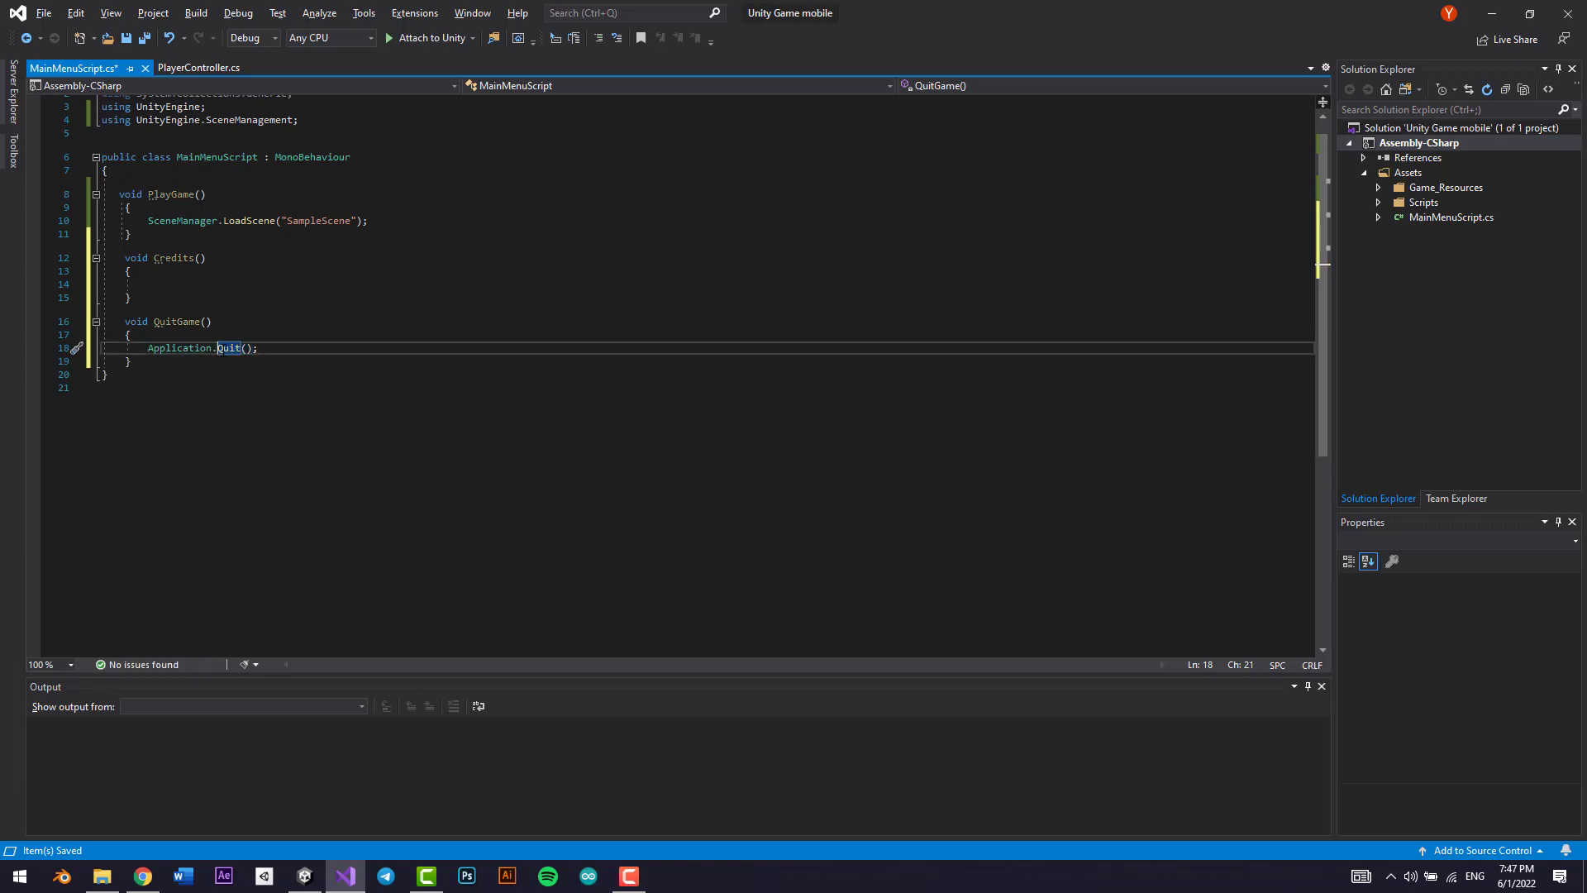
pyautogui.hotkey('ctrl', 's')
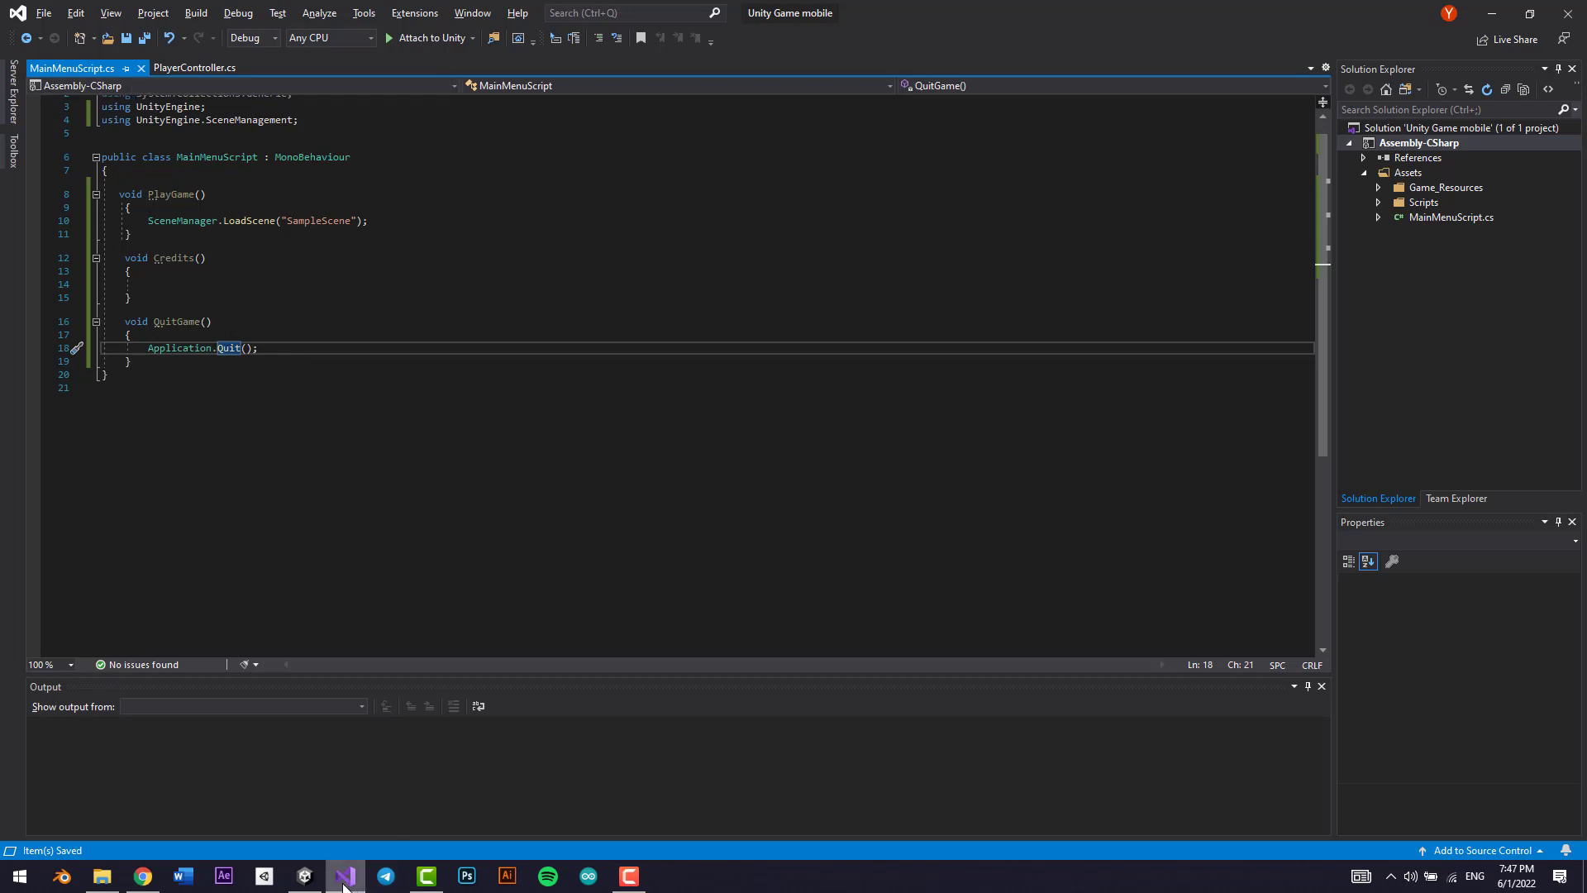
# Step: Switch to Unity and give all three menu buttons an On Click entry that targets the MainMenuScript object
pyautogui.click(304, 875)
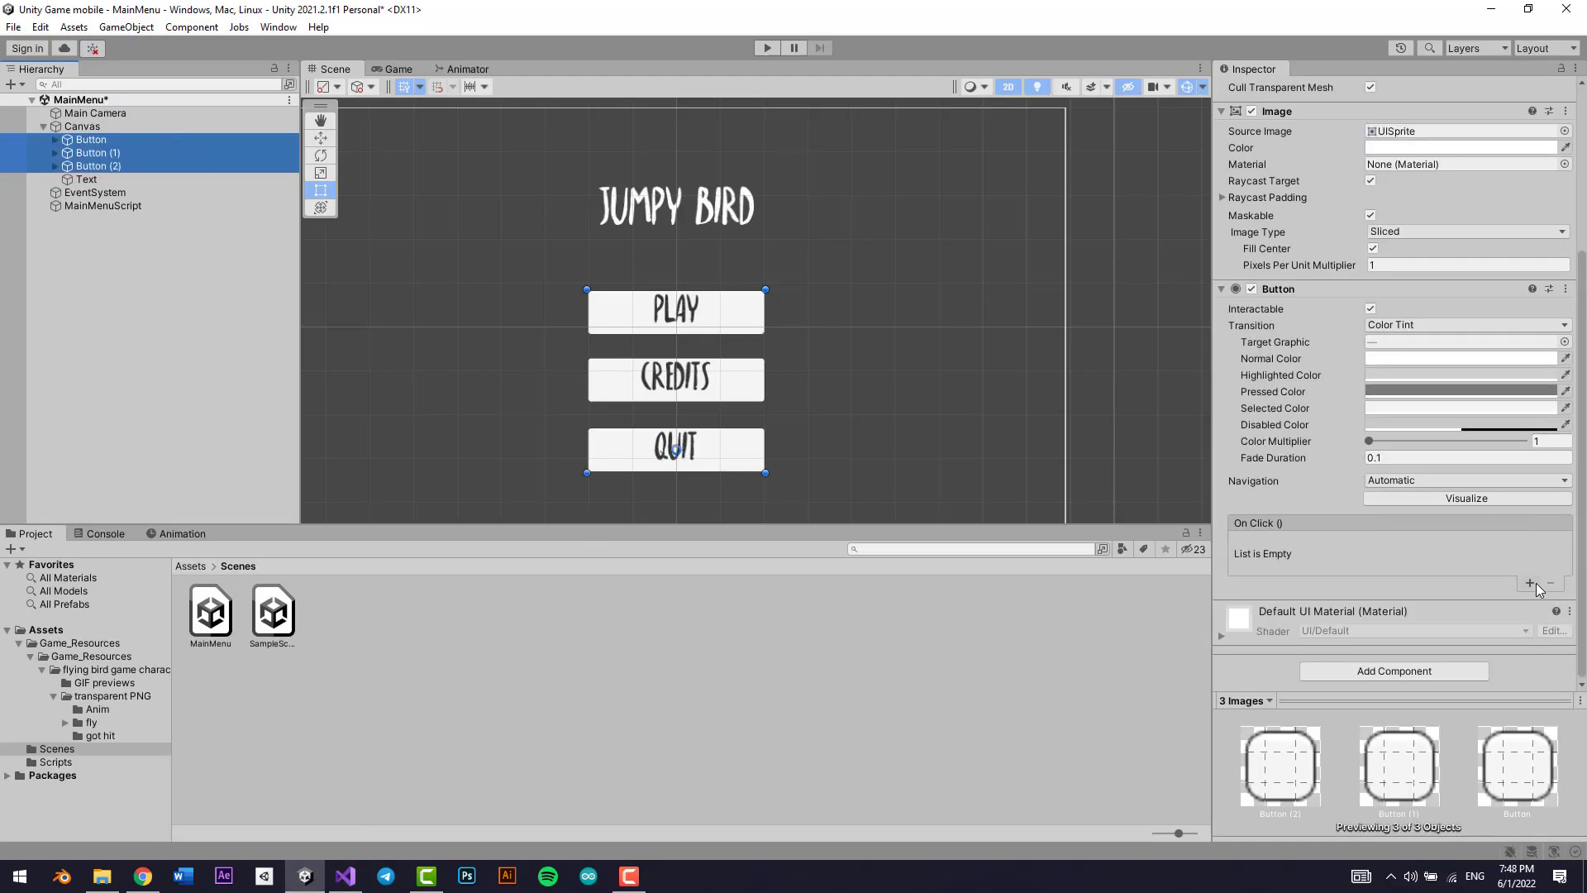
pyautogui.click(1534, 583)
pyautogui.moveTo(129, 205); pyautogui.dragTo(1286, 568)
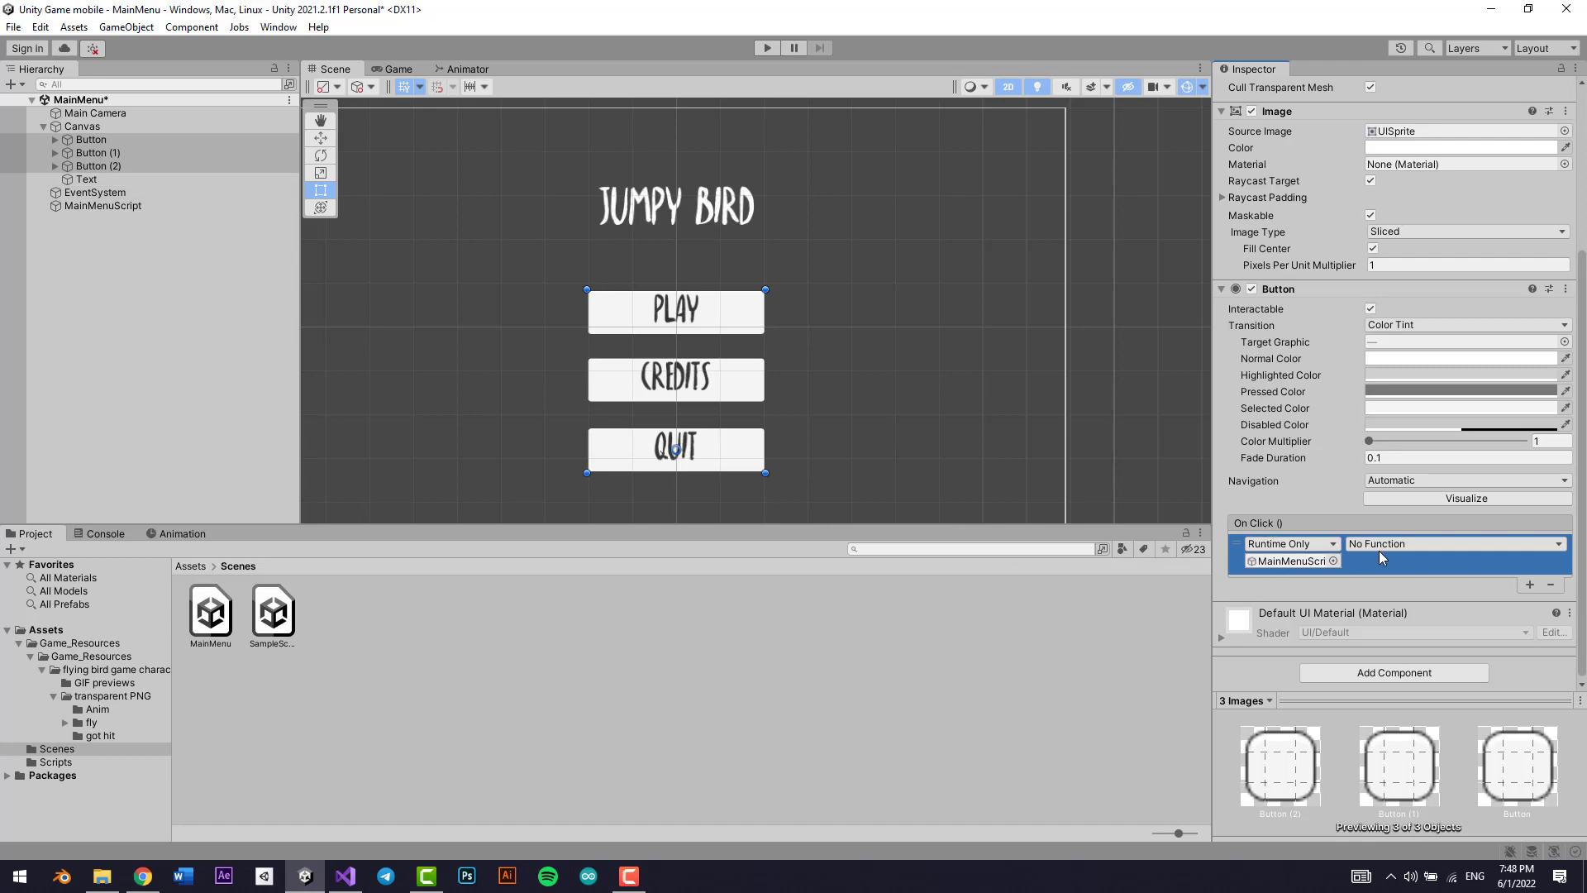
# Step: Return to Visual Studio, make the PlayGame, Credits and QuitGame methods public, and save the script
pyautogui.hotkey('alt', 'Tab')
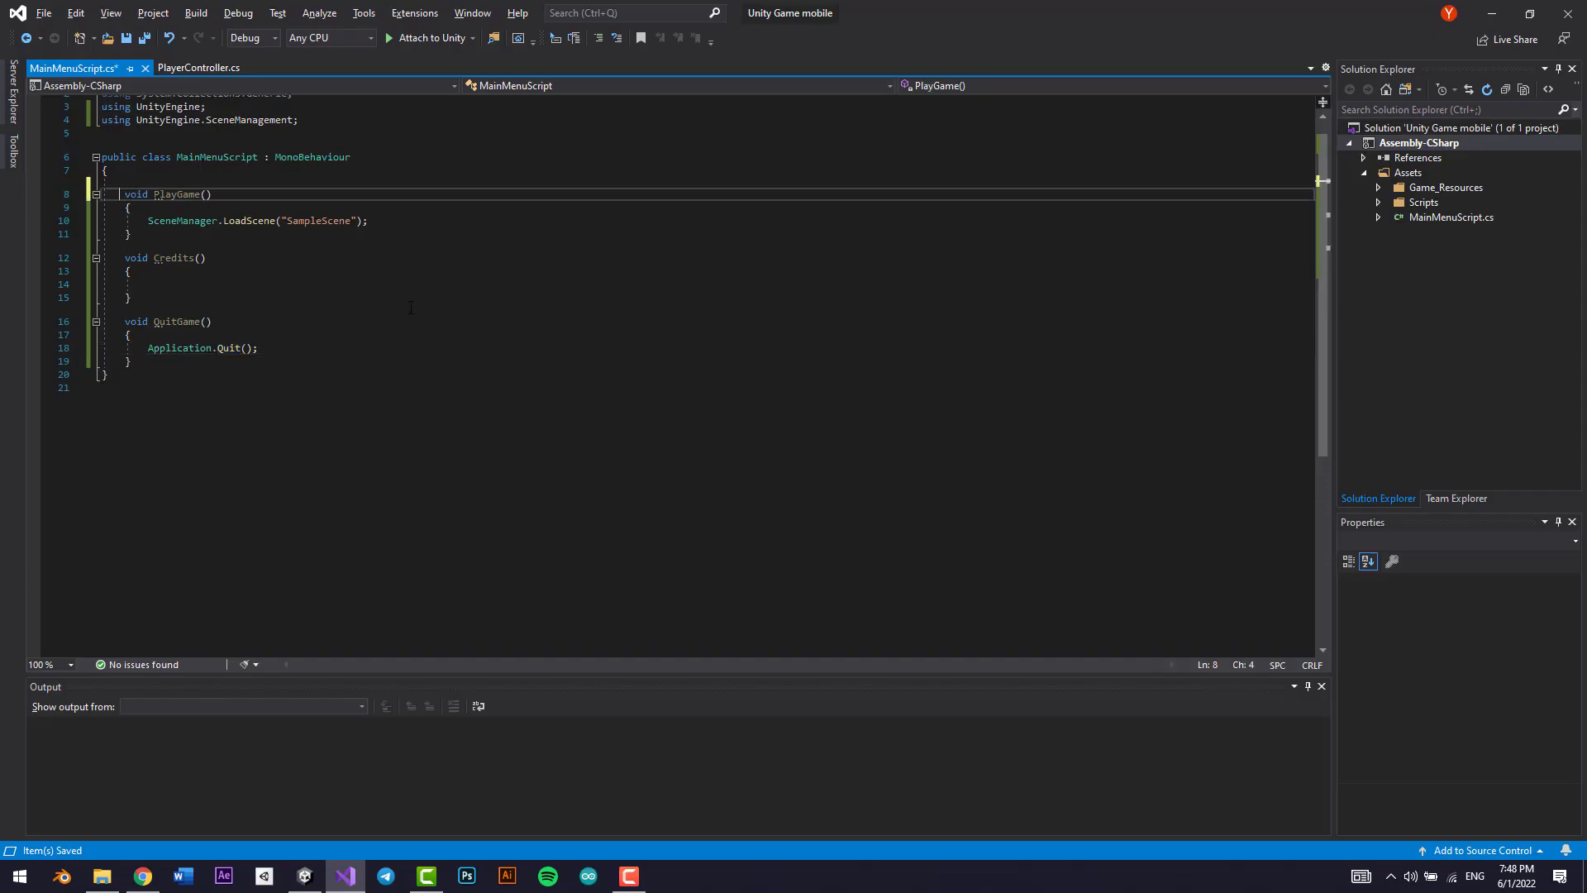
pyautogui.write('public')
pyautogui.click(125, 257)
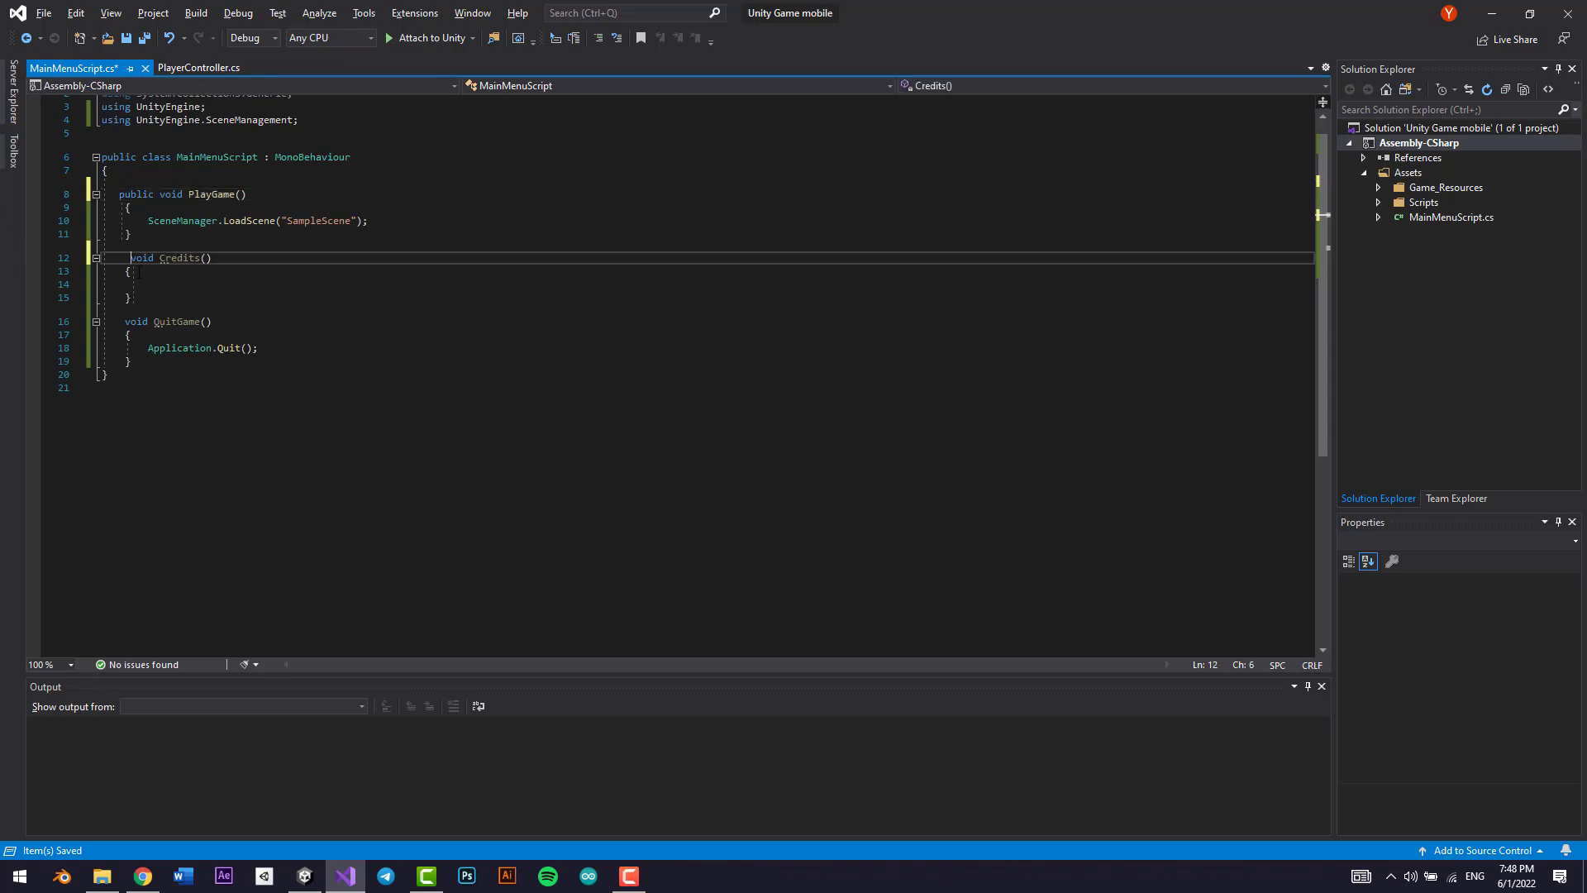
pyautogui.write('public')
pyautogui.click(124, 321)
pyautogui.press('Left')
pyautogui.write('publi')
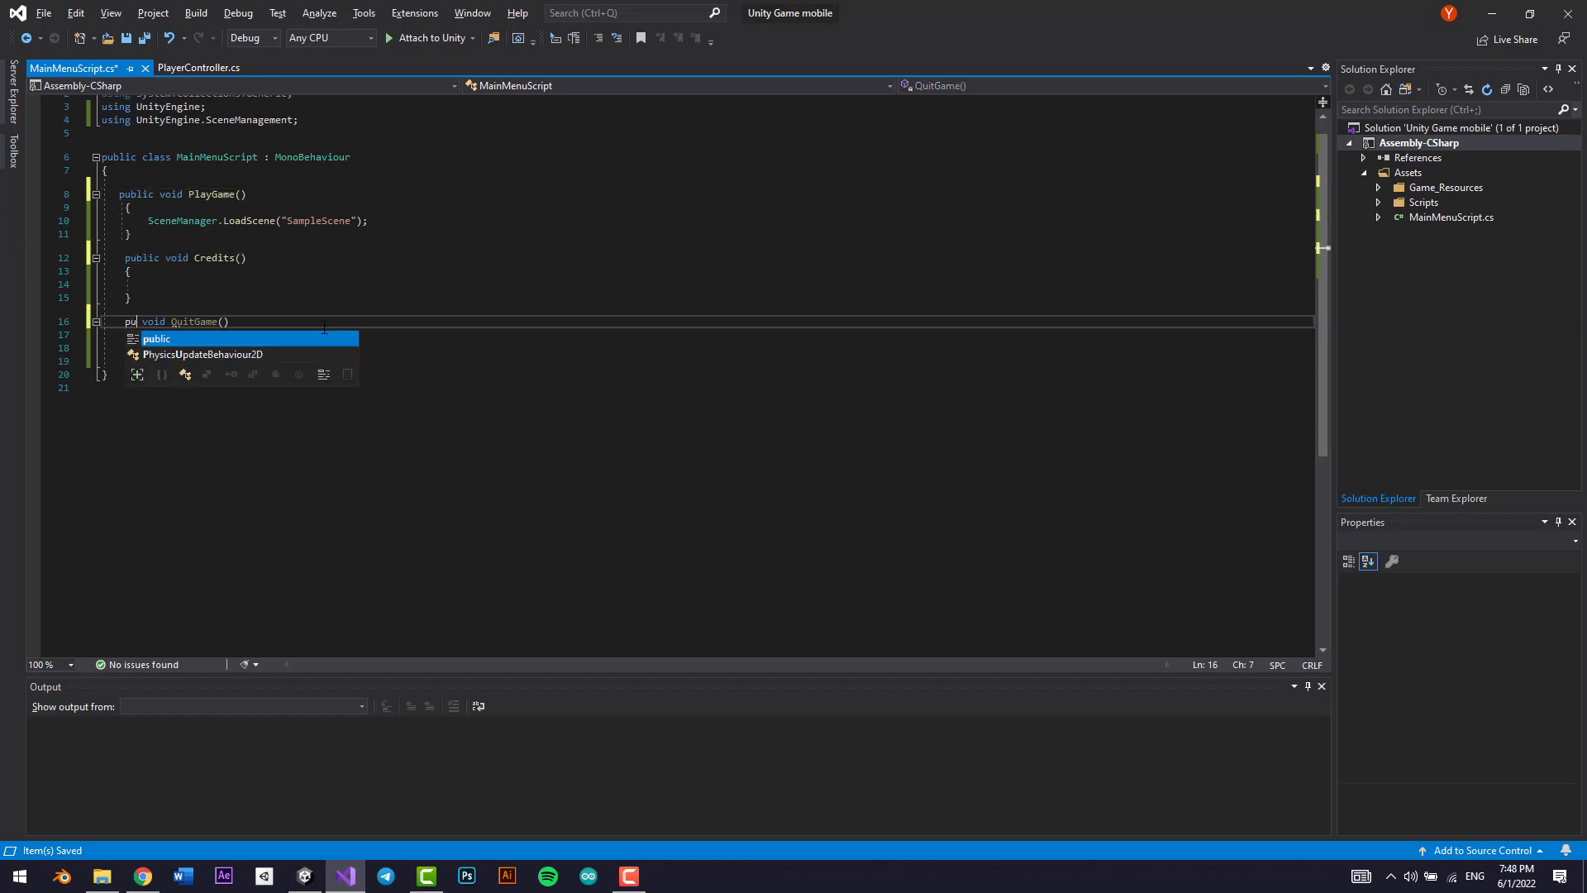
pyautogui.write('c')
pyautogui.hotkey('ctrl', 's')
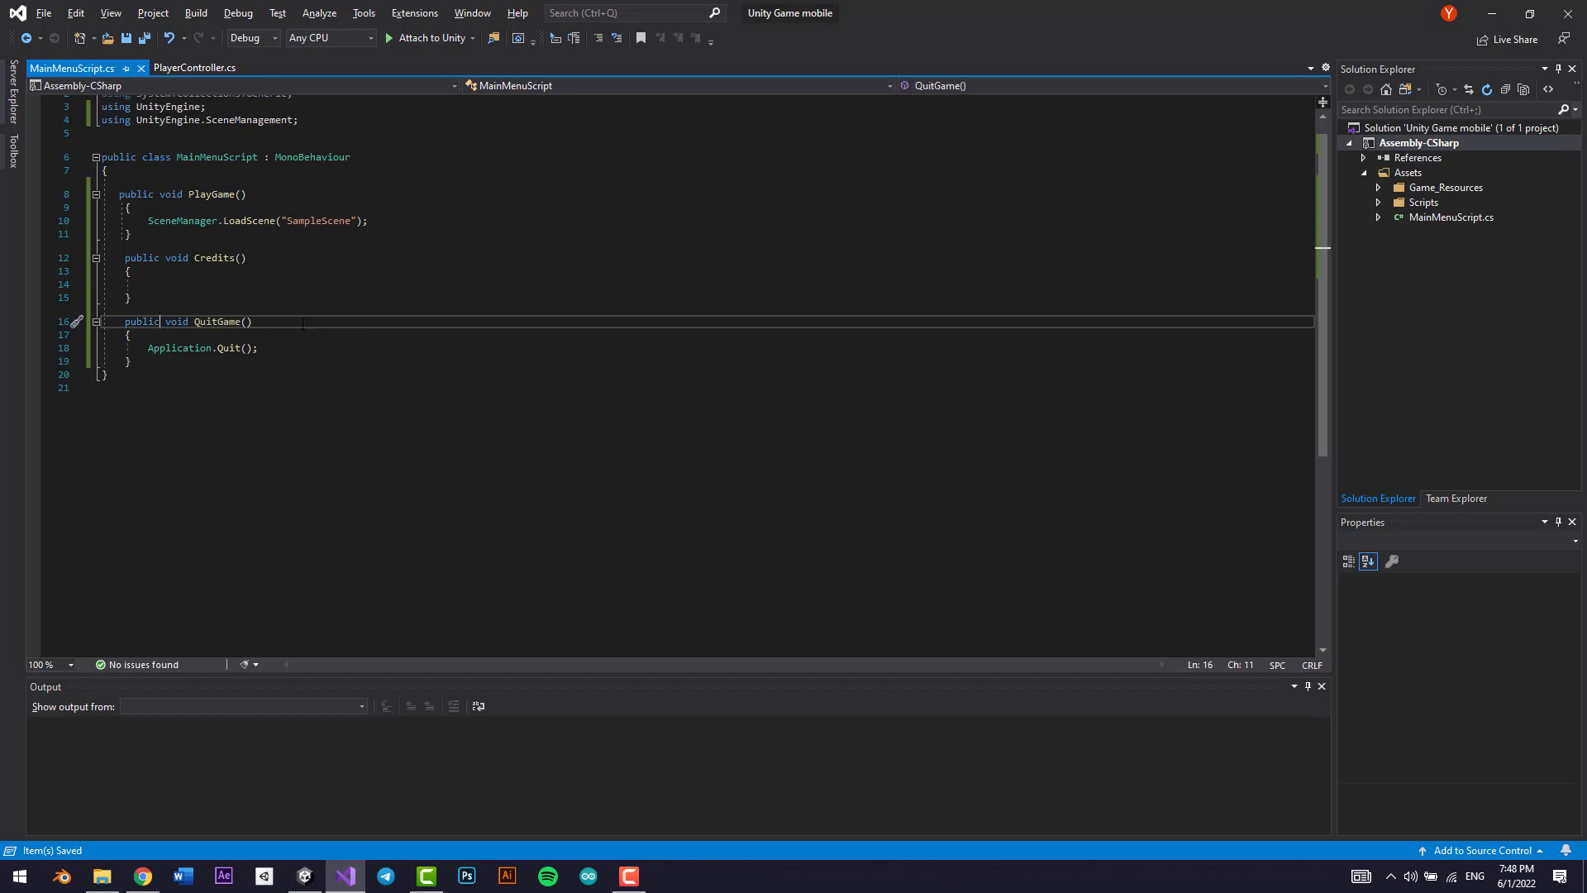
pyautogui.click(119, 194)
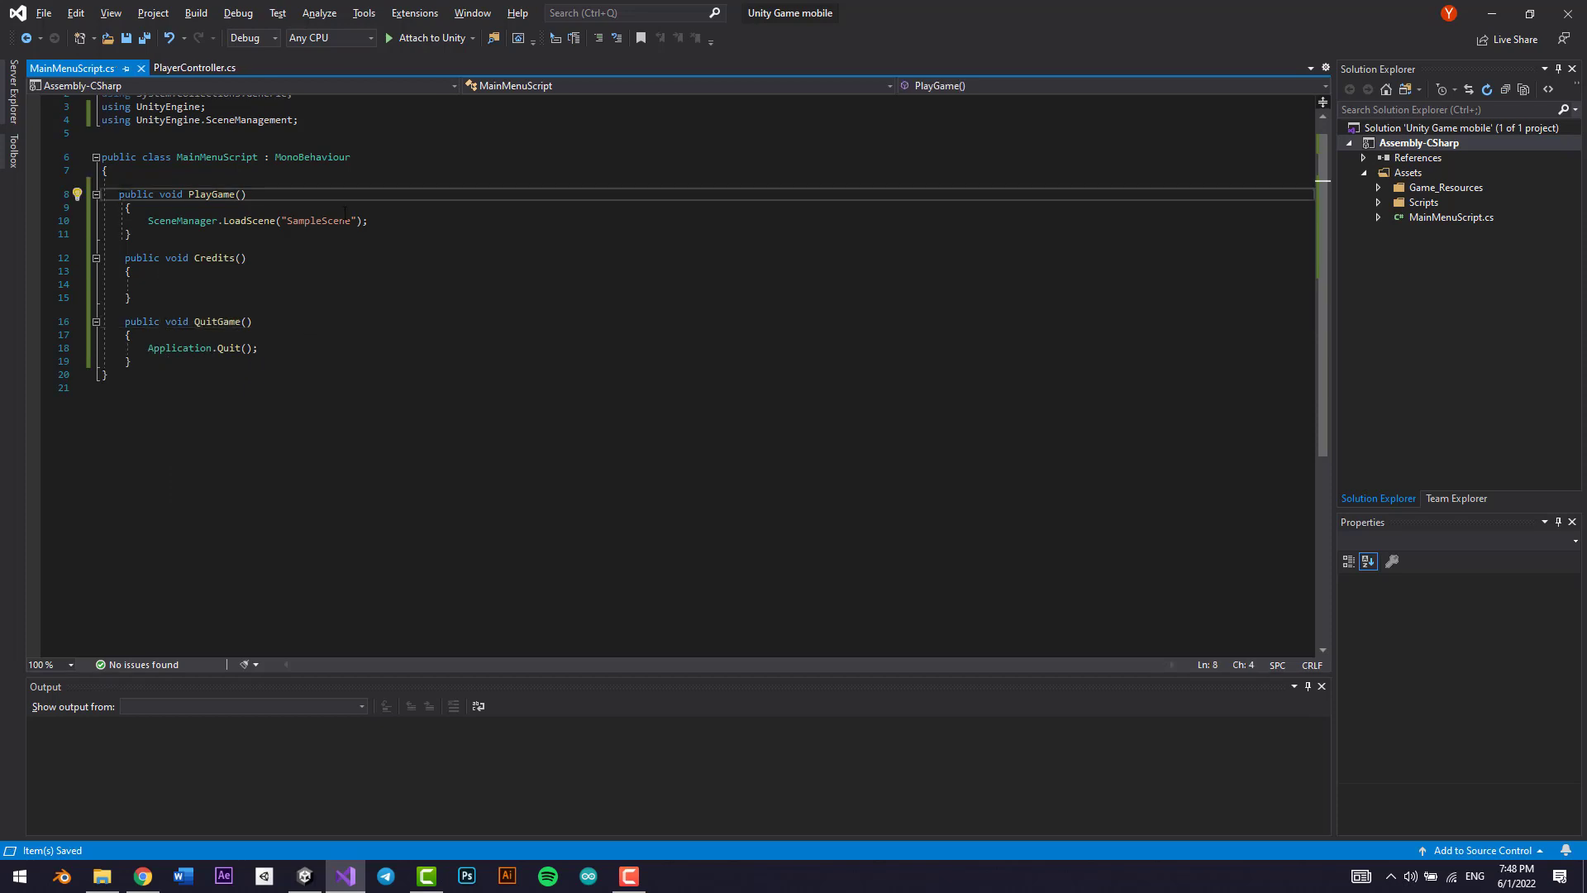
pyautogui.hotkey('ctrl', 's')
# Step: Switch to Unity and assign MainMenuScript's PlayGame() function to the Play button's On Click event
pyautogui.click(305, 875)
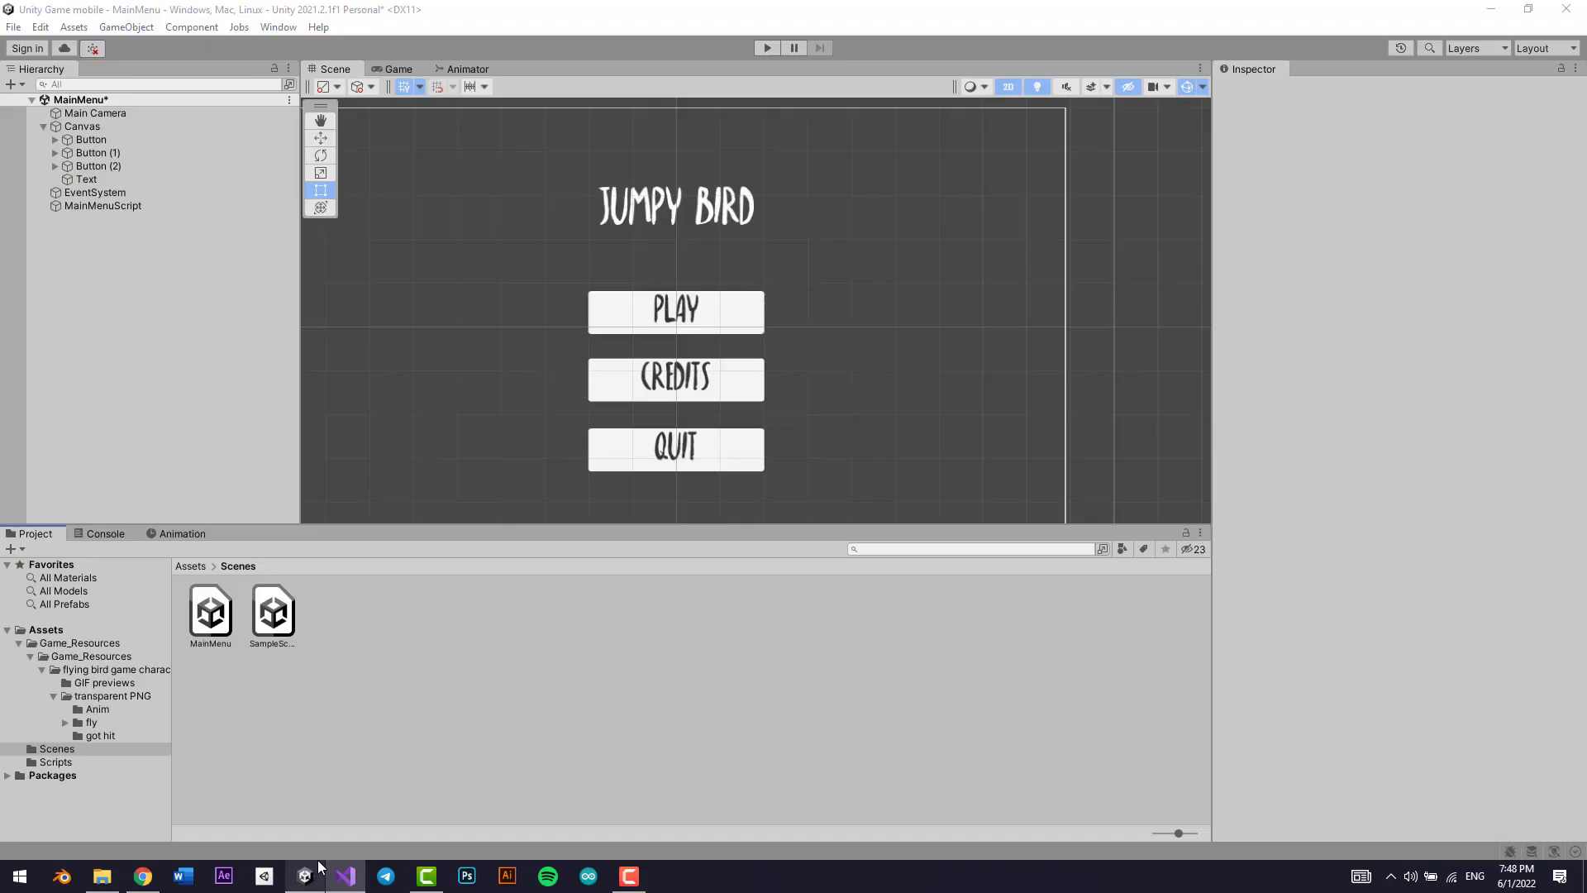
pyautogui.click(1379, 542)
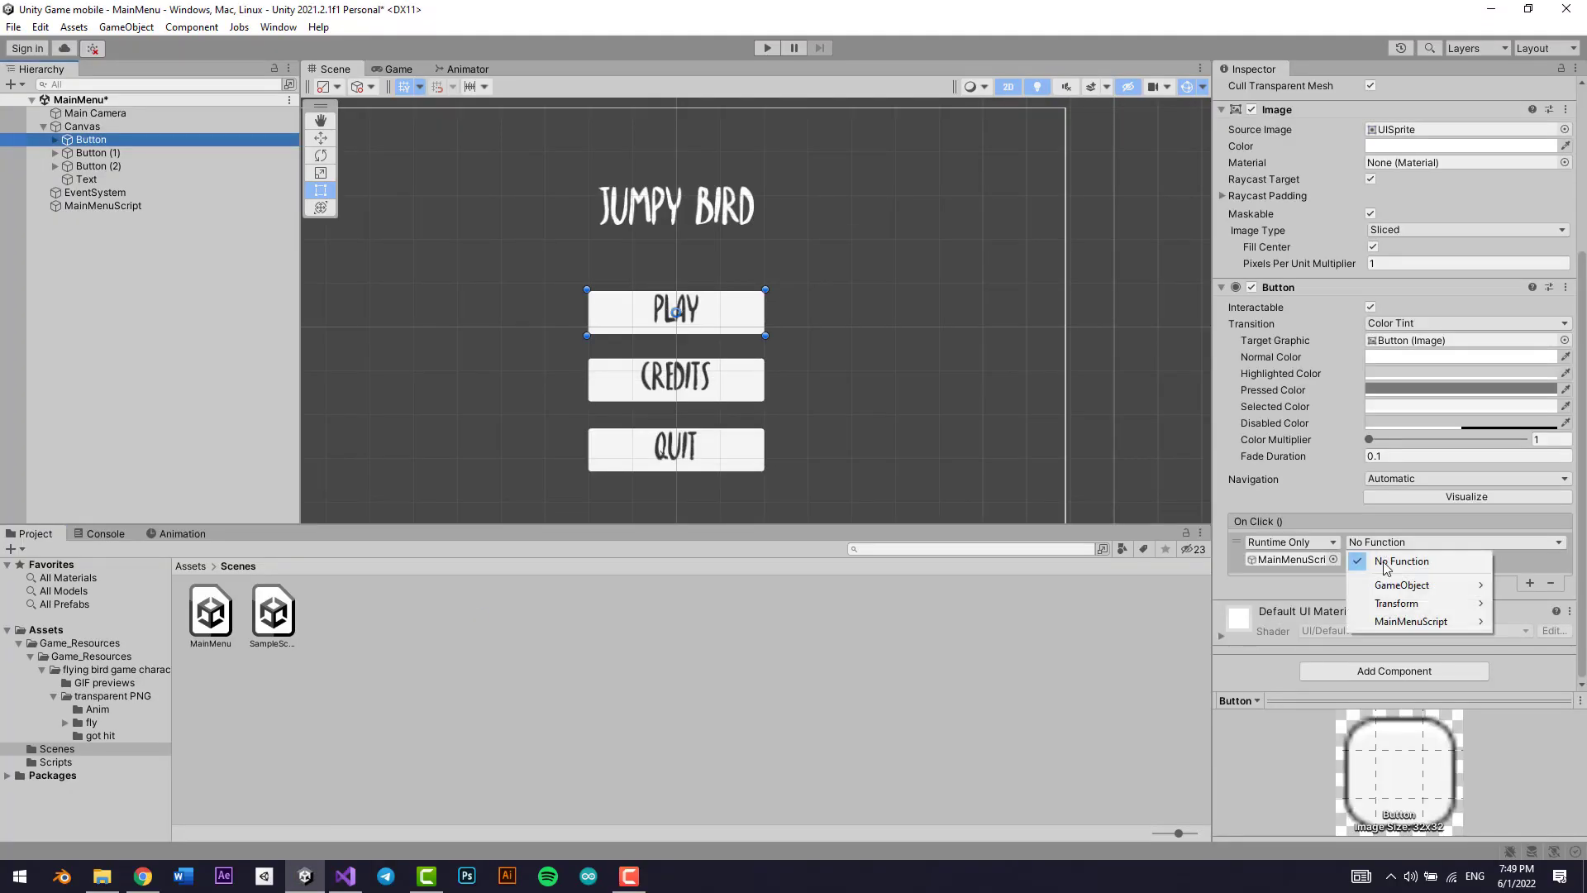
pyautogui.moveTo(1398, 621)
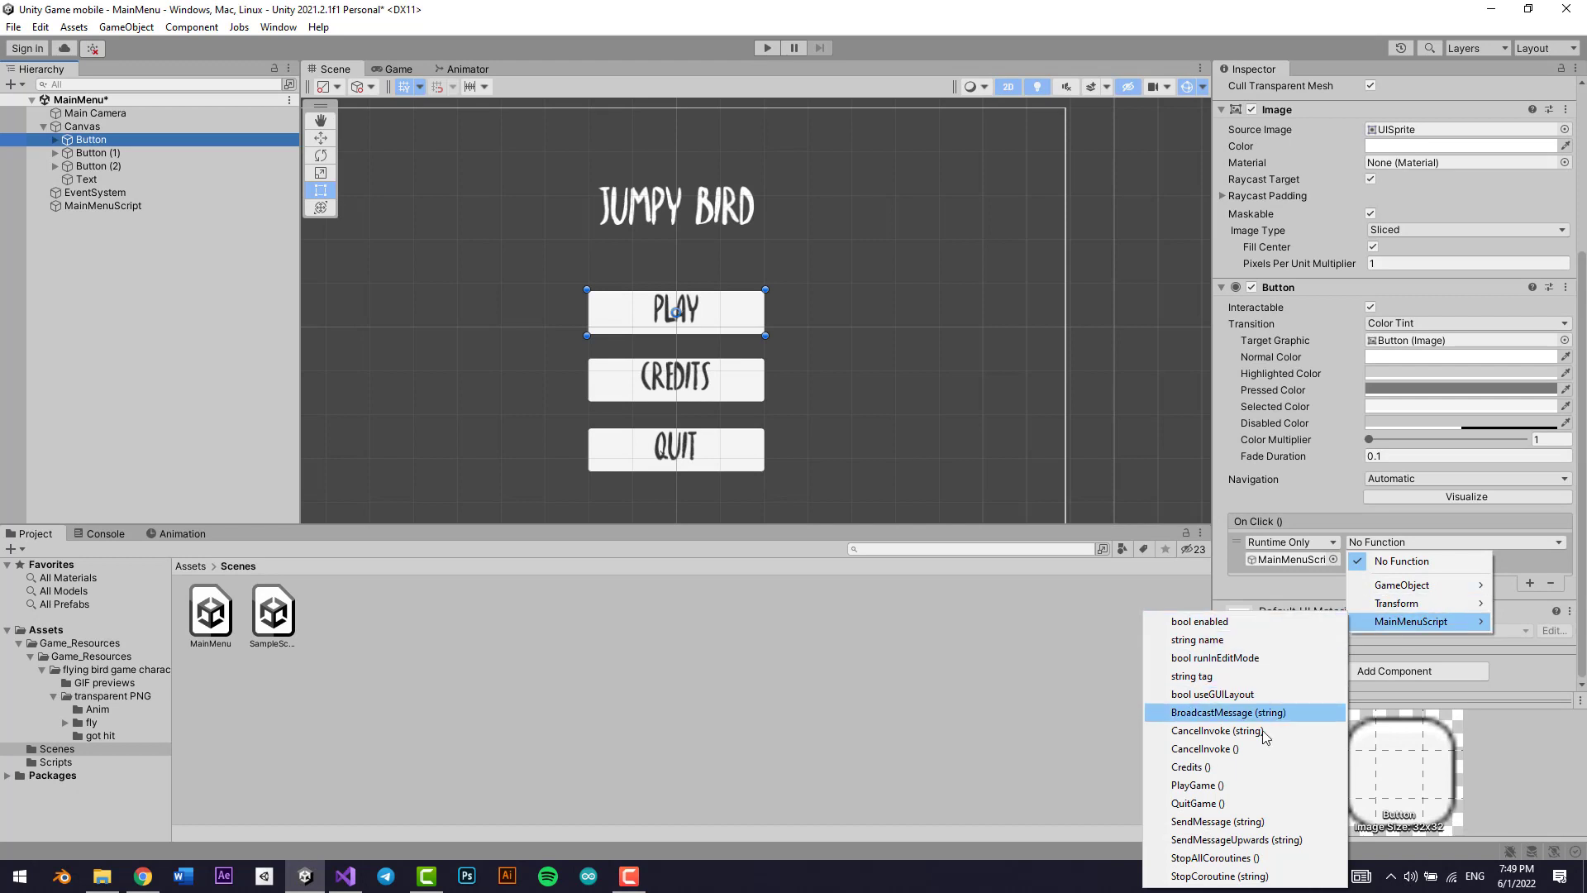
pyautogui.click(1254, 786)
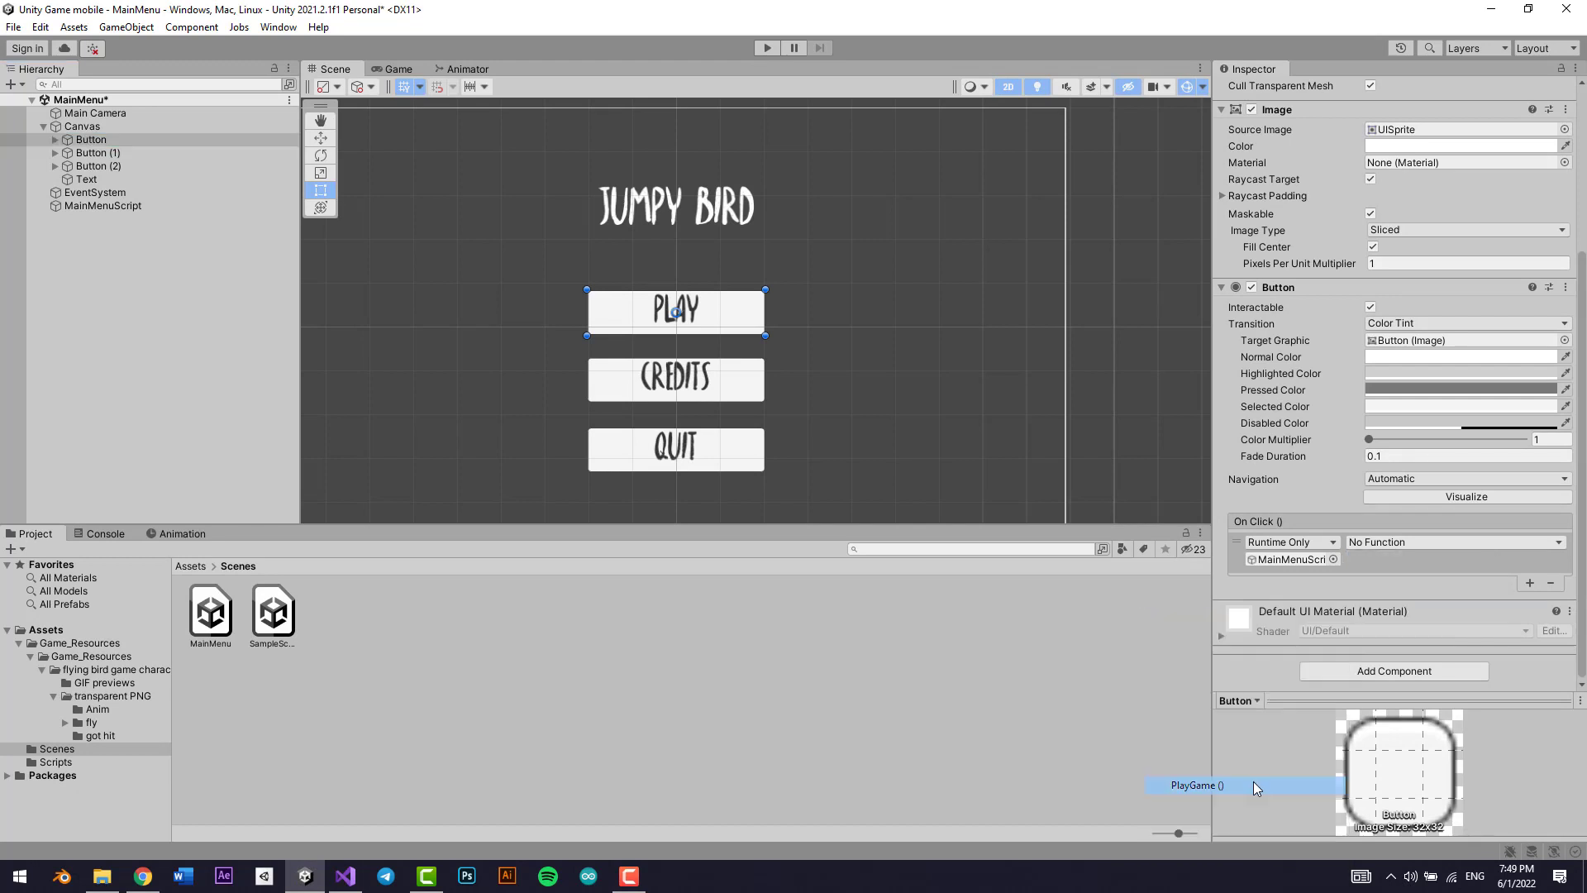
# Step: Assign MainMenuScript's Credits() function to the On Click event of the Credits button, Button (1)
pyautogui.click(188, 154)
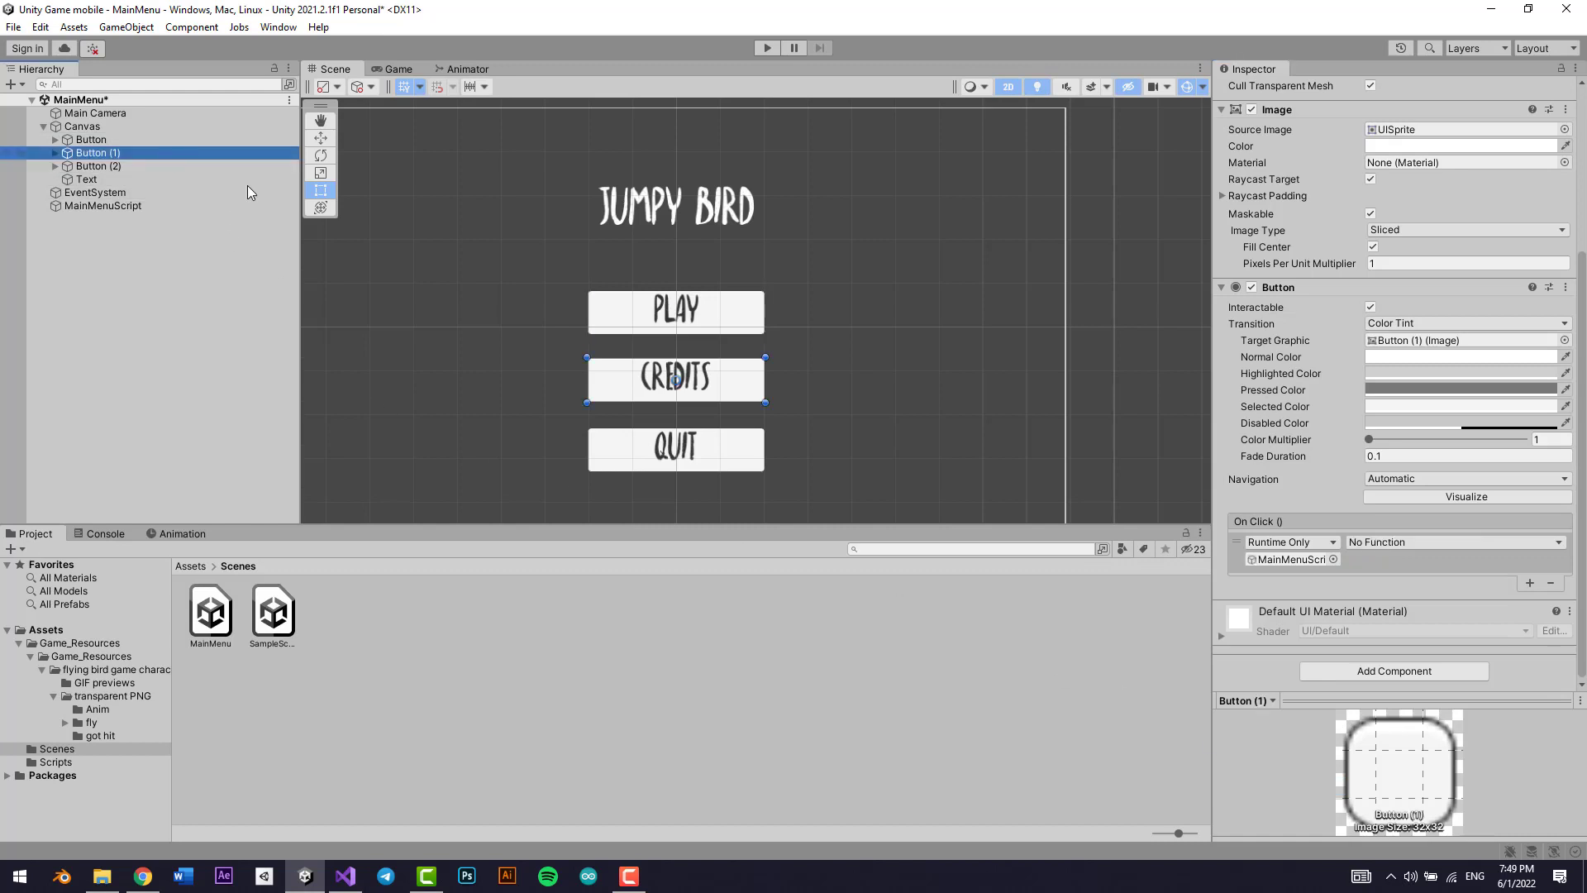
pyautogui.click(1378, 542)
pyautogui.moveTo(1390, 623)
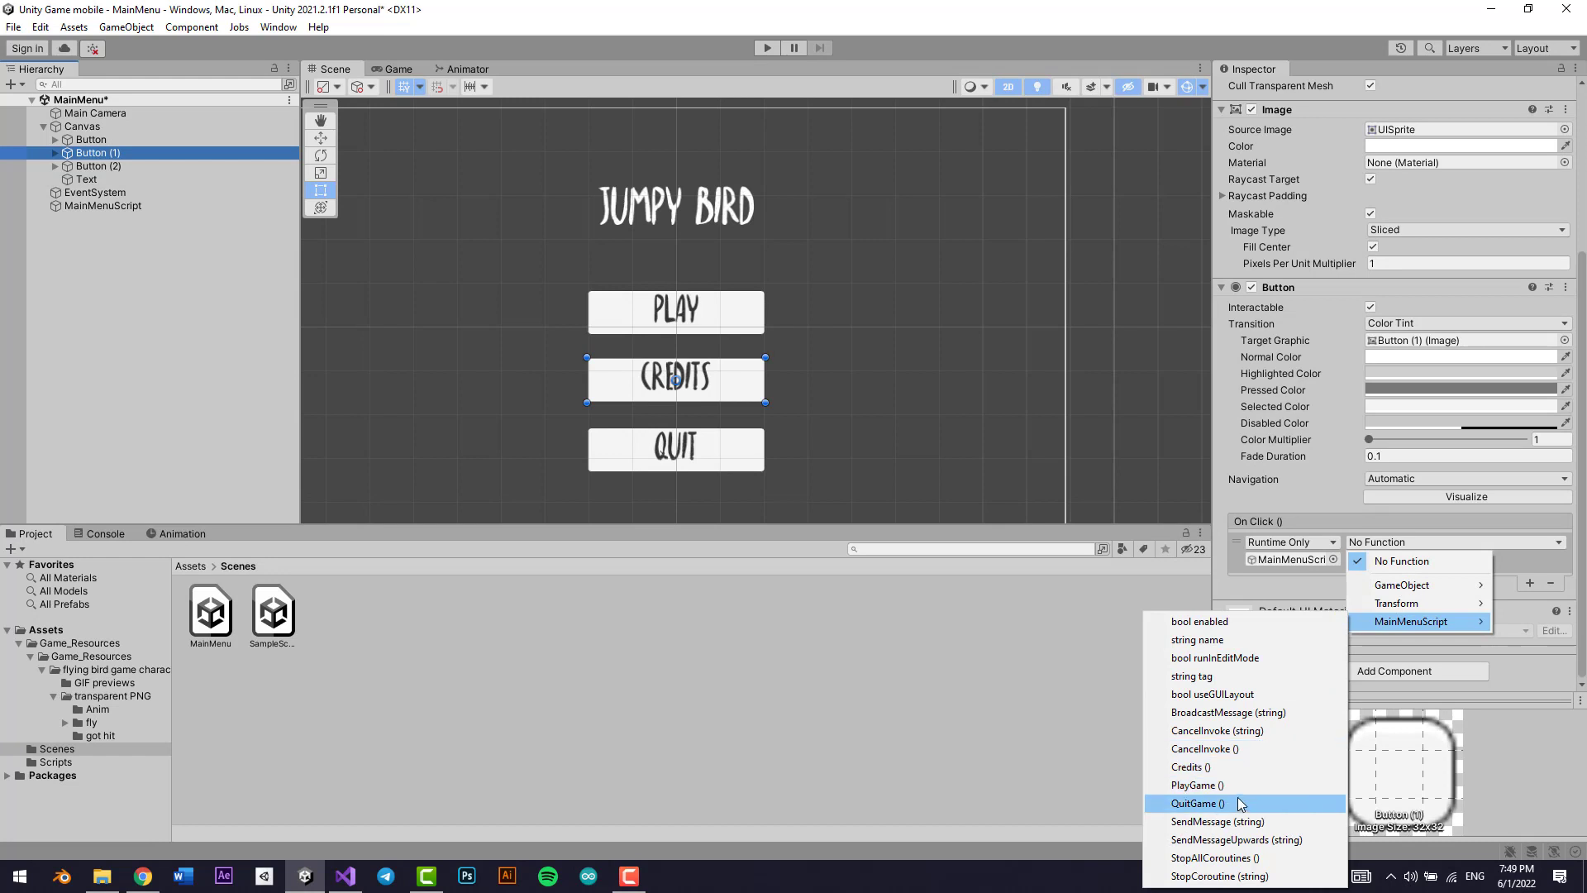
pyautogui.click(1207, 767)
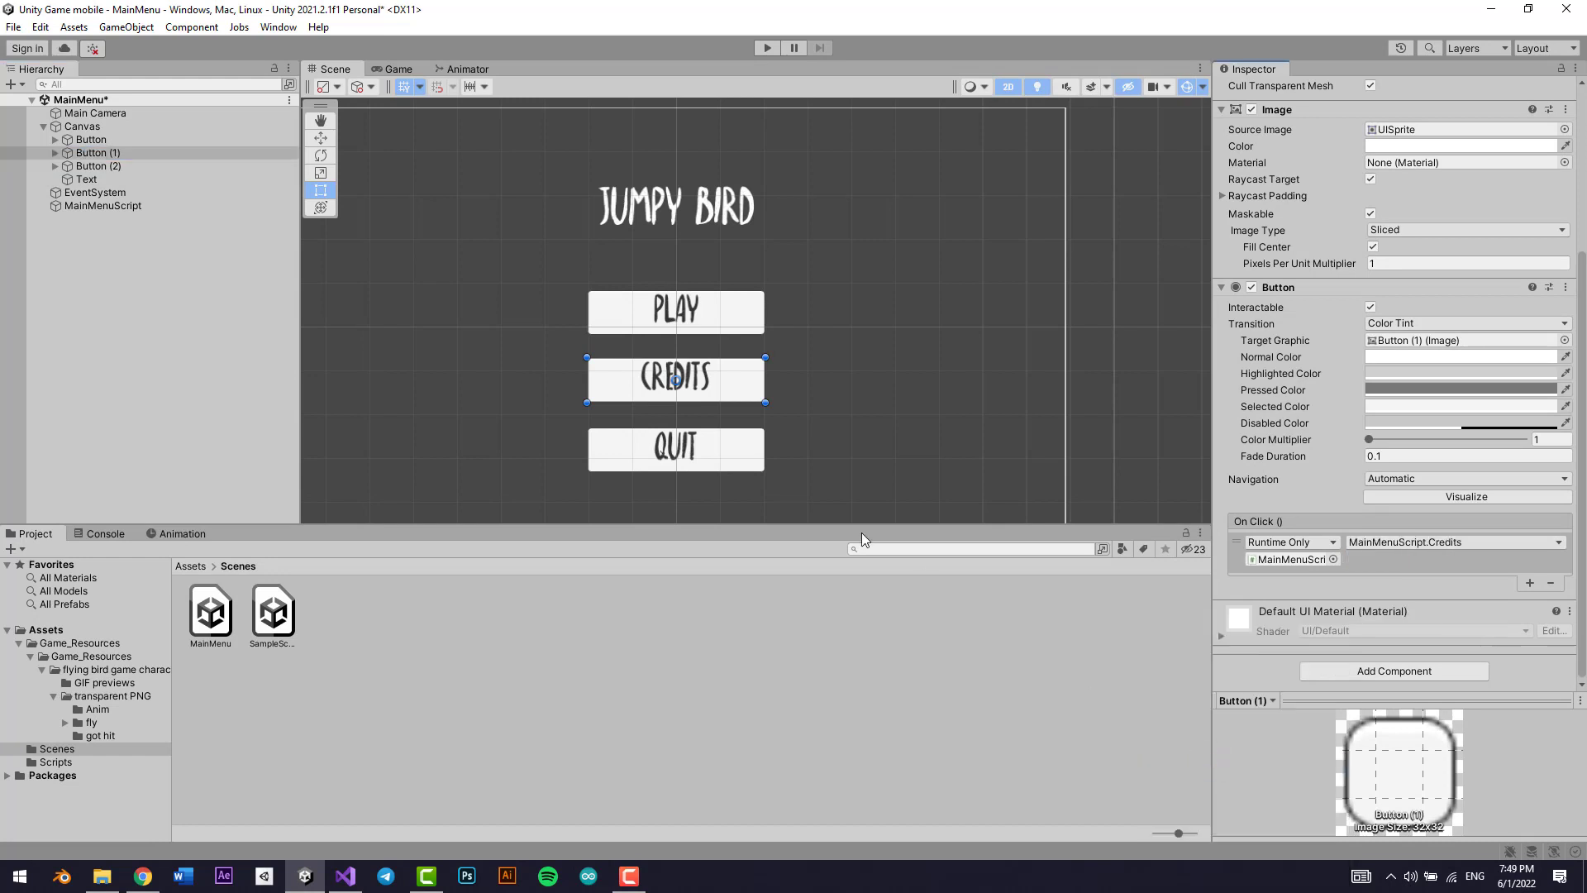
# Step: Assign MainMenuScript's QuitGame() function to the On Click event of the Quit button, Button (2), and save the scene
pyautogui.click(98, 166)
pyautogui.click(1445, 544)
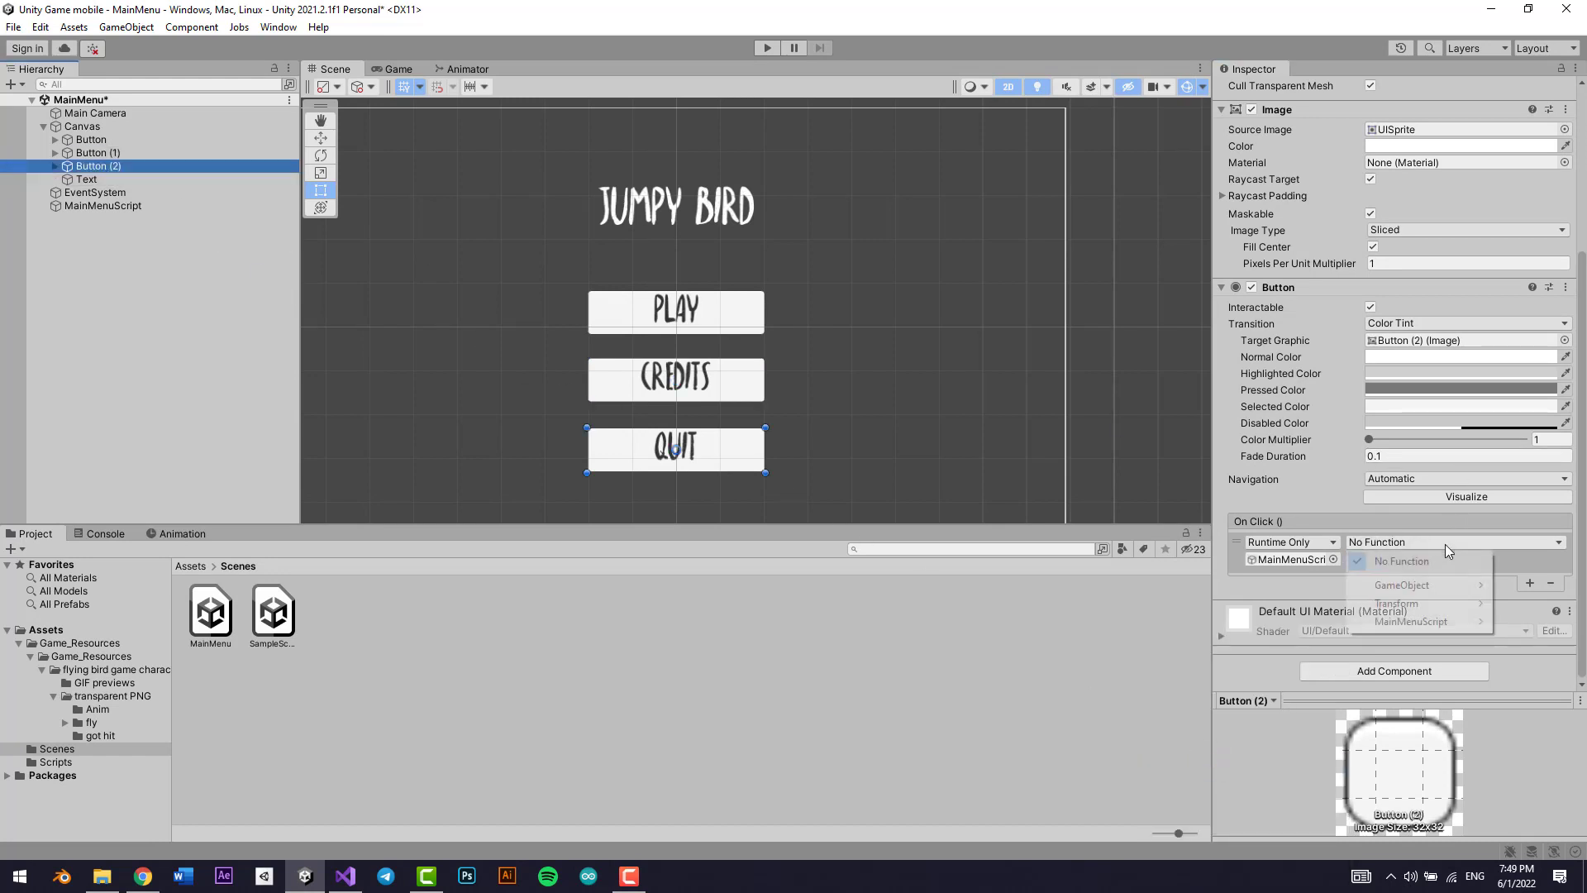
pyautogui.moveTo(1417, 622)
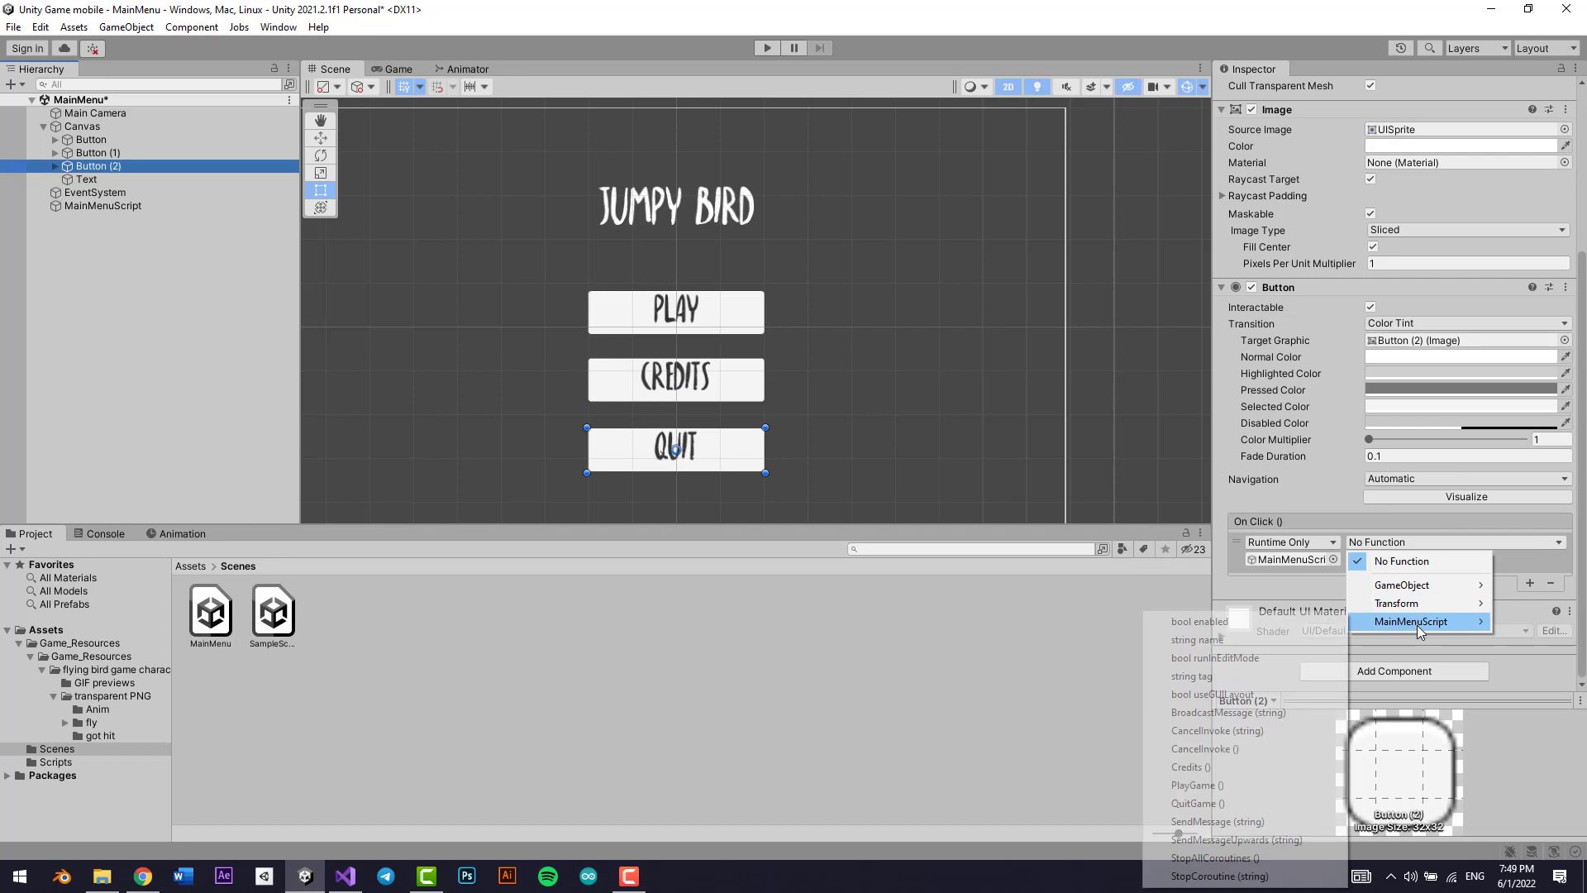
pyautogui.click(1194, 805)
pyautogui.hotkey('ctrl', 's')
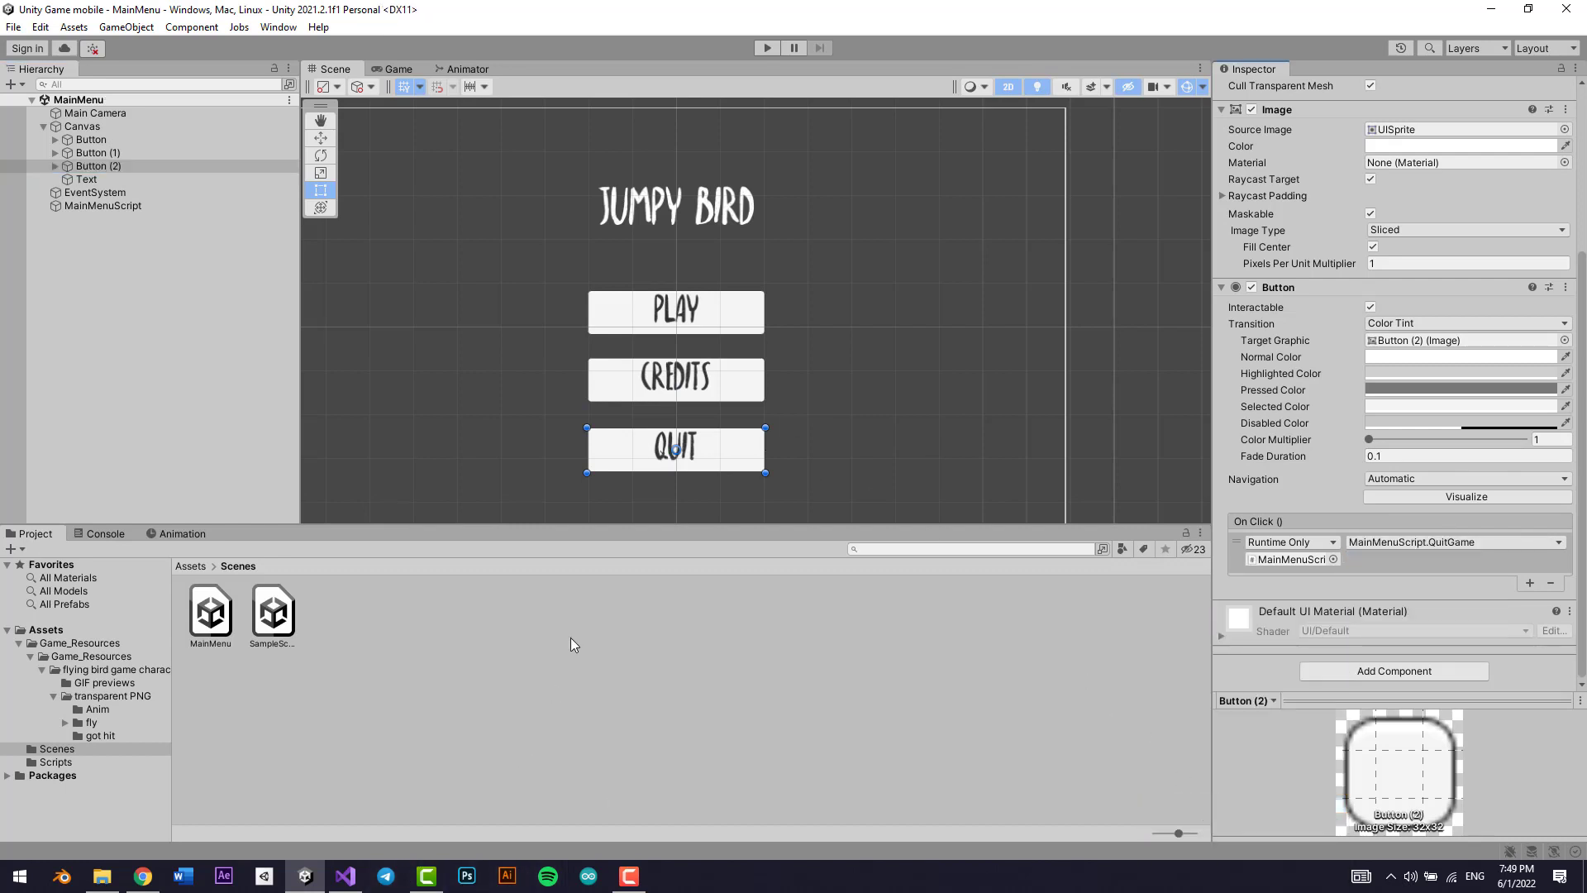
# Step: Switch to Visual Studio, add Debug.Log("QuitGame"); after Application.Quit(); in the QuitGame method, and save the script
pyautogui.click(347, 878)
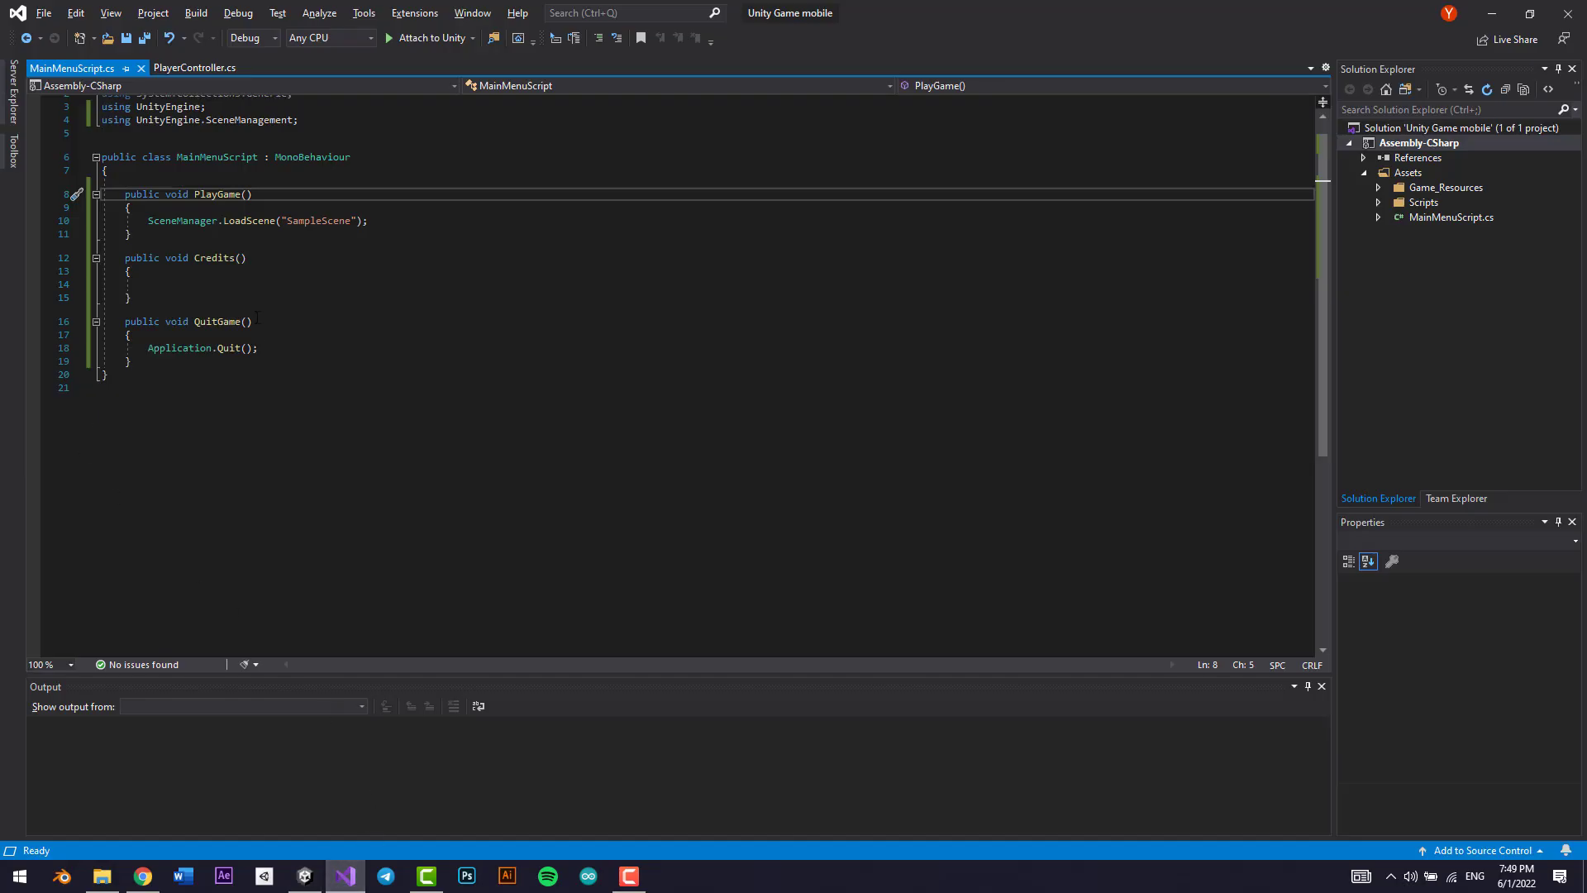
pyautogui.click(275, 347)
pyautogui.press('Return')
pyautogui.write('De')
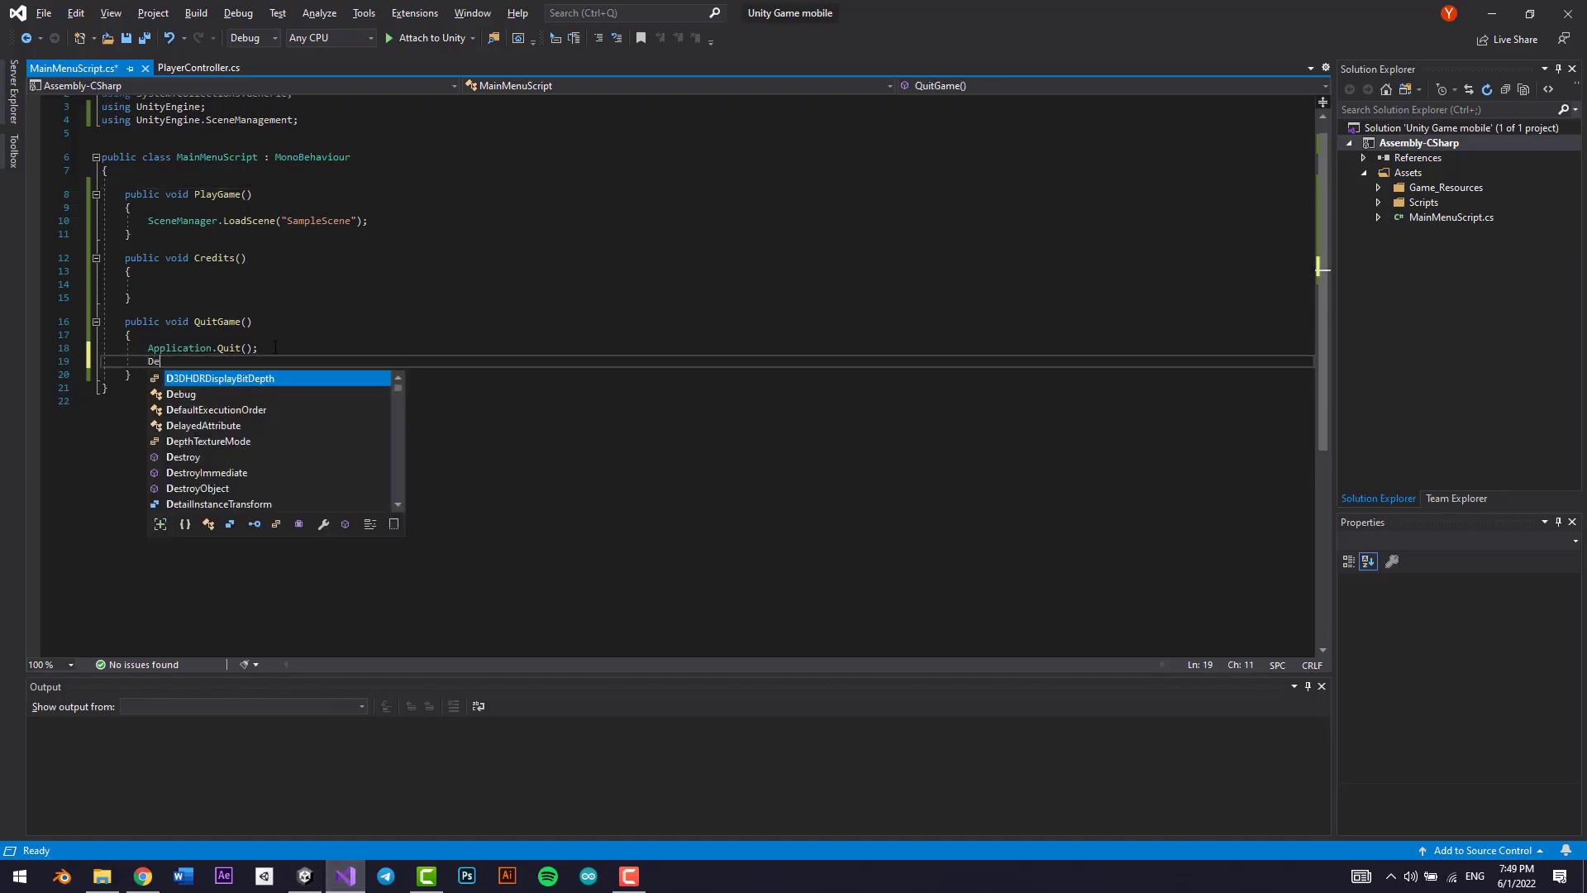
pyautogui.write('bug')
pyautogui.write('.Log(')
pyautogui.write('"QuitGam,')
pyautogui.write('");')
pyautogui.hotkey('ctrl', 's')
# Step: Review the Application.Quit and Debug.Log lines in QuitGame and the LoadScene line in PlayGame
pyautogui.click(178, 348)
pyautogui.moveTo(147, 348); pyautogui.dragTo(259, 348)
pyautogui.click(259, 348)
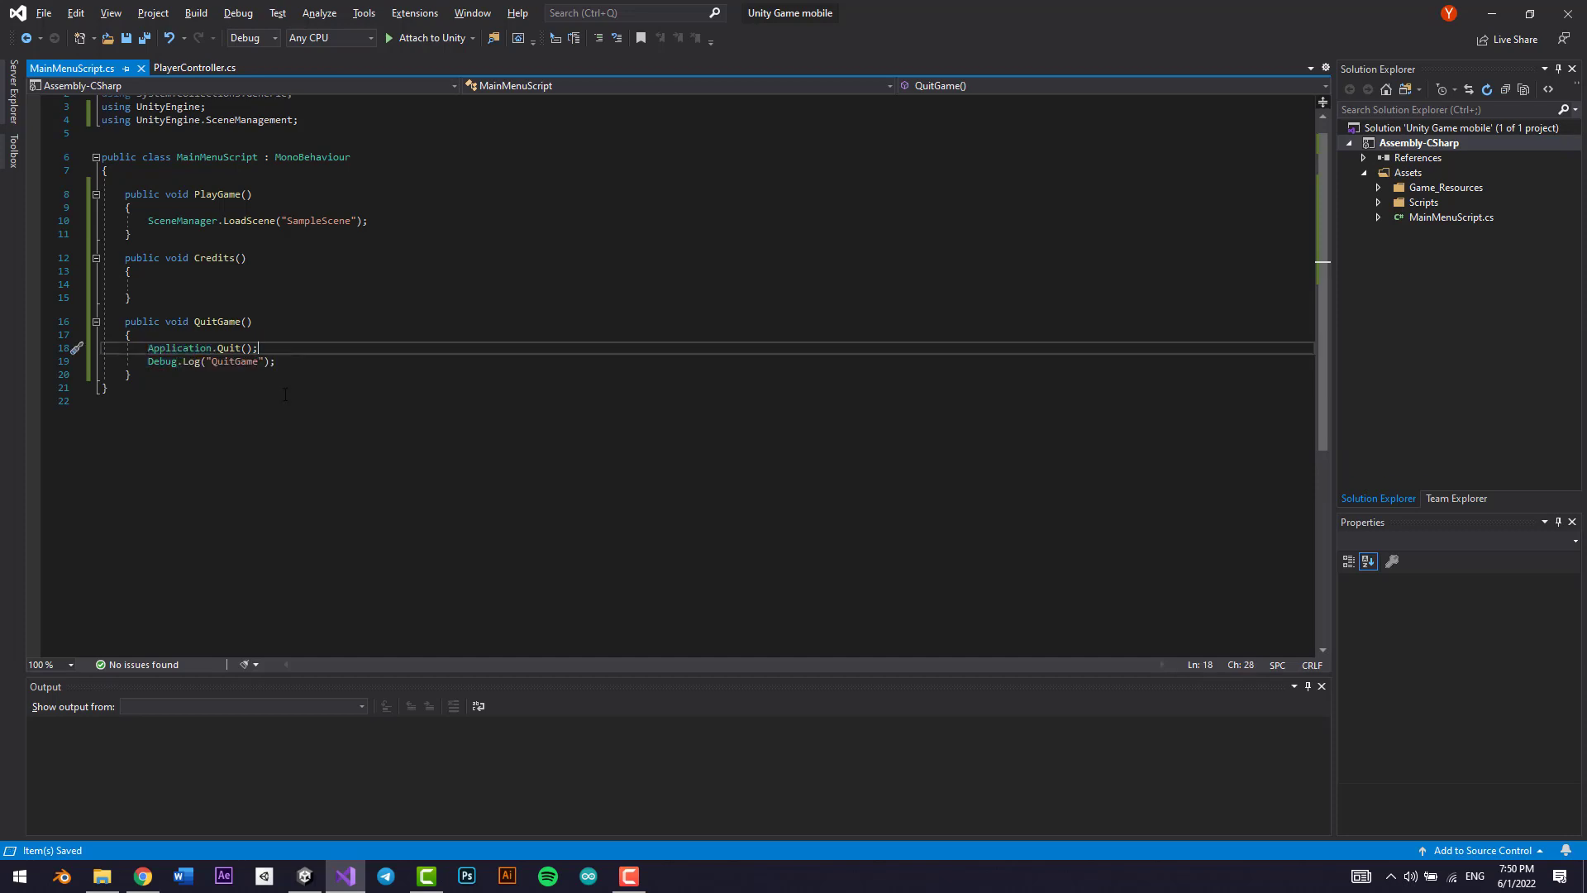
pyautogui.moveTo(282, 361); pyautogui.dragTo(148, 361)
pyautogui.click(188, 322)
pyautogui.moveTo(368, 221)
pyautogui.mouseDown()
pyautogui.moveTo(142, 221)
pyautogui.moveTo(369, 221)
pyautogui.mouseUp()
pyautogui.click(406, 218)
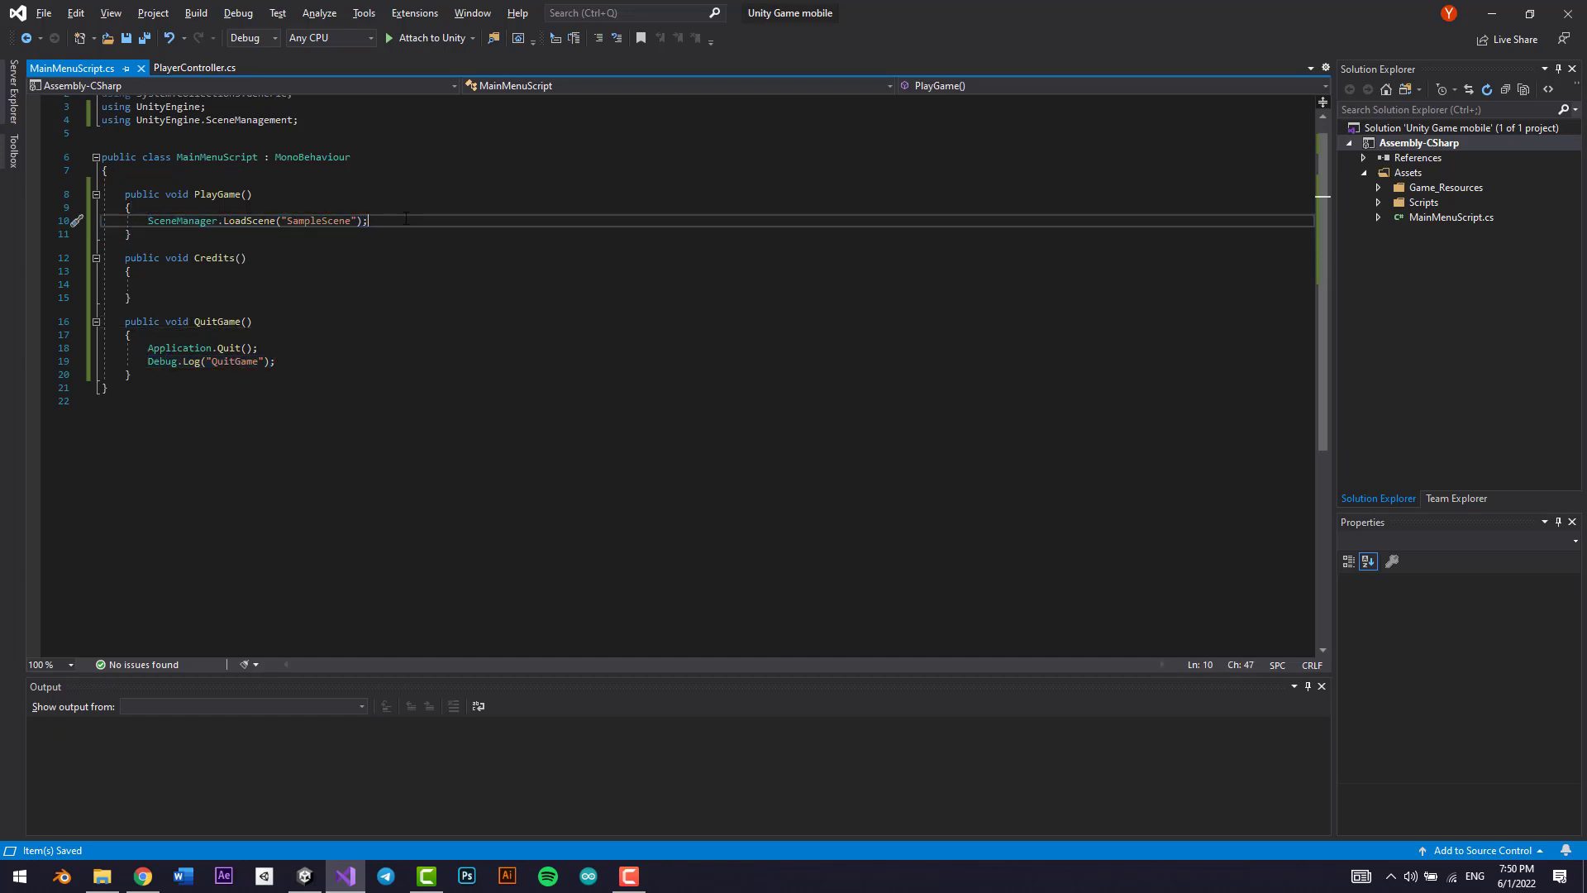
# Step: Switch to Unity, run the MainMenu scene, test the menu's Play button, and stop the game
pyautogui.click(304, 877)
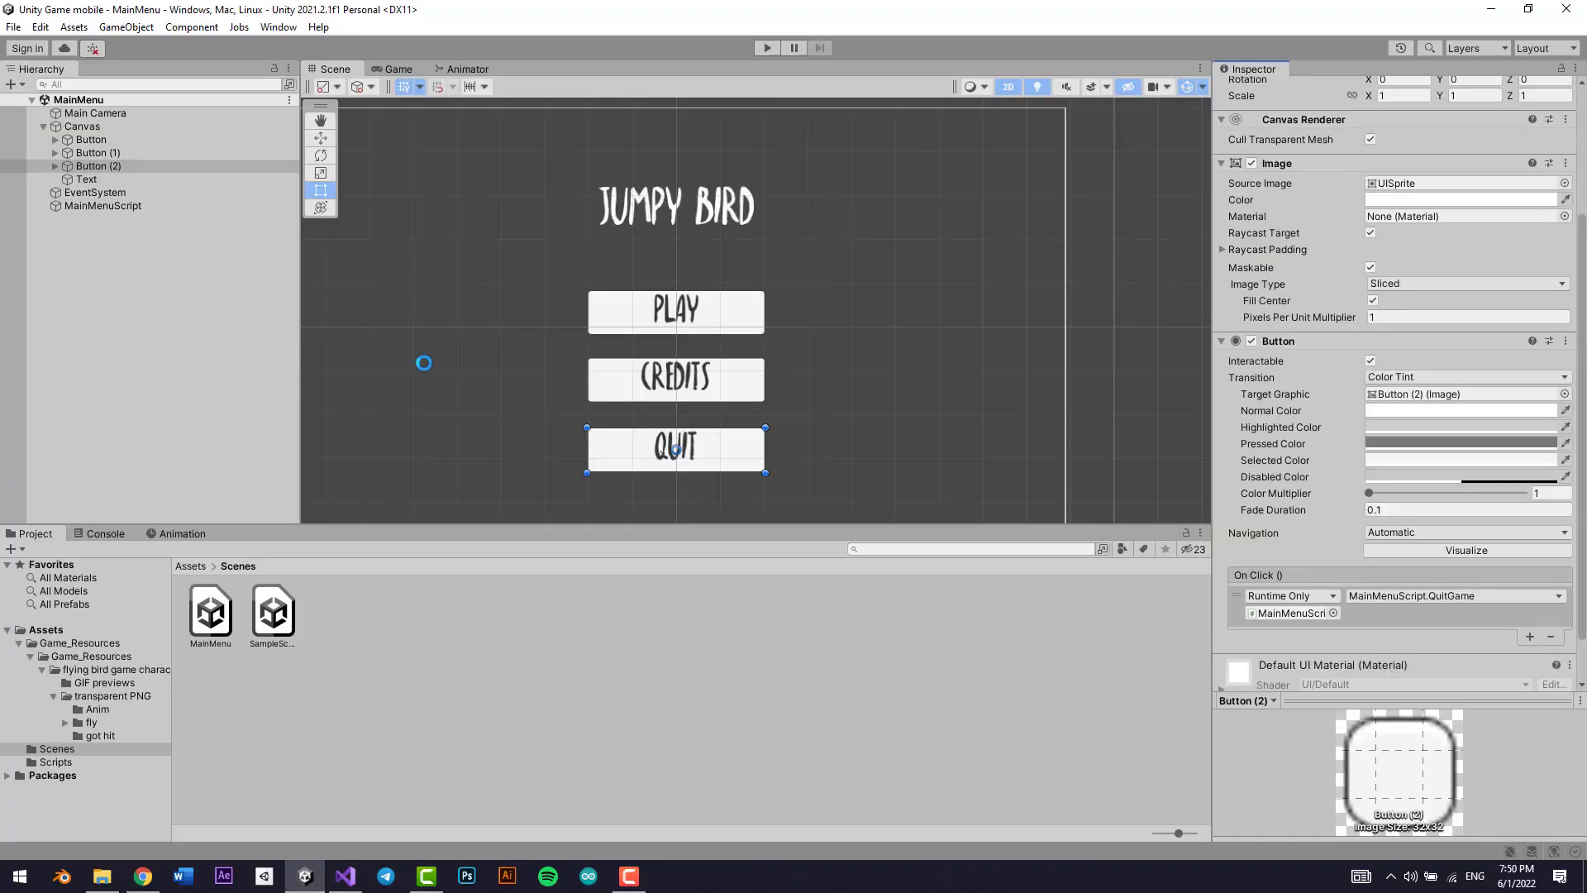
pyautogui.hotkey('ctrl', 'p')
pyautogui.click(744, 295)
pyautogui.click(697, 377)
pyautogui.click(755, 372)
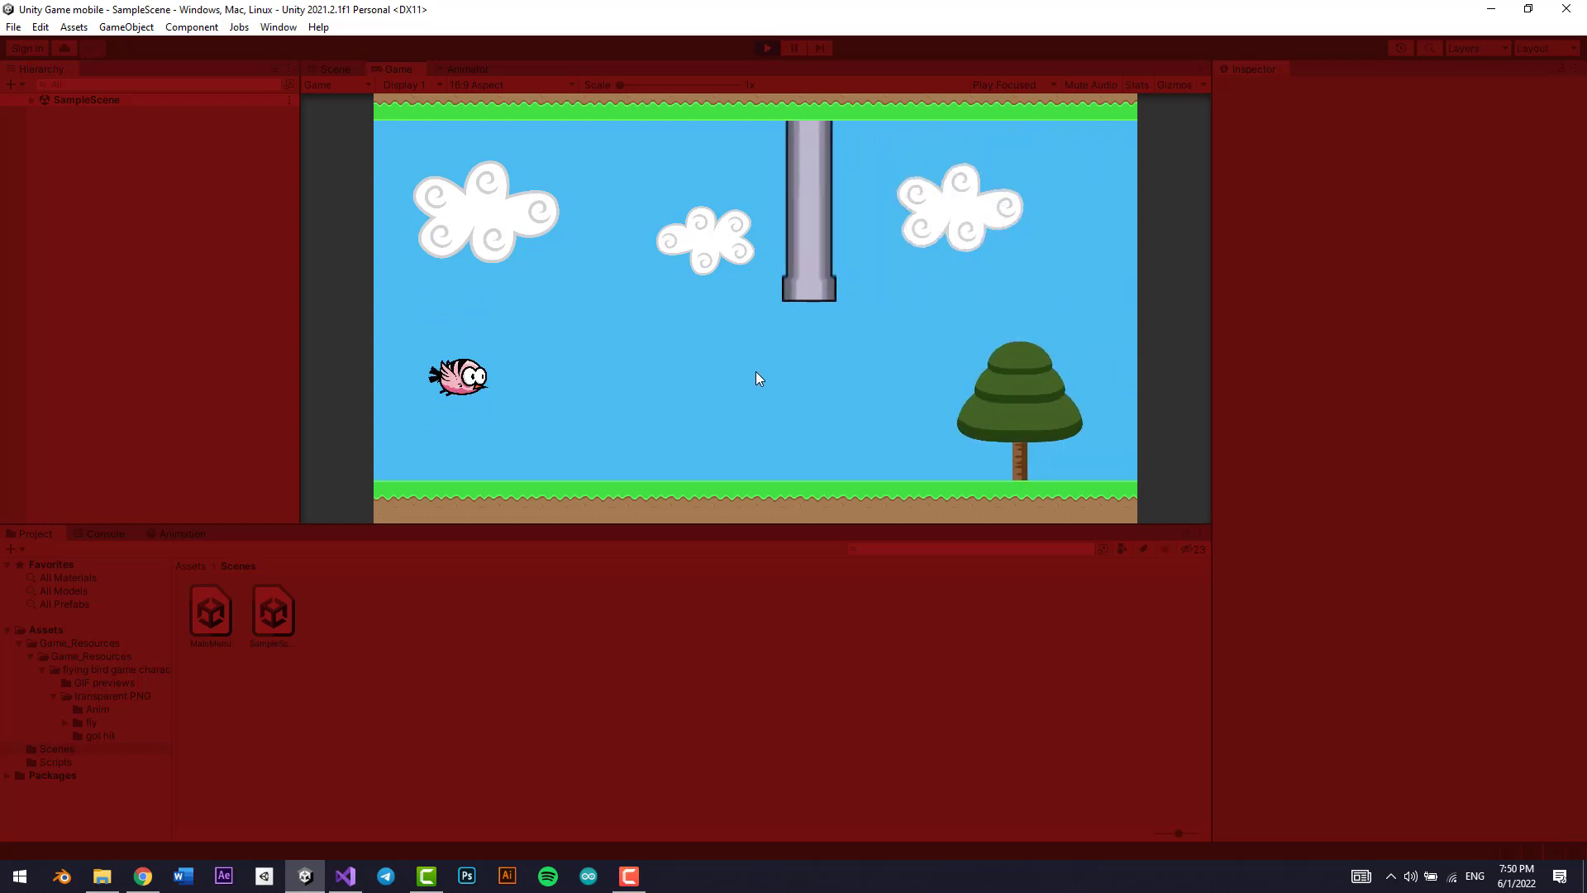
pyautogui.click(766, 48)
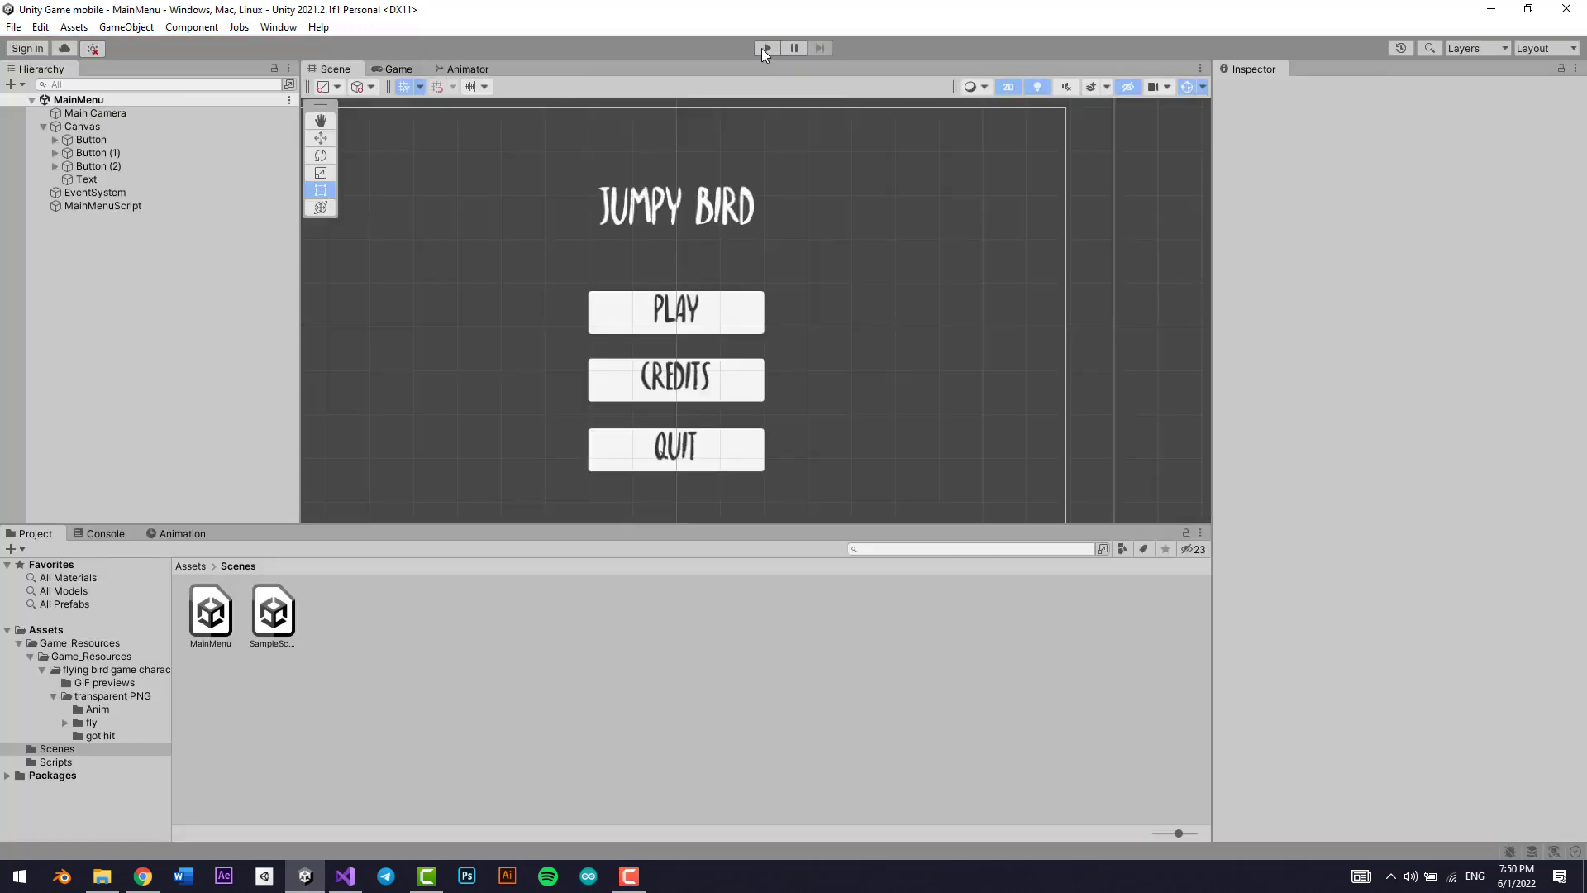
# Step: Run the menu again with the Console shown, test the Quit and Credits buttons, and stop the game
pyautogui.click(766, 48)
pyautogui.click(112, 535)
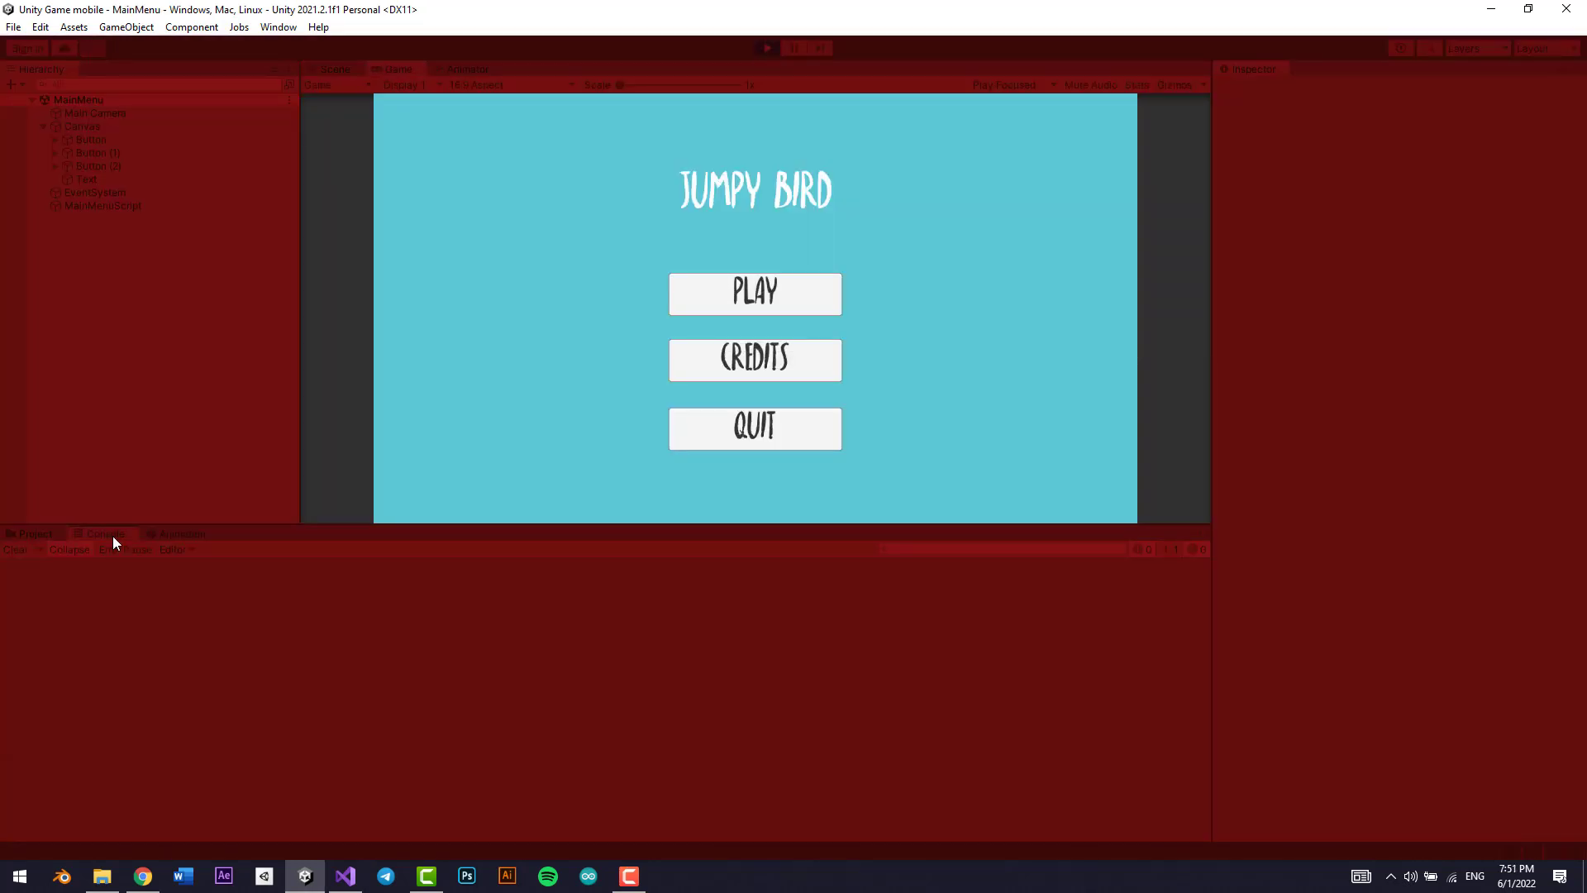
pyautogui.click(803, 428)
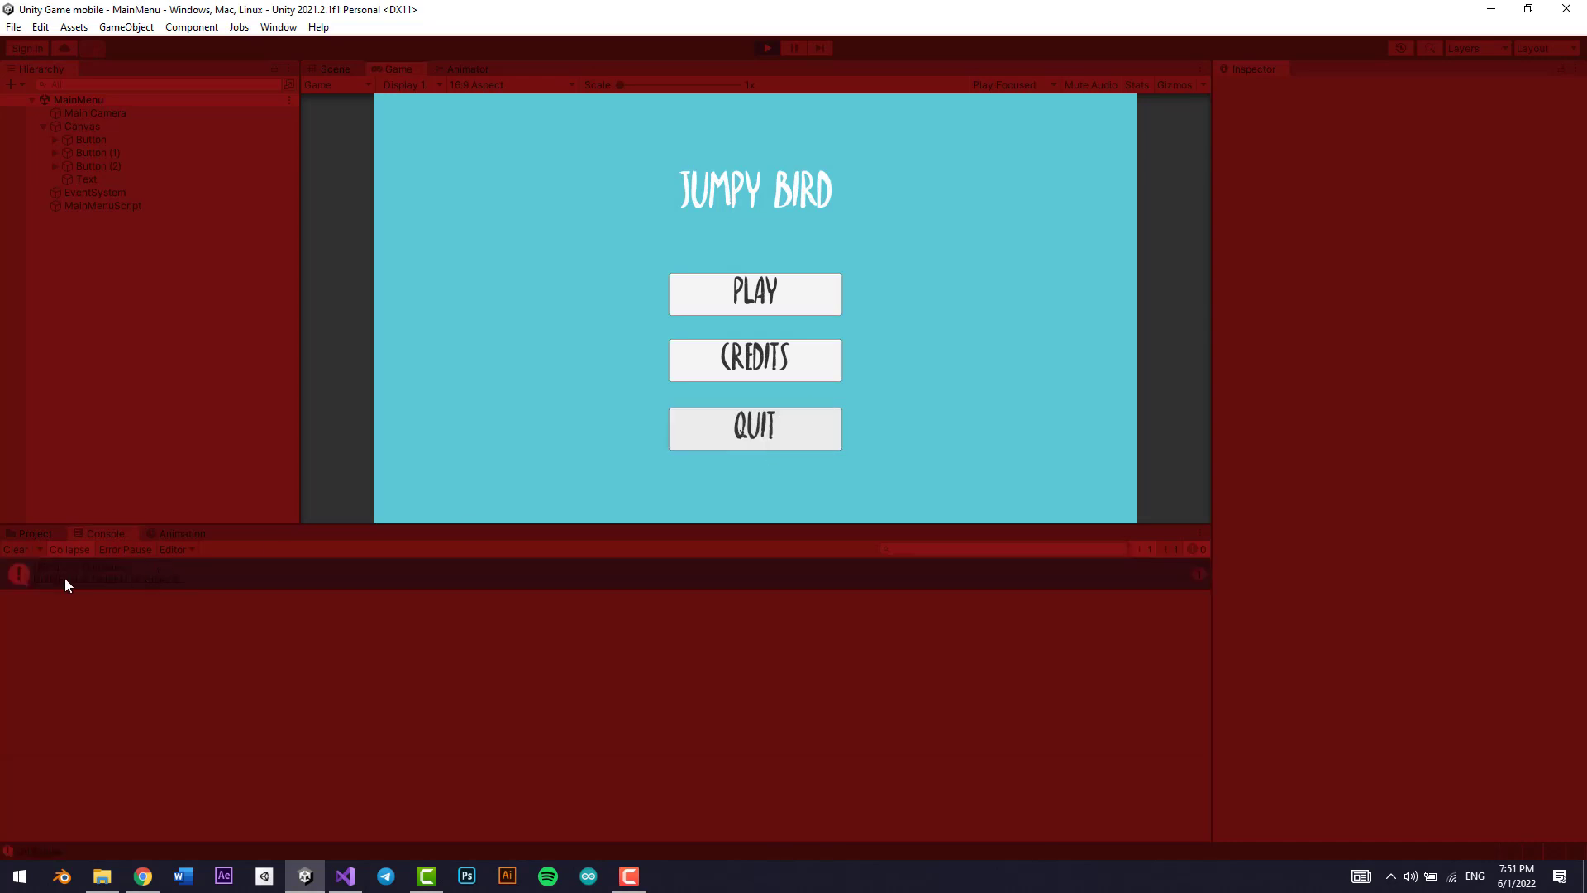
pyautogui.click(693, 432)
pyautogui.click(692, 431)
pyautogui.click(762, 351)
pyautogui.click(767, 47)
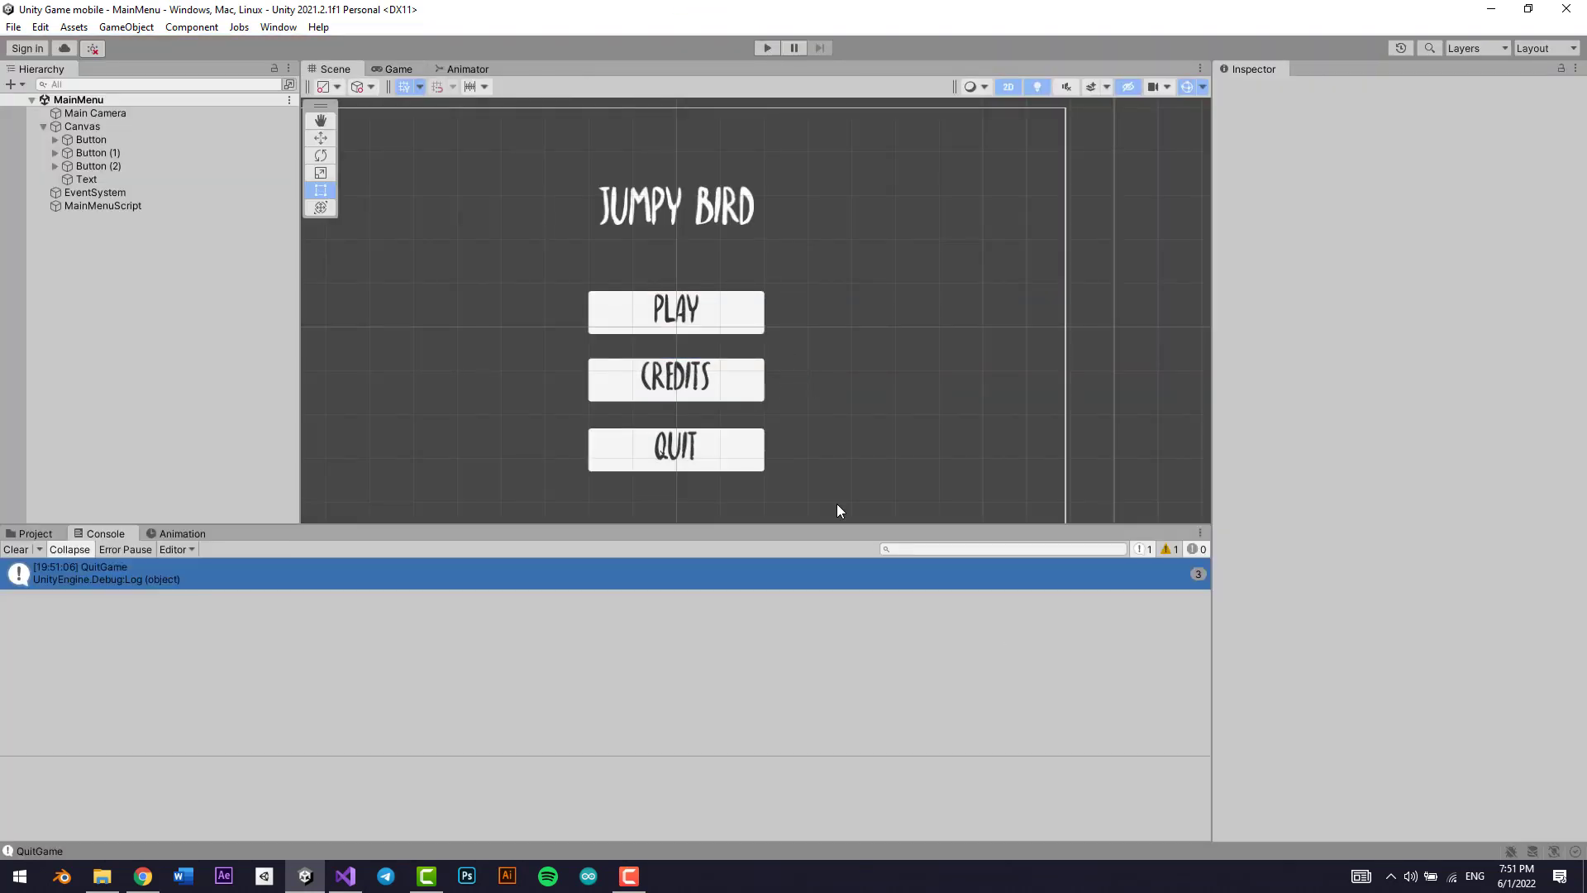
# Step: Add a UI Panel to the Canvas and shrink it about its centre to margins of about 96 at the sides and 54 above and below
pyautogui.scroll(-5, 765, 340)
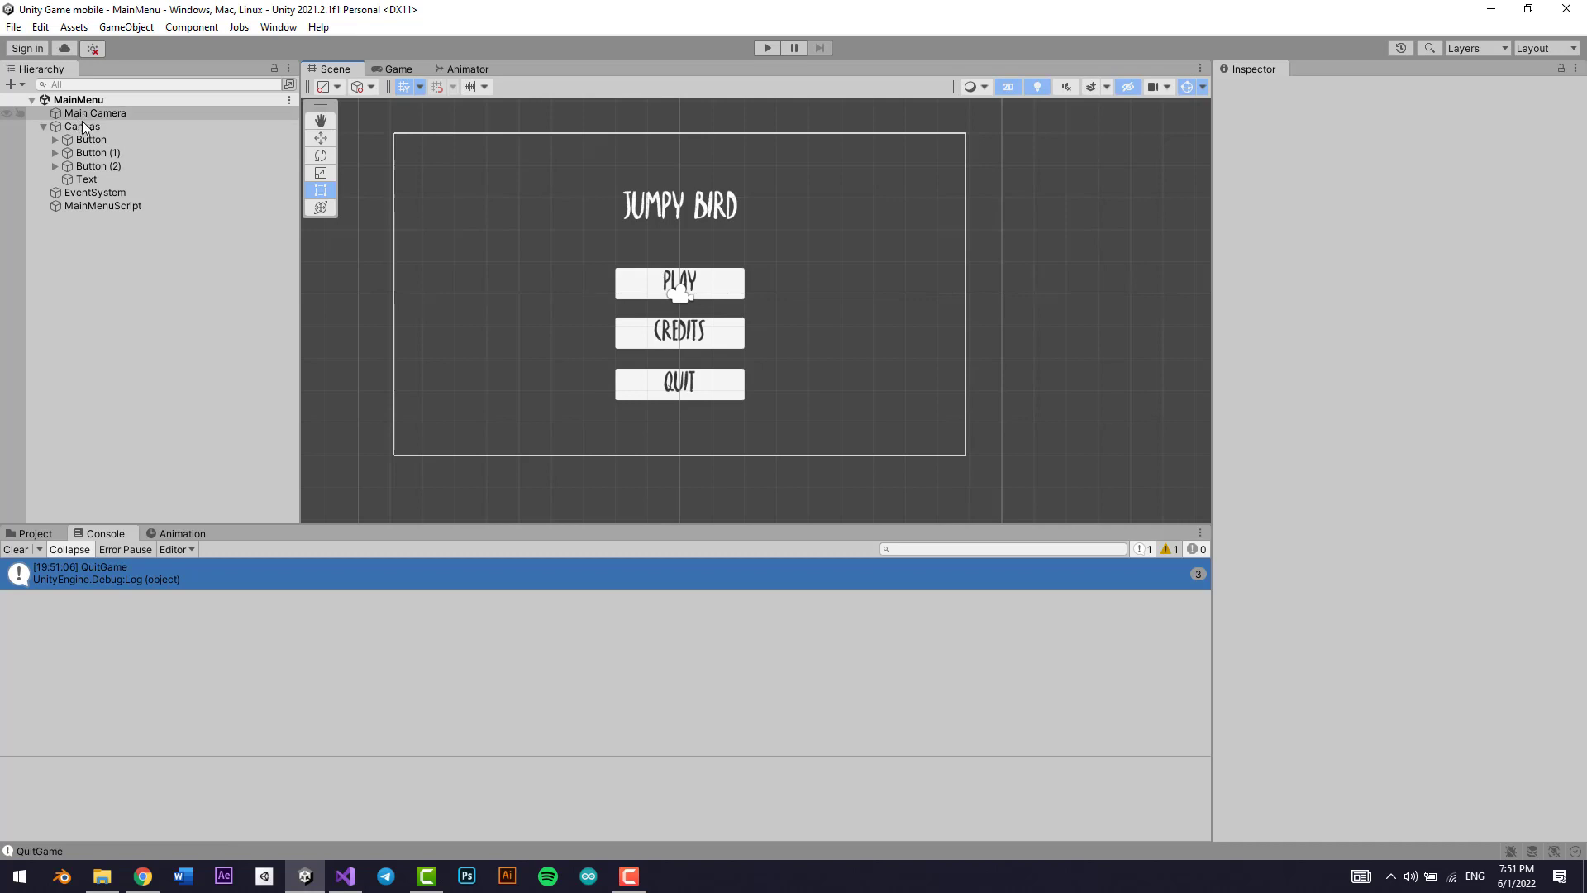
pyautogui.scroll(2, 567, 273)
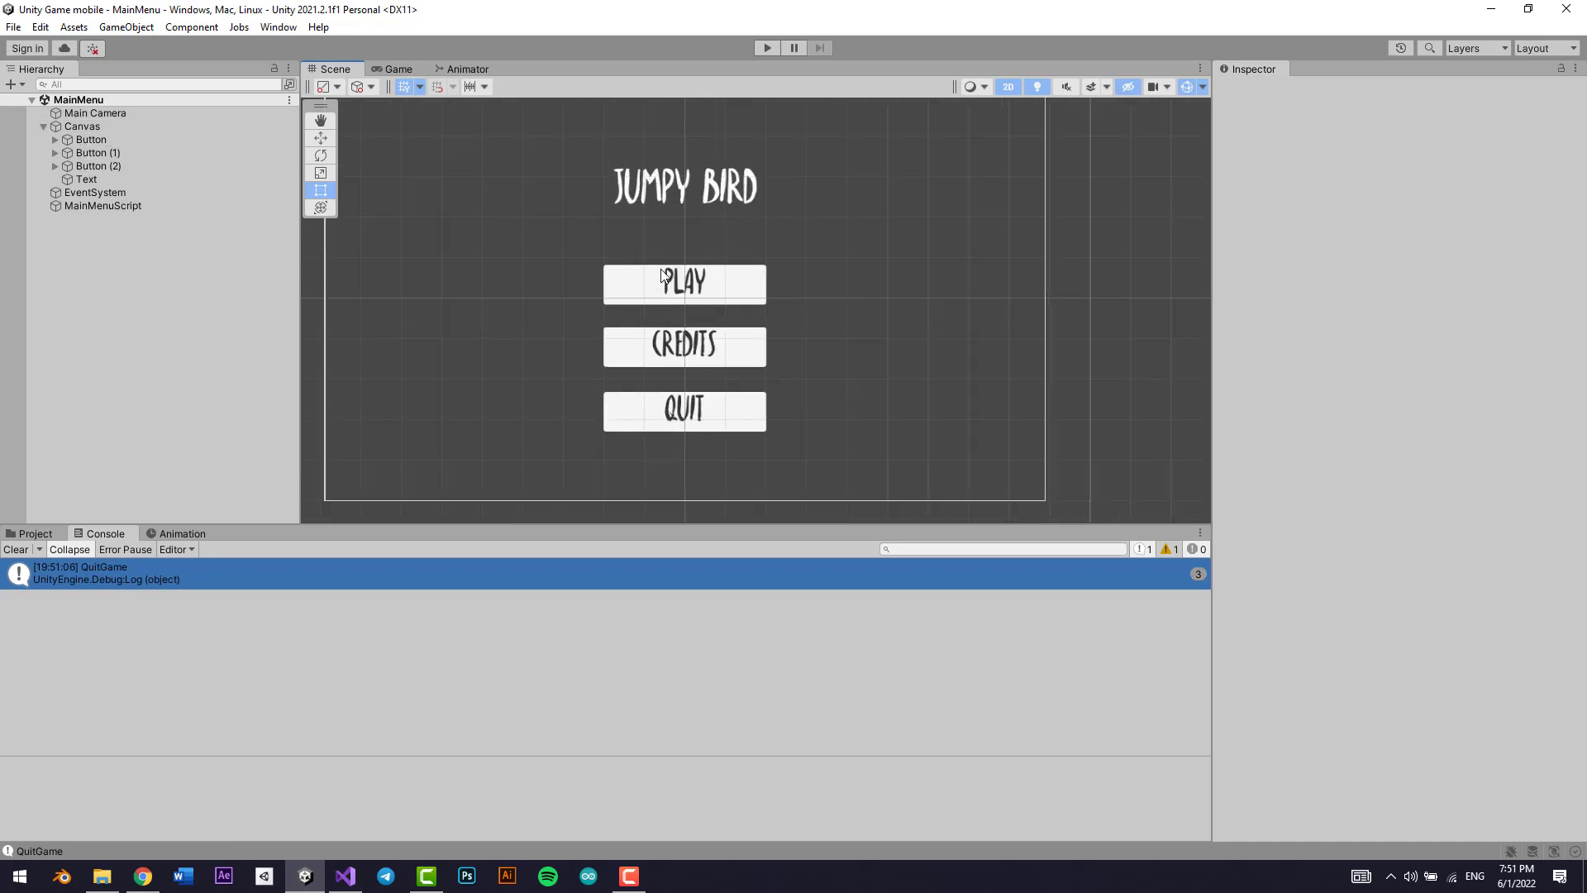
pyautogui.scroll(-2, 567, 273)
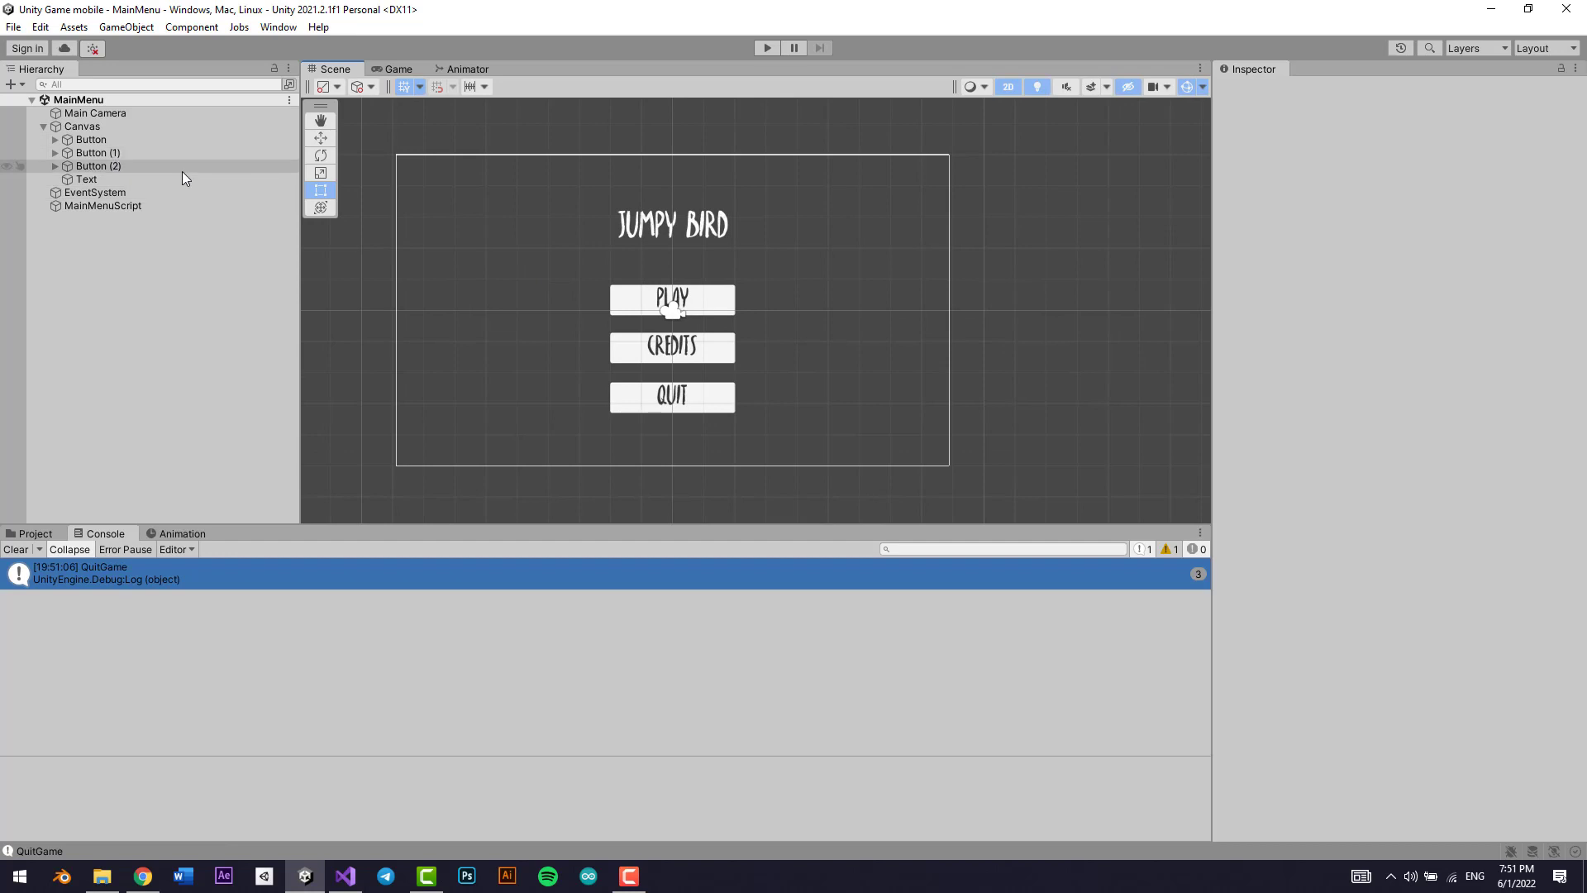
pyautogui.rightClick(94, 128)
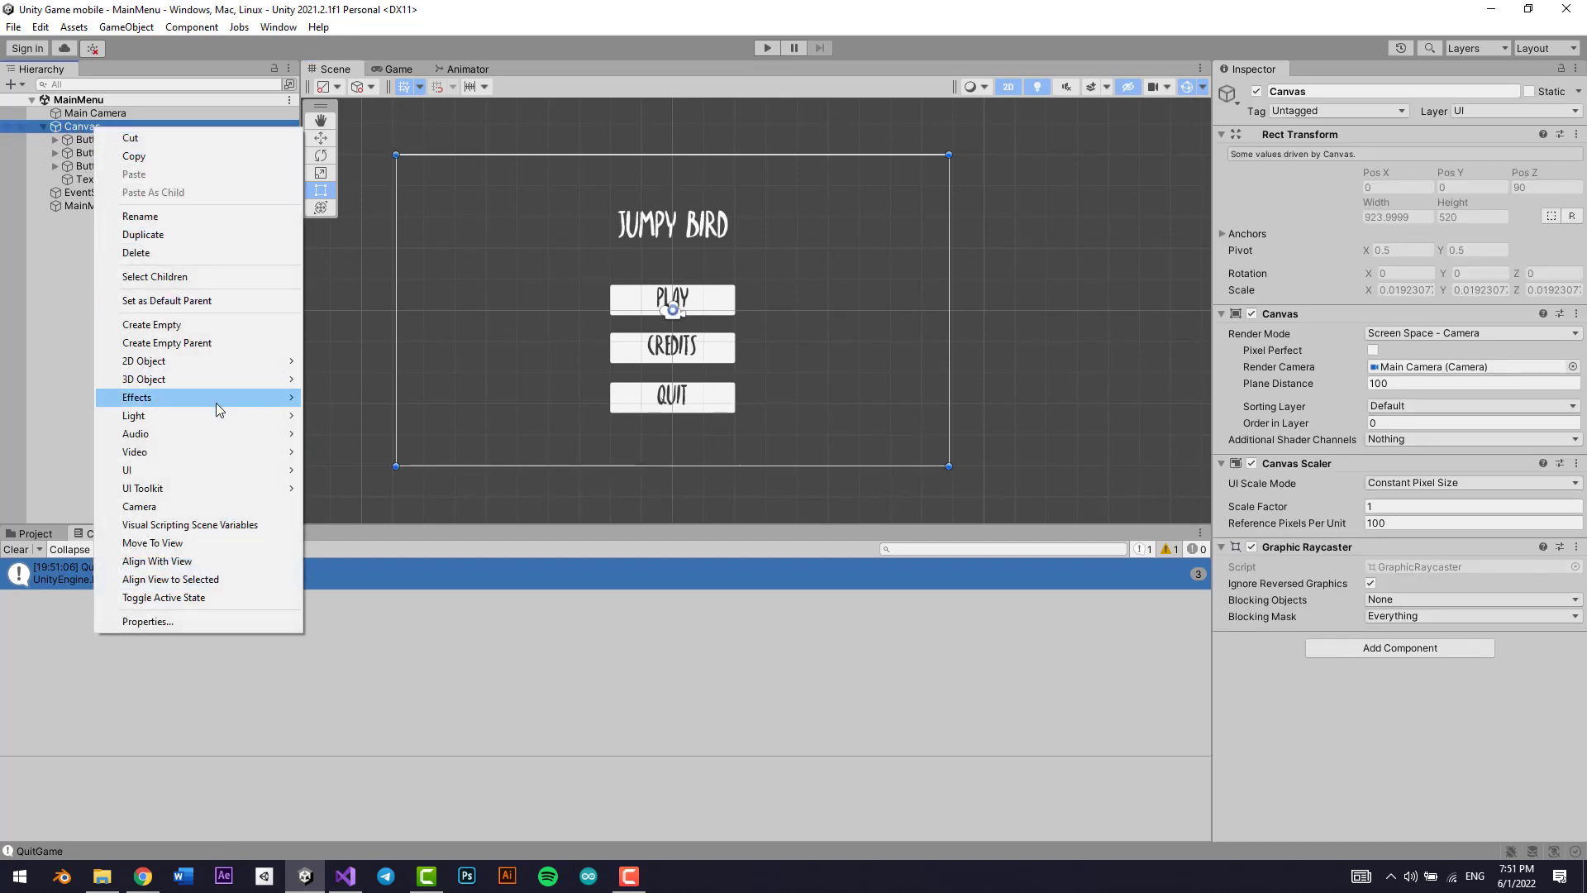
pyautogui.moveTo(195, 468)
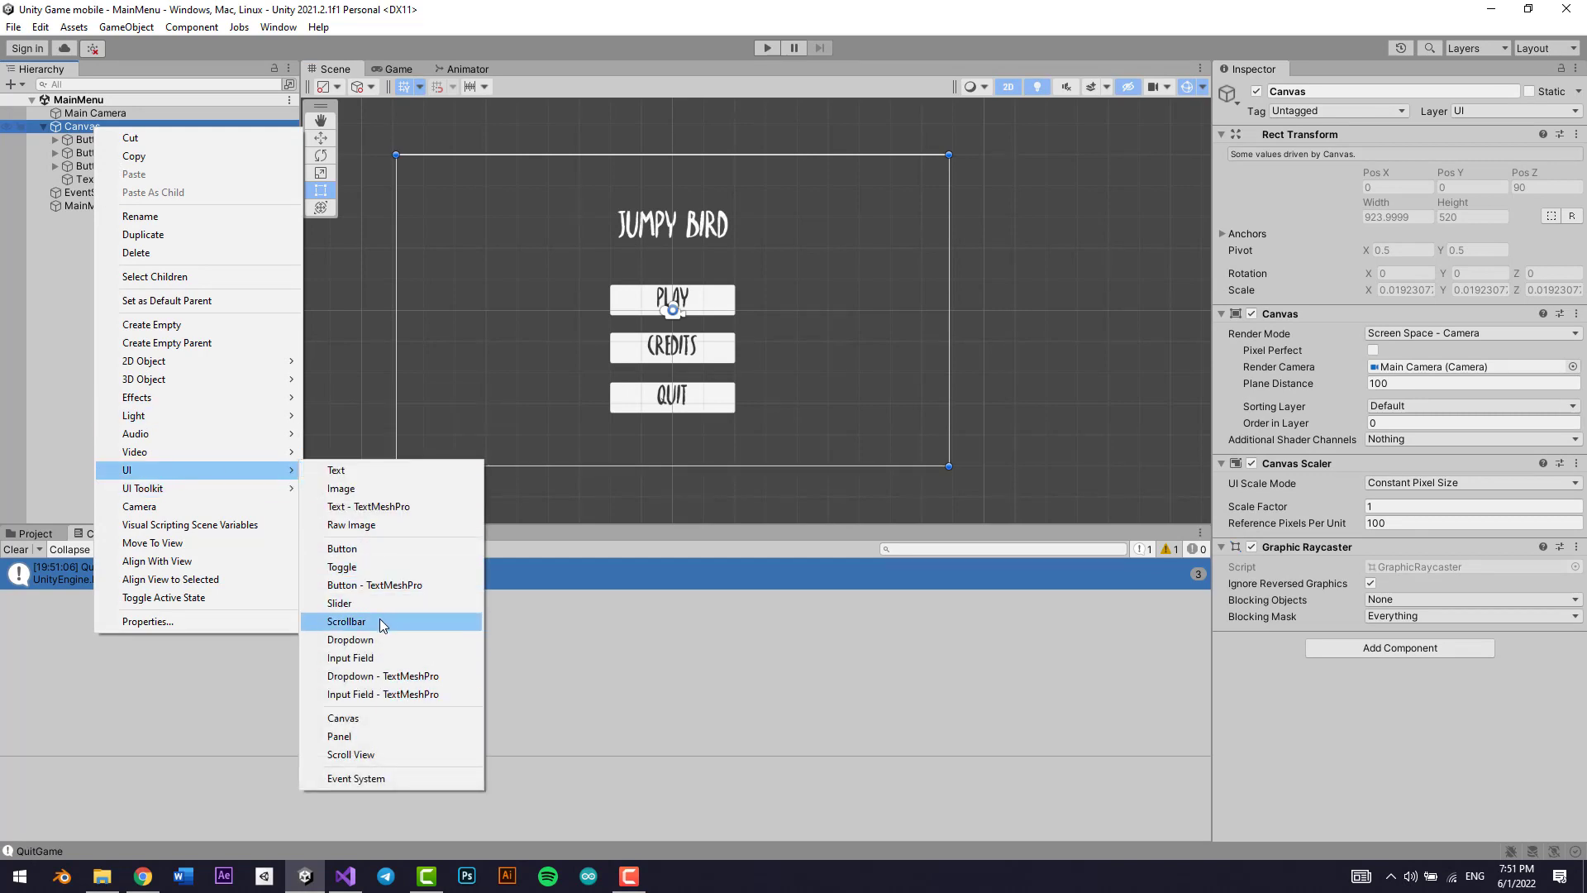
pyautogui.click(390, 736)
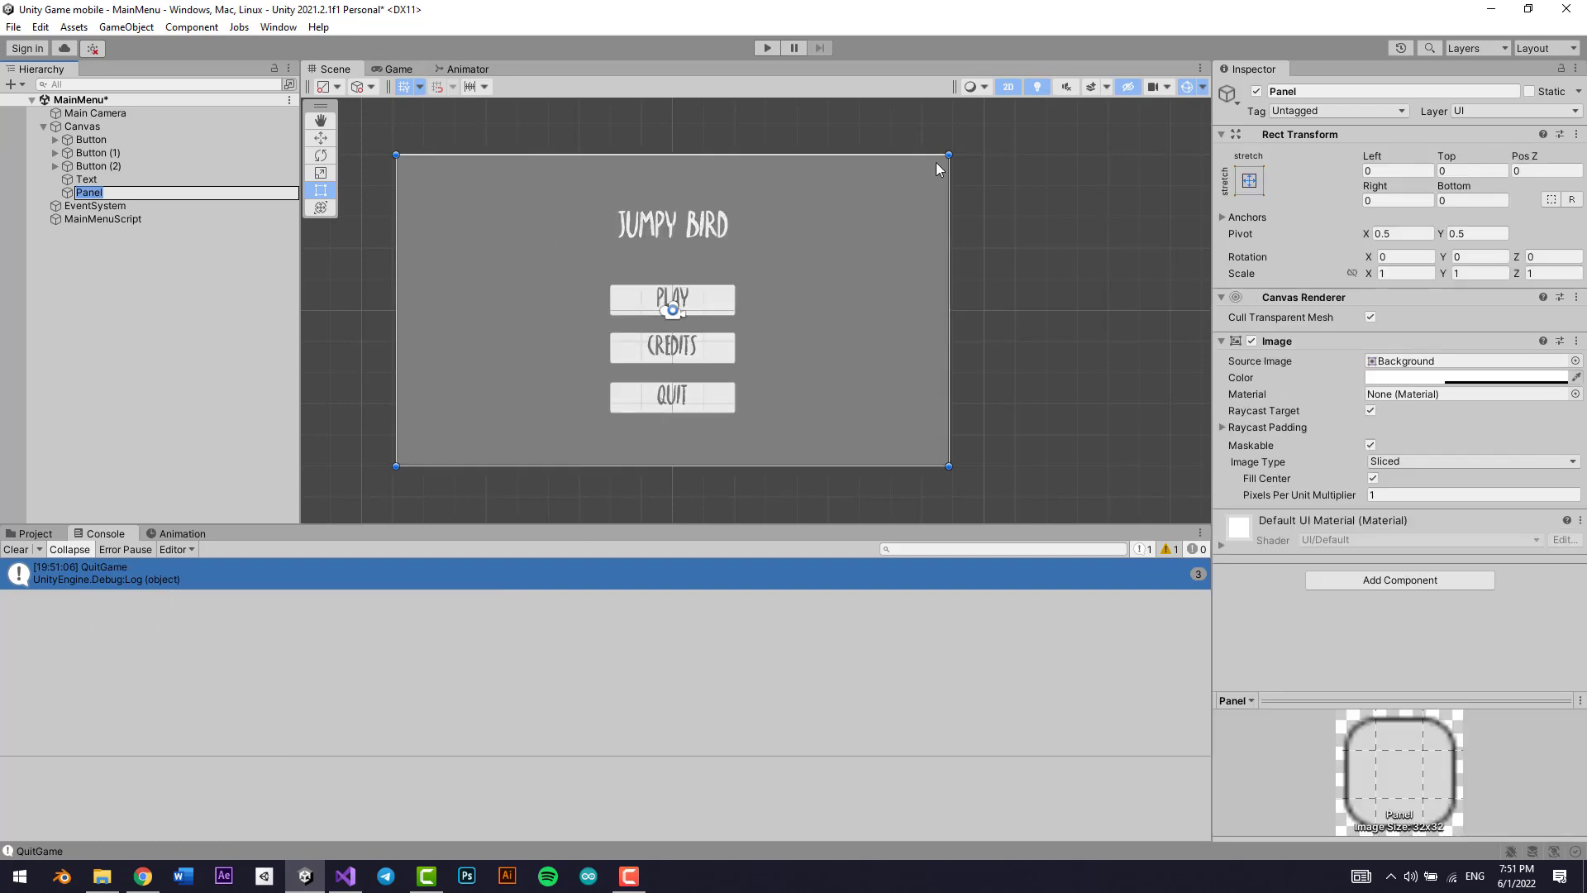
pyautogui.moveTo(947, 154); pyautogui.dragTo(925, 174, button='middle')
pyautogui.keyDown('alt'); pyautogui.moveTo(926, 175); pyautogui.dragTo(869, 206); pyautogui.keyUp('alt')
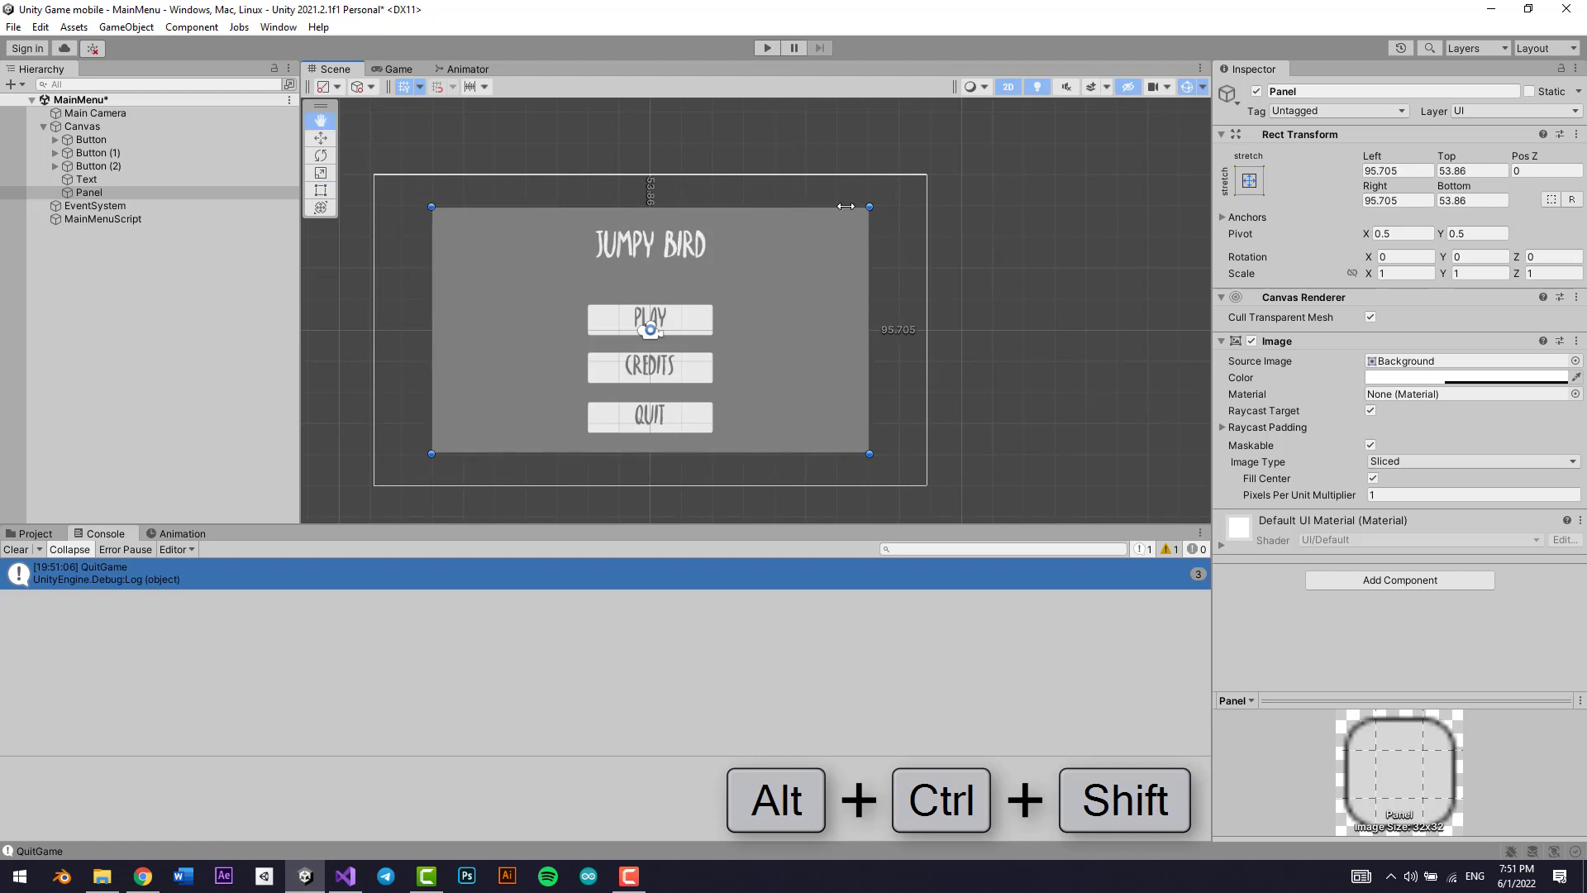
# Step: Set the Panel's Image color to black and preview the menu in the Game view
pyautogui.click(199, 194)
pyautogui.click(1397, 377)
pyautogui.moveTo(1476, 563); pyautogui.dragTo(1500, 700)
pyautogui.click(1571, 366)
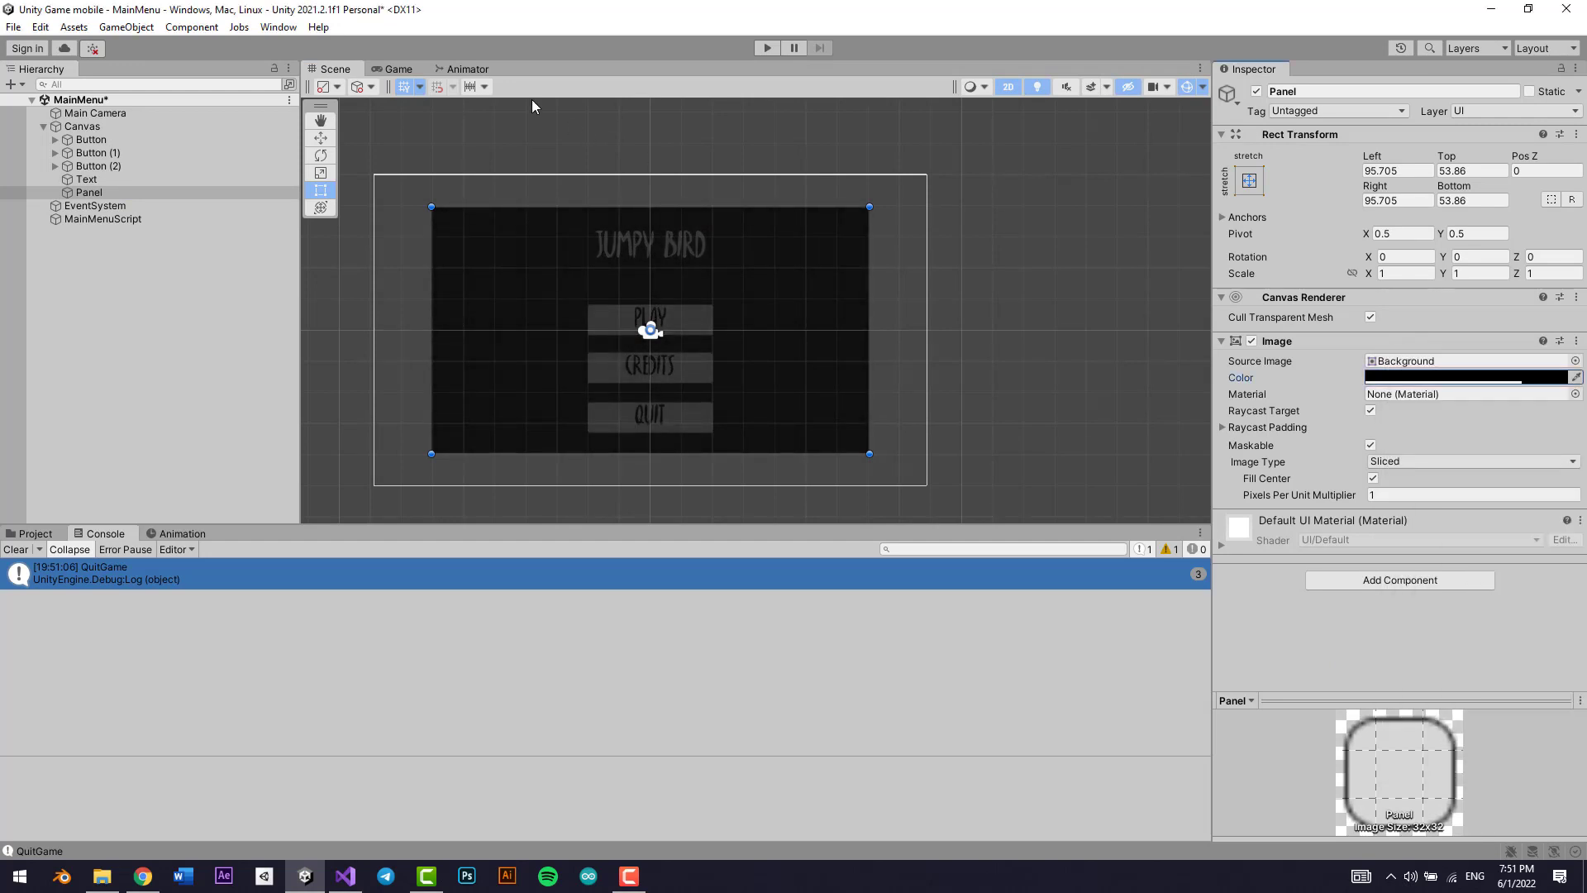
pyautogui.click(385, 70)
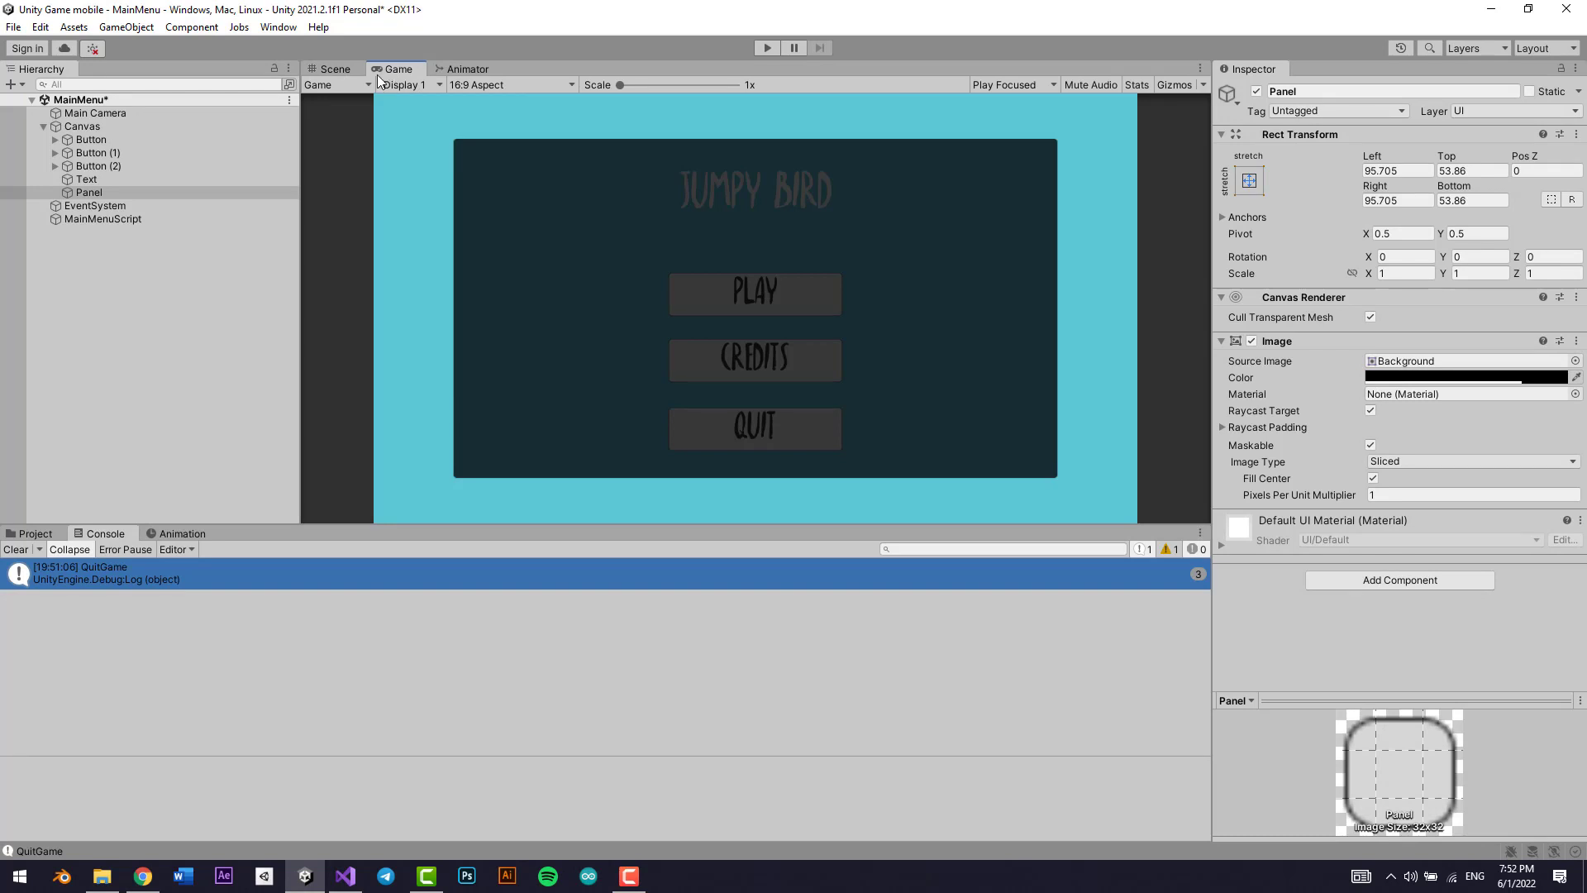
# Step: Return to the Scene view, add a UI Text as a child of the Panel, and color it white (FFFFFF)
pyautogui.click(335, 69)
pyautogui.rightClick(86, 194)
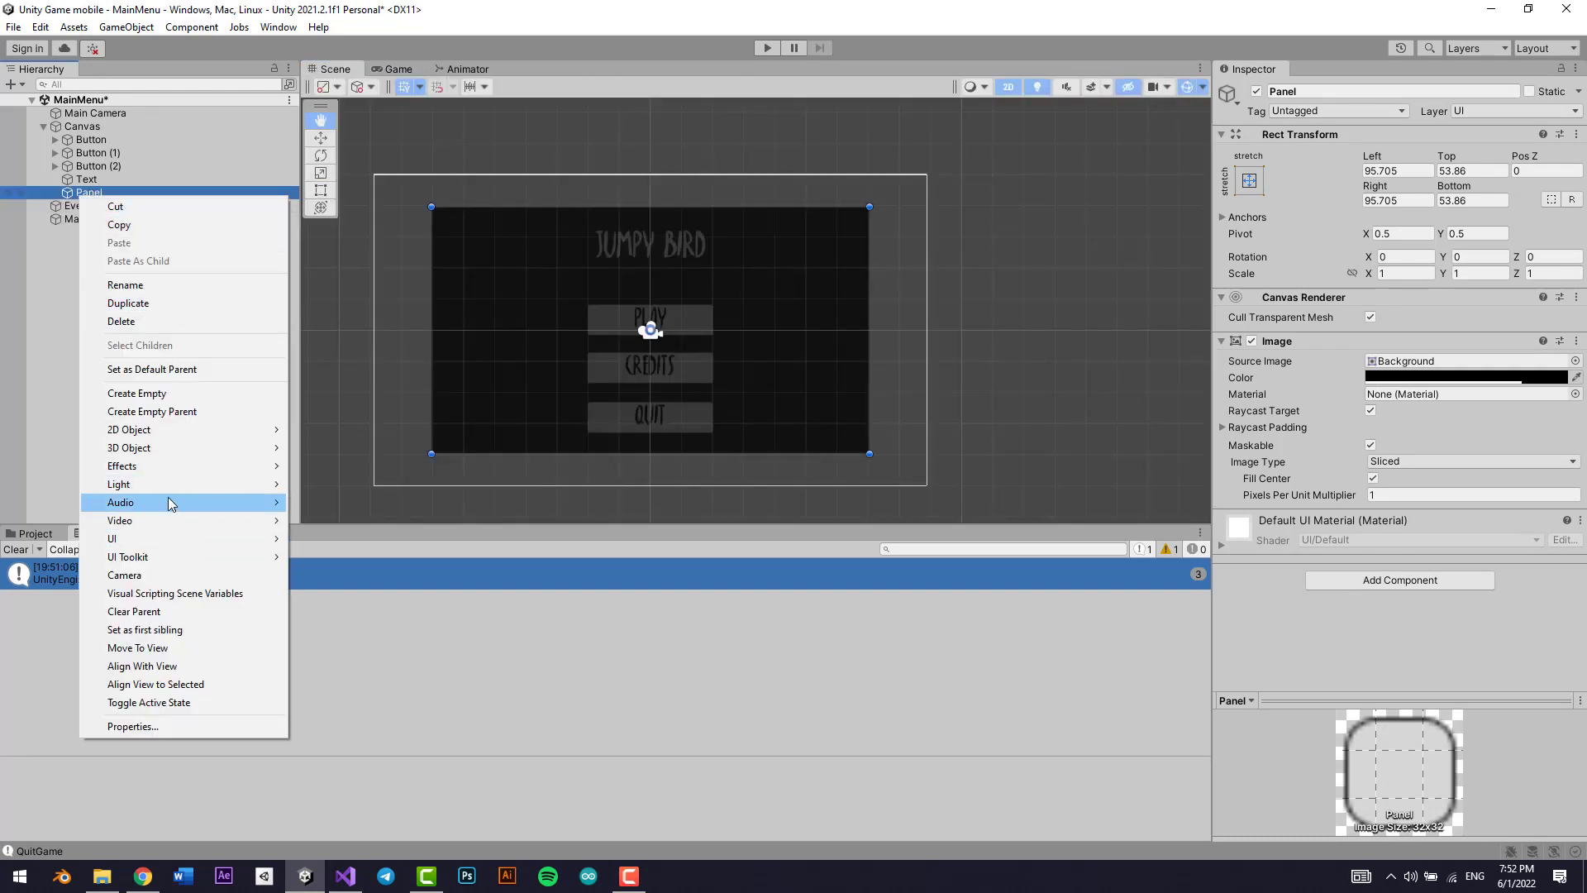
pyautogui.moveTo(147, 537)
pyautogui.click(393, 537)
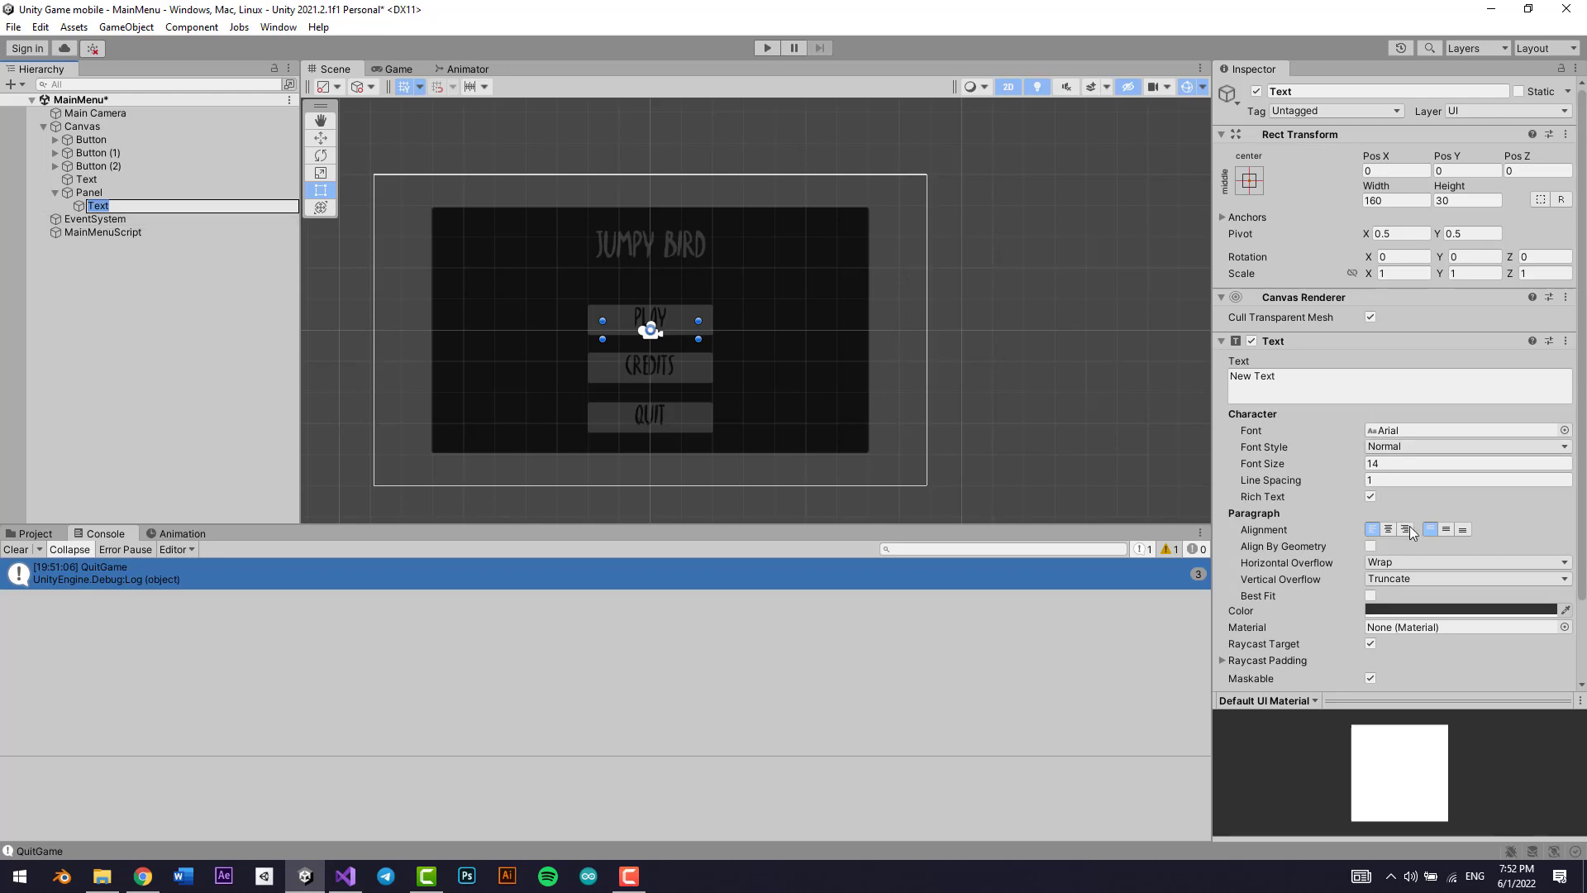
pyautogui.click(1418, 610)
pyautogui.moveTo(1483, 595); pyautogui.dragTo(1440, 546)
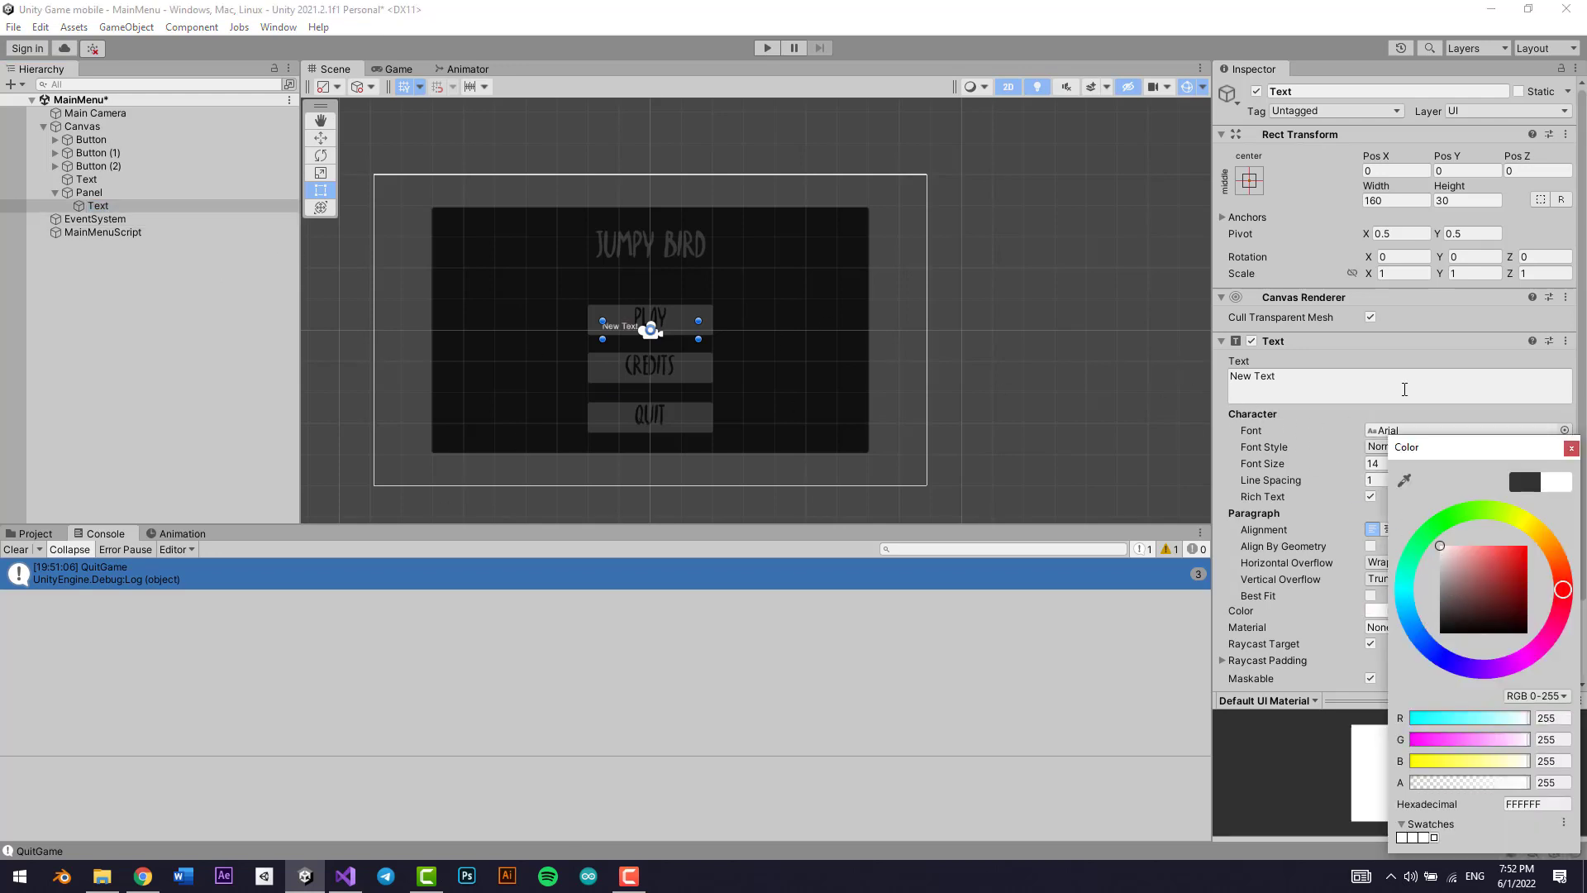
pyautogui.click(1569, 450)
# Step: Center the Panel's text horizontally and vertically and set its font to Reckless
pyautogui.click(1389, 529)
pyautogui.click(1445, 530)
pyautogui.click(1564, 430)
pyautogui.click(1071, 496)
pyautogui.click(1571, 415)
# Step: Replace the Panel's placeholder text with a "Programming :" line and an "Art:" line, each followed by the creator's name
pyautogui.click(1393, 388)
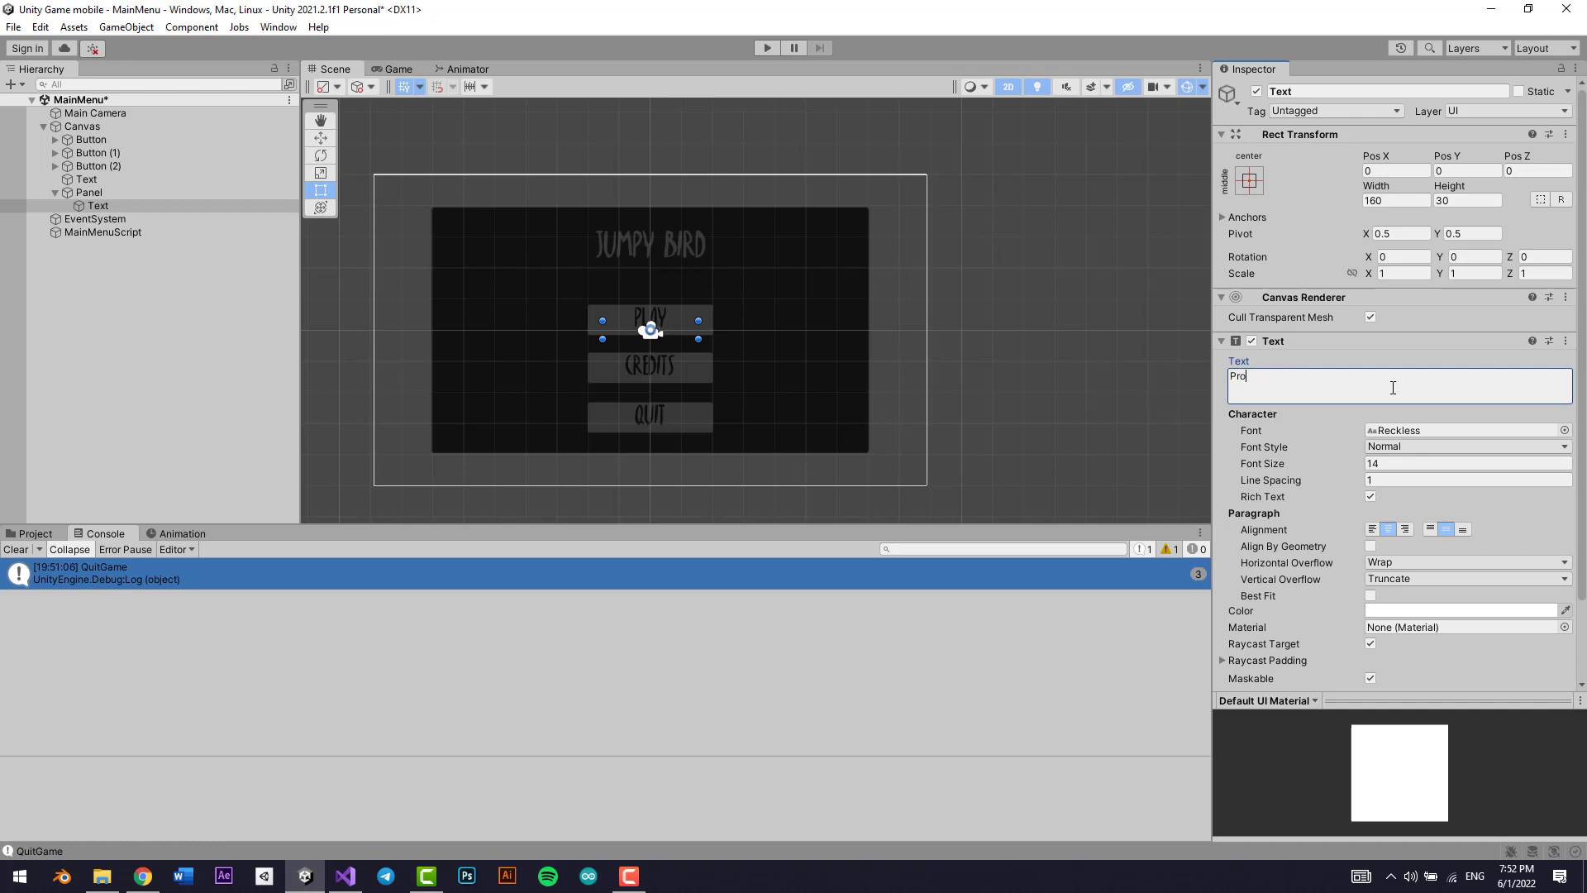
pyautogui.write('mming : Yousif')
pyautogui.press('Return')
pyautogui.write('Art: Yousif')
# Step: Set the credits text's font size to 32 and both its horizontal and vertical overflow to Overflow
pyautogui.click(1378, 466)
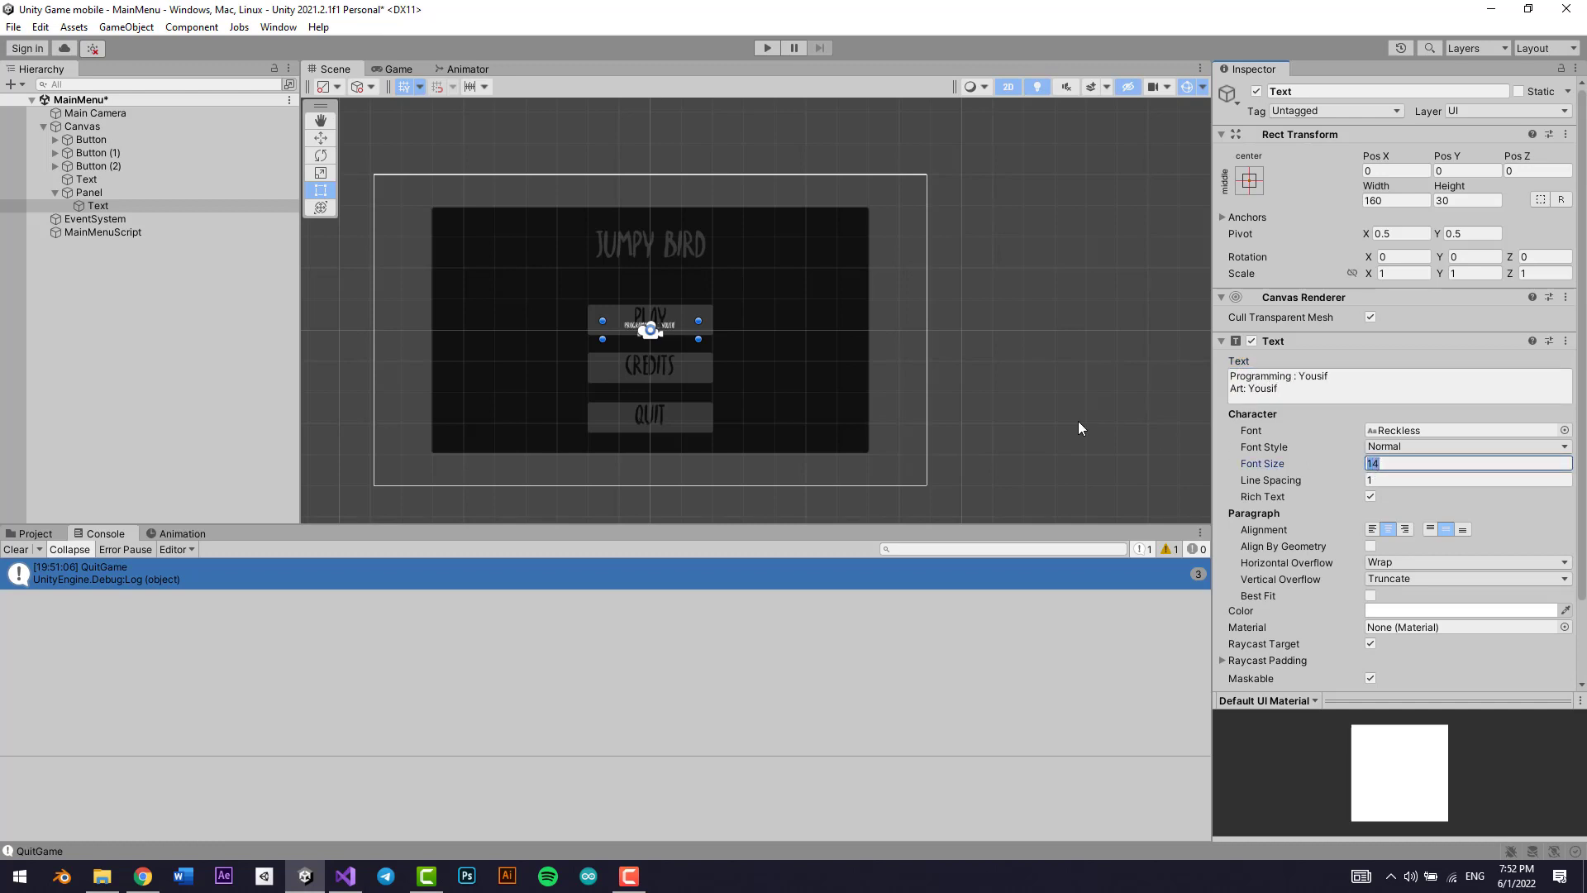
pyautogui.write('32')
pyautogui.click(1447, 564)
pyautogui.click(1443, 598)
pyautogui.click(1442, 580)
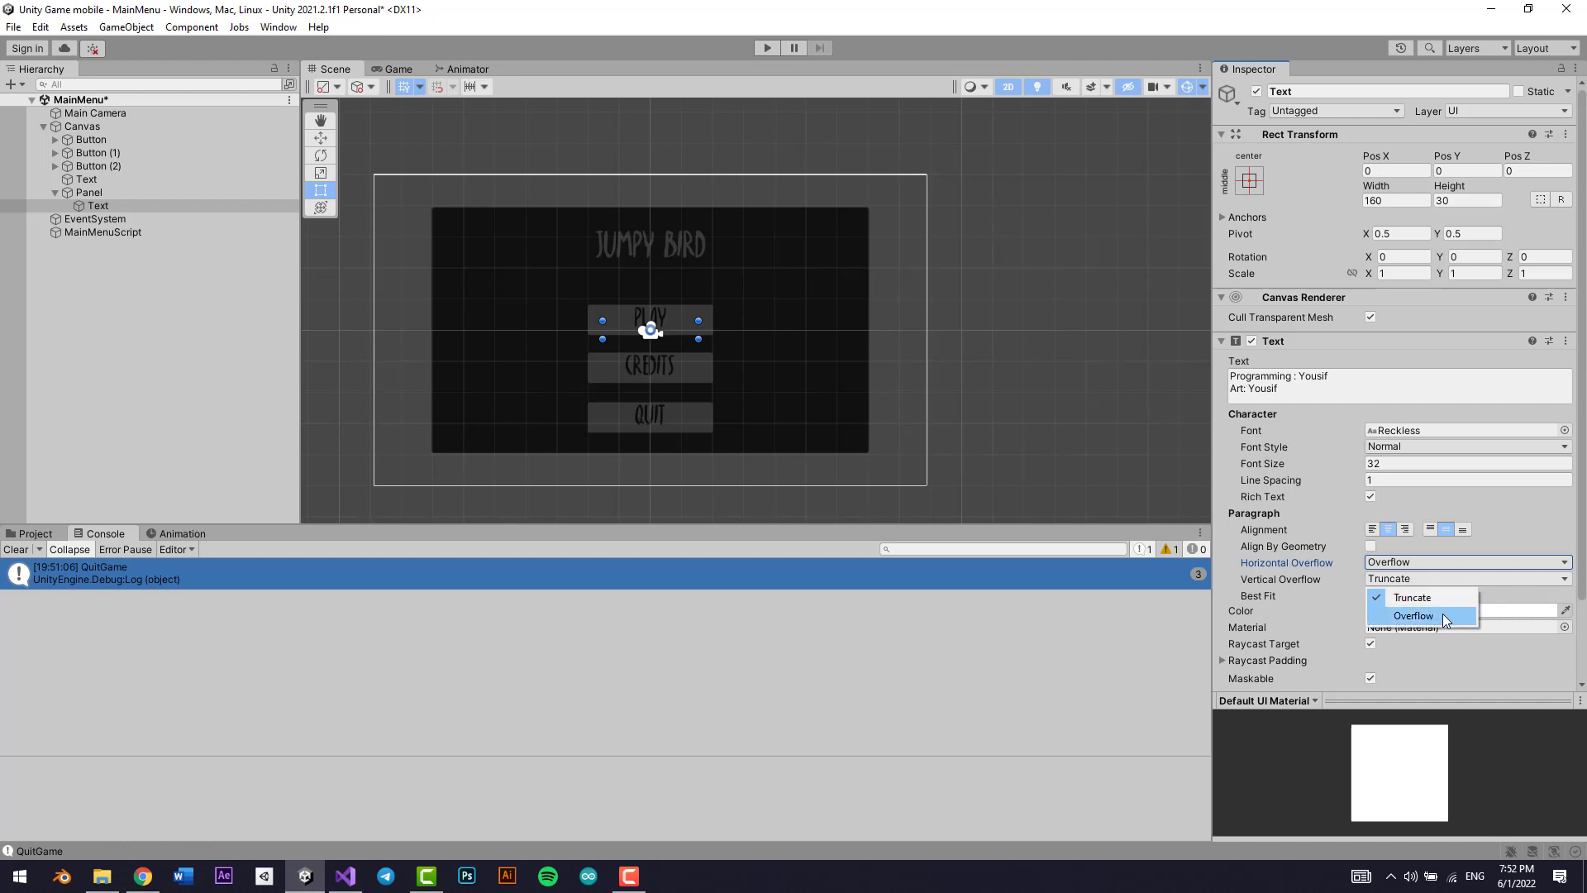
pyautogui.click(1441, 615)
# Step: Enlarge the credits text box about its centre to about 392 by 254 and set the font size to 56
pyautogui.keyDown('alt'); pyautogui.moveTo(702, 339); pyautogui.dragTo(768, 405); pyautogui.keyUp('alt')
pyautogui.doubleClick(1383, 464)
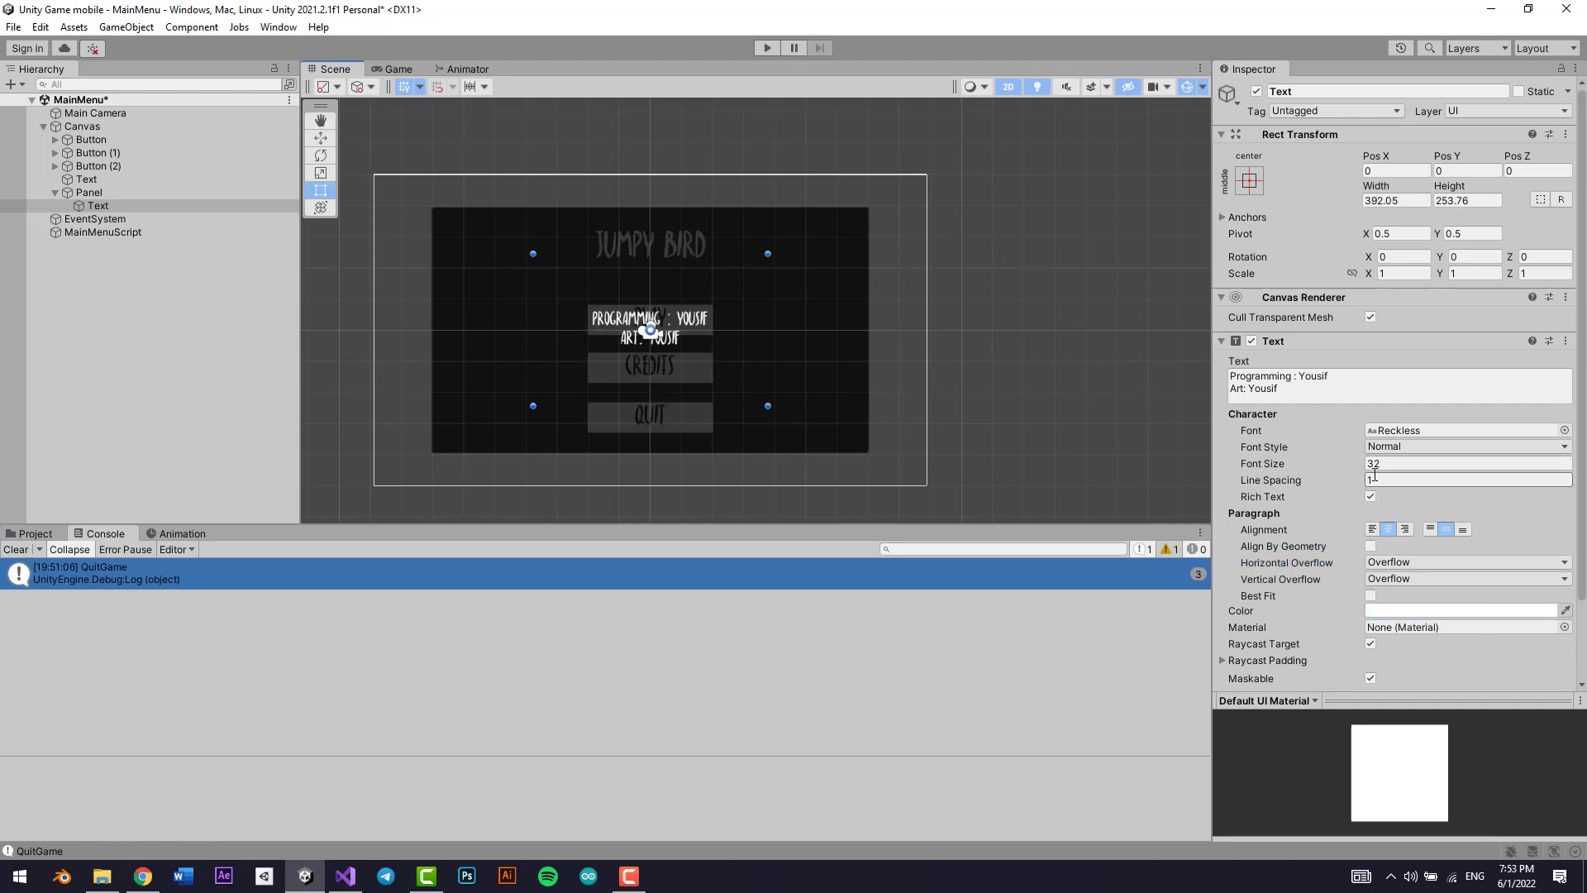
pyautogui.write('44')
pyautogui.press('BackSpace')
pyautogui.press('BackSpace')
pyautogui.write('56')
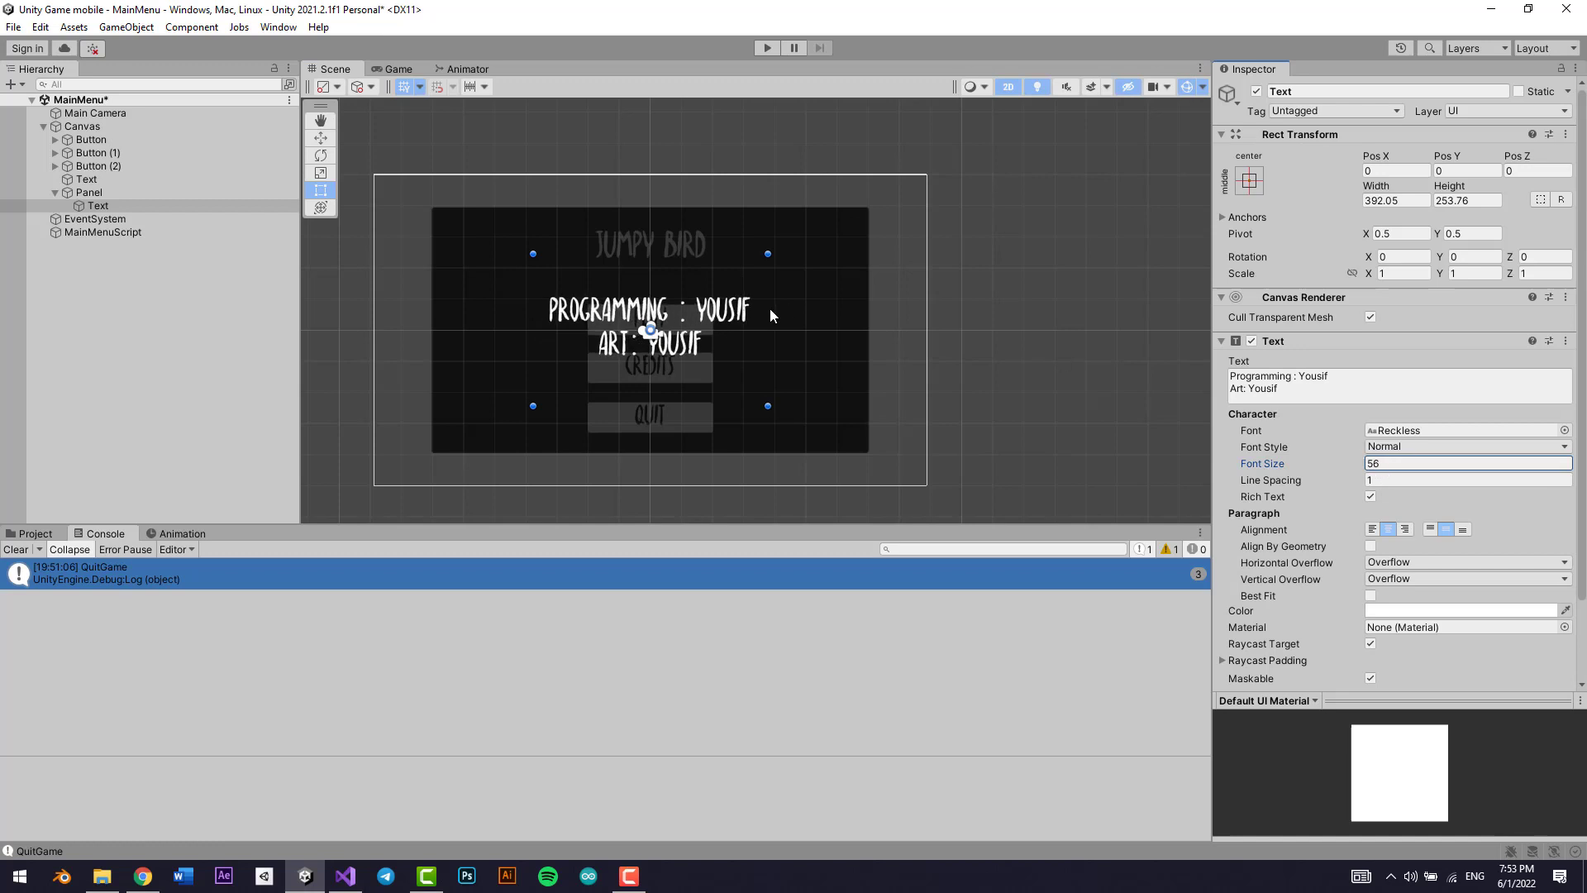
pyautogui.moveTo(702, 331); pyautogui.dragTo(702, 295)
pyautogui.hotkey('ctrl', 'z')
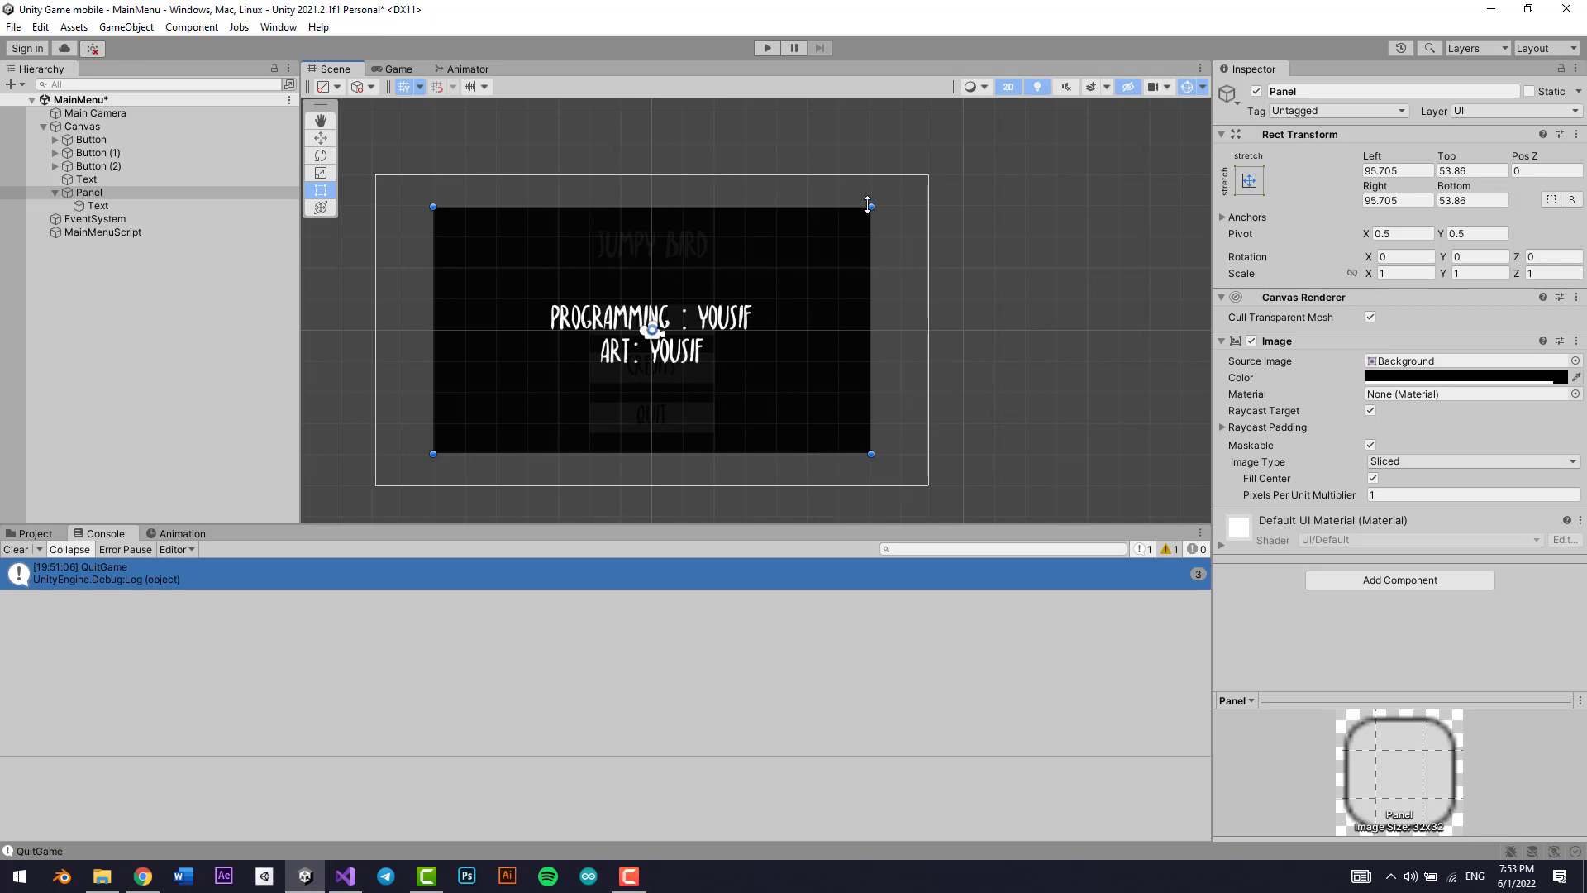
# Step: Enlarge the Panel to margins of about 78 at the sides and 44 above and below, preview it in the Game view, and save the scene
pyautogui.keyDown('alt'); pyautogui.moveTo(871, 205); pyautogui.dragTo(882, 201); pyautogui.keyUp('alt')
pyautogui.click(397, 70)
pyautogui.hotkey('ctrl', 's')
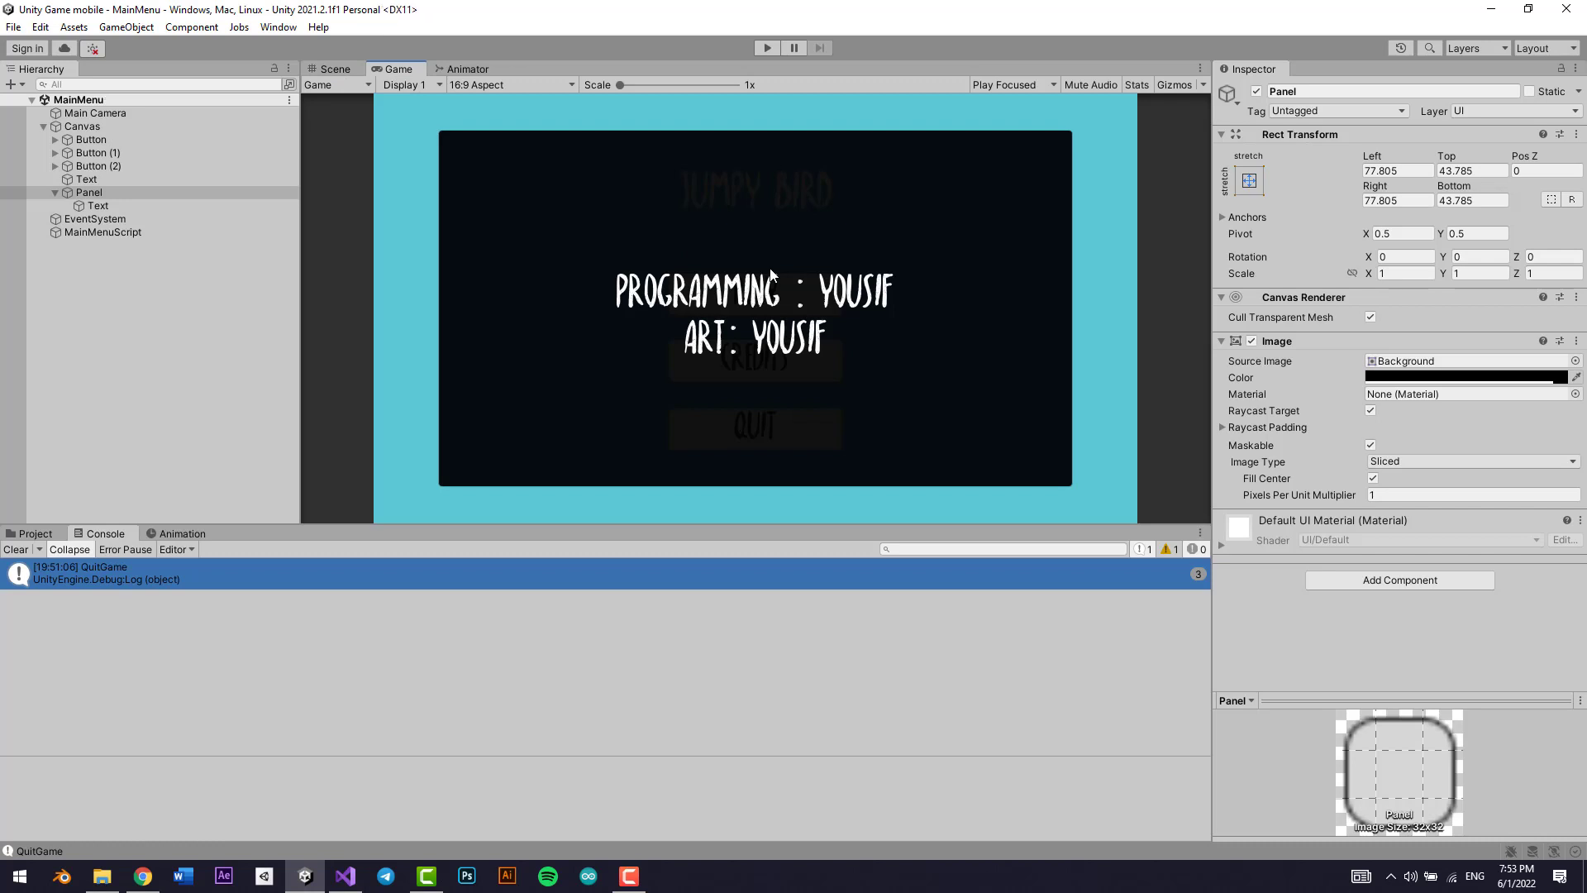
# Step: Return to the Scene view and add a UI Button as a child of the Panel
pyautogui.click(318, 68)
pyautogui.click(55, 192)
pyautogui.rightClick(101, 195)
pyautogui.click(62, 190)
pyautogui.click(55, 191)
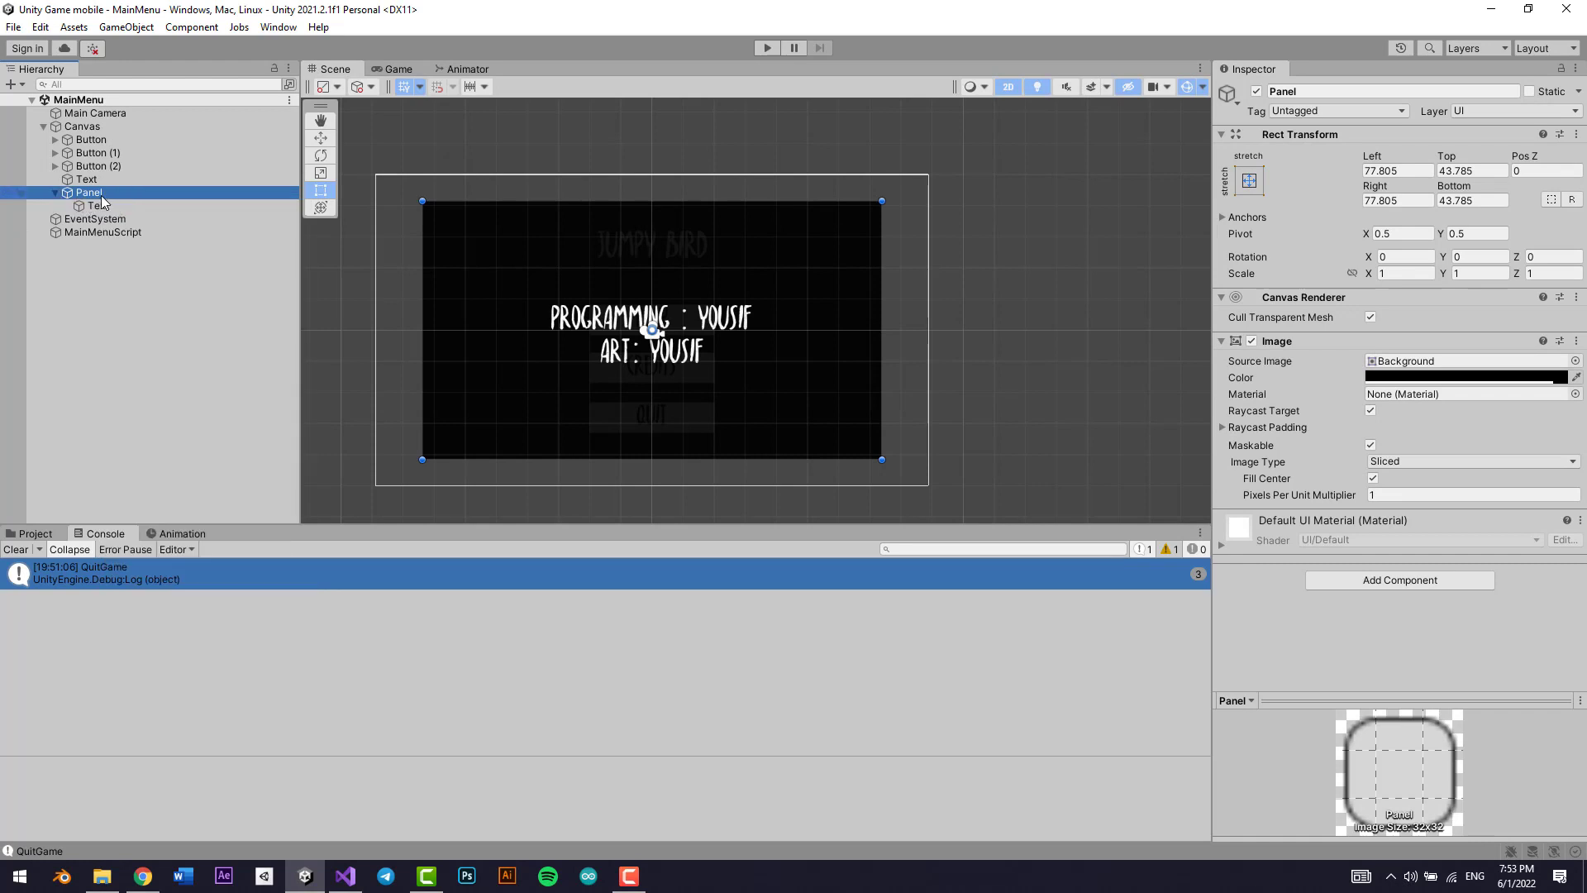
pyautogui.rightClick(101, 195)
pyautogui.moveTo(182, 541)
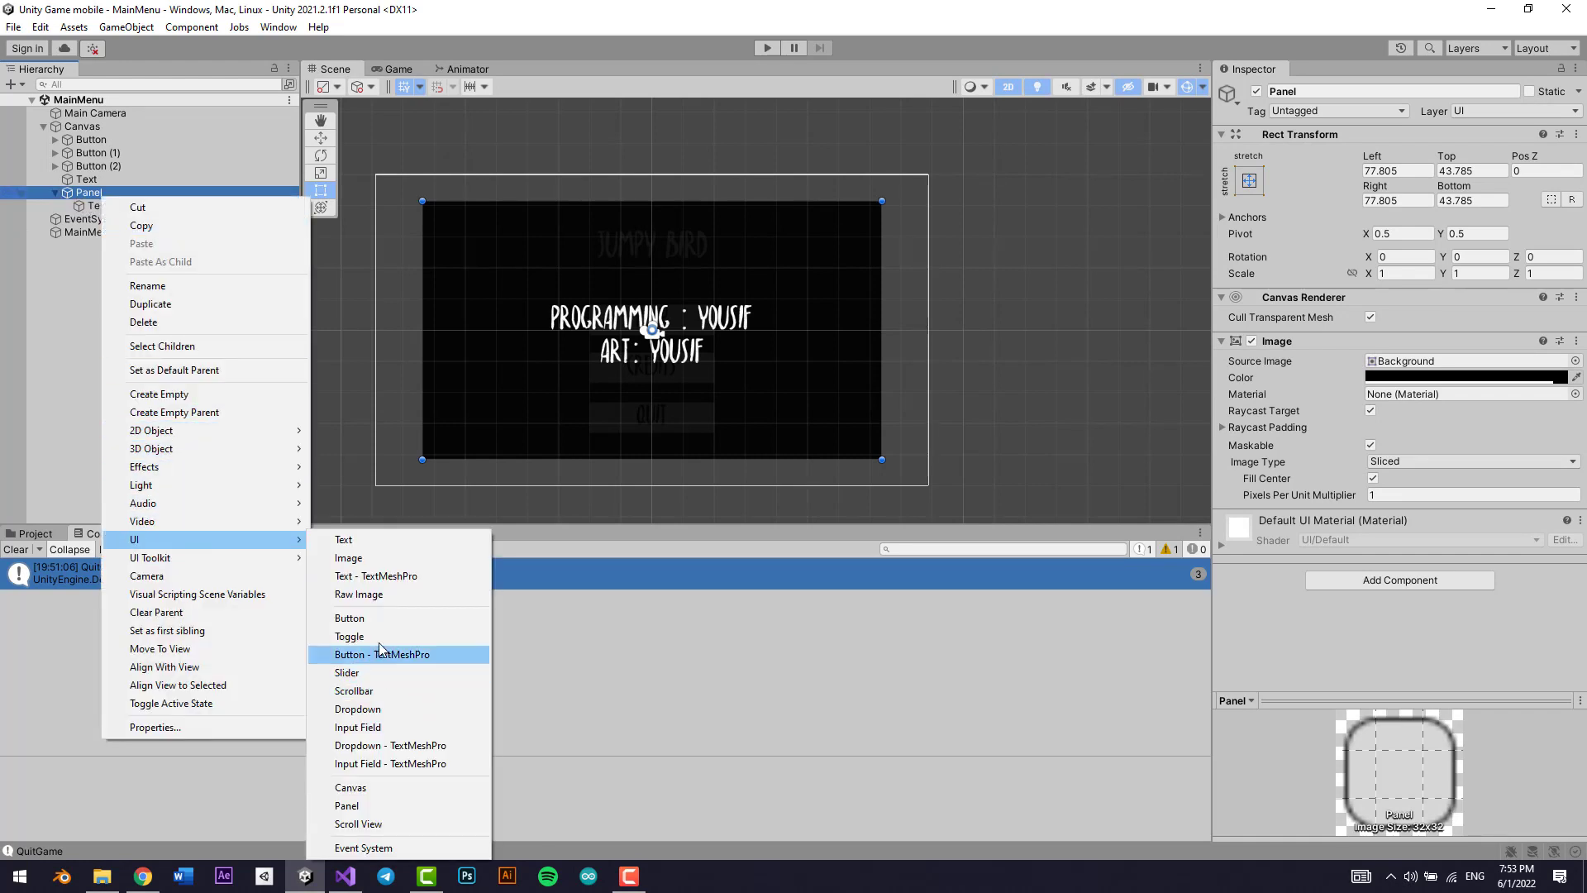
pyautogui.click(370, 622)
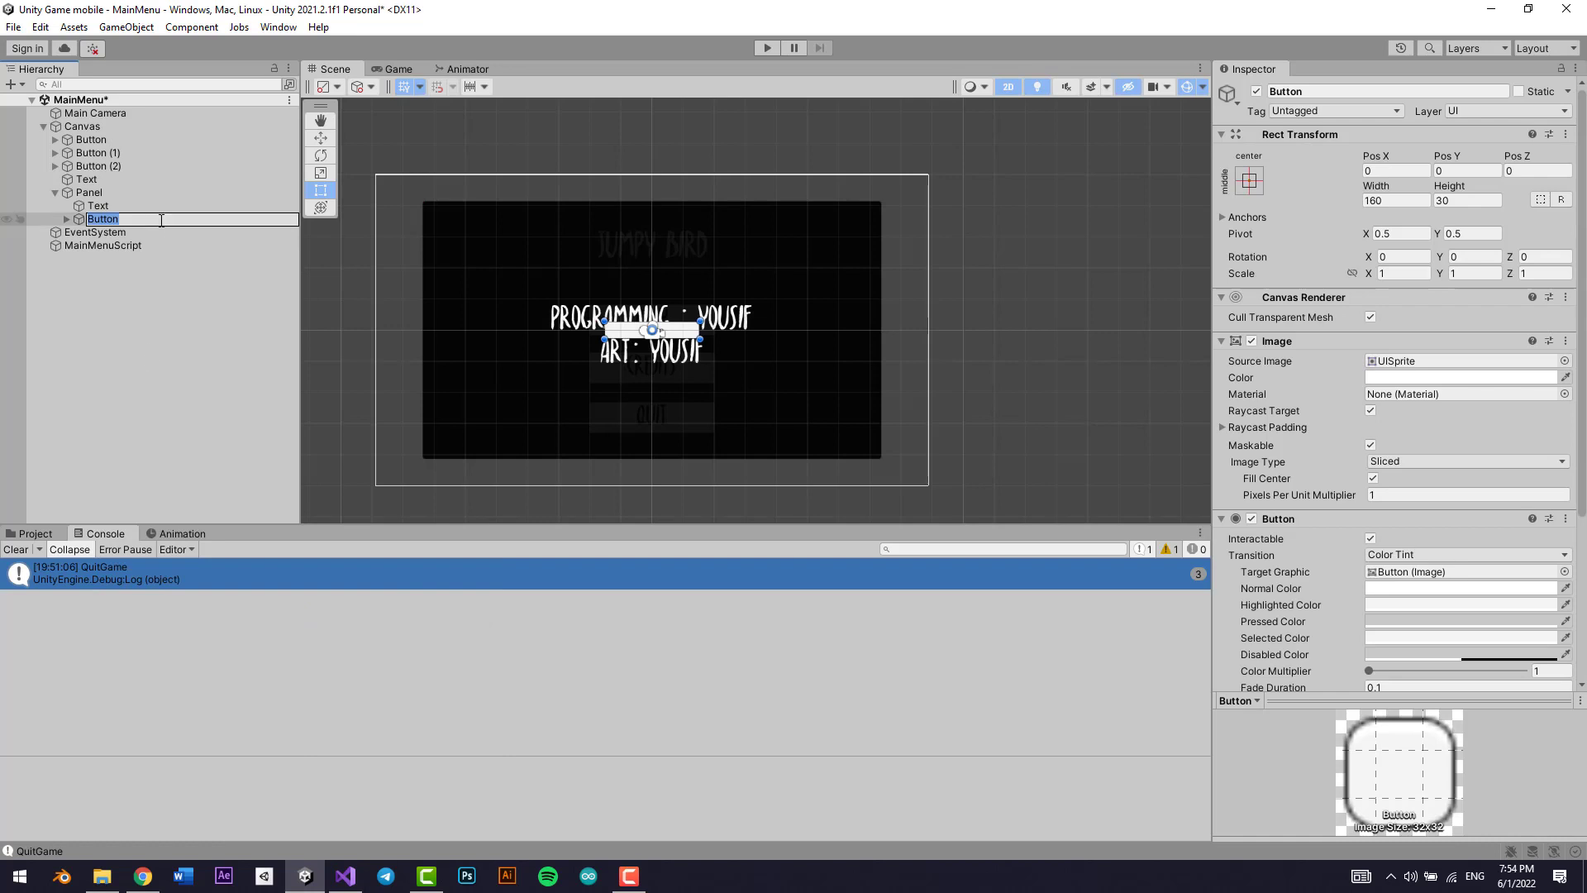
# Step: Rename the new button as Back and move it to the Panel's lower-left corner
pyautogui.write('B')
pyautogui.press('Return')
pyautogui.scroll(-5, 1341, 549)
pyautogui.click(1504, 409)
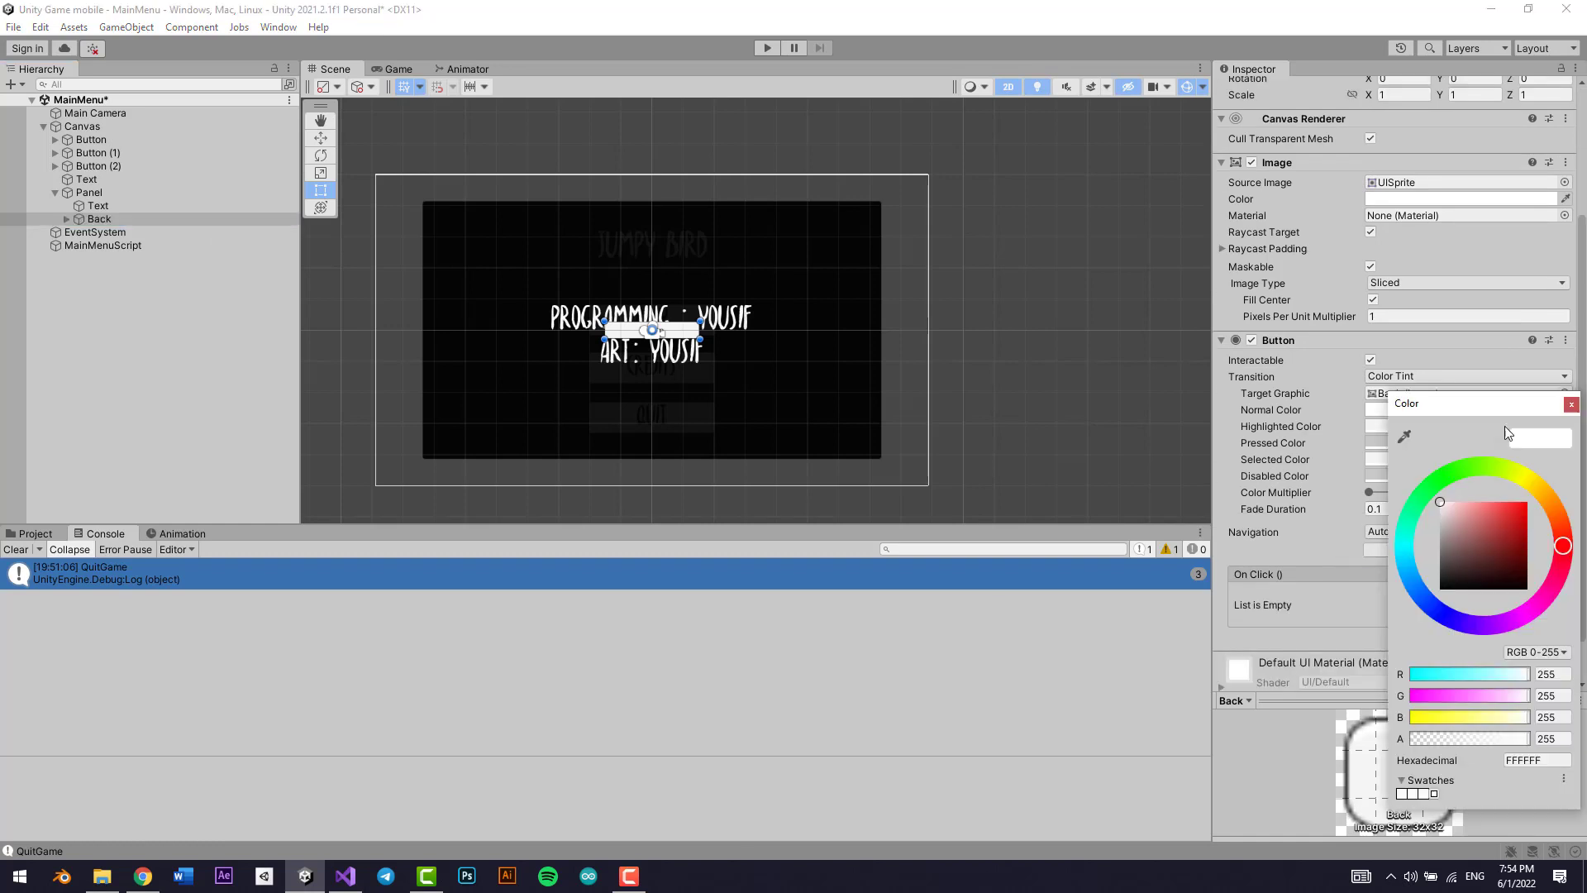
pyautogui.click(1568, 405)
pyautogui.moveTo(675, 337); pyautogui.dragTo(505, 445)
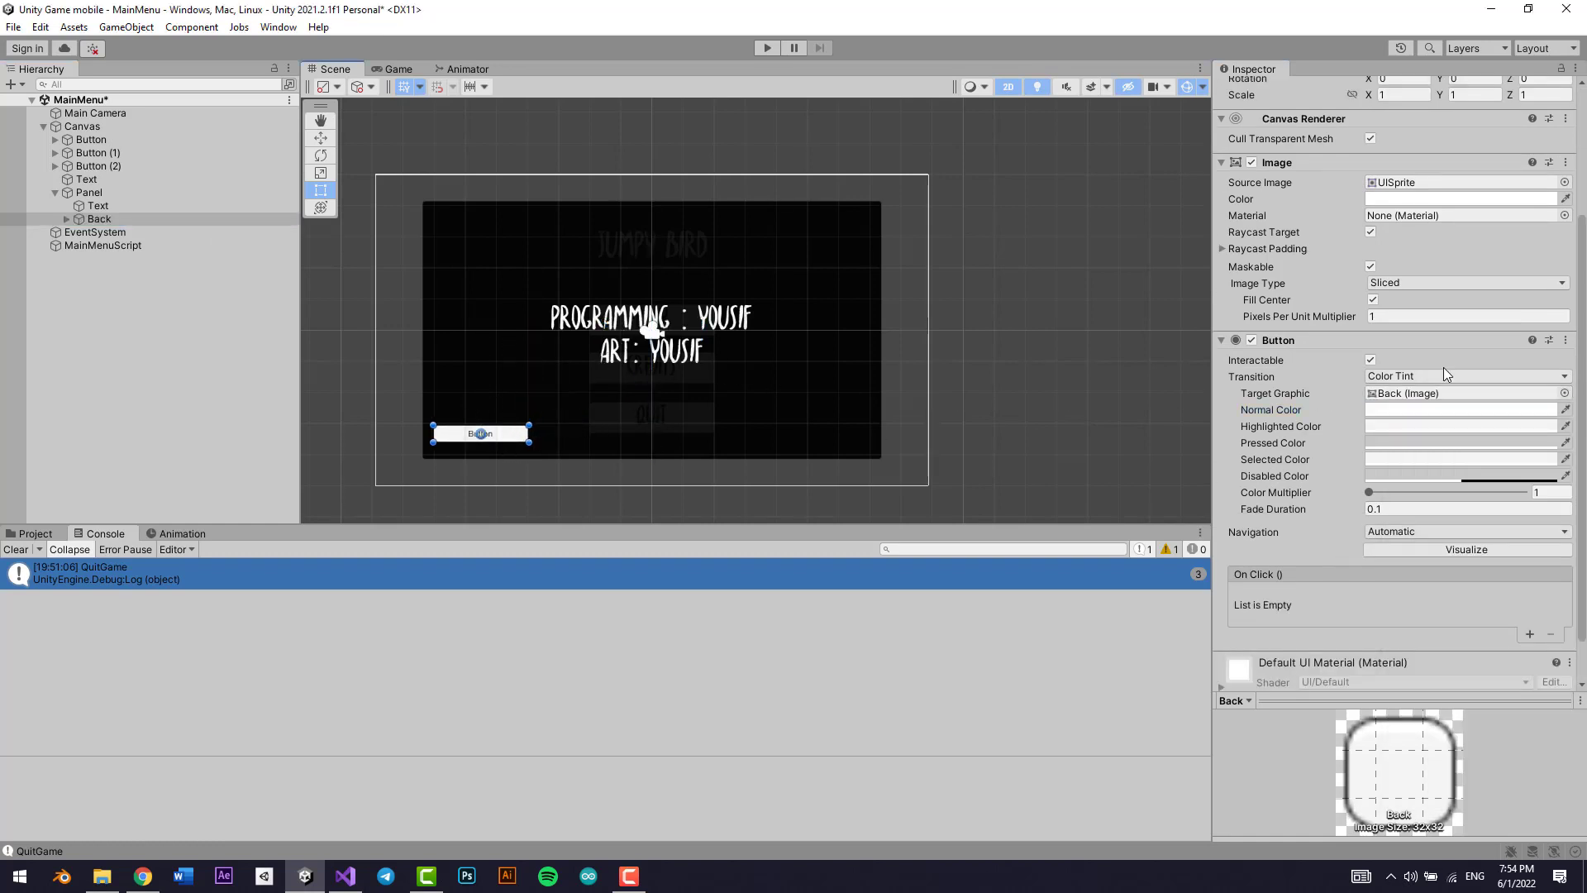
# Step: Change the Back button's label text to "Back" and set its font to Reckless
pyautogui.click(66, 218)
pyautogui.click(93, 231)
pyautogui.click(1368, 286)
pyautogui.hotkey('ctrl', 'a')
pyautogui.write('B')
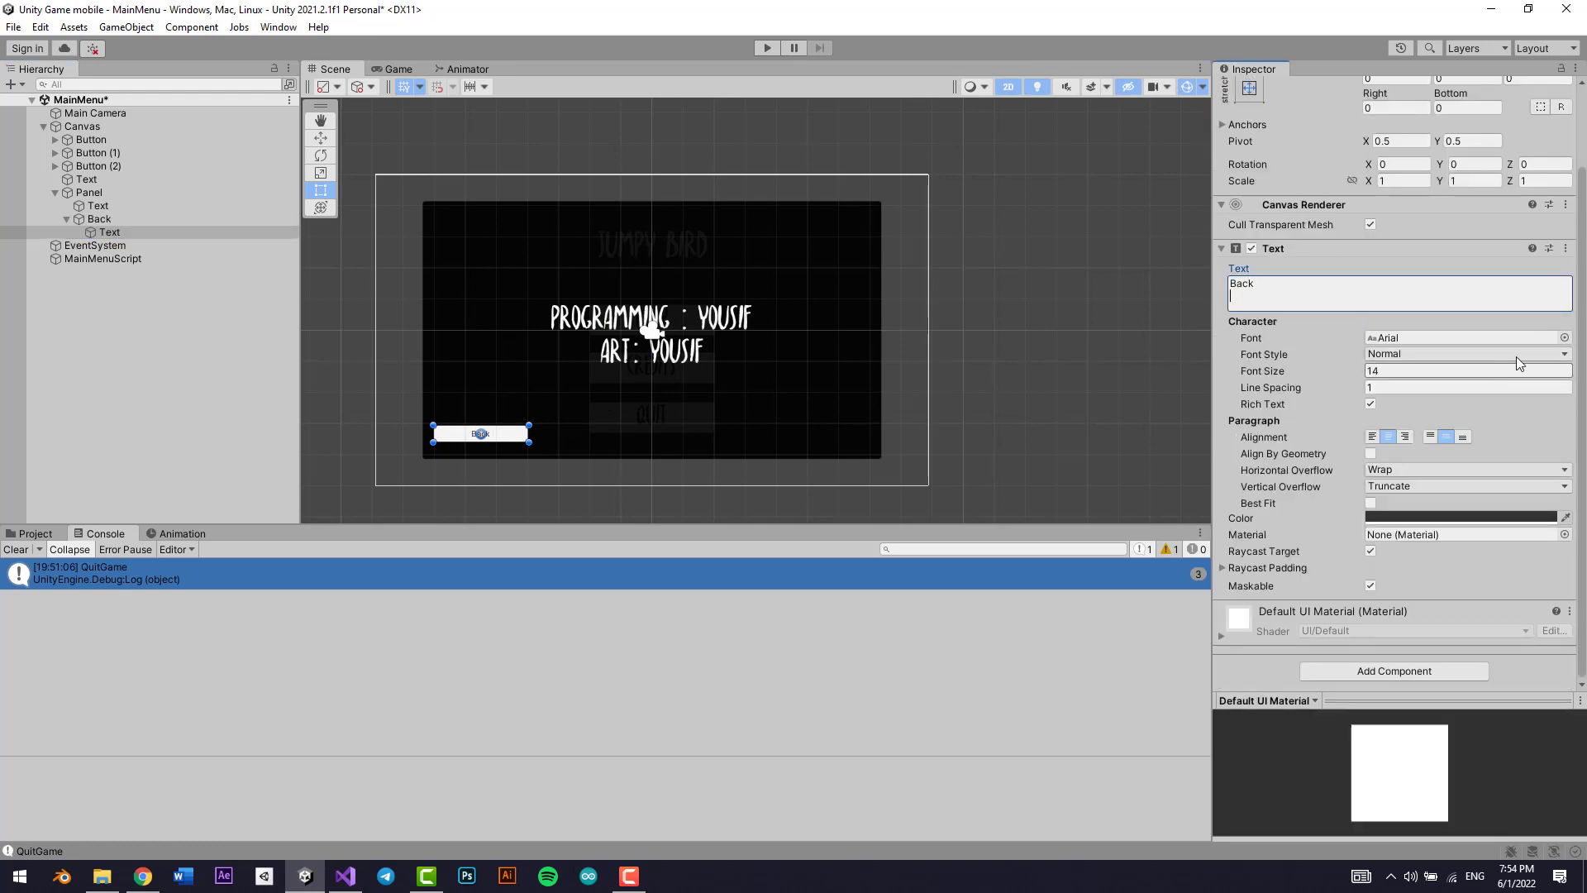
pyautogui.click(1565, 338)
pyautogui.click(1070, 418)
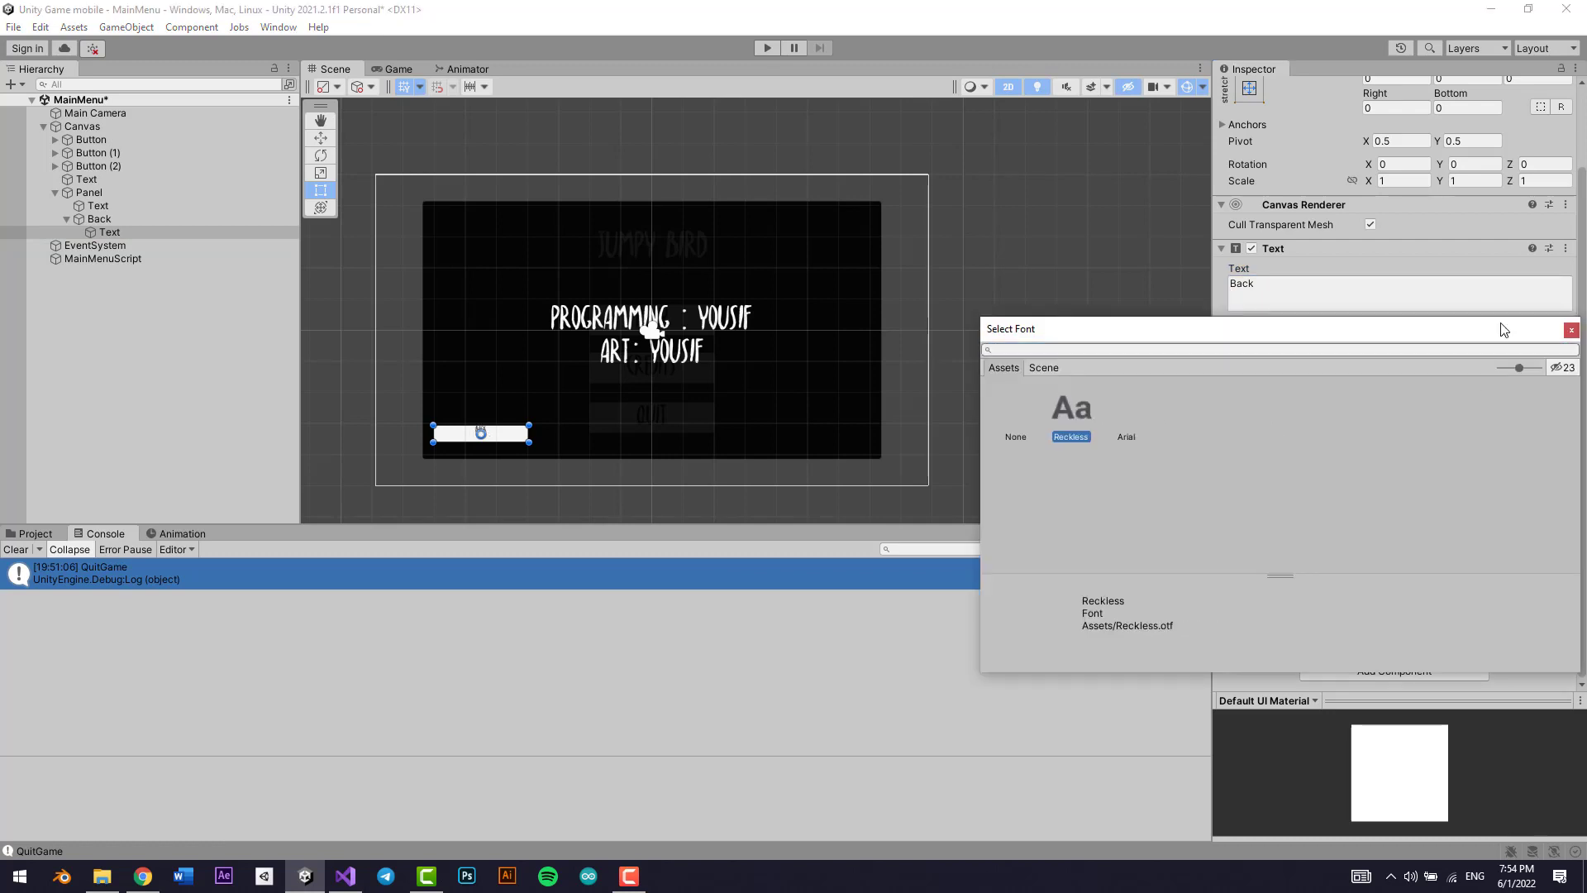
pyautogui.doubleClick(1071, 417)
# Step: Set the Back label's horizontal and vertical overflow to Overflow and its font size to 25
pyautogui.click(1392, 468)
pyautogui.click(1401, 499)
pyautogui.click(1405, 486)
pyautogui.click(1400, 524)
pyautogui.click(1376, 372)
pyautogui.write('20')
pyautogui.press('BackSpace')
pyautogui.write('5')
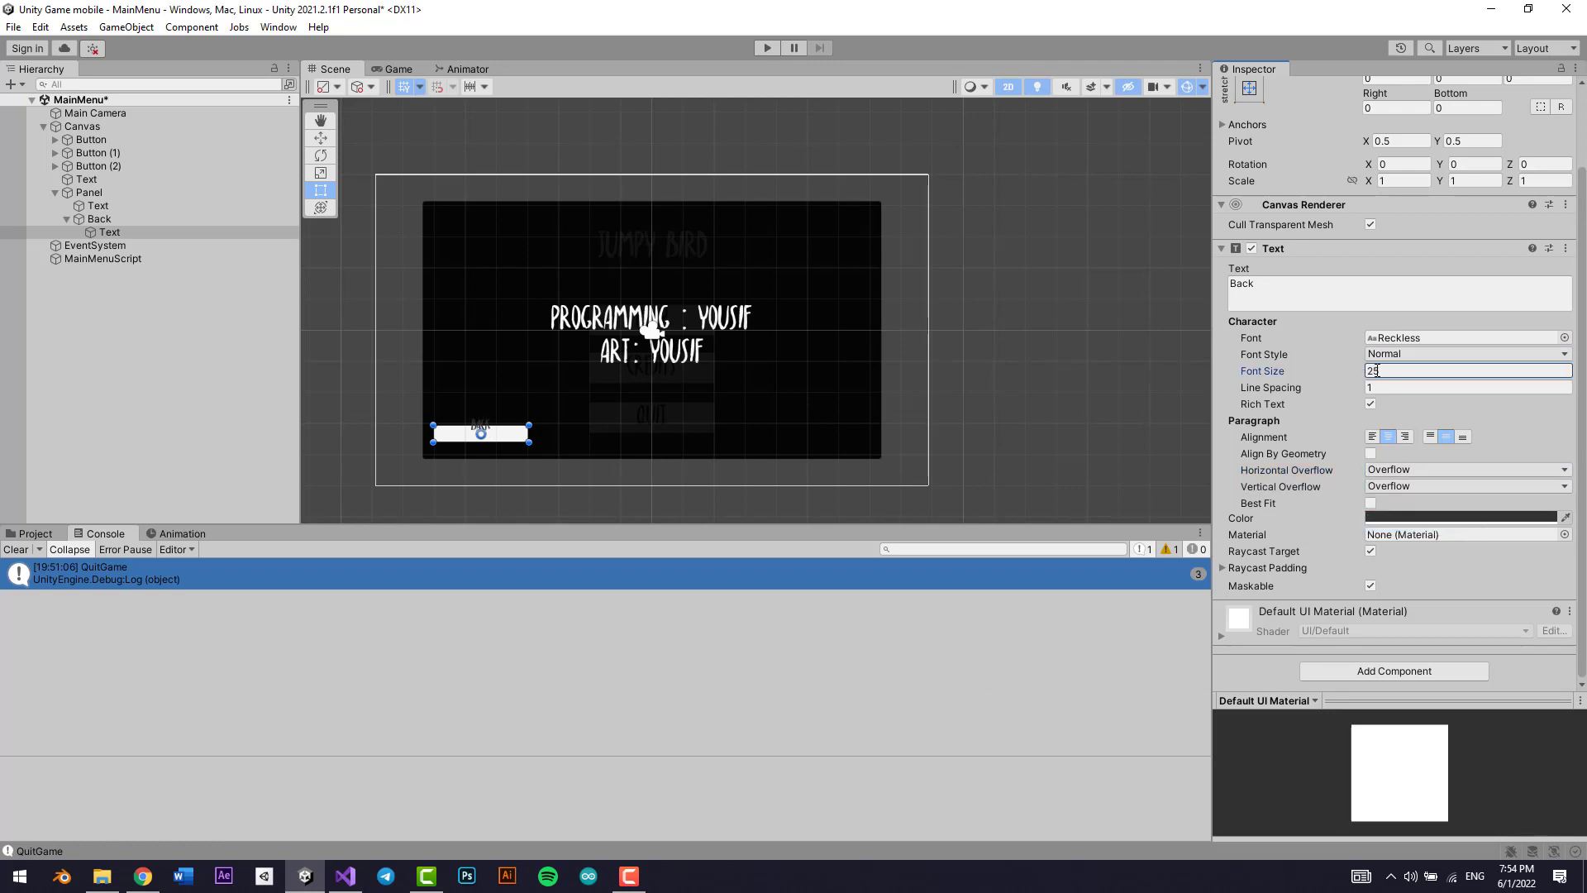
# Step: Enlarge the Back button to about 190 by 59 in the Panel's lower-left corner and set its label's font size to 41
pyautogui.click(521, 434)
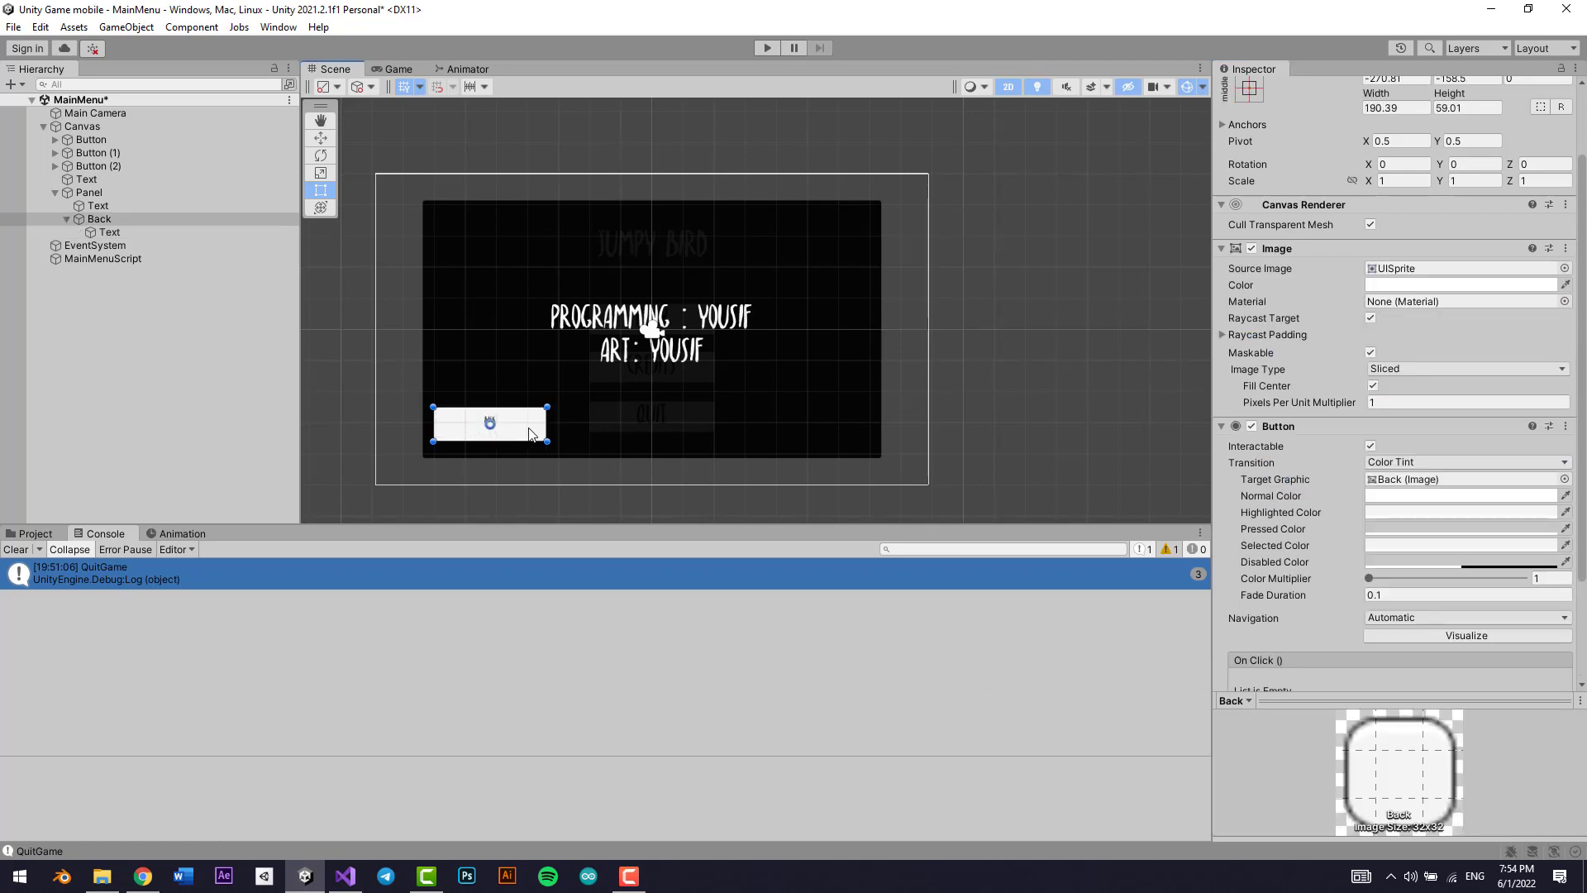
pyautogui.moveTo(533, 436); pyautogui.dragTo(526, 439)
pyautogui.click(109, 232)
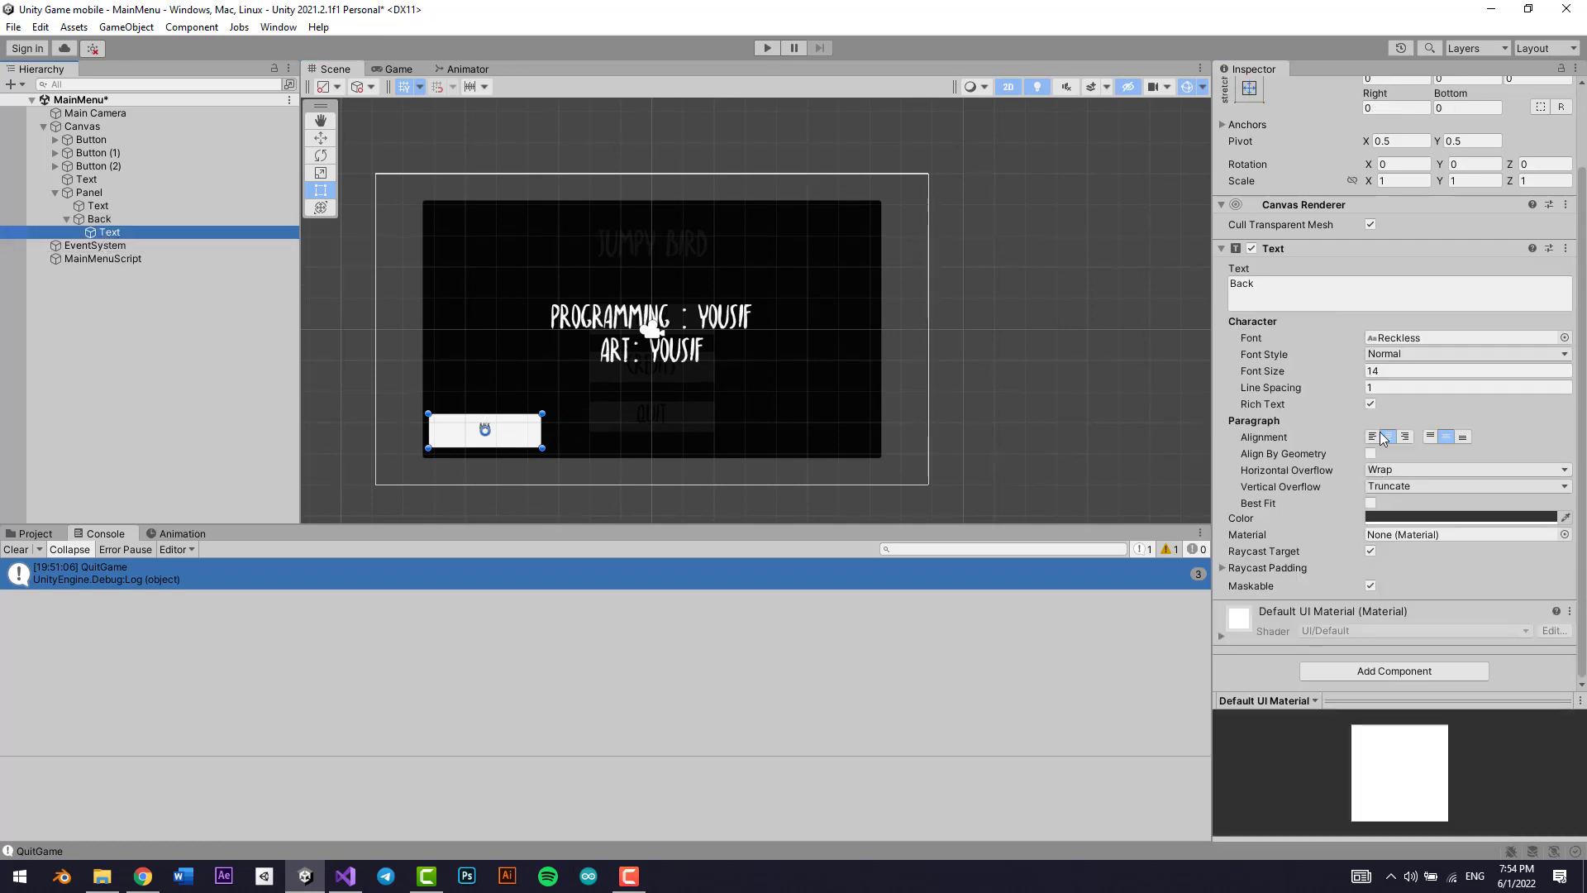
pyautogui.click(1383, 372)
pyautogui.press('BackSpace')
pyautogui.write('8')
pyautogui.press('BackSpace')
pyautogui.press('BackSpace')
pyautogui.write('41')
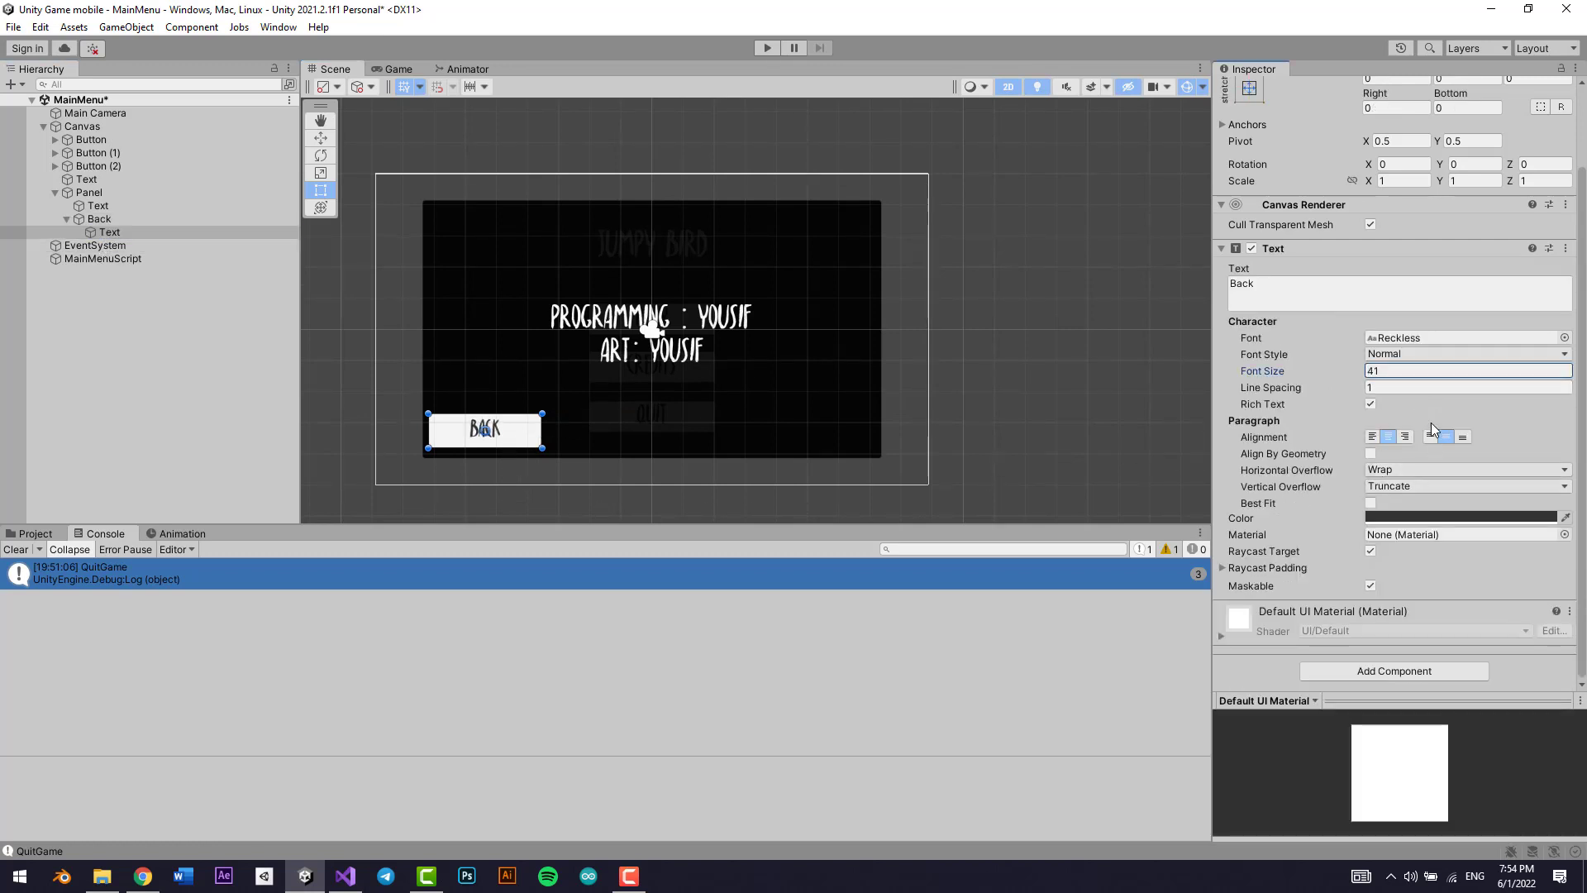
# Step: Set the Back button's Selected Color to the grey 727272 and save the scene
pyautogui.click(68, 219)
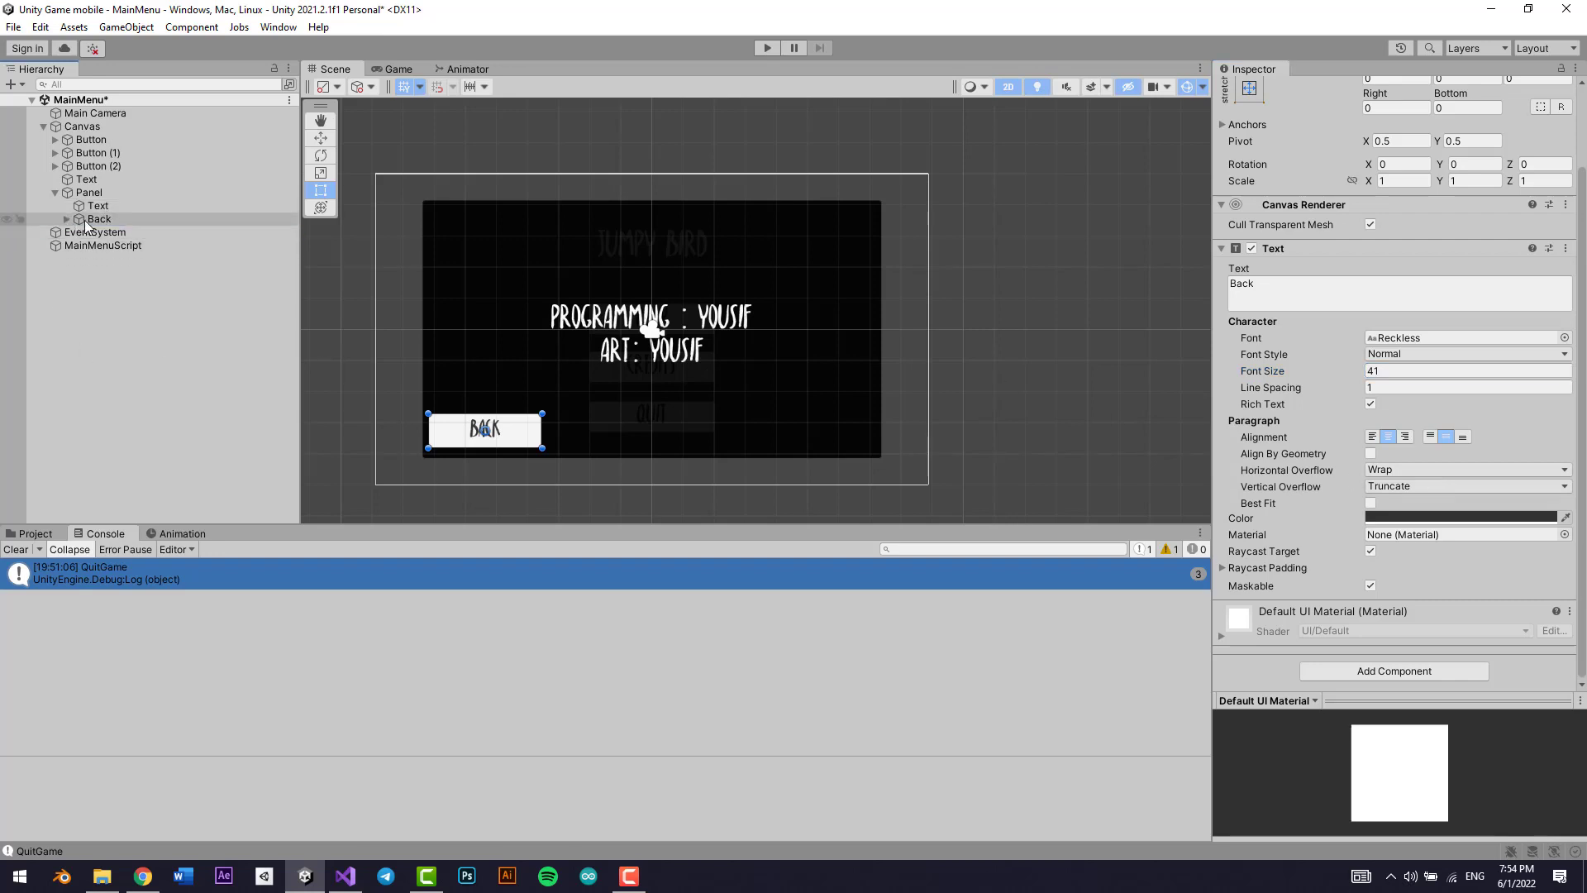
pyautogui.click(112, 220)
pyautogui.click(1461, 545)
pyautogui.moveTo(1443, 579); pyautogui.dragTo(1425, 595)
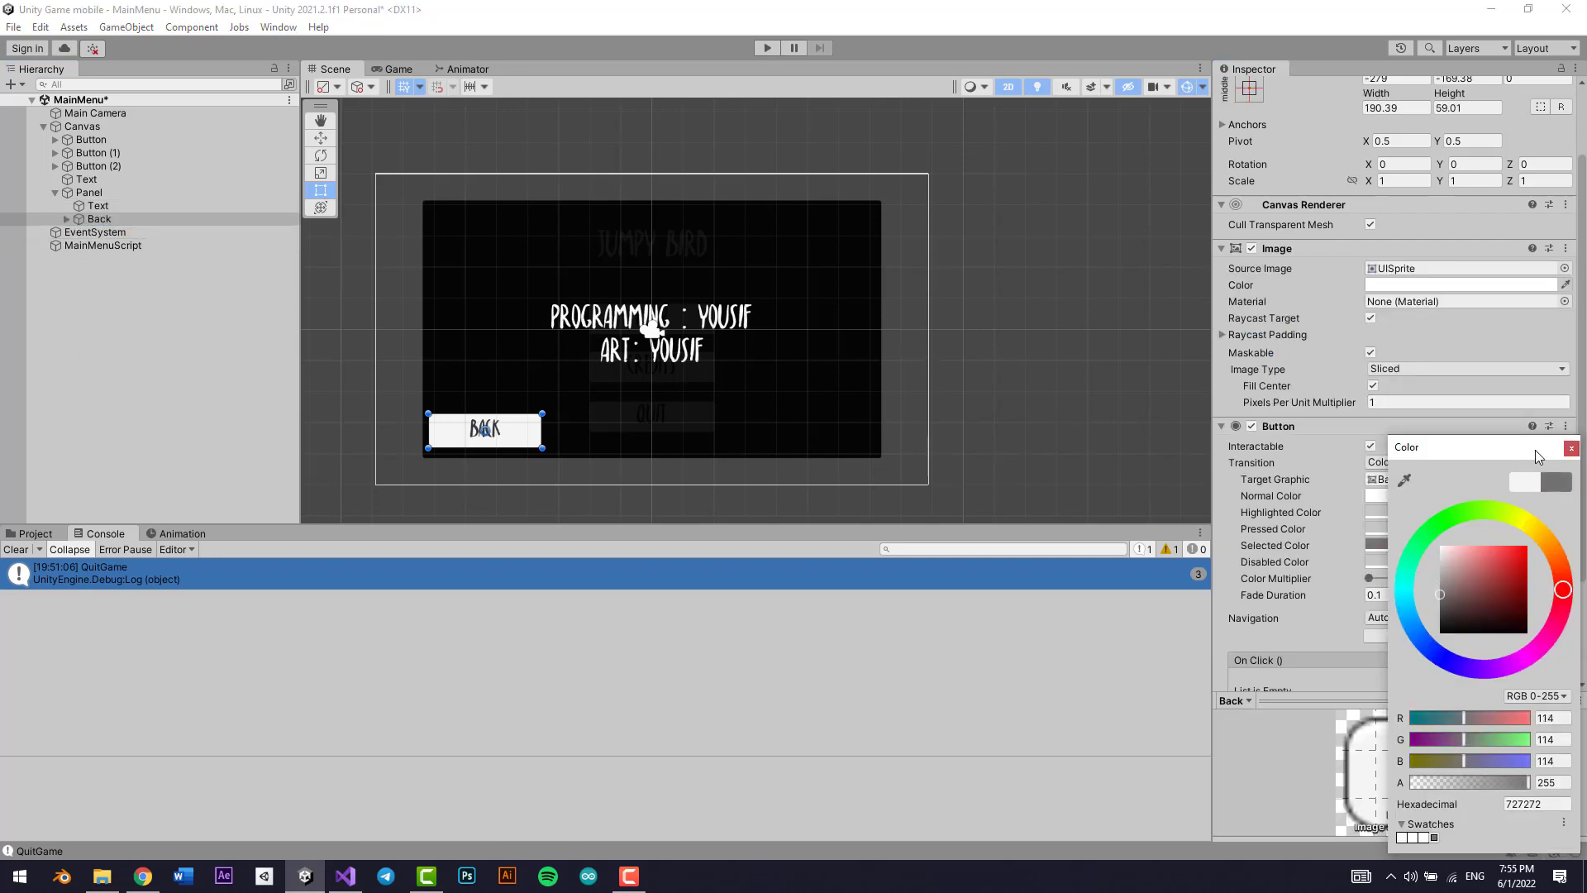
pyautogui.click(1570, 453)
pyautogui.hotkey('ctrl', 's')
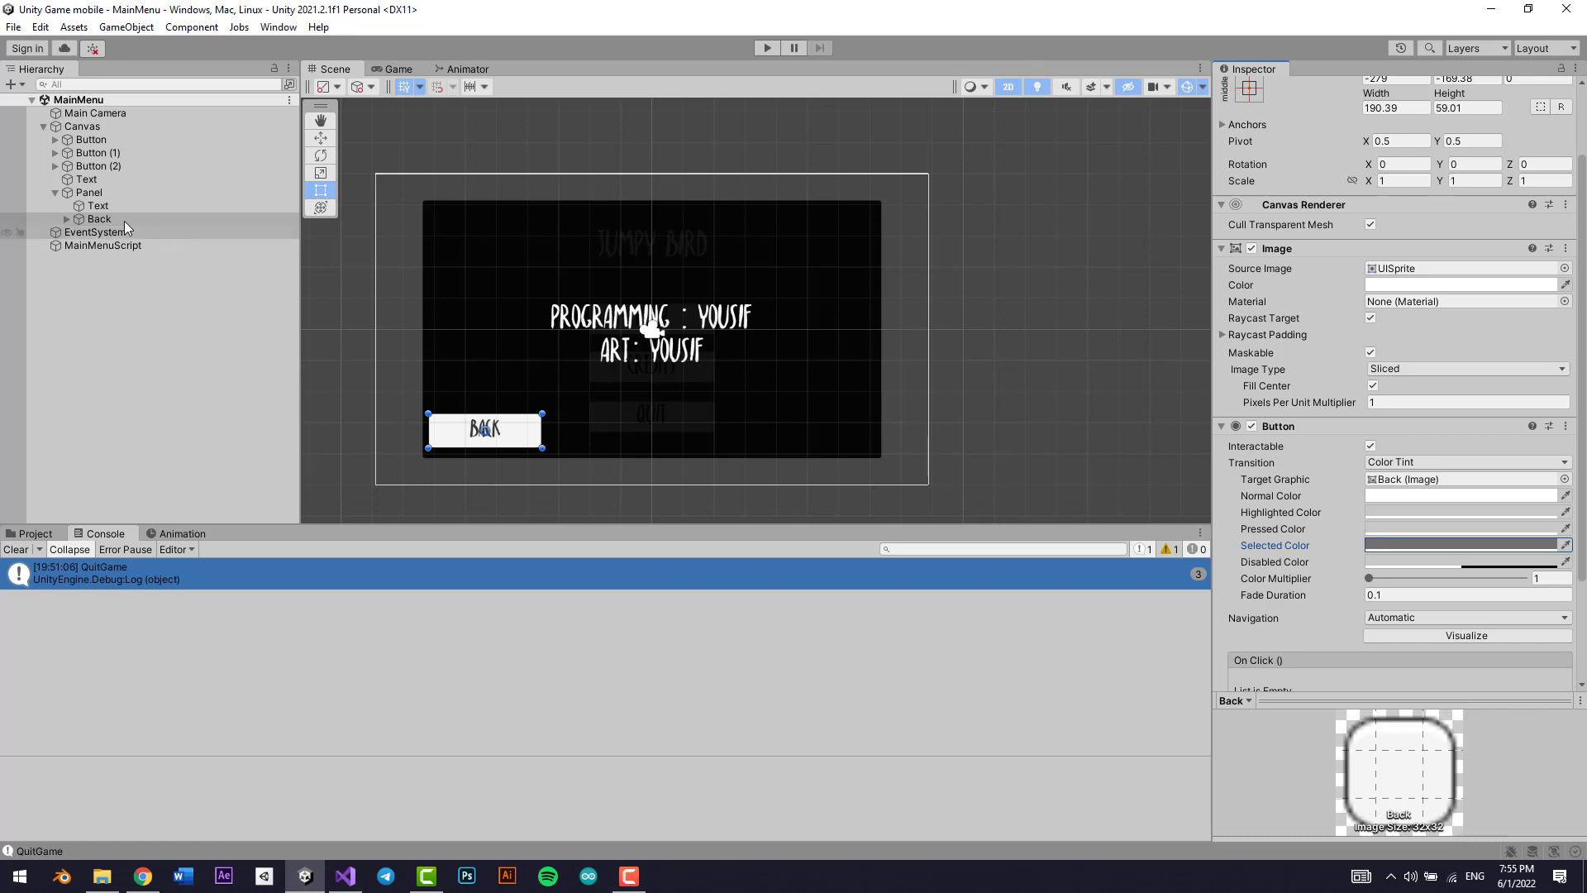
# Step: Deactivate the Panel so that only the main menu shows in the scene
pyautogui.click(53, 192)
pyautogui.click(86, 192)
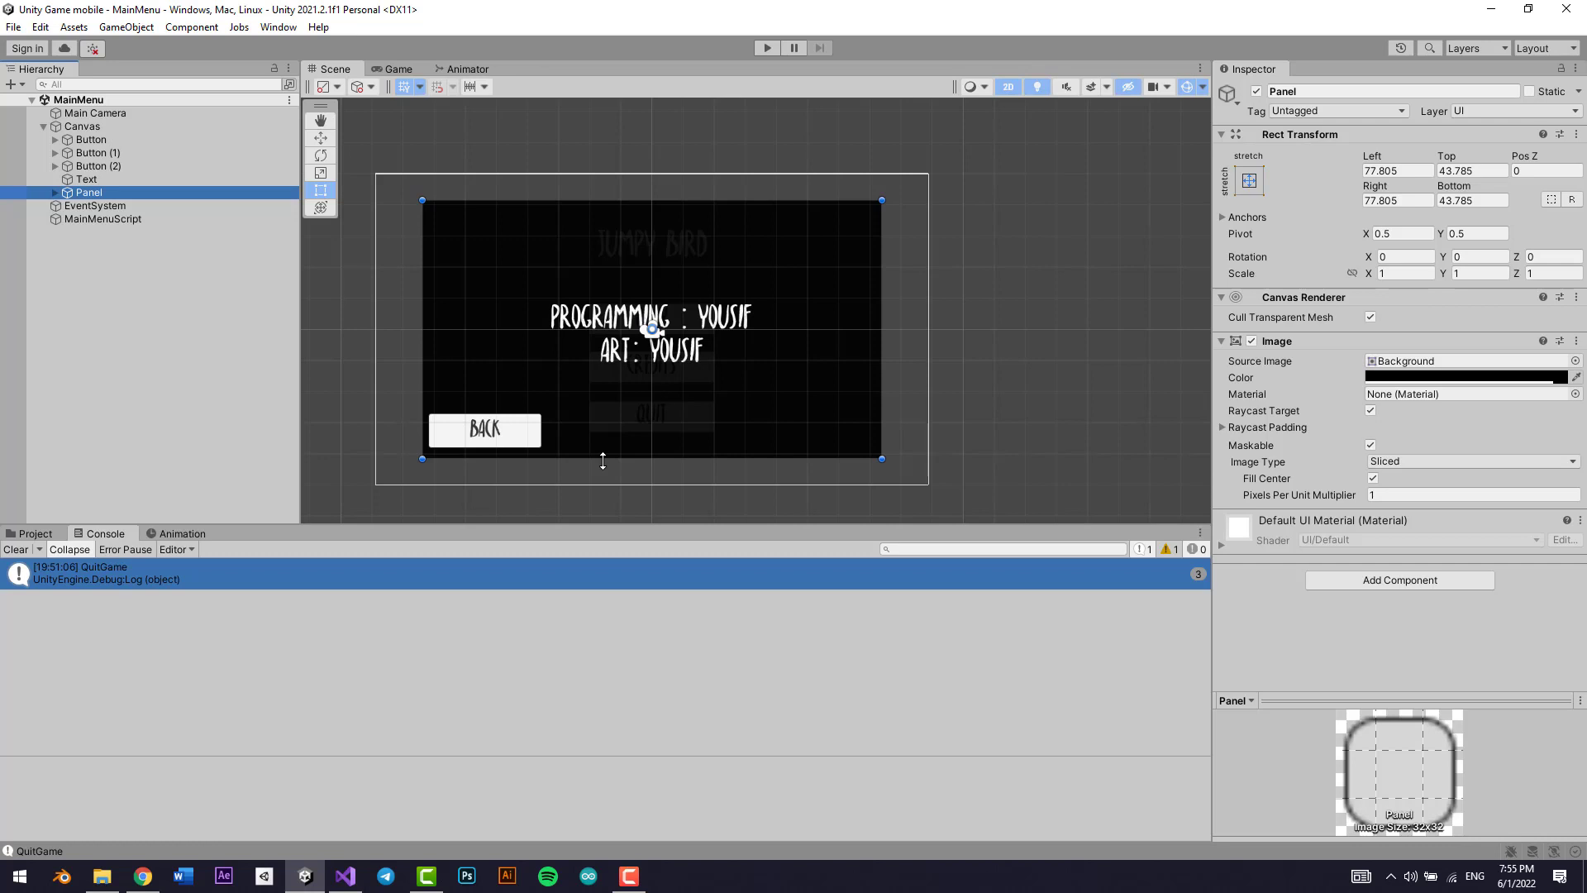
pyautogui.click(1256, 91)
# Step: Switch to Visual Studio and declare "public GameObject creditsPanel;" at the start of the MainMenuScript class
pyautogui.click(345, 875)
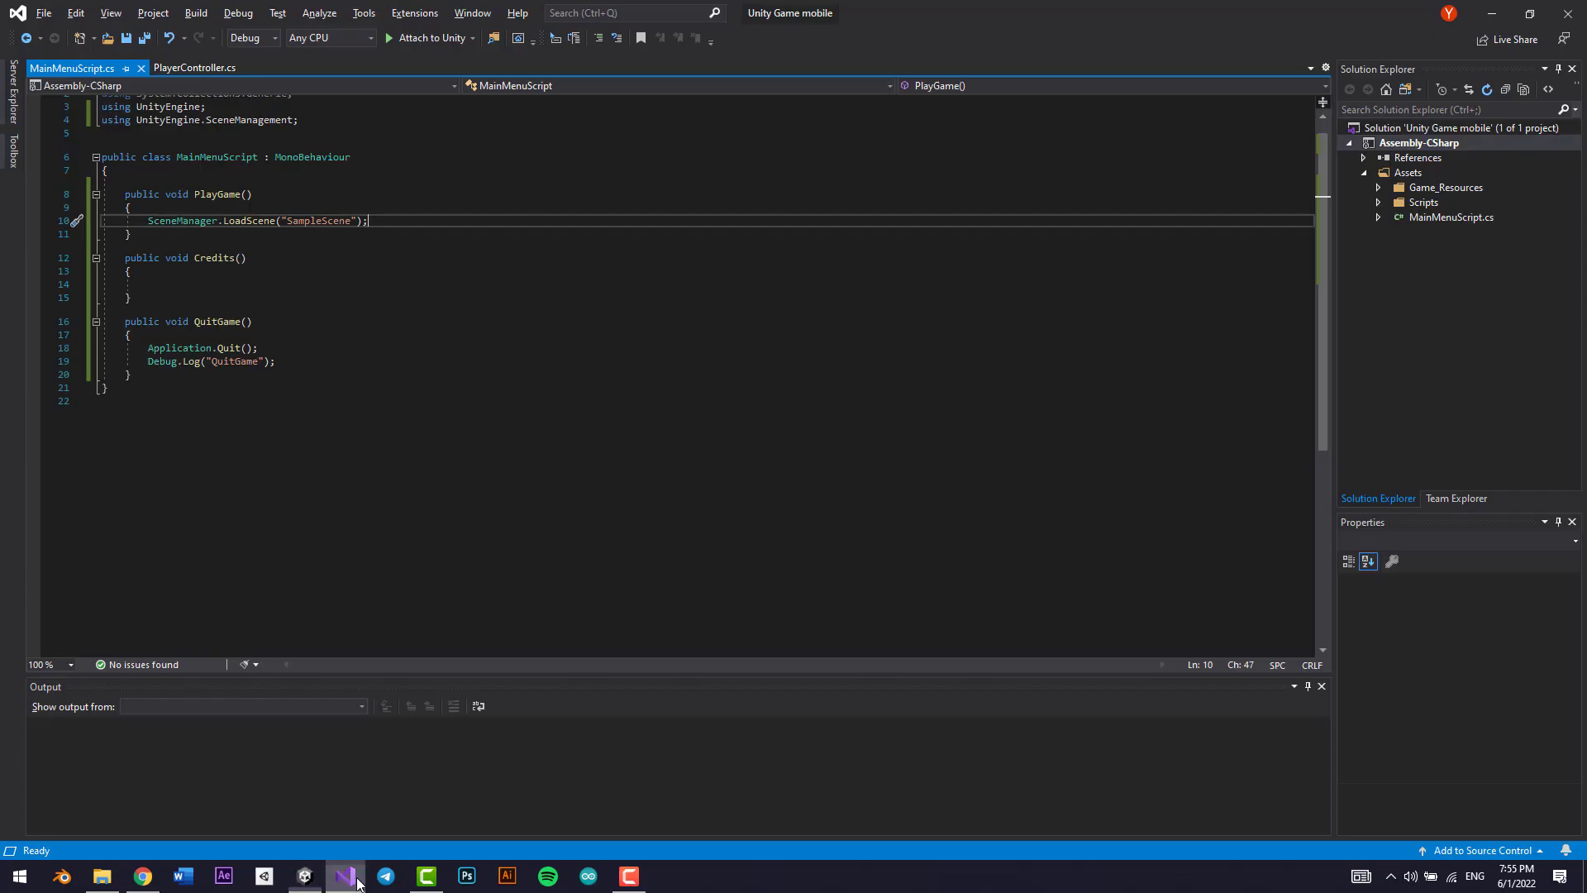
pyautogui.scroll(1, 287, 324)
pyautogui.click(197, 197)
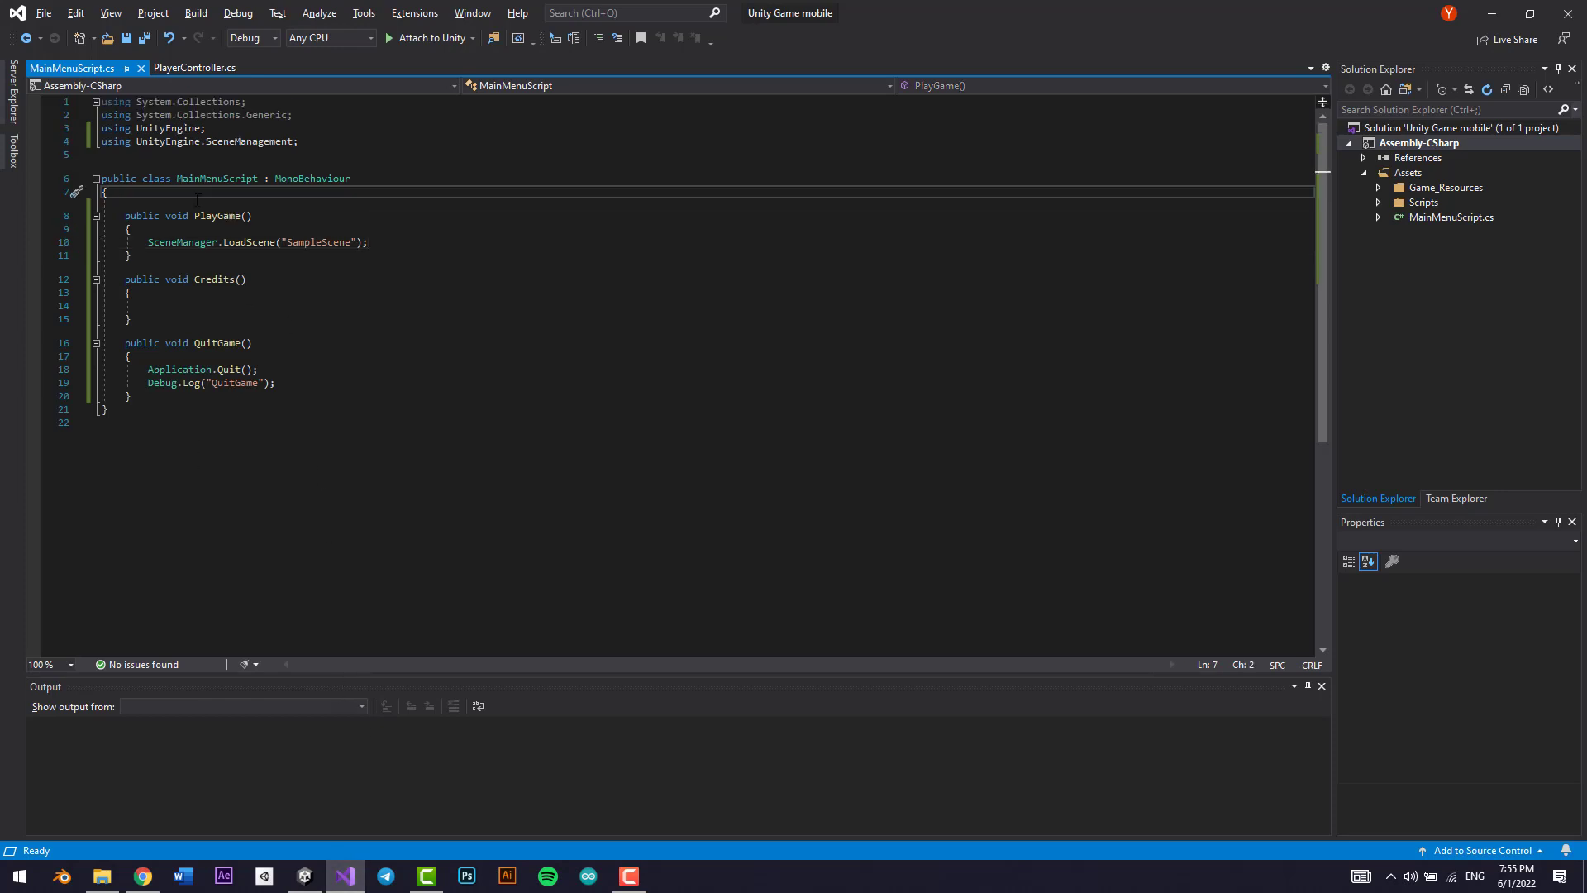
pyautogui.press('Return')
pyautogui.write('public gameObject ')
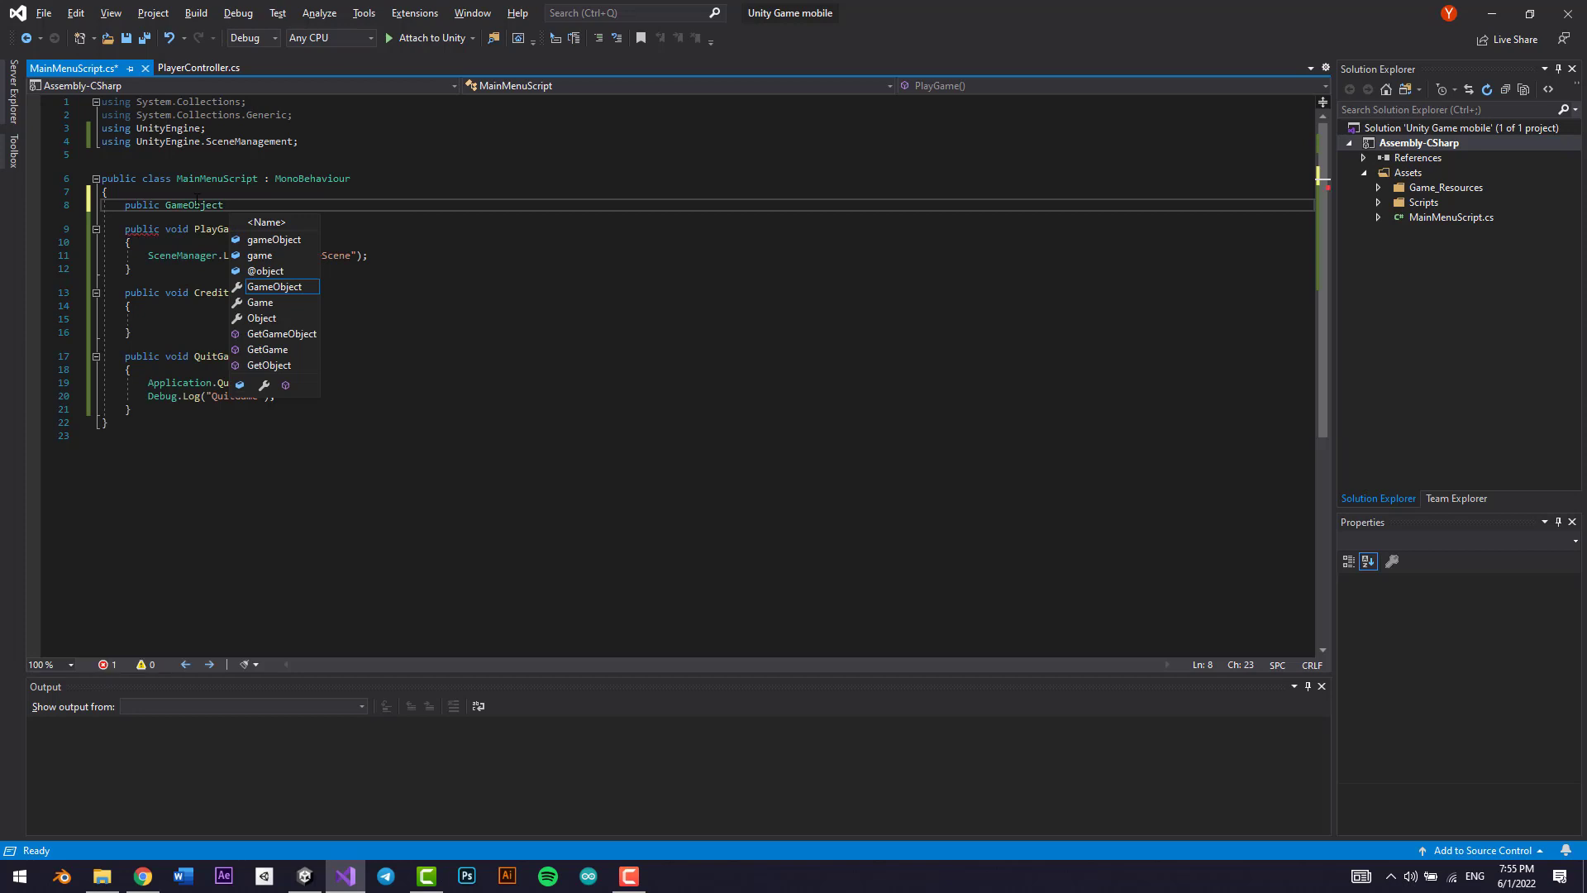
pyautogui.write('creditsPanel;')
# Step: Make the Credits method call creditsPanel.SetActive(true) and save the script
pyautogui.click(273, 319)
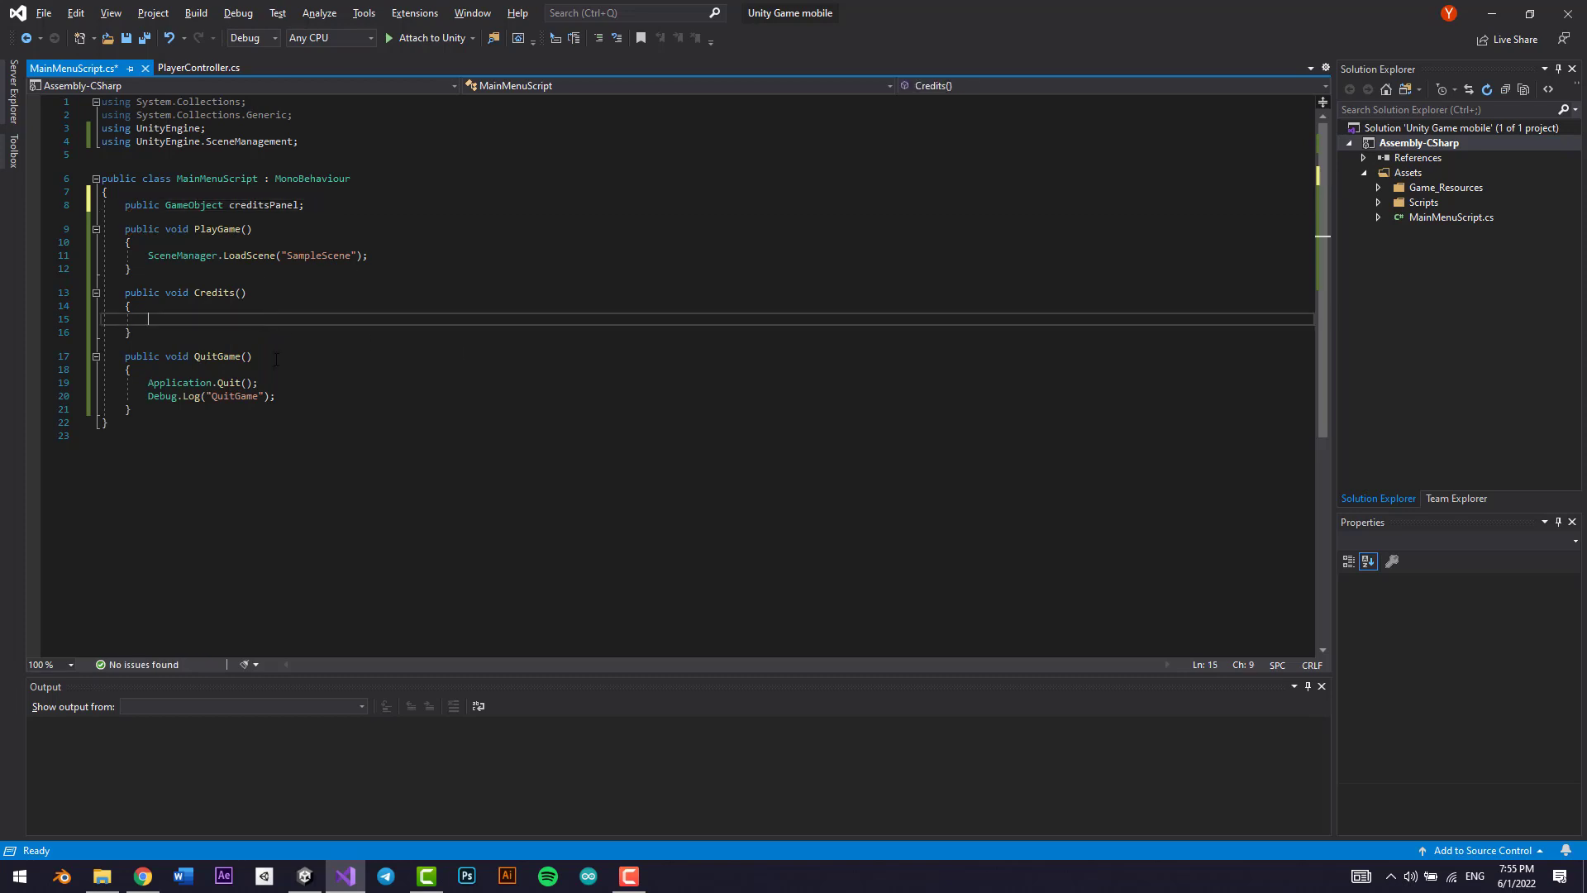
pyautogui.write('creditsPanel.setActive(')
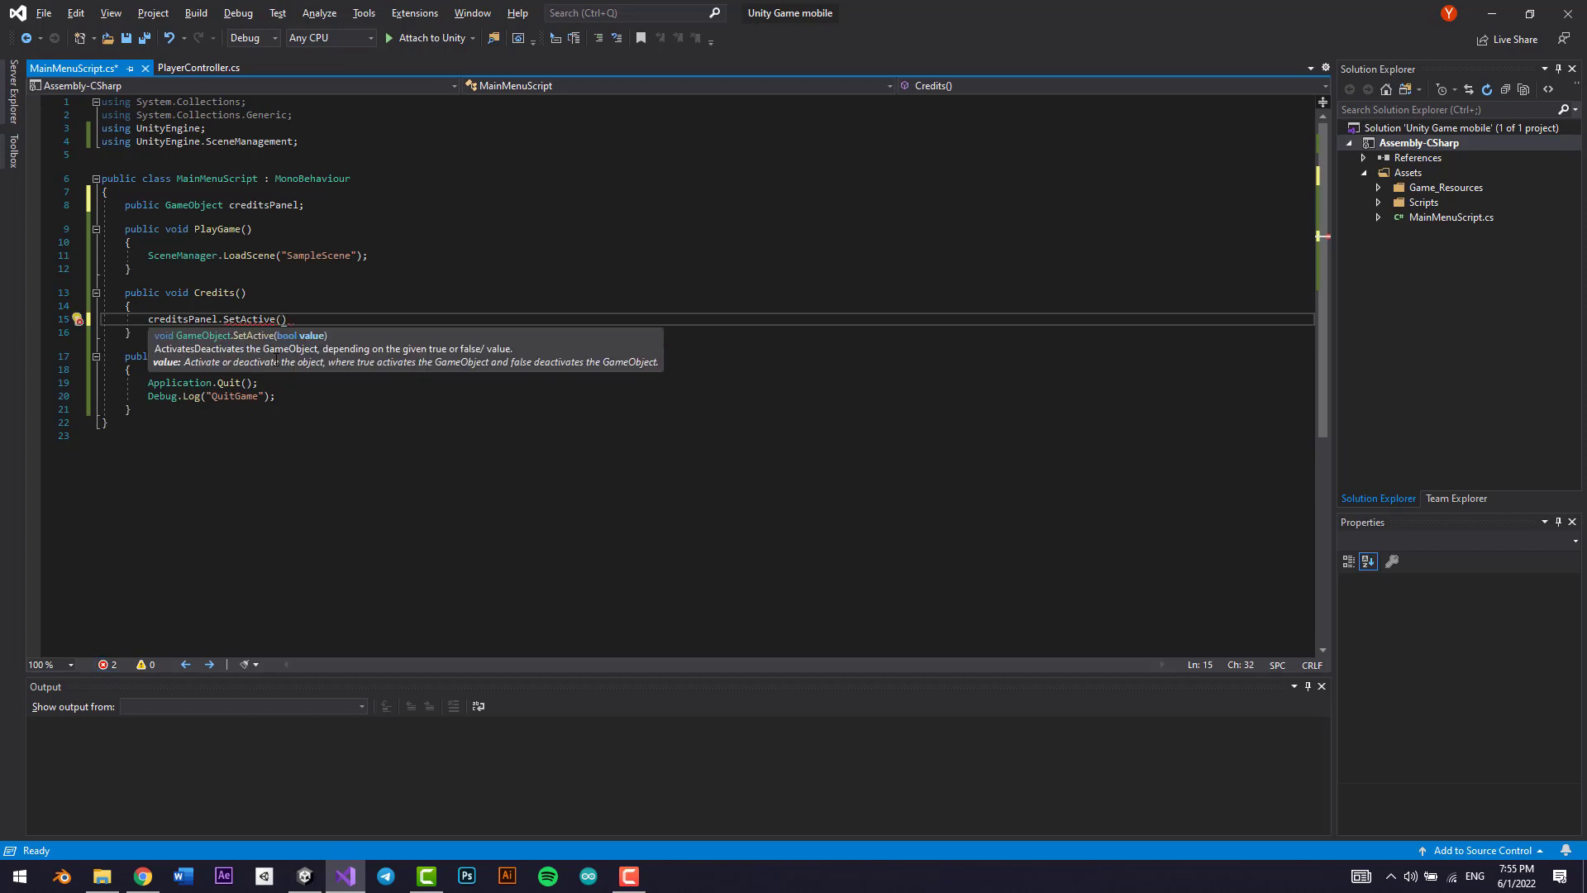
pyautogui.write('true);')
pyautogui.hotkey('ctrl', 's')
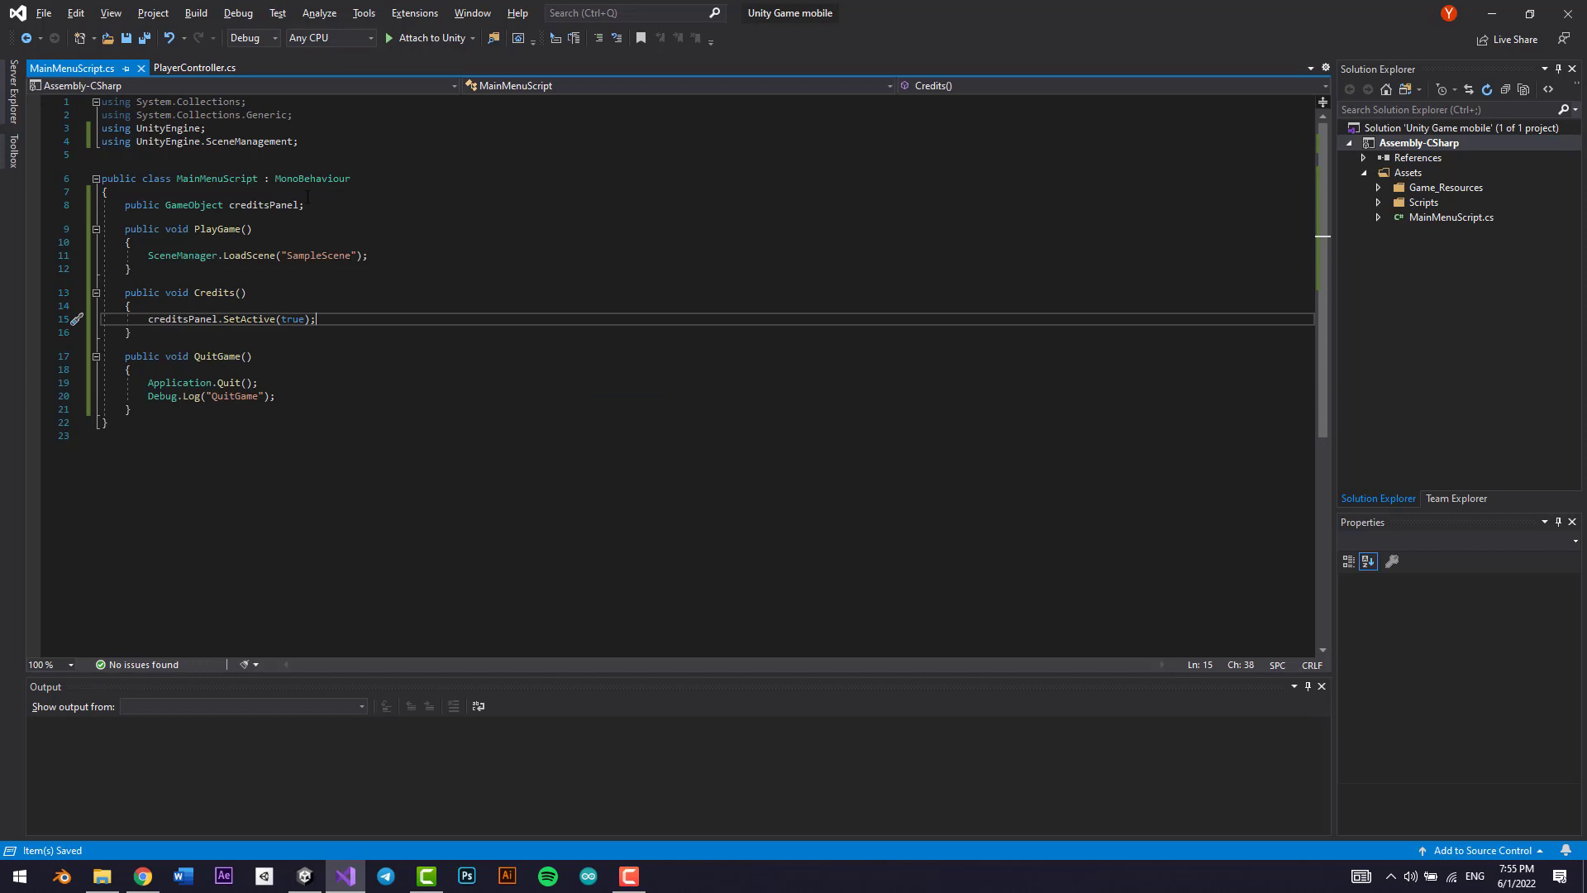
# Step: Add a private Start method at the start of the class that calls creditsPanel.SetActive(false), and save the script
pyautogui.click(173, 192)
pyautogui.press('Return')
pyautogui.write('start')
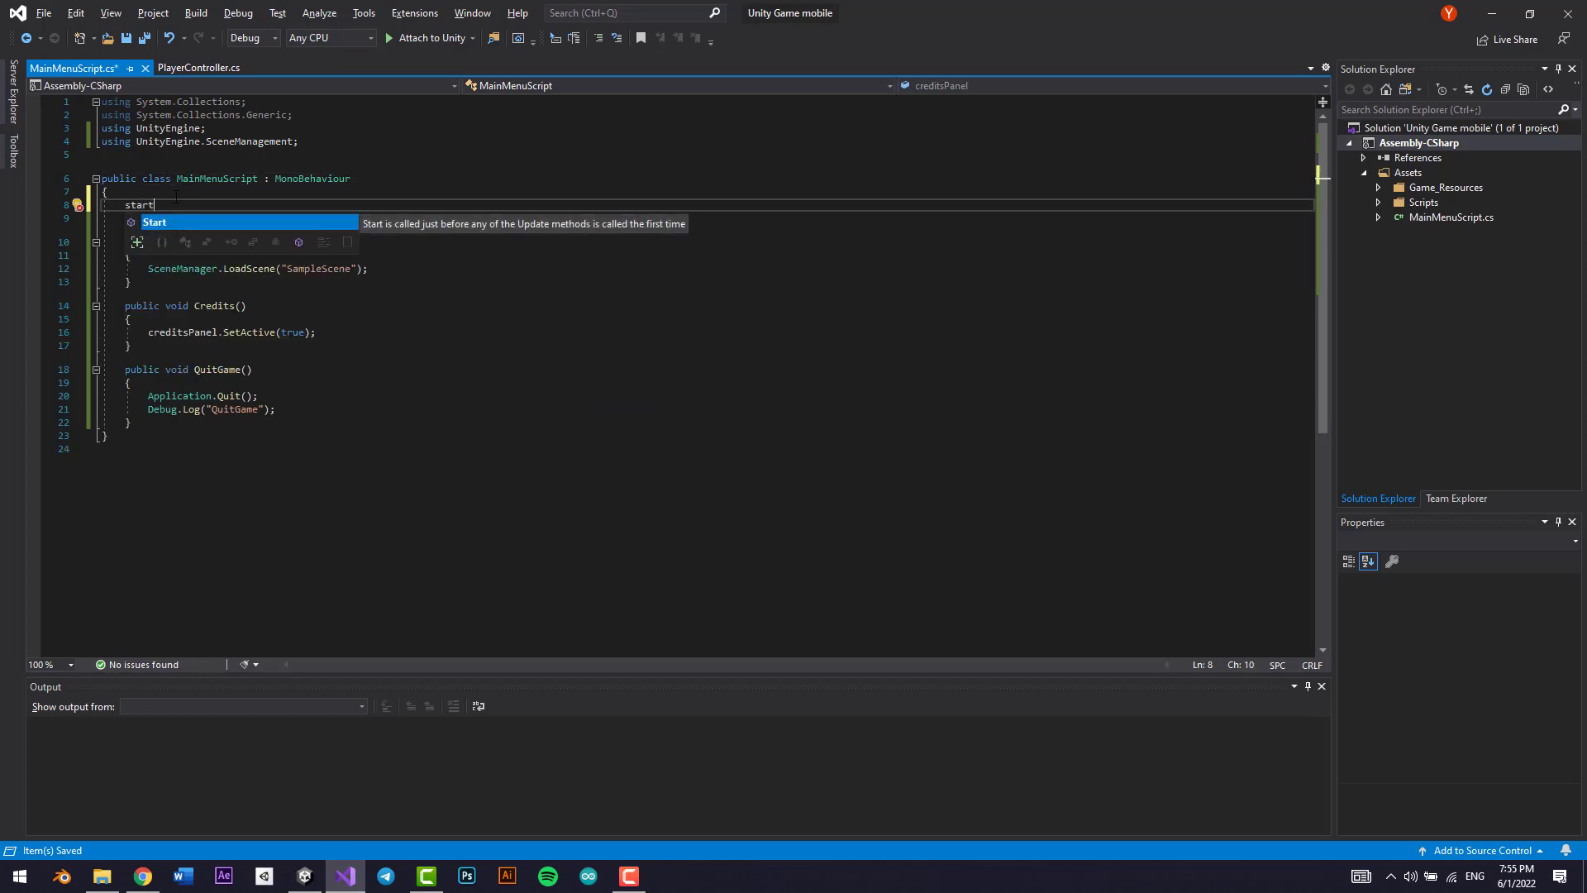
pyautogui.press('Tab')
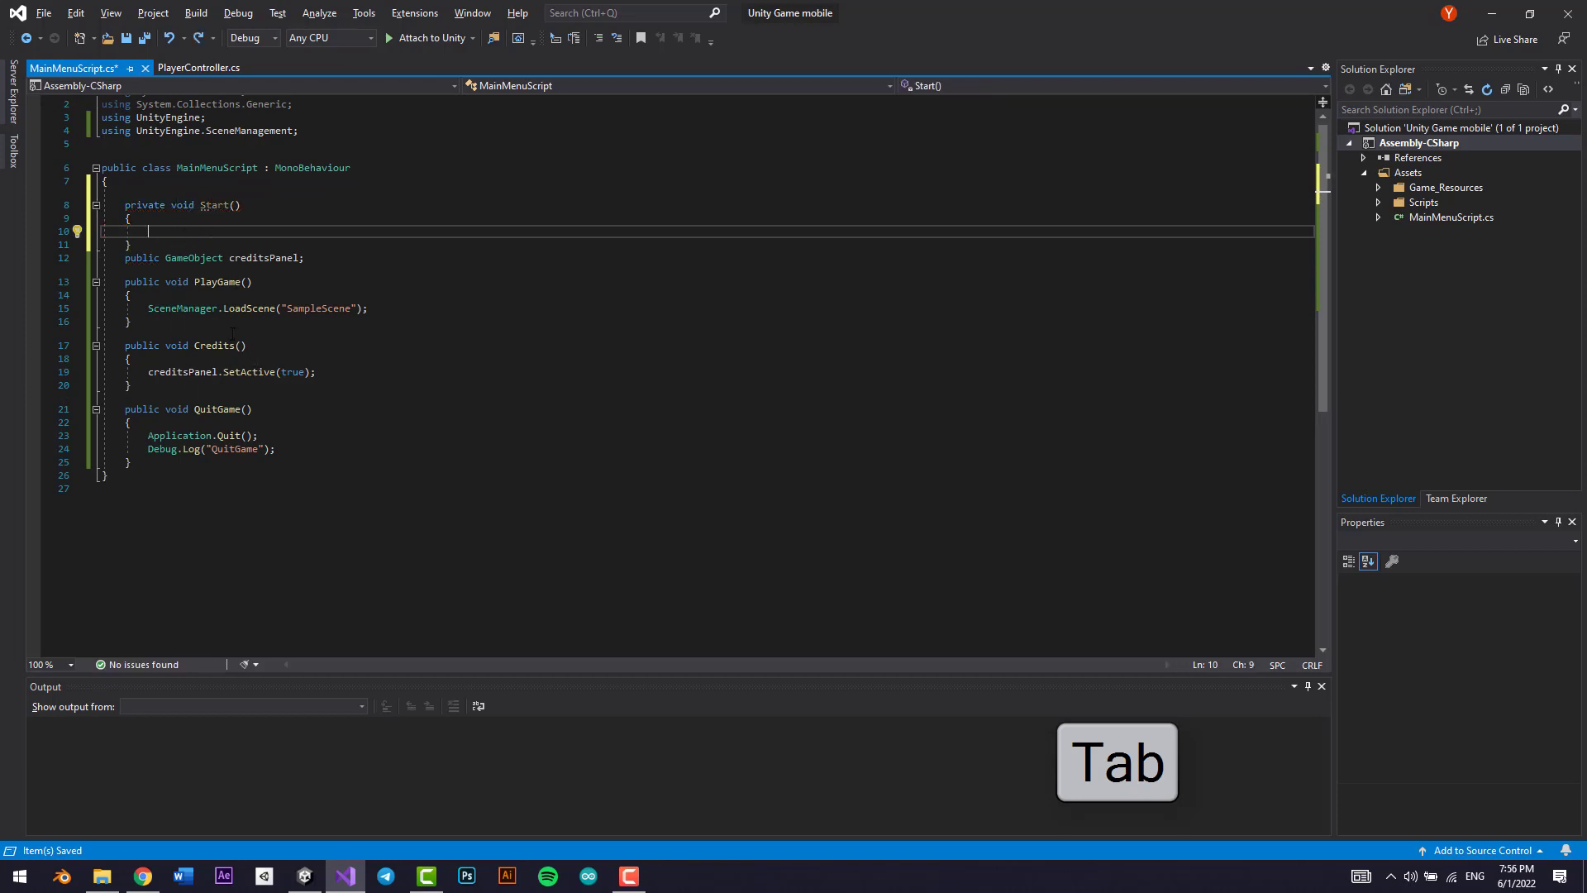
pyautogui.moveTo(149, 374); pyautogui.dragTo(320, 375)
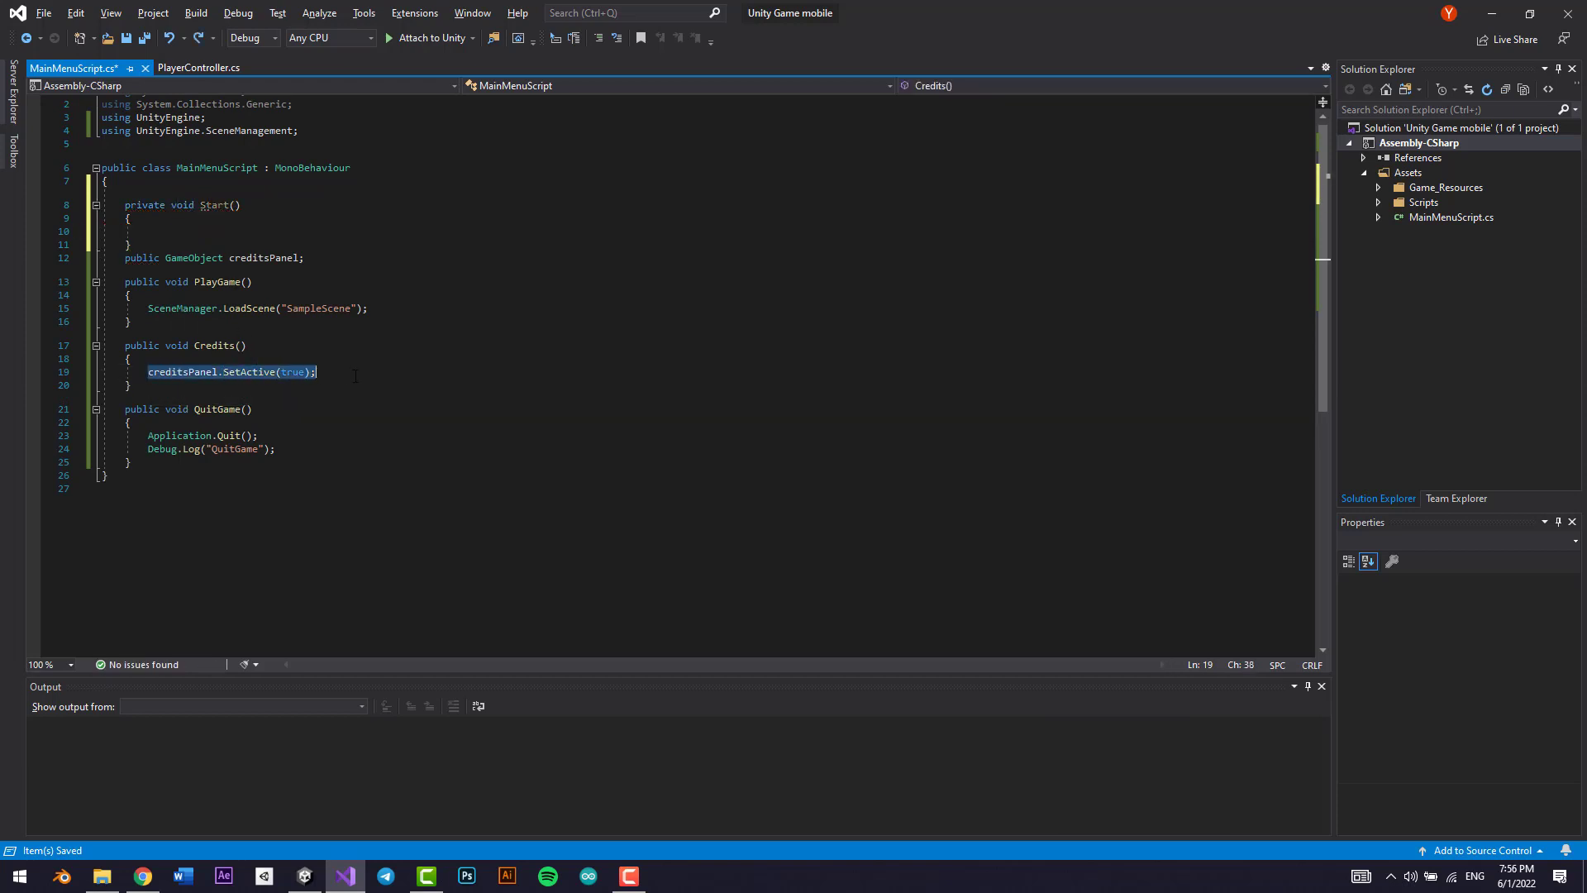
pyautogui.click(174, 230)
pyautogui.write('creditsPanel.SetActive(true);')
pyautogui.doubleClick(293, 231)
pyautogui.write('false')
pyautogui.hotkey('ctrl', 's')
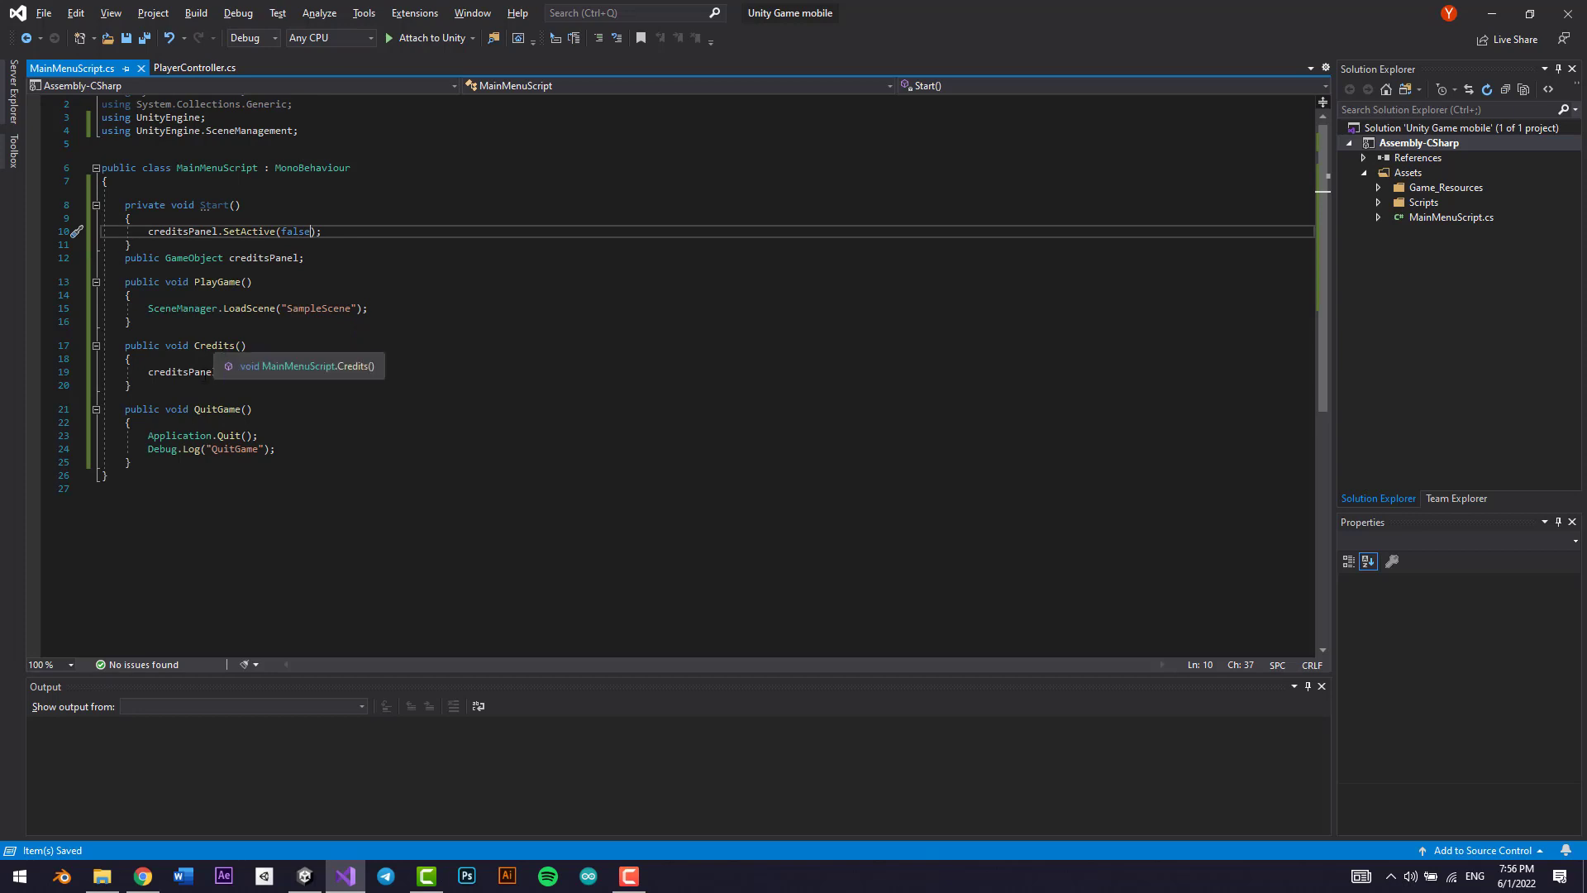
# Step: Duplicate the Credits method directly below itself and rename the copy as Back
pyautogui.moveTo(125, 346); pyautogui.dragTo(138, 386)
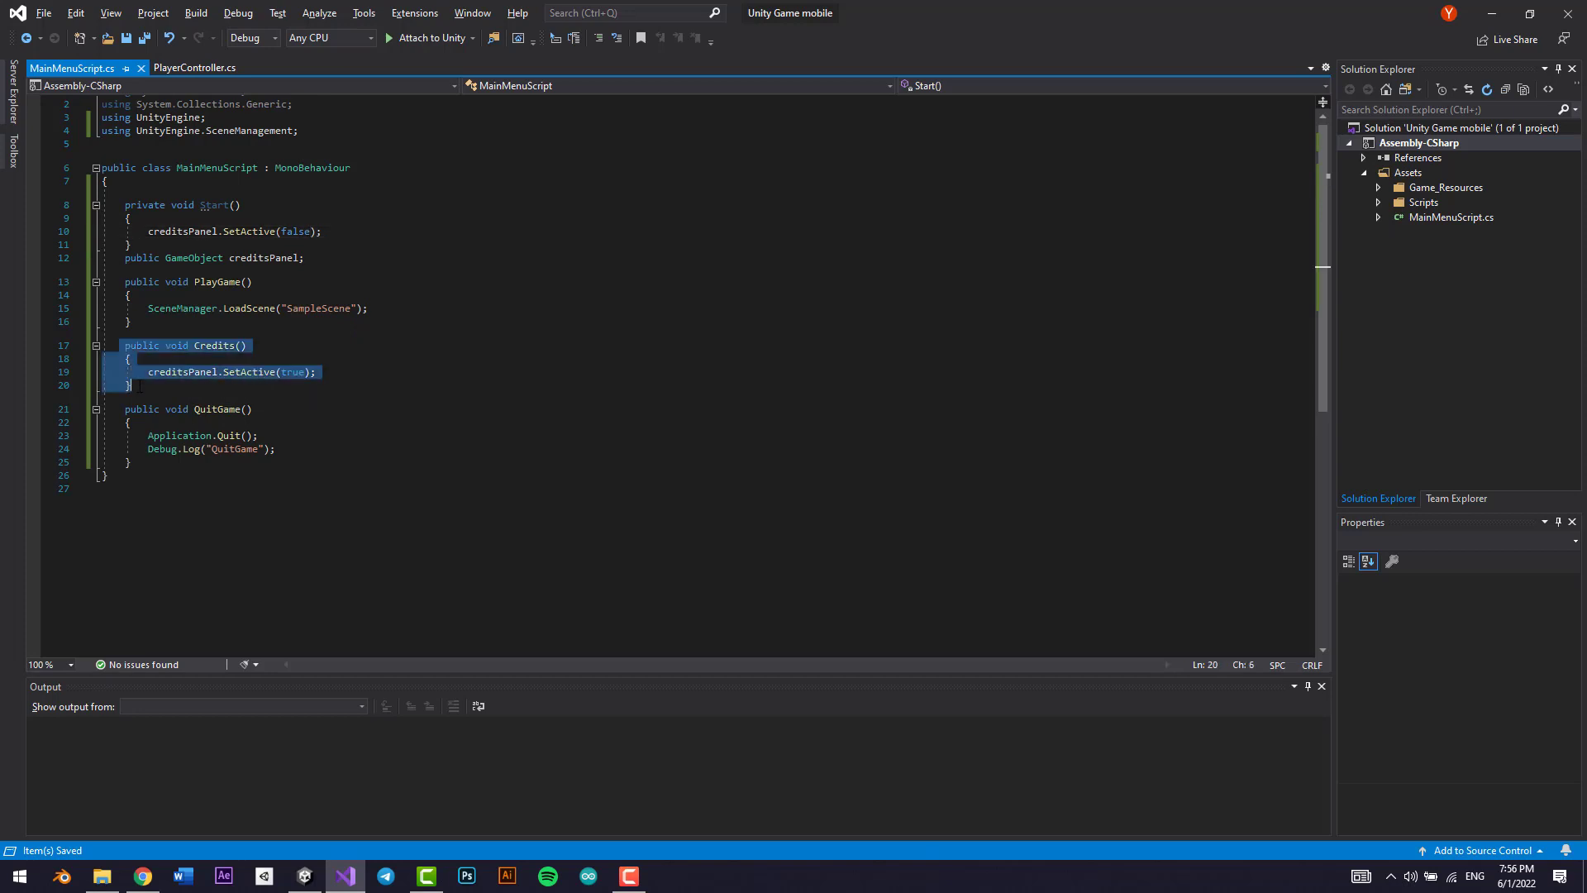
pyautogui.hotkey('ctrl', 'c')
pyautogui.click(144, 386)
pyautogui.press('Return')
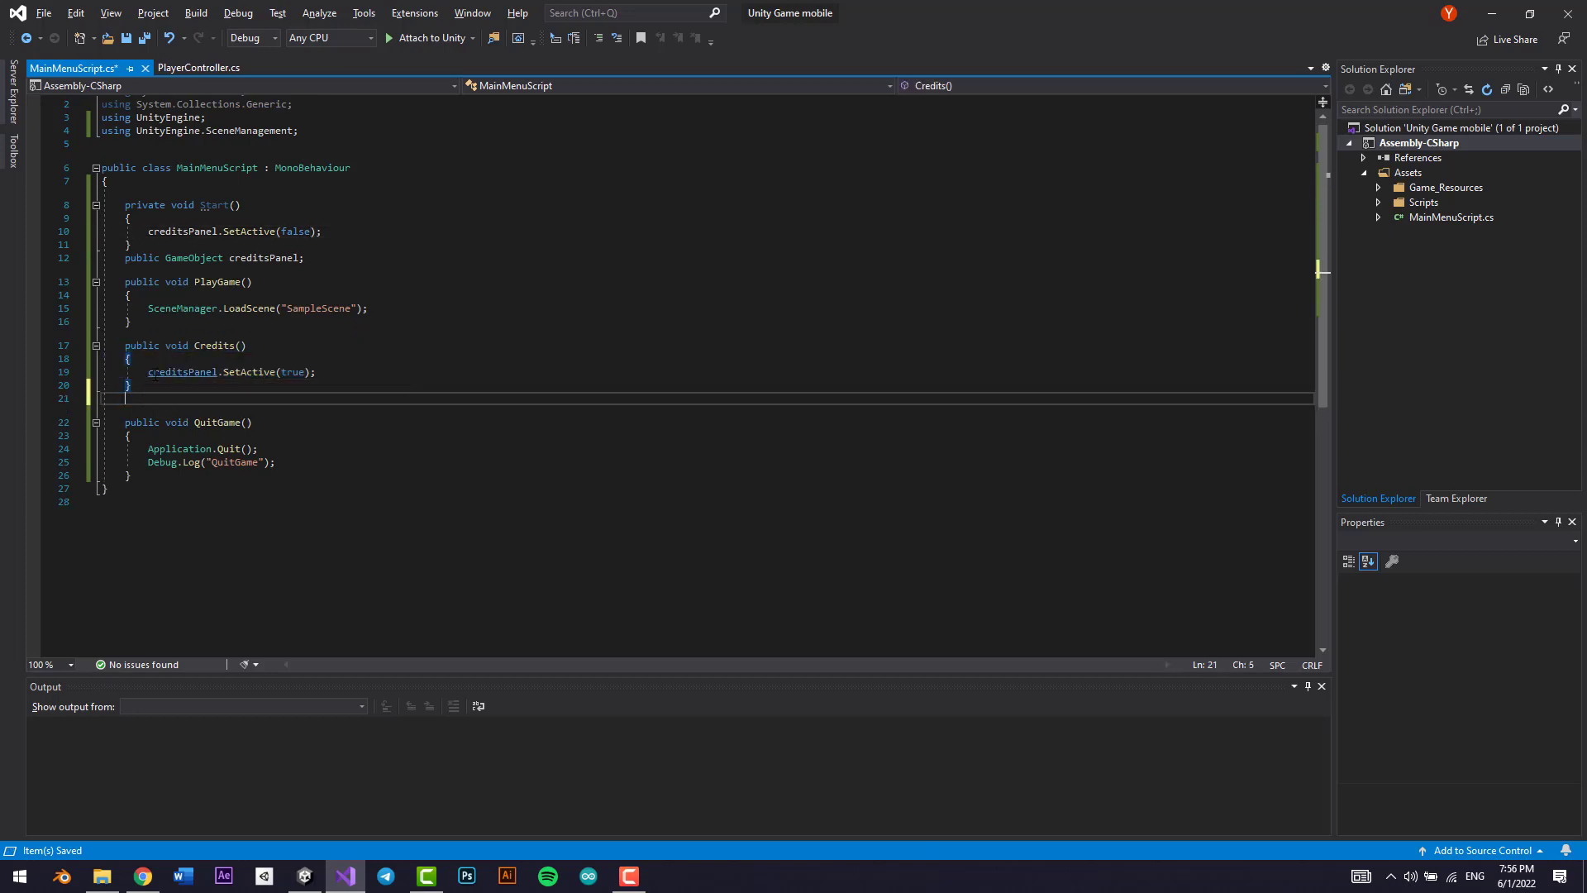
pyautogui.hotkey('ctrl', 'v')
pyautogui.doubleClick(211, 400)
pyautogui.write('BackD')
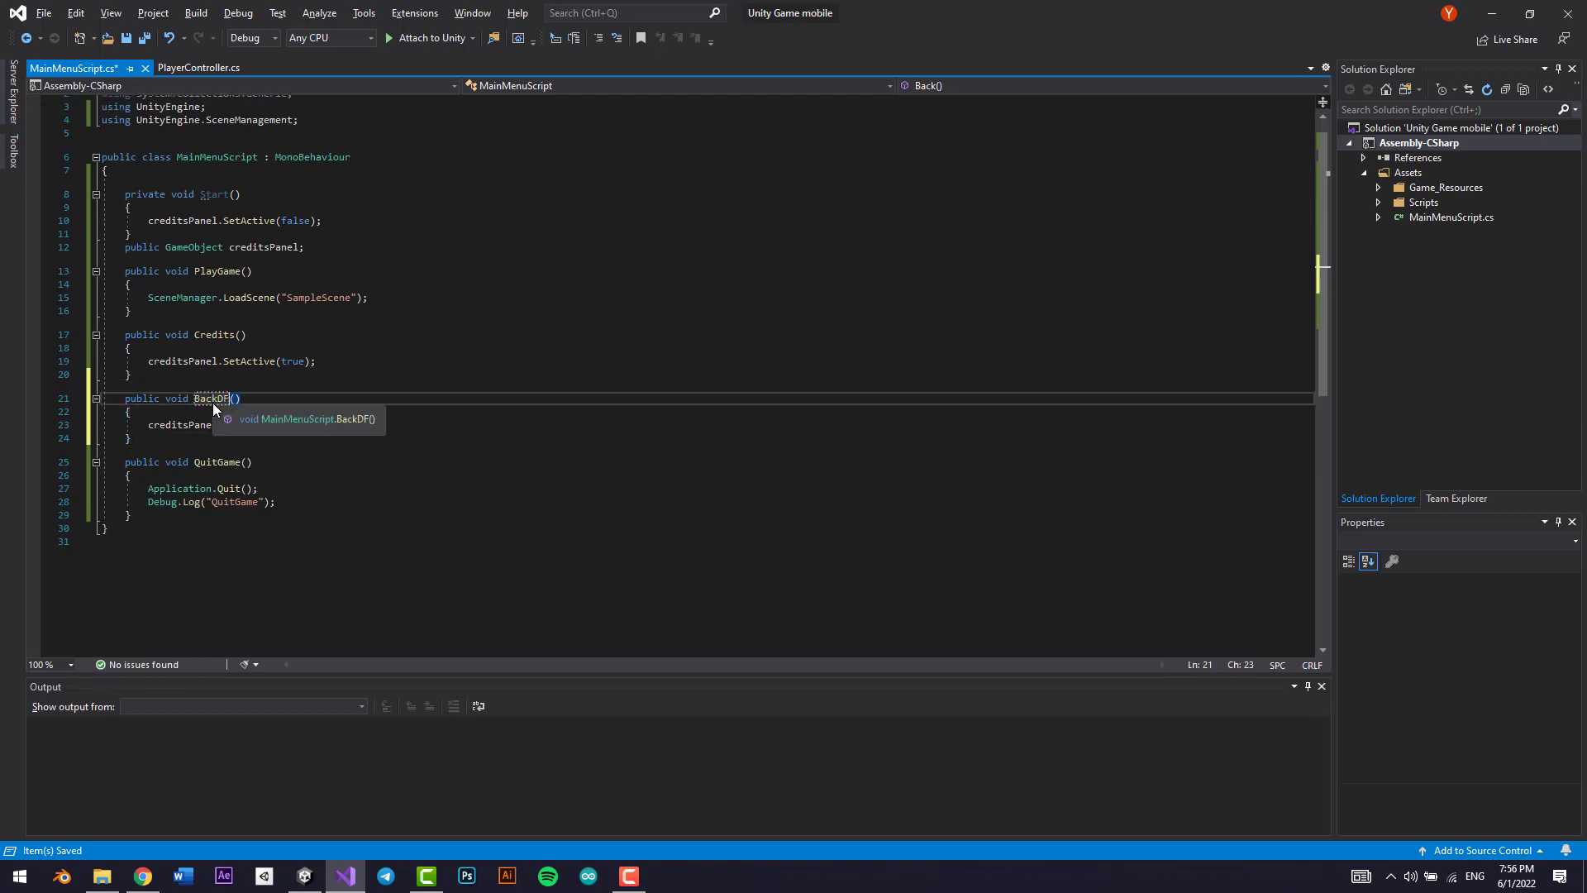
# Step: Change the SetActive argument in the Back method to false and save the script
pyautogui.doubleClick(299, 424)
pyautogui.write('Fa')
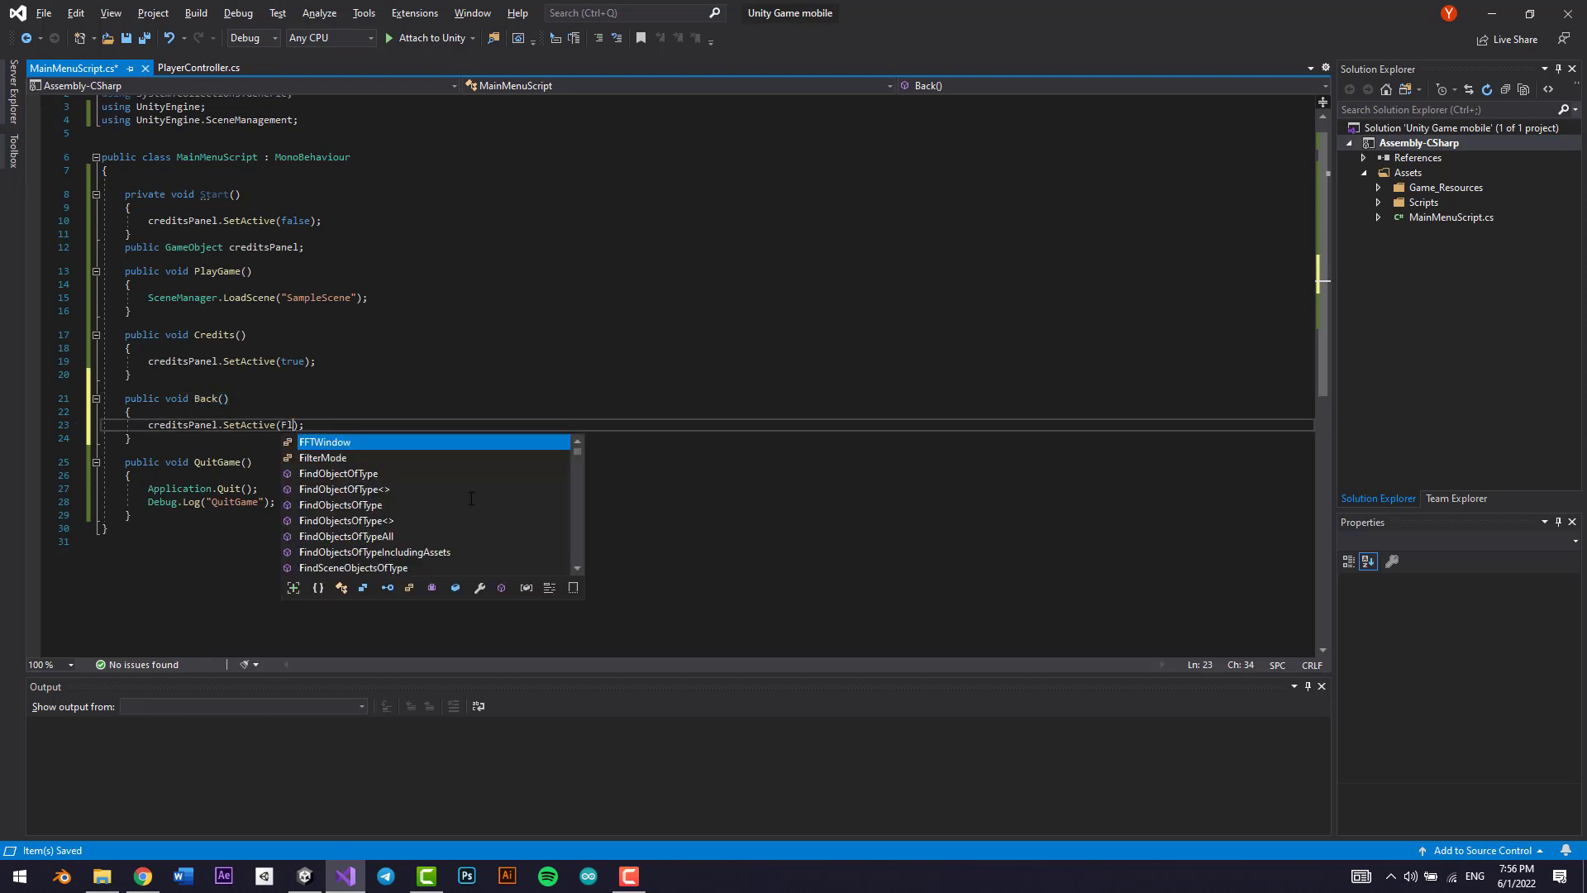
pyautogui.press('Tab')
pyautogui.hotkey('ctrl', 's')
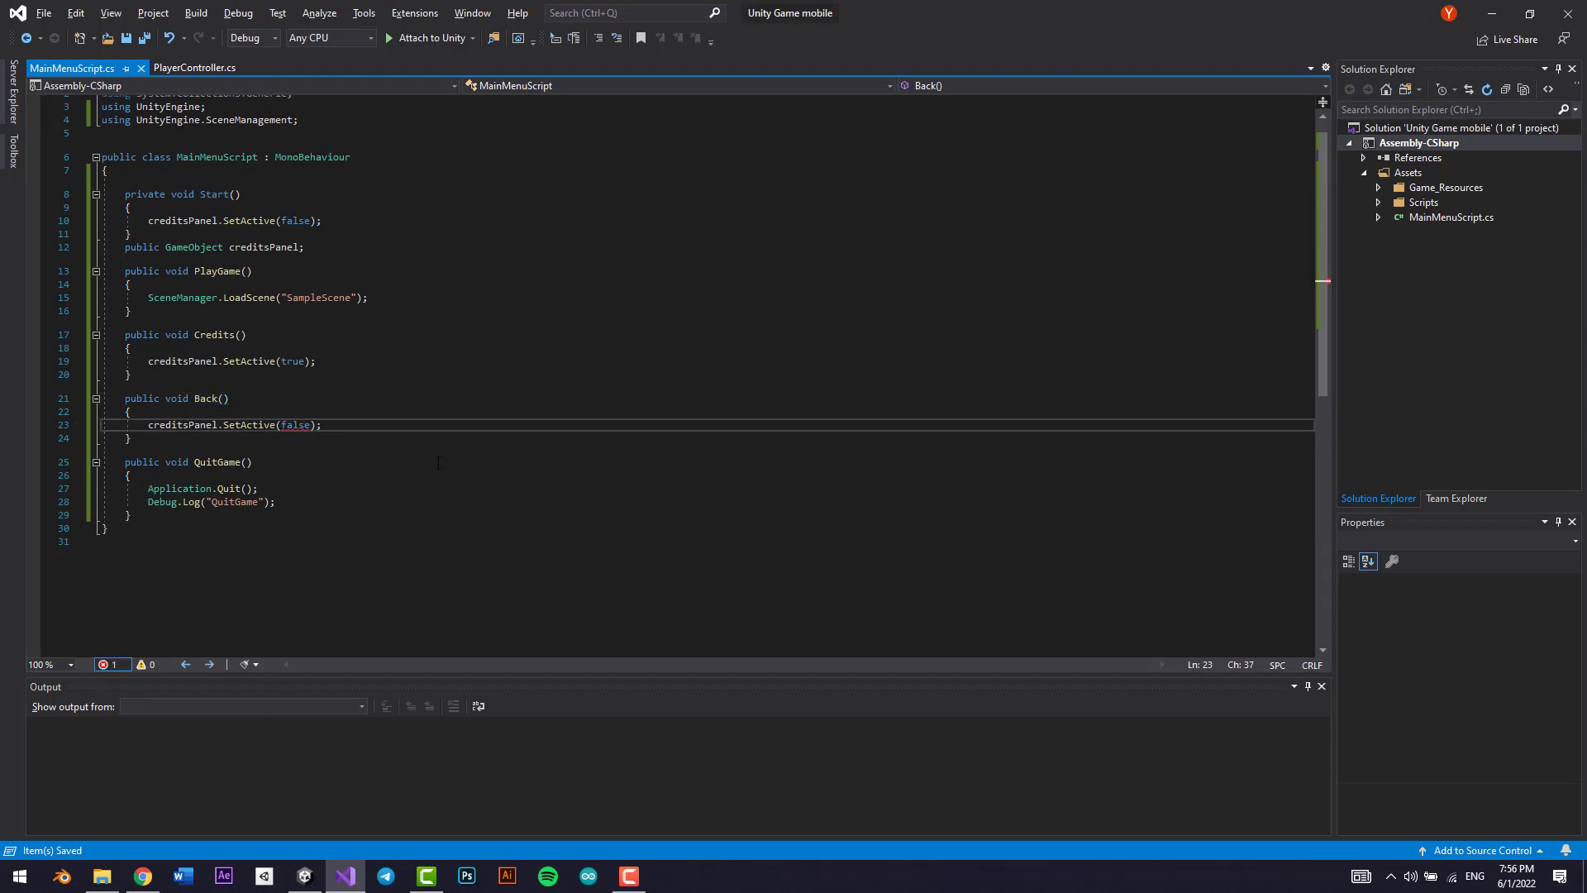
# Step: Switch back to Unity and reactivate the Panel under the Canvas
pyautogui.click(317, 877)
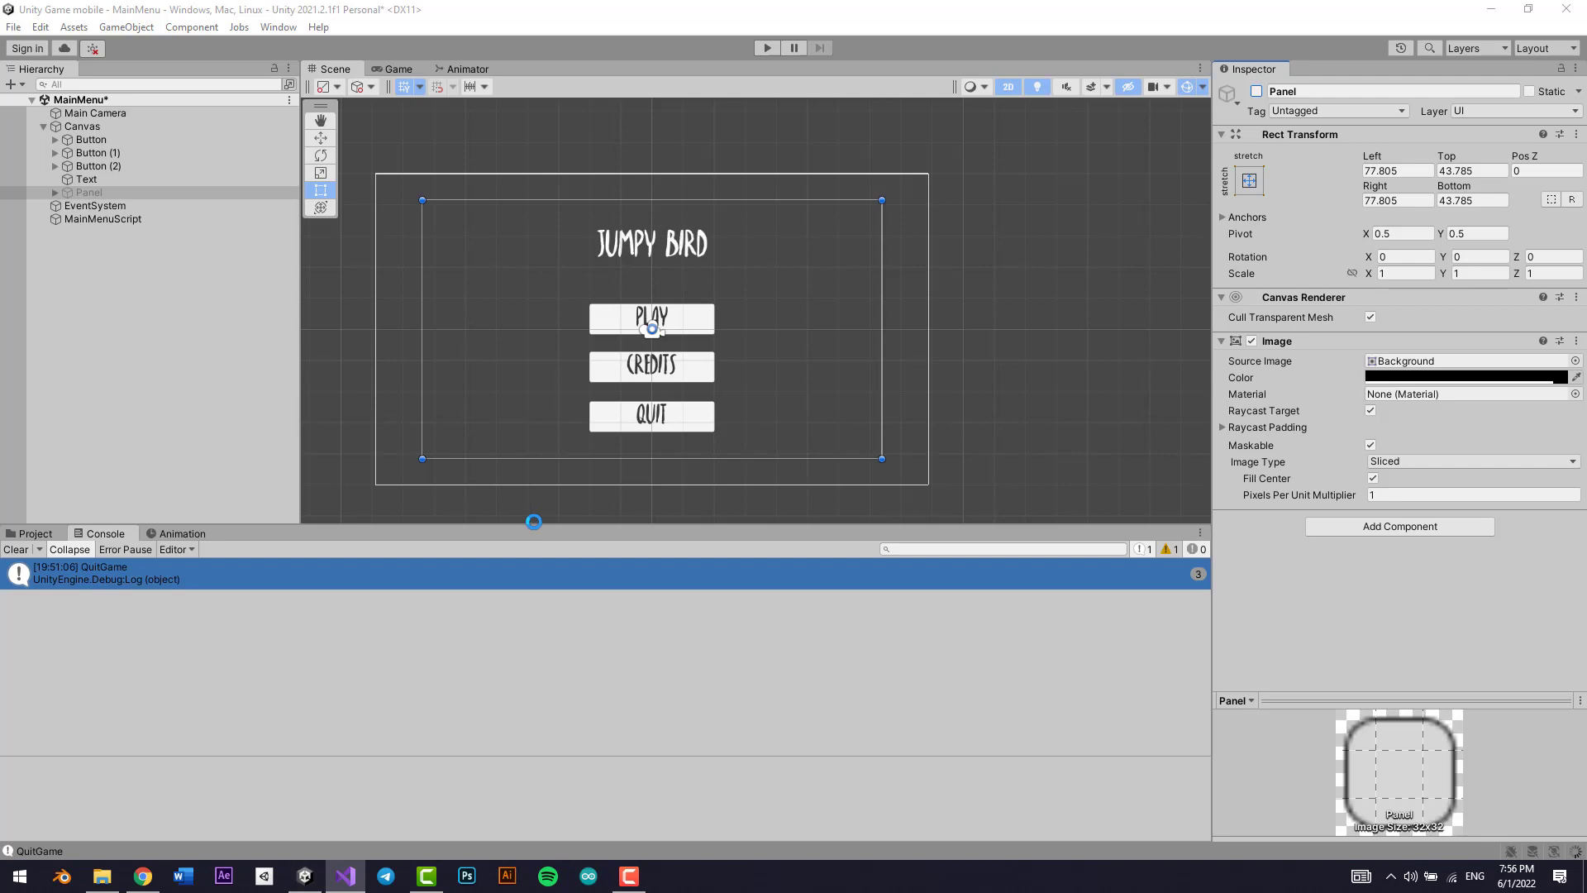
pyautogui.click(103, 218)
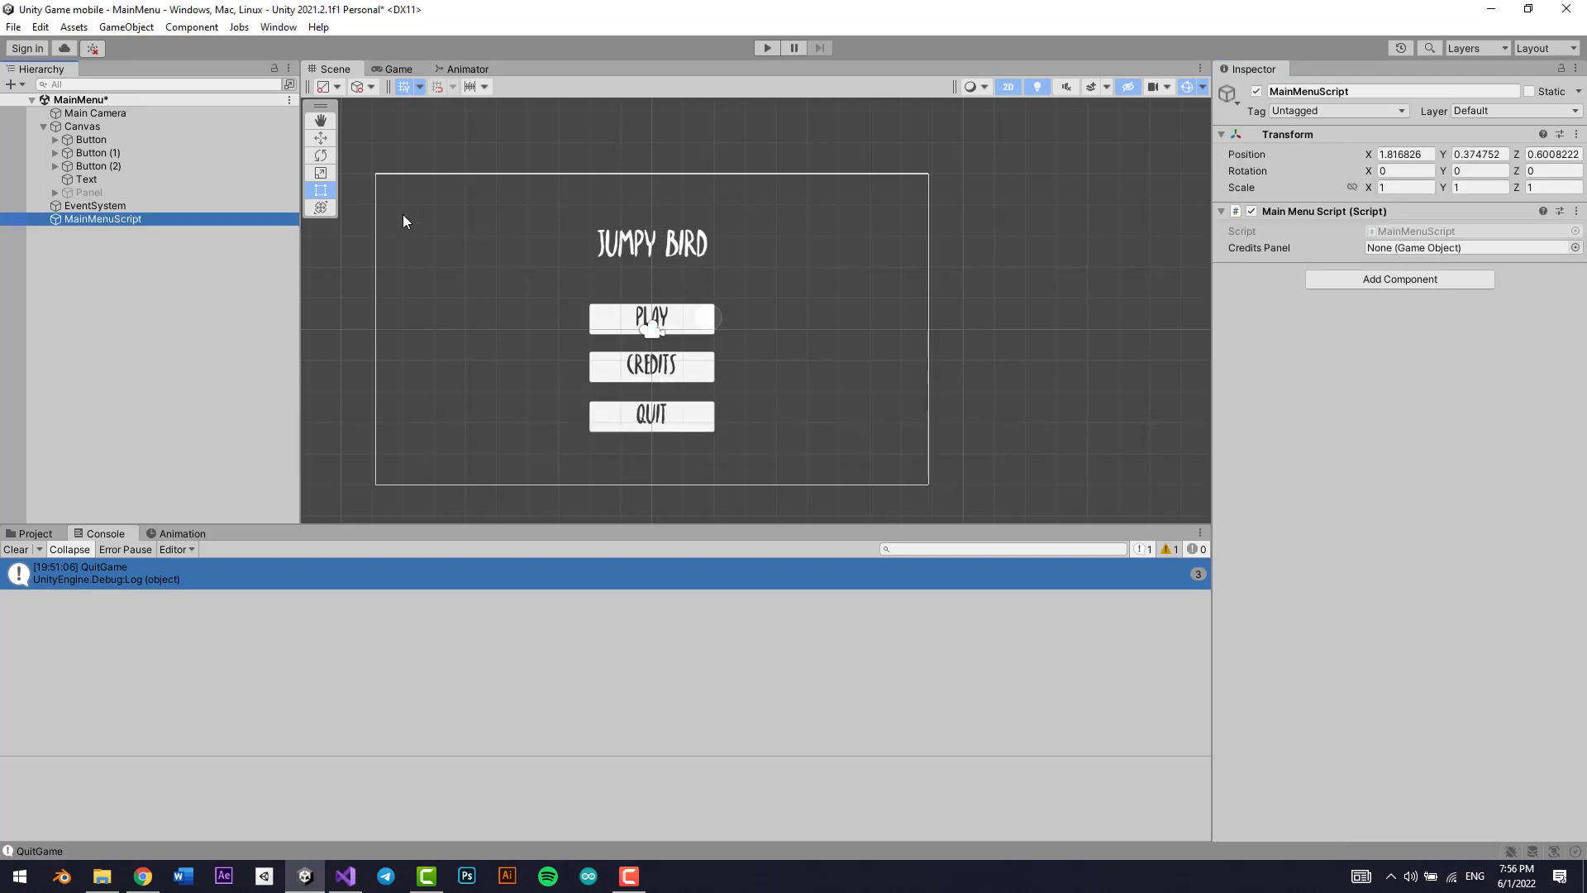
pyautogui.doubleClick(87, 191)
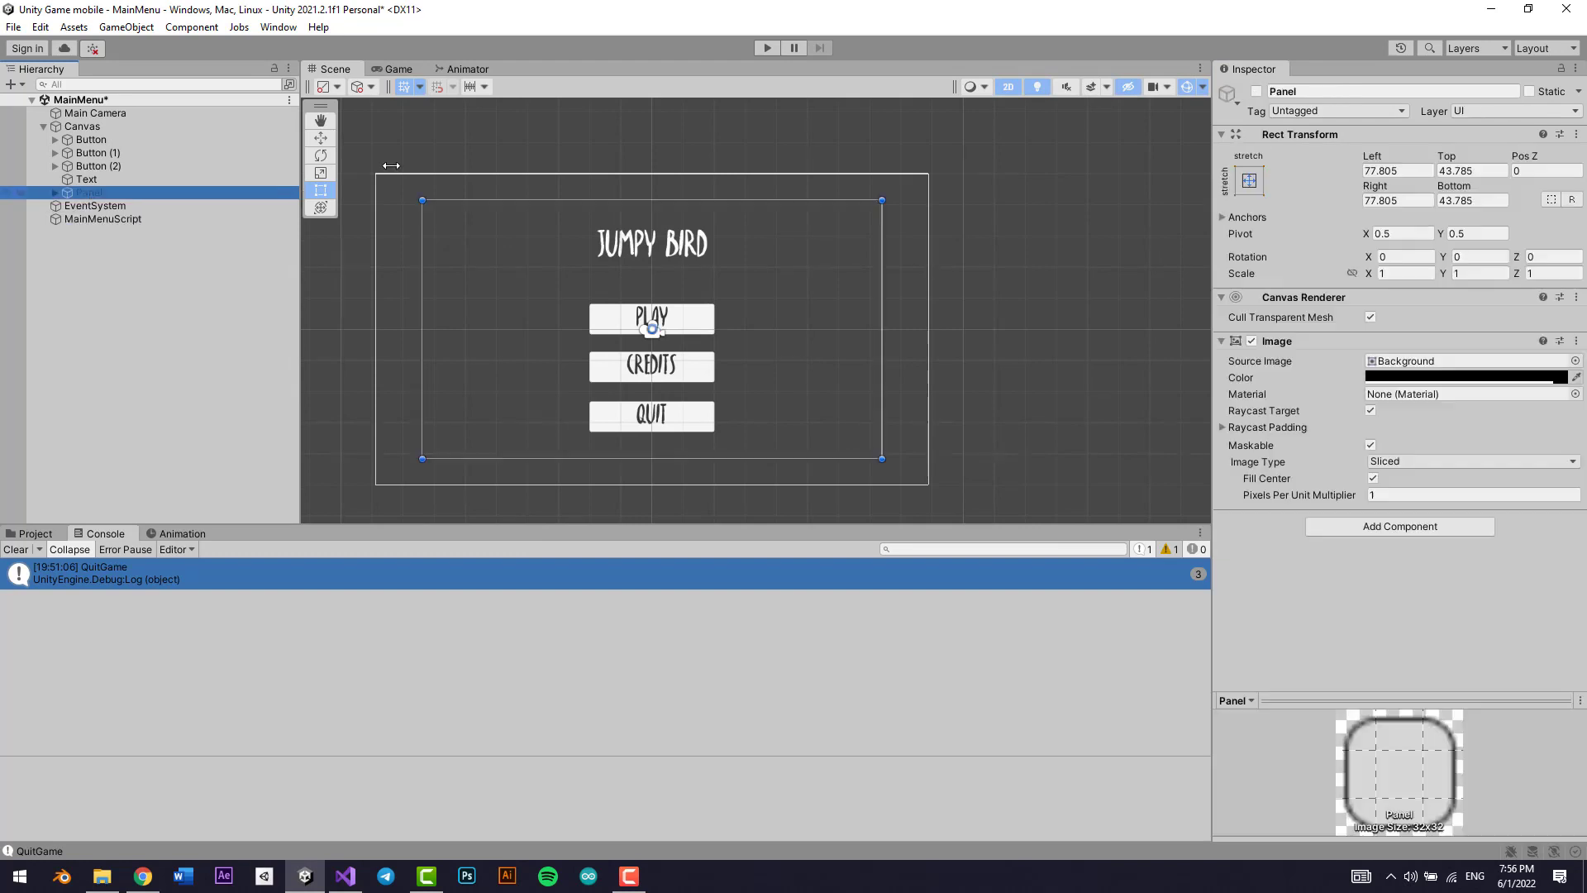
pyautogui.click(1255, 92)
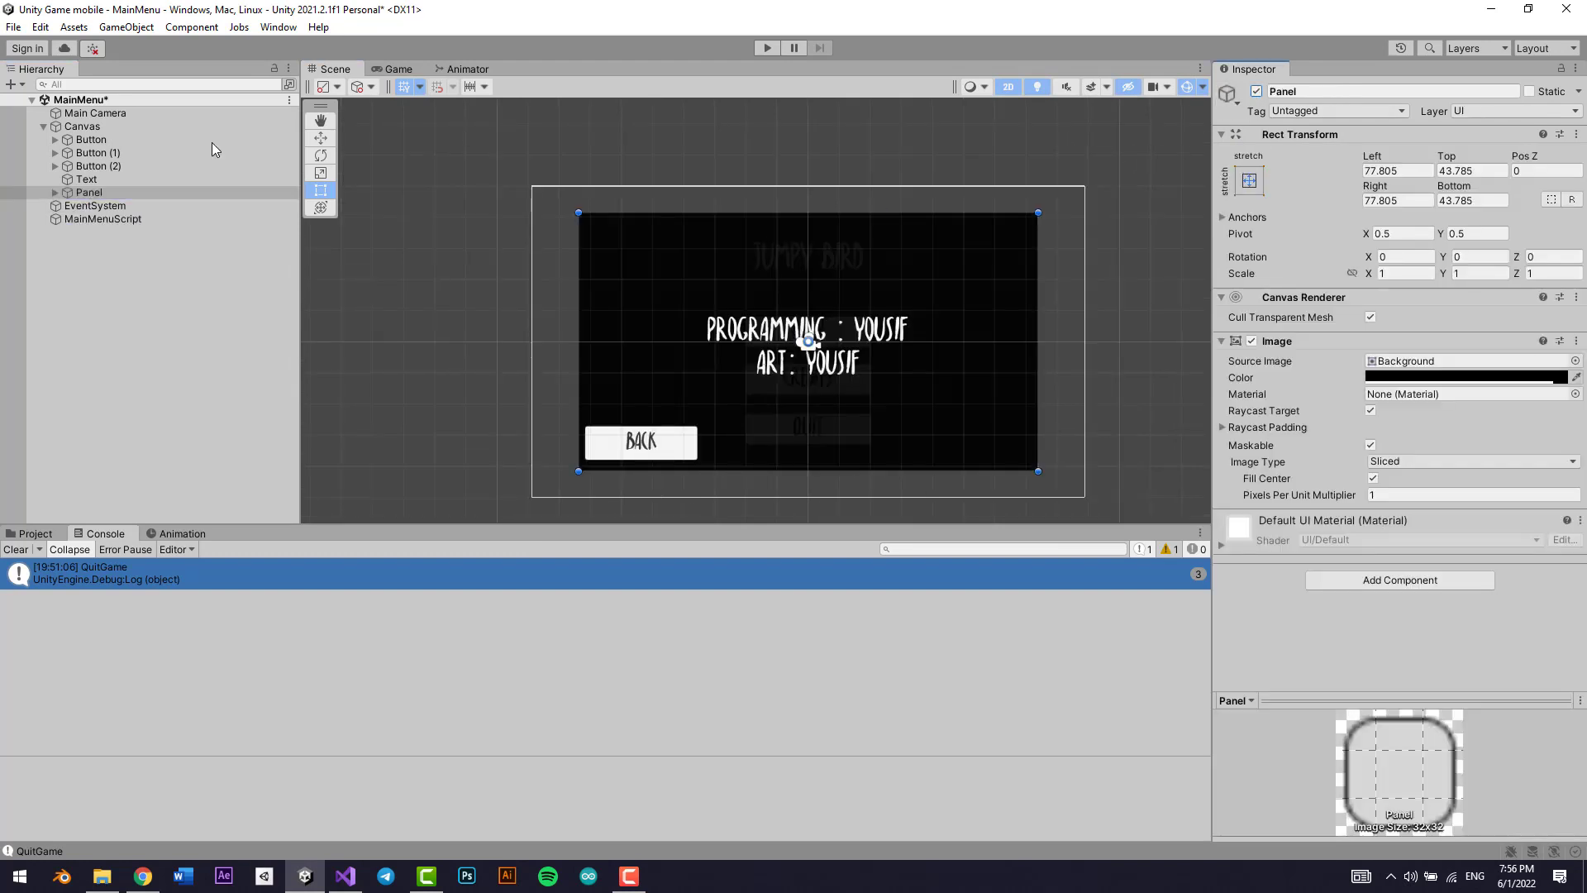
# Step: Assign the Panel to the Credits Panel reference of the MainMenuScript object and save the scene
pyautogui.click(111, 217)
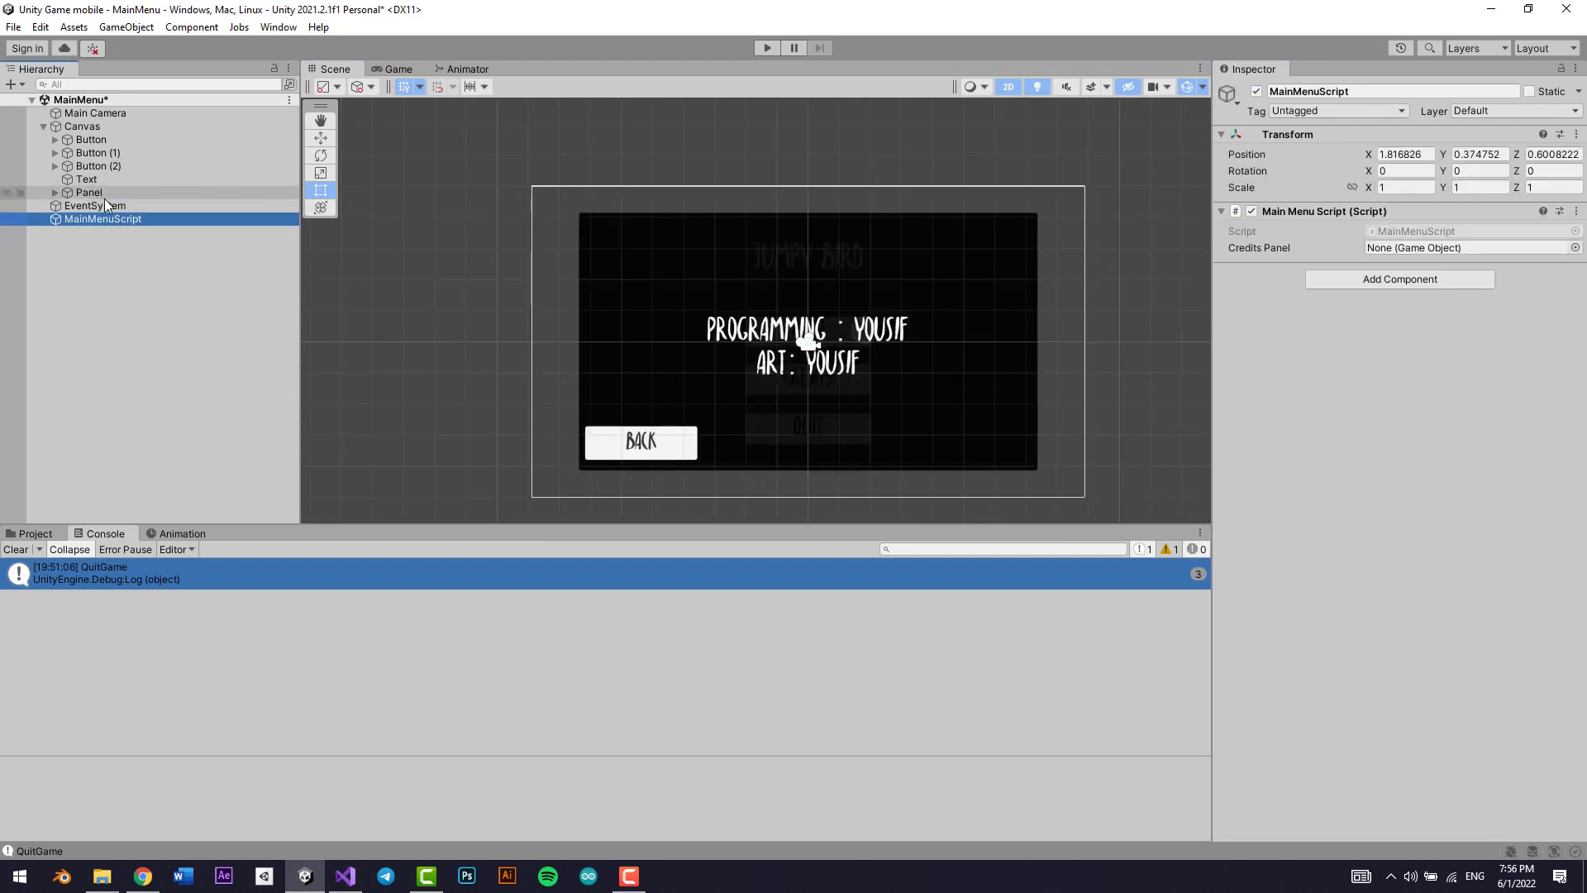
pyautogui.moveTo(112, 191); pyautogui.dragTo(1405, 252)
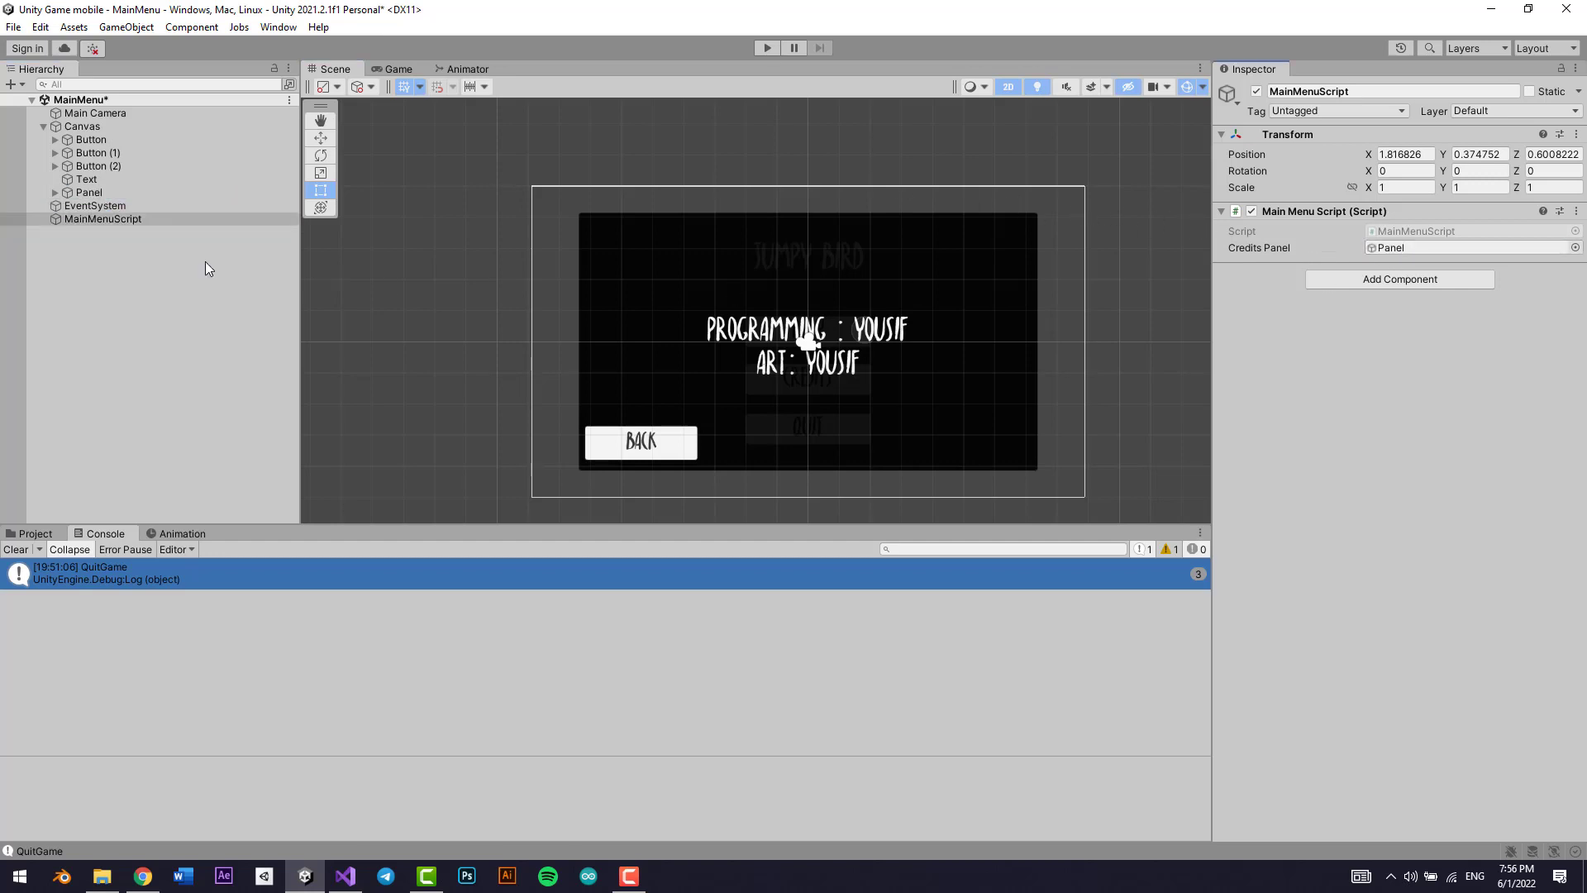
pyautogui.click(139, 218)
pyautogui.hotkey('ctrl', 's')
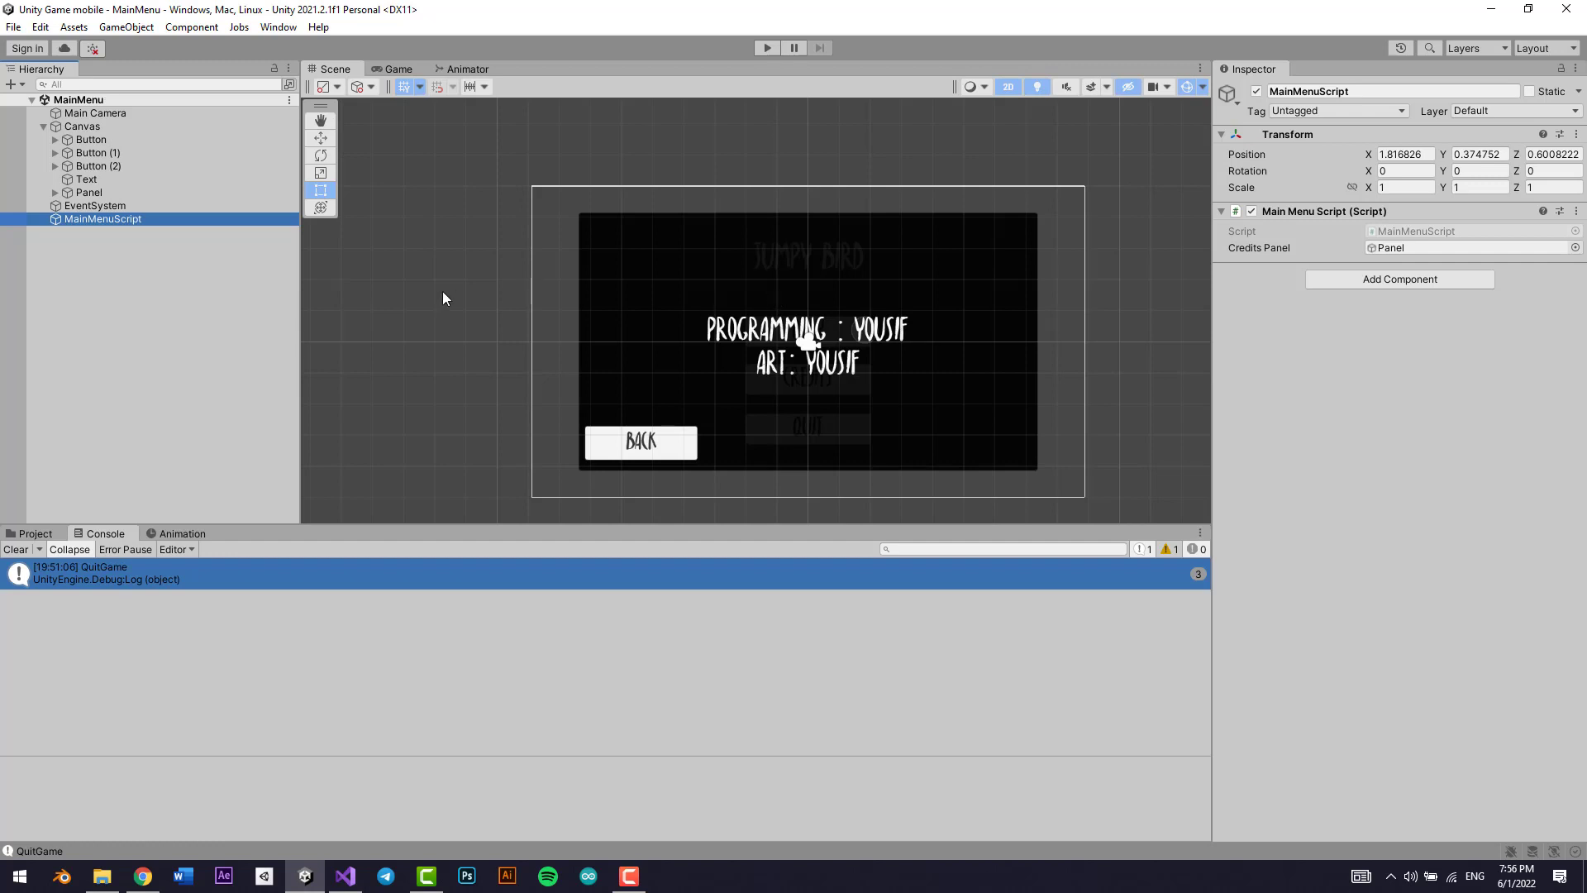
pyautogui.moveTo(831, 160); pyautogui.dragTo(765, 150, button='middle')
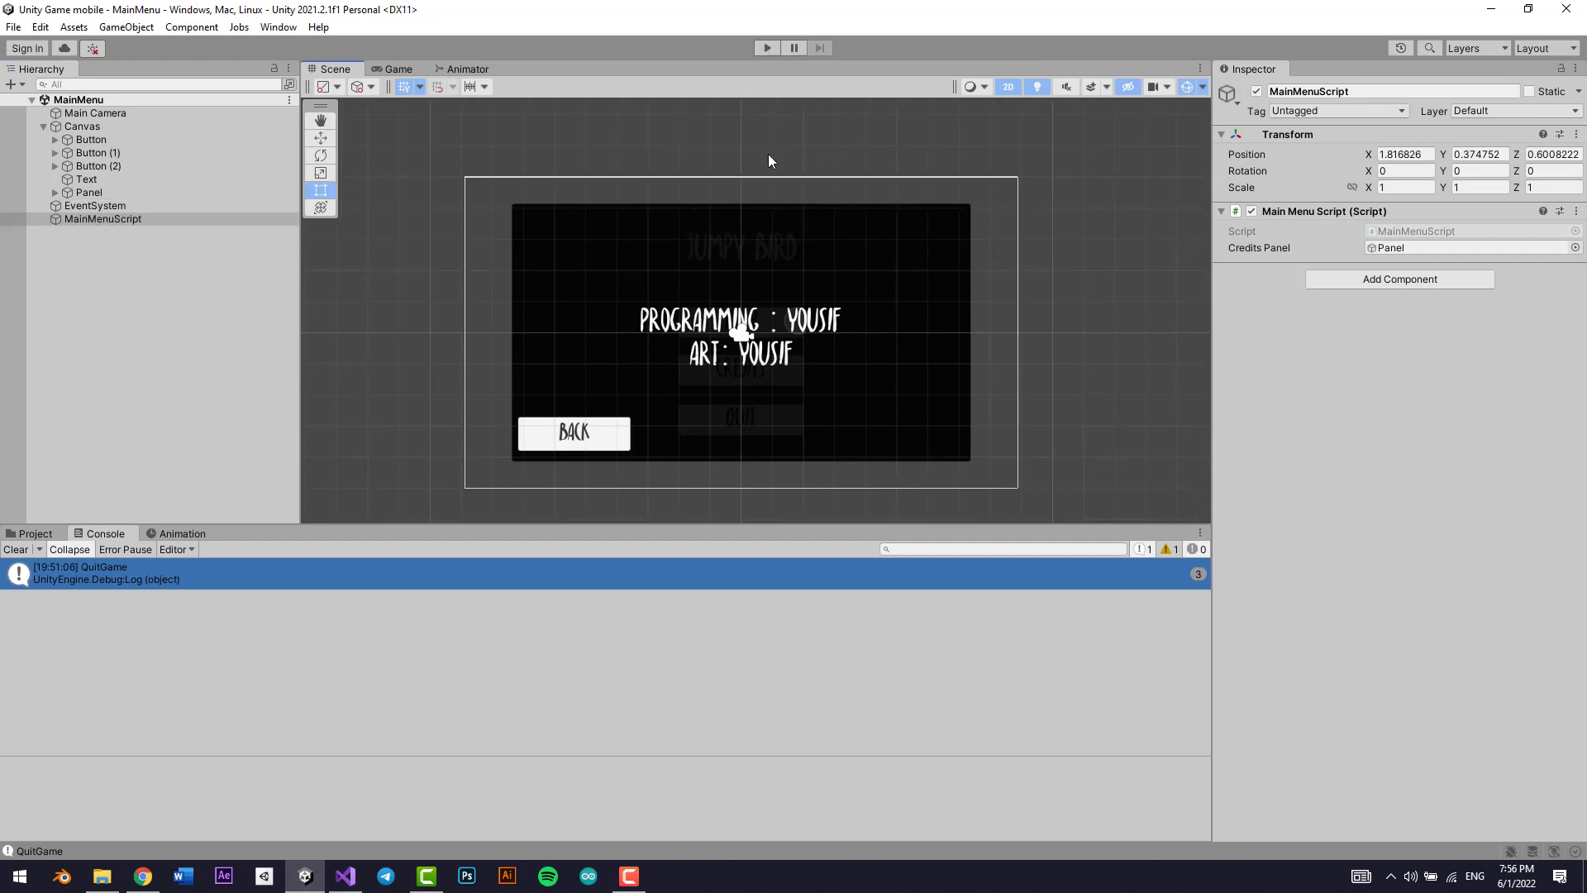
# Step: Add an On Click event to the Back button inside the Panel and assign the MainMenuScript object to it
pyautogui.scroll(-1, 935, 222)
pyautogui.click(112, 195)
pyautogui.click(54, 192)
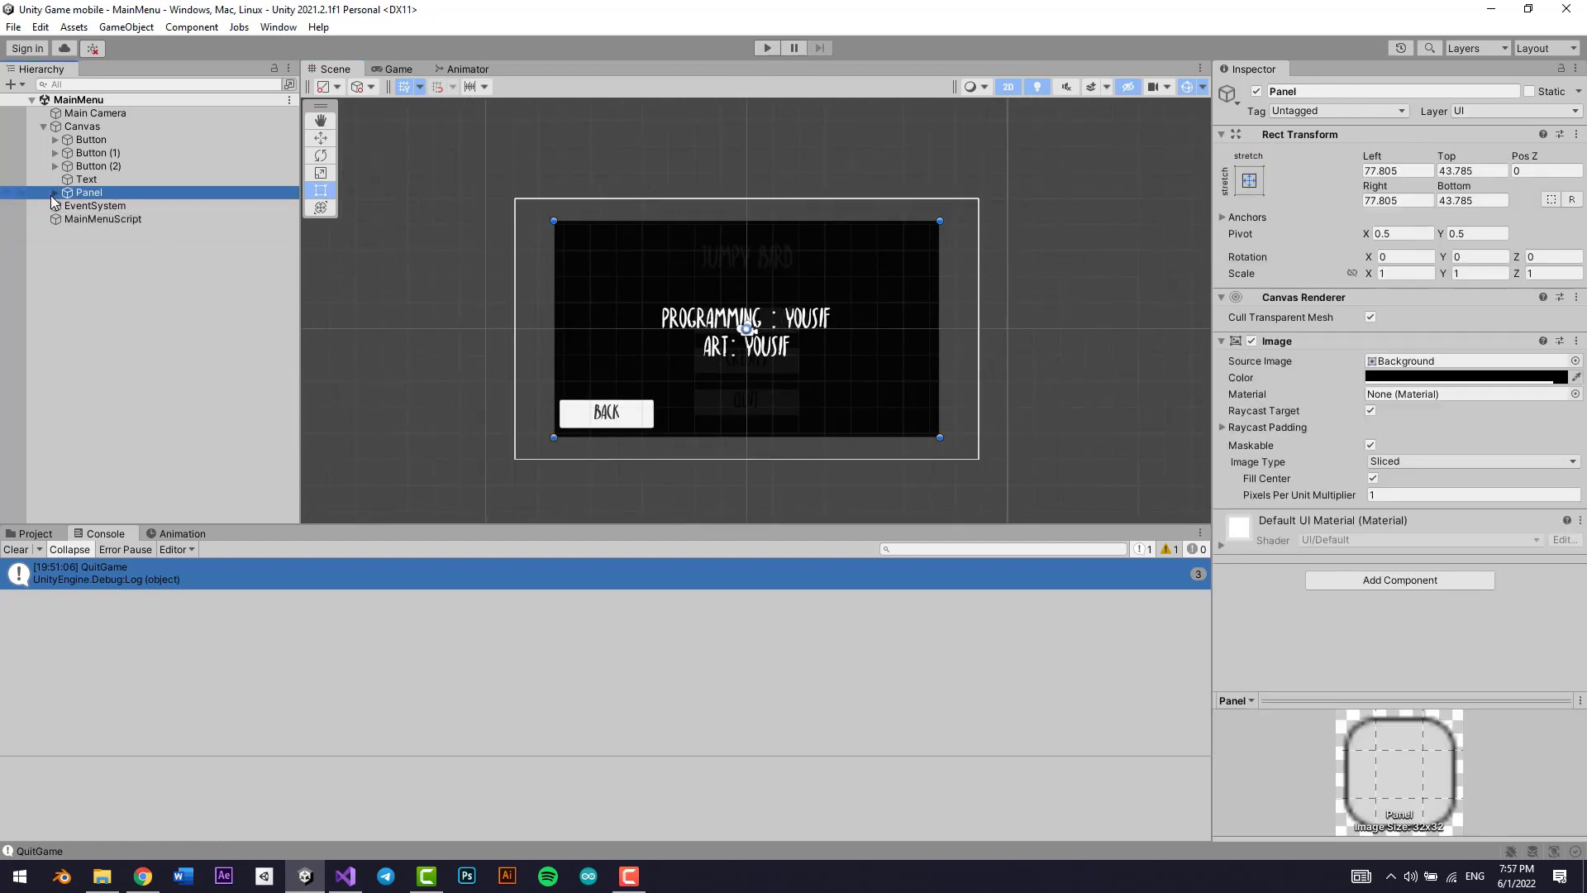
pyautogui.click(97, 219)
pyautogui.scroll(-3, 1470, 623)
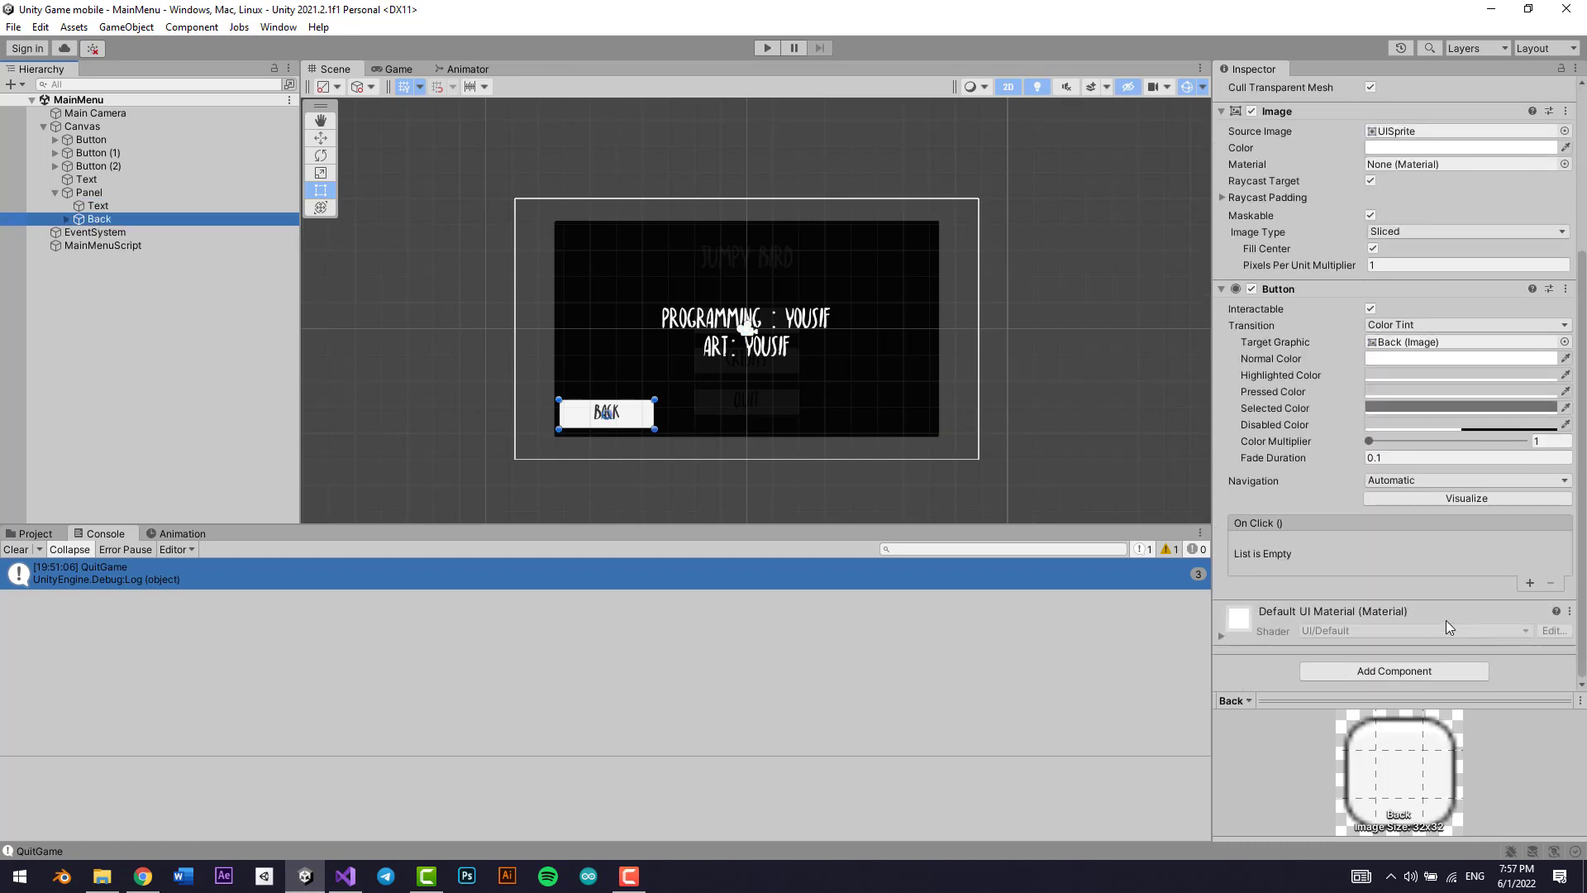
pyautogui.click(1529, 582)
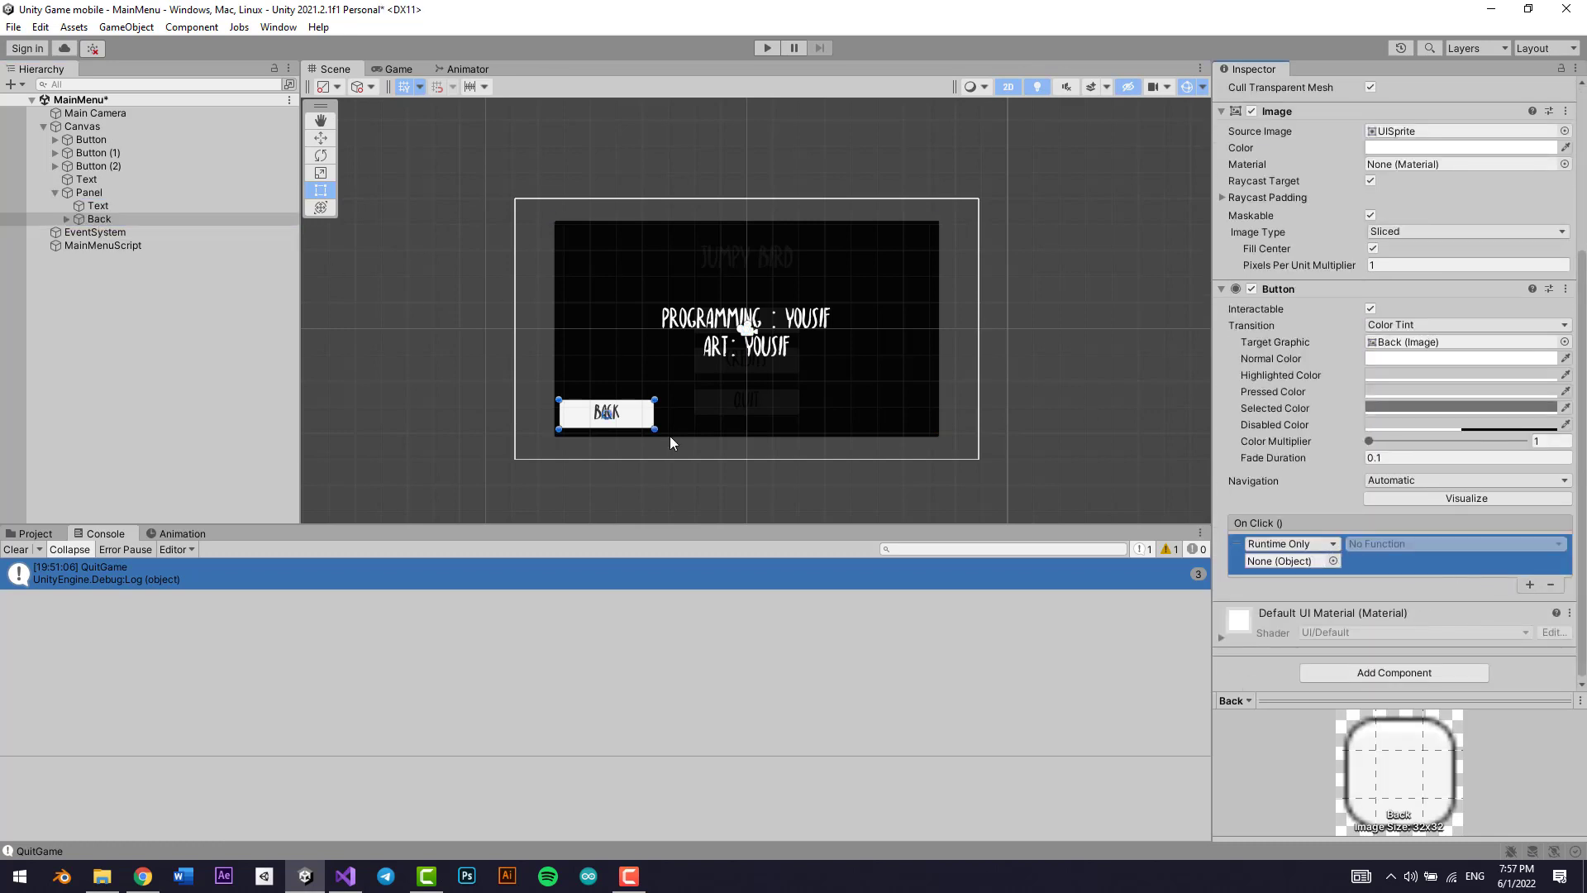
pyautogui.moveTo(107, 246); pyautogui.dragTo(1299, 564)
# Step: Set the Back button's On Click function to MainMenuScript.Back
pyautogui.click(1381, 543)
pyautogui.moveTo(1410, 622)
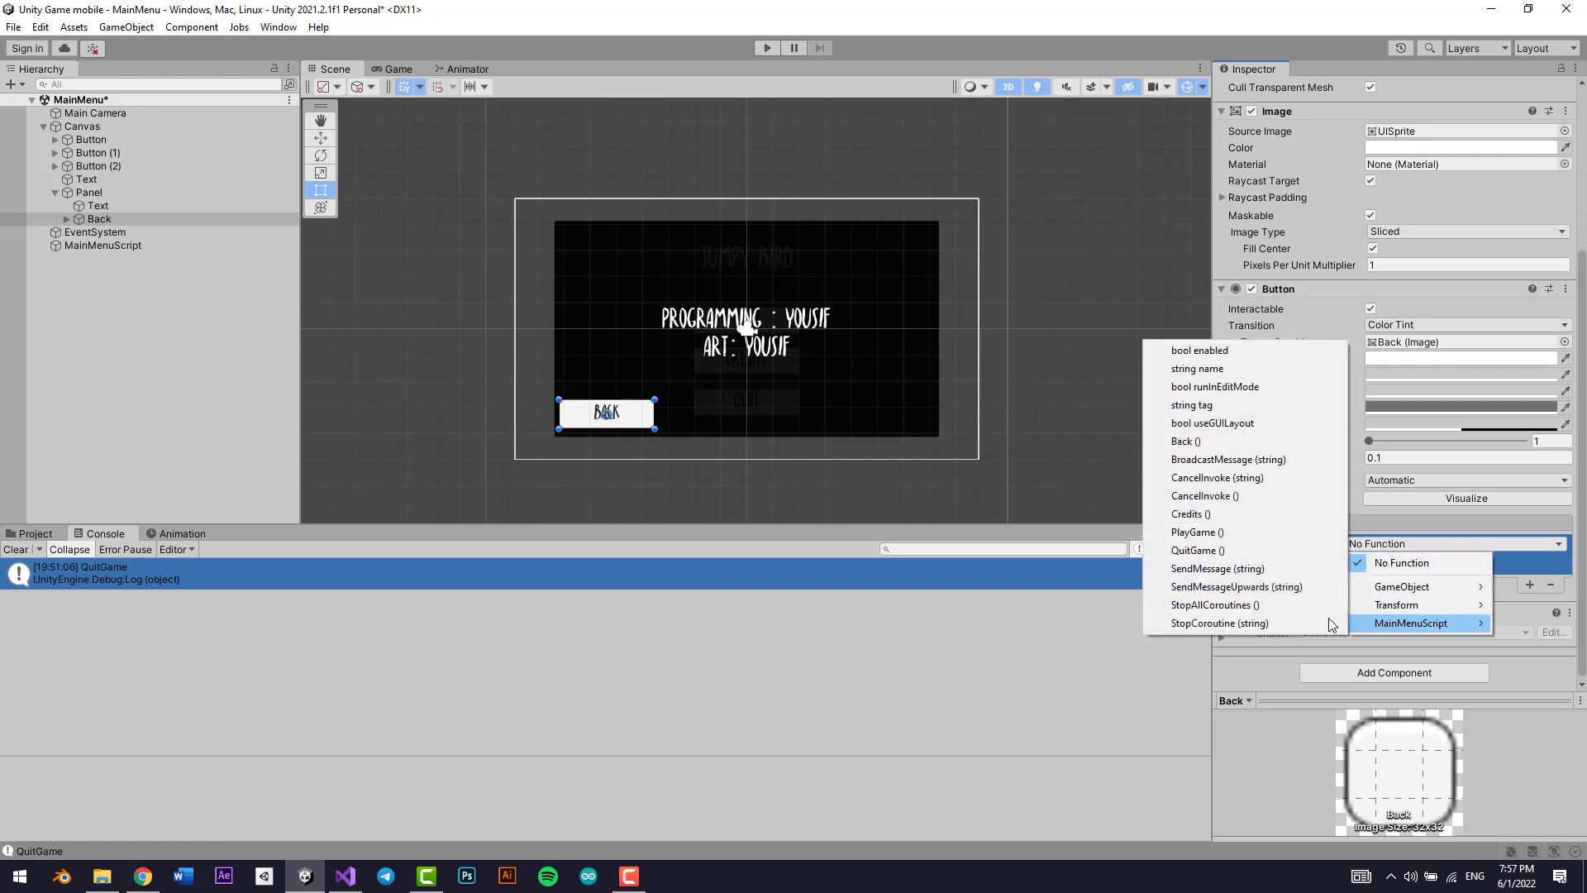
pyautogui.click(1212, 460)
pyautogui.click(1434, 546)
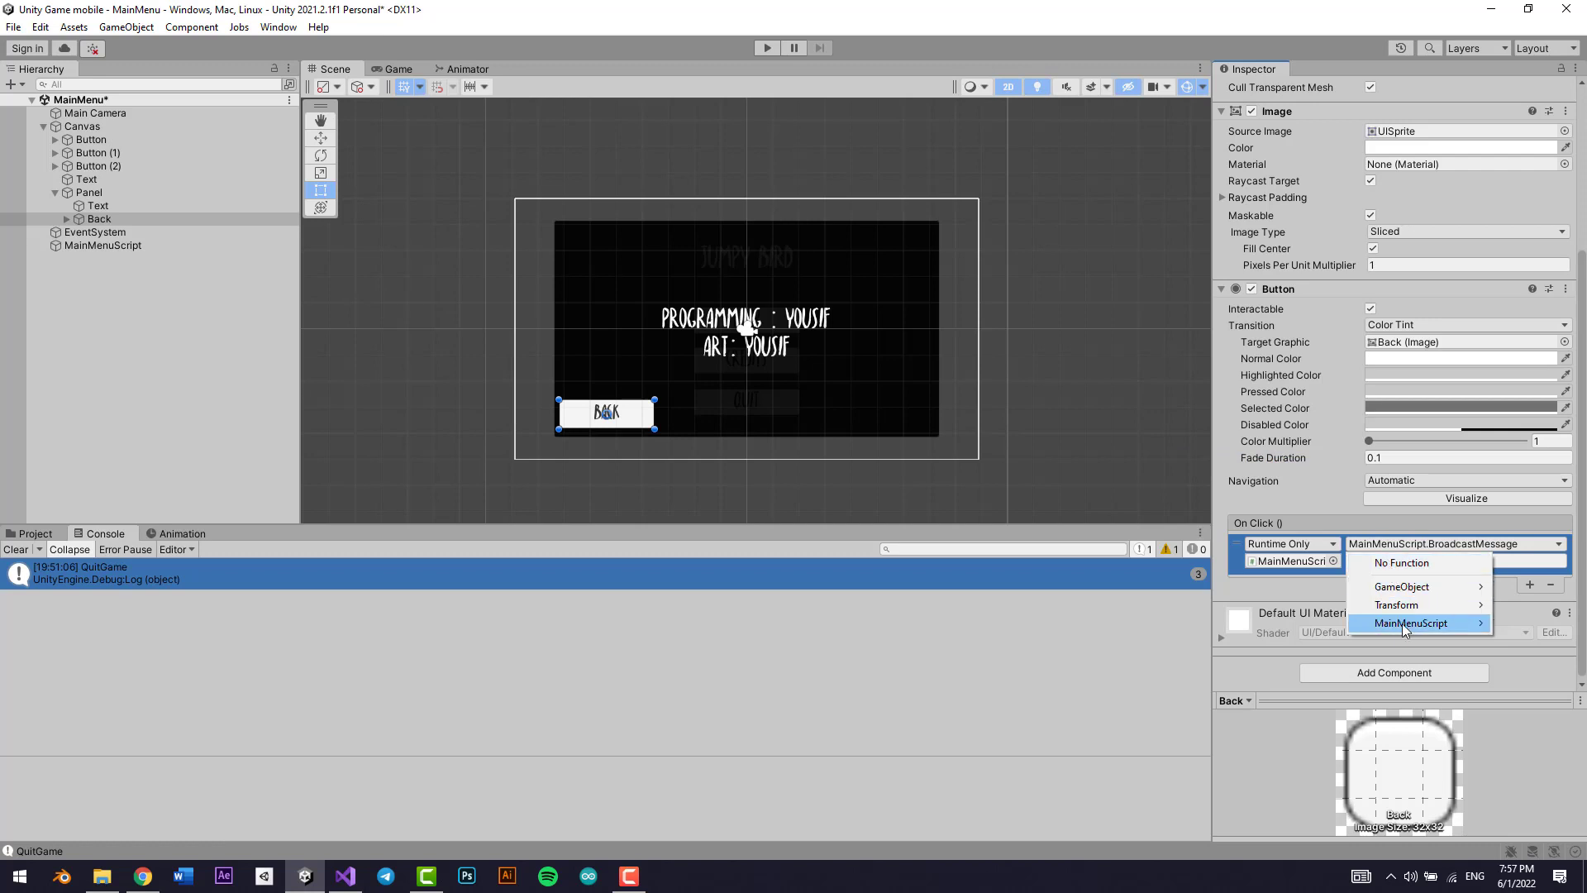
pyautogui.moveTo(1402, 623)
pyautogui.click(1185, 441)
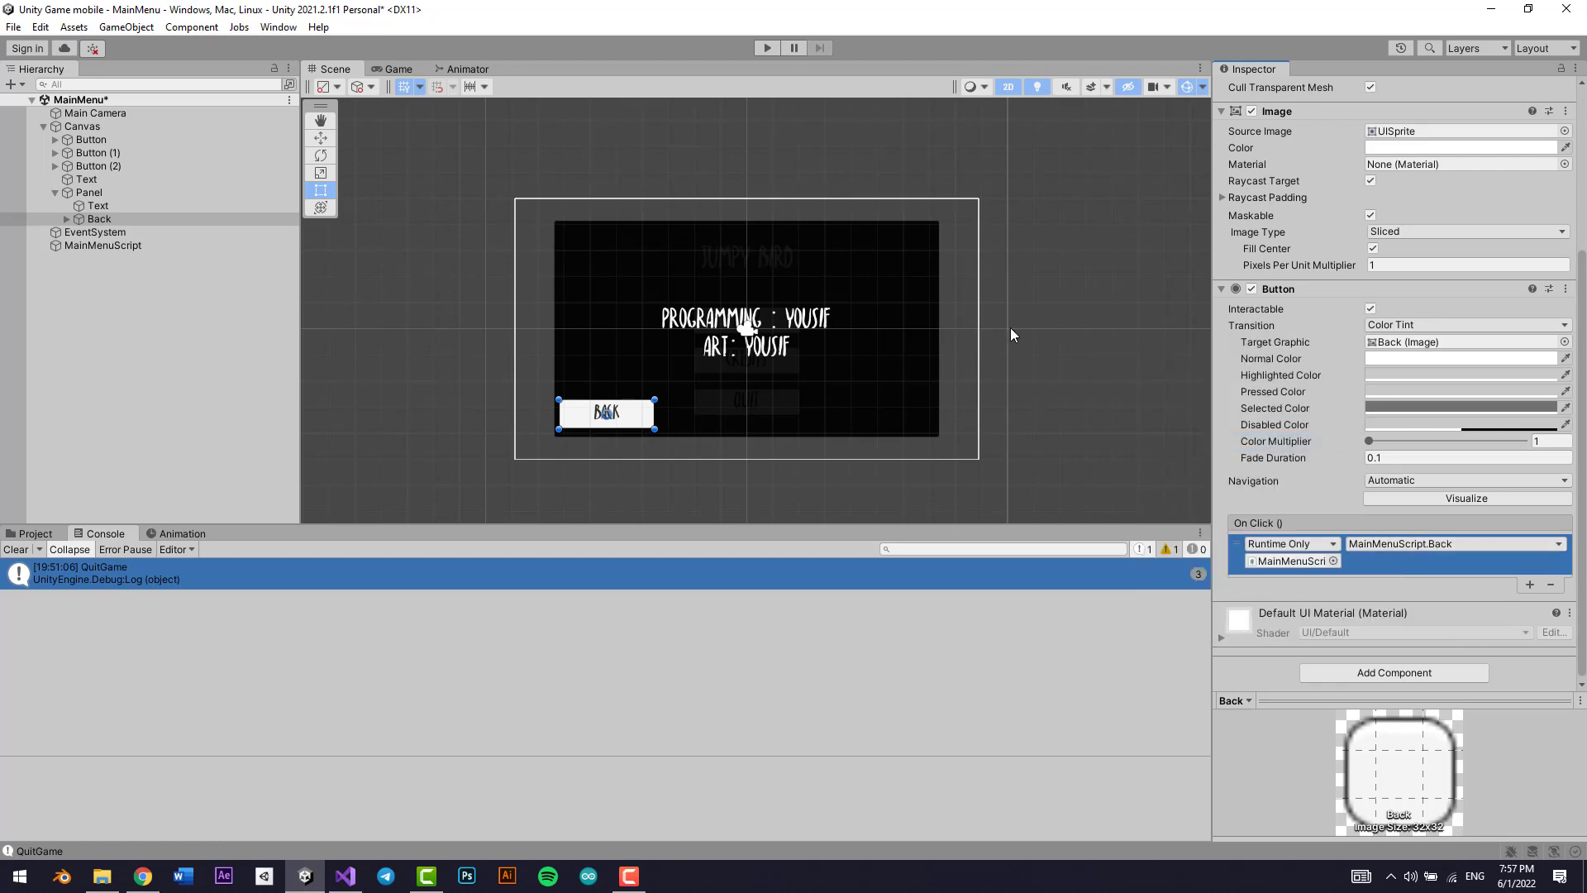
# Step: Run the main menu scene and test opening and closing the credits panel repeatedly with the Credits and Back buttons
pyautogui.click(765, 48)
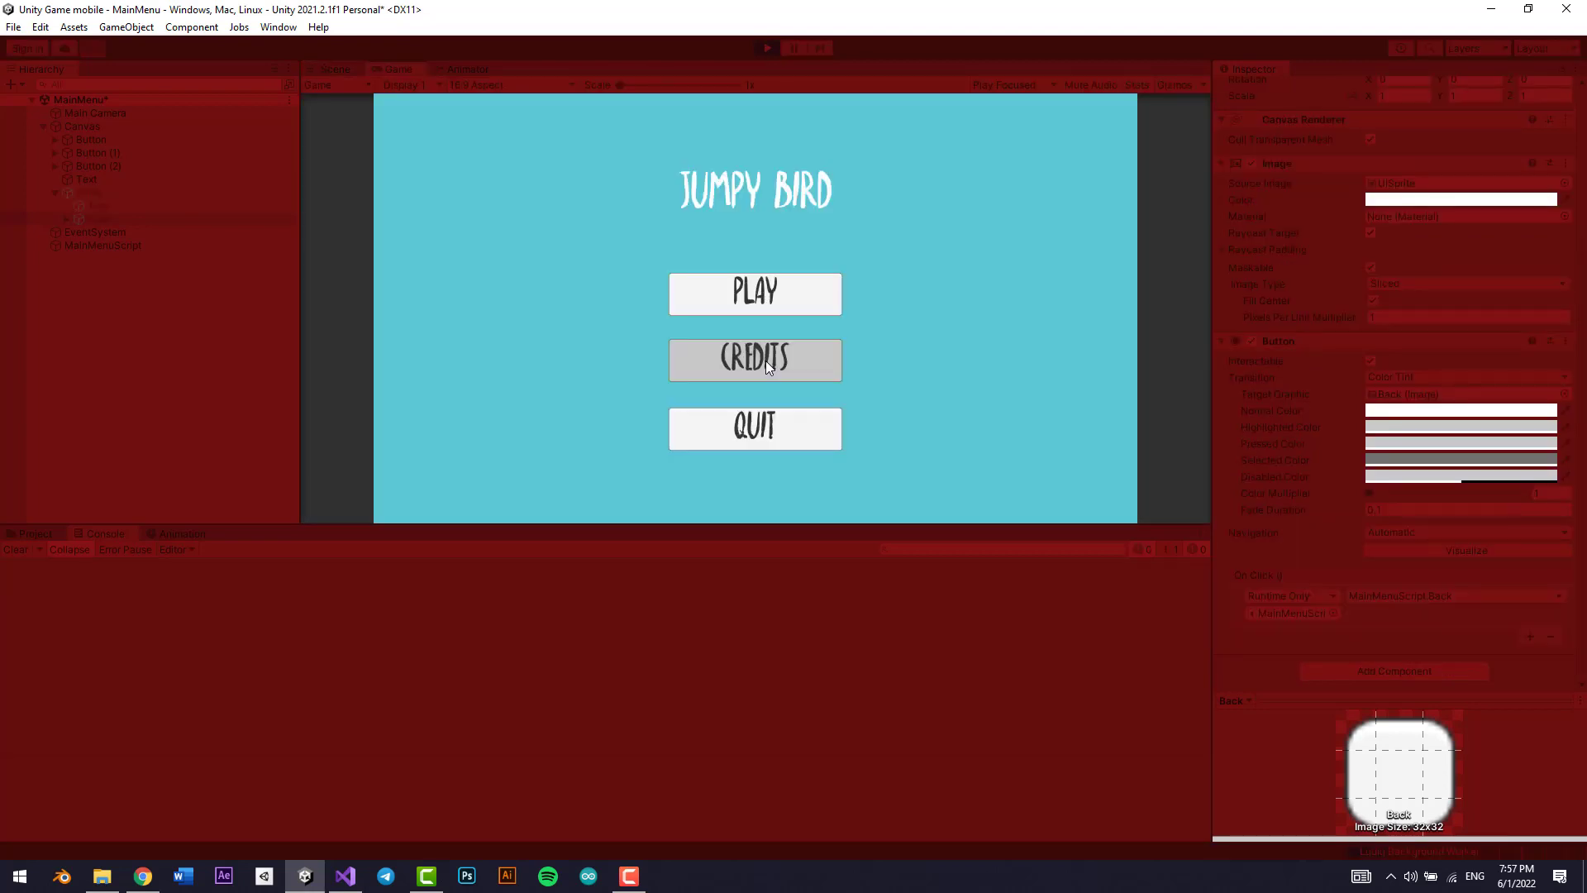
pyautogui.click(766, 360)
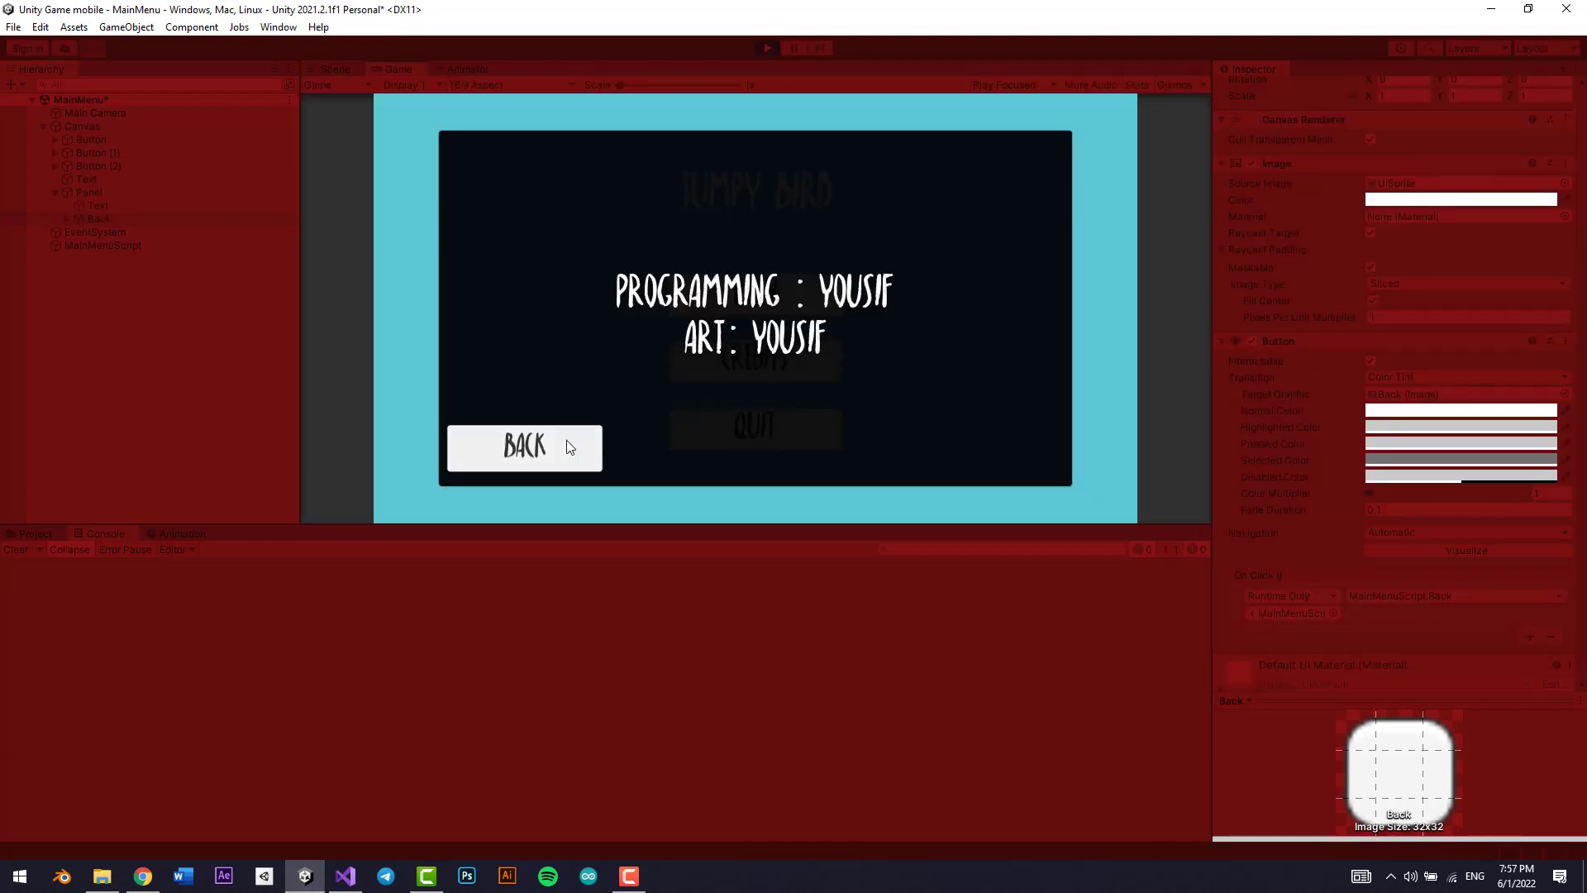
pyautogui.click(553, 444)
pyautogui.click(686, 361)
pyautogui.click(582, 438)
pyautogui.click(762, 358)
pyautogui.click(562, 446)
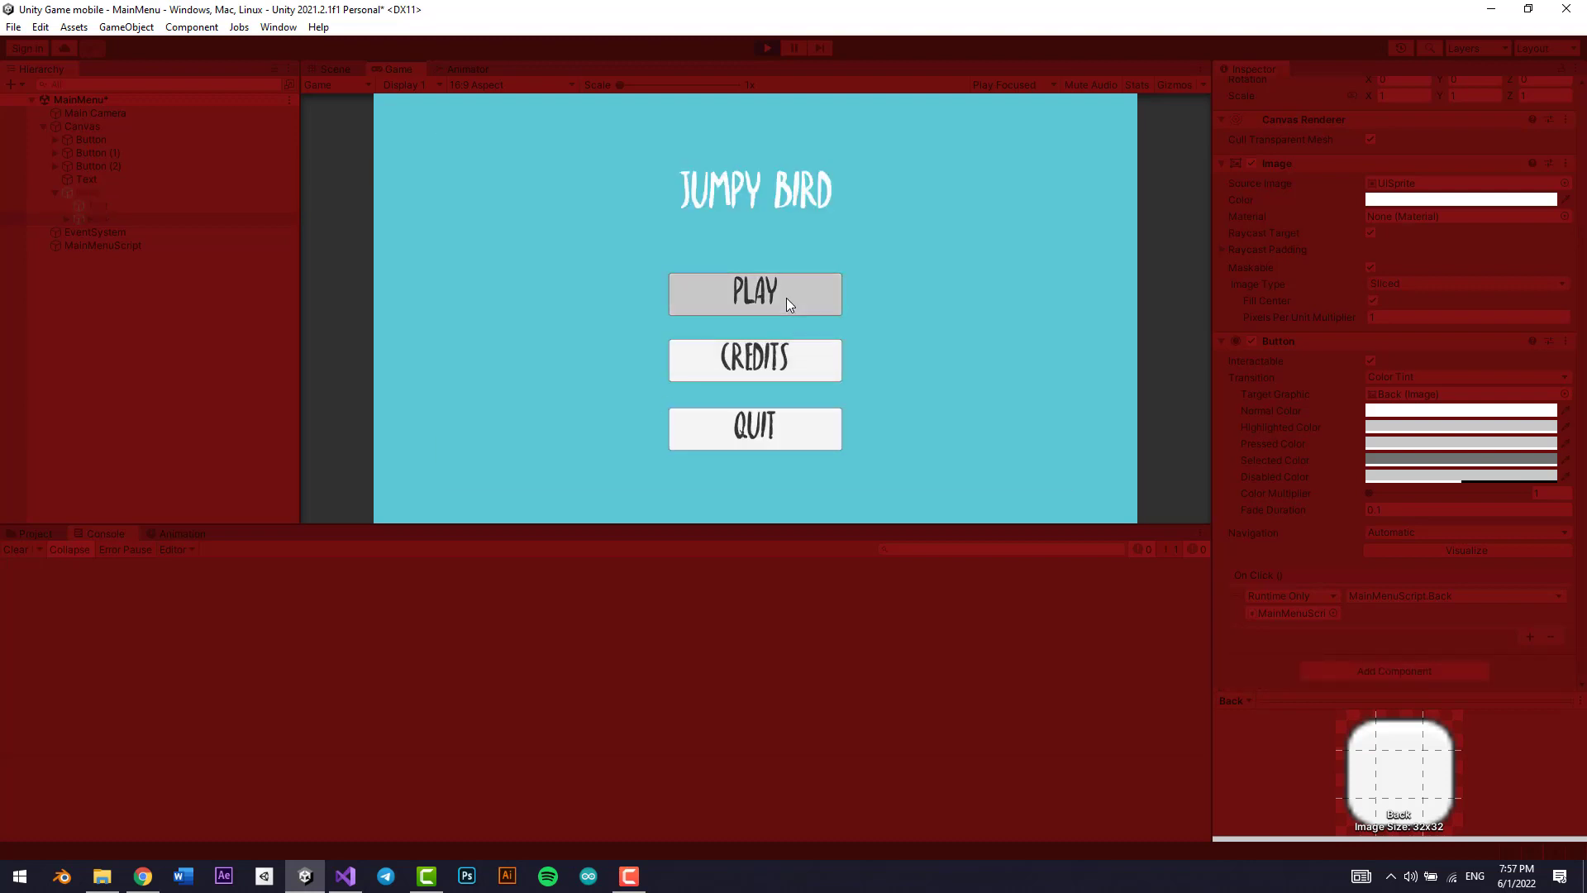
# Step: Test the menu's Play button by starting the game and flapping the bird briefly, and end play mode
pyautogui.click(765, 296)
pyautogui.click(771, 334)
pyautogui.click(760, 337)
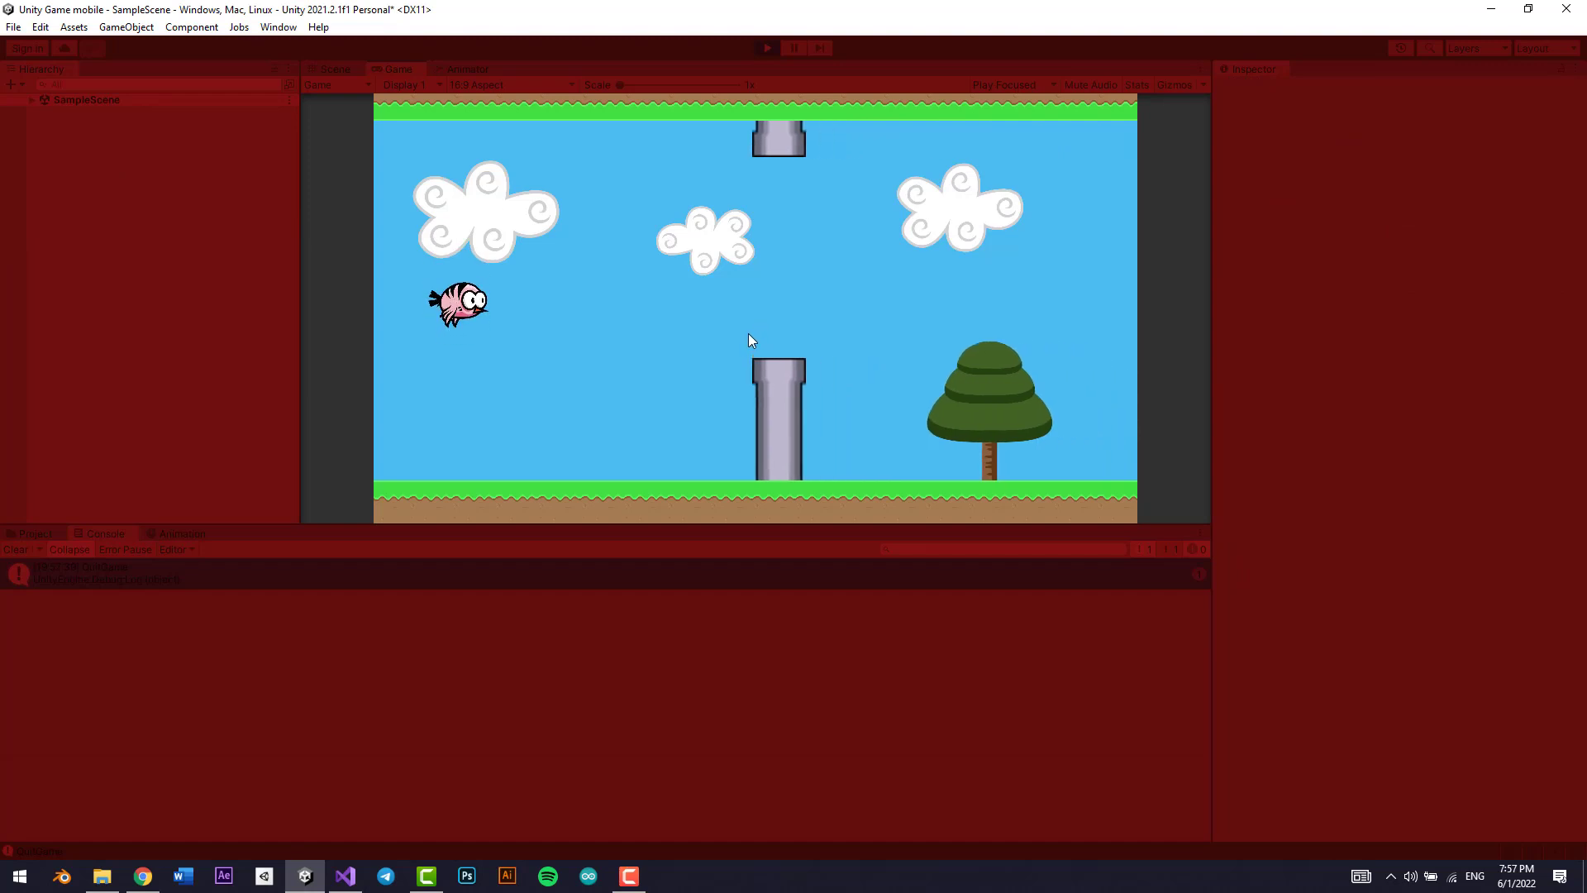
pyautogui.click(766, 47)
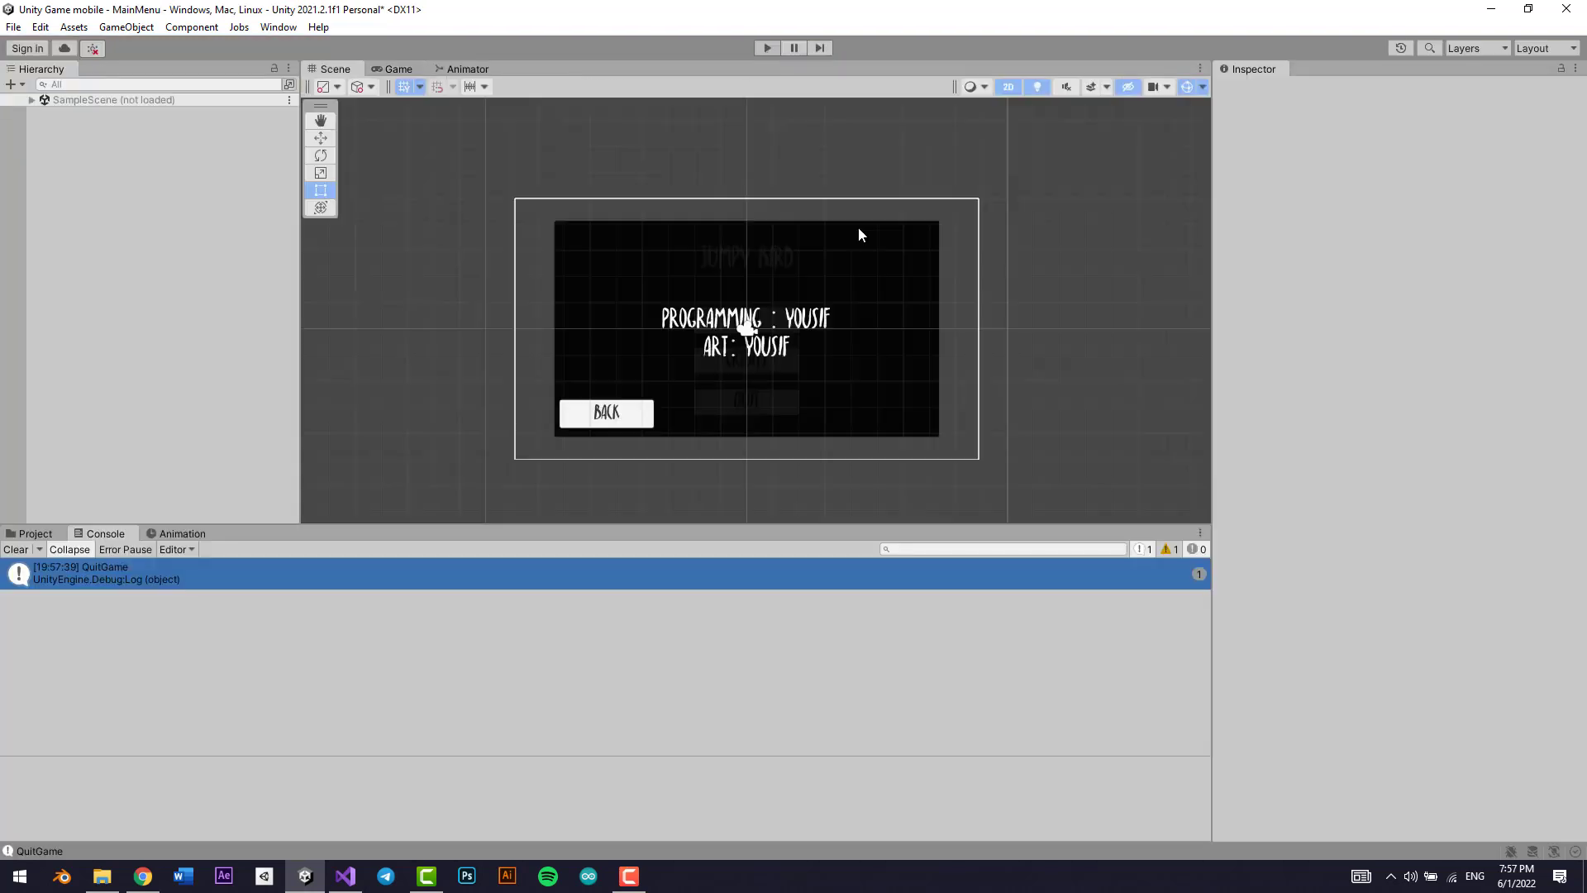